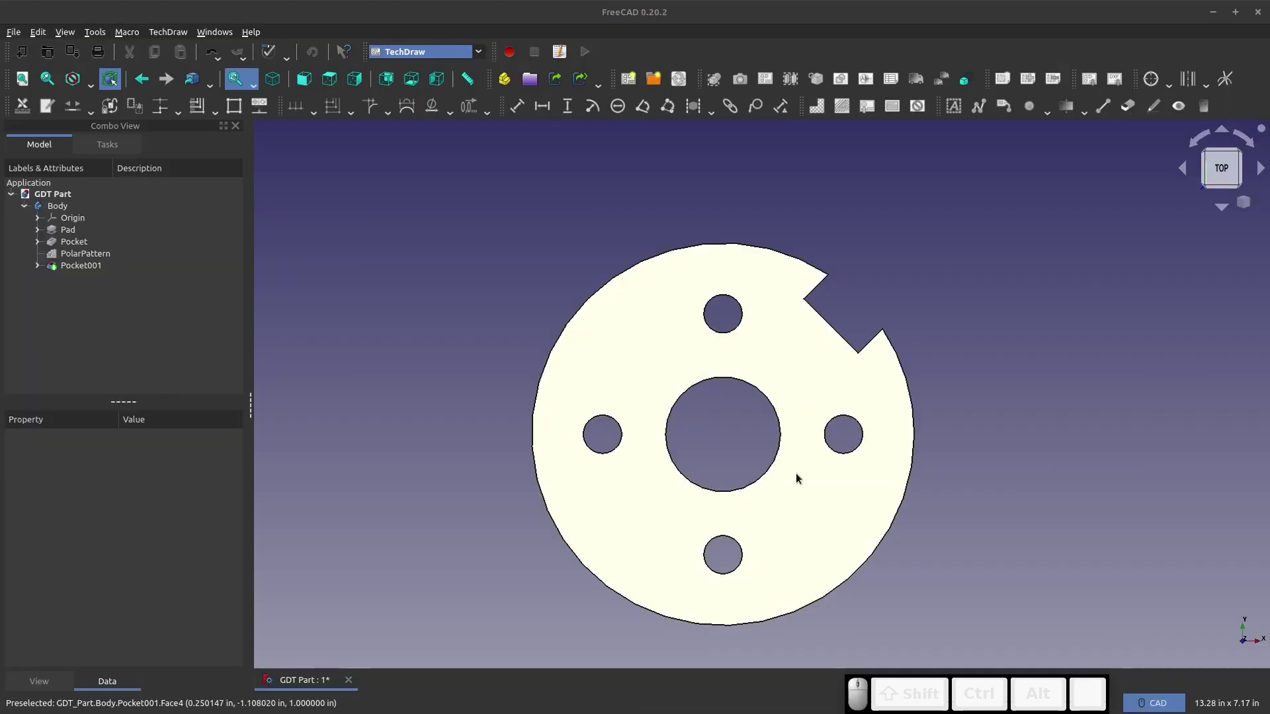
# - Orbit the flanged disc from the flat top view to a tilted isometric-like angle
pyautogui.moveTo(797, 397); pyautogui.dragTo(731, 413, button='middle')
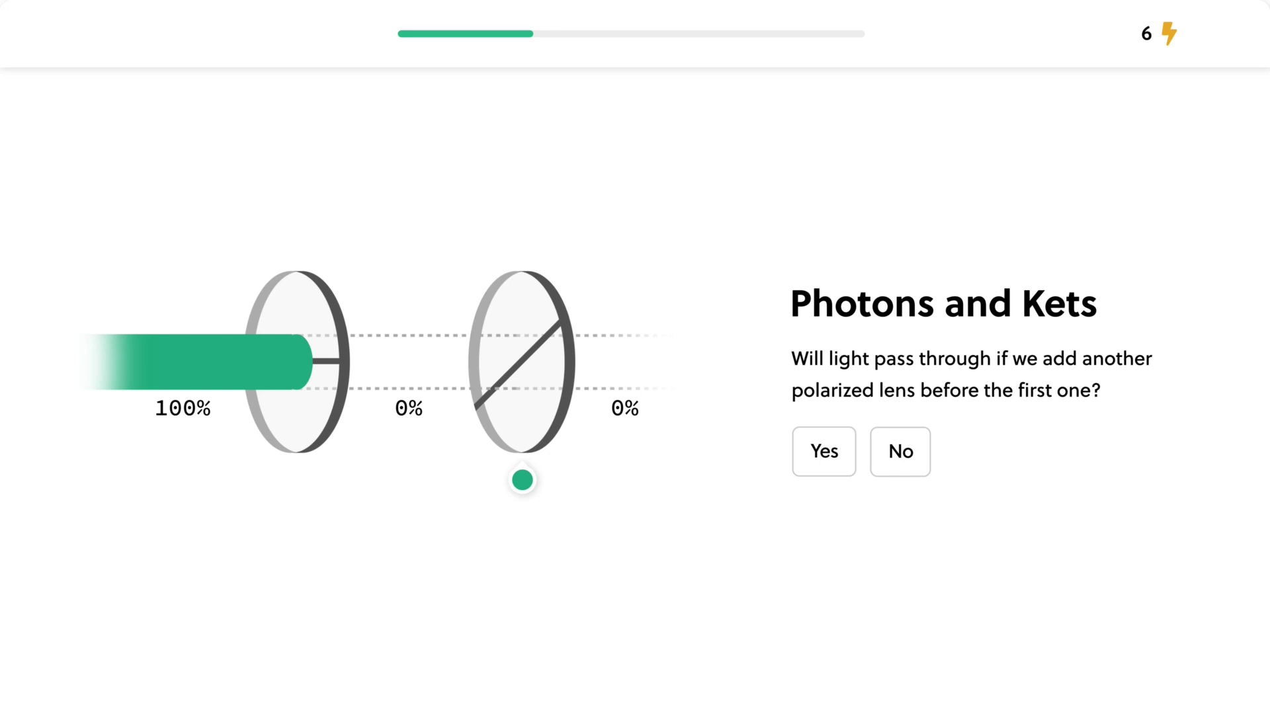
# - Put the second polarizing lens first, answer Yes, and submit Skewed with bin size 50
pyautogui.moveTo(525, 475); pyautogui.dragTo(299, 478)
pyautogui.click(824, 471)
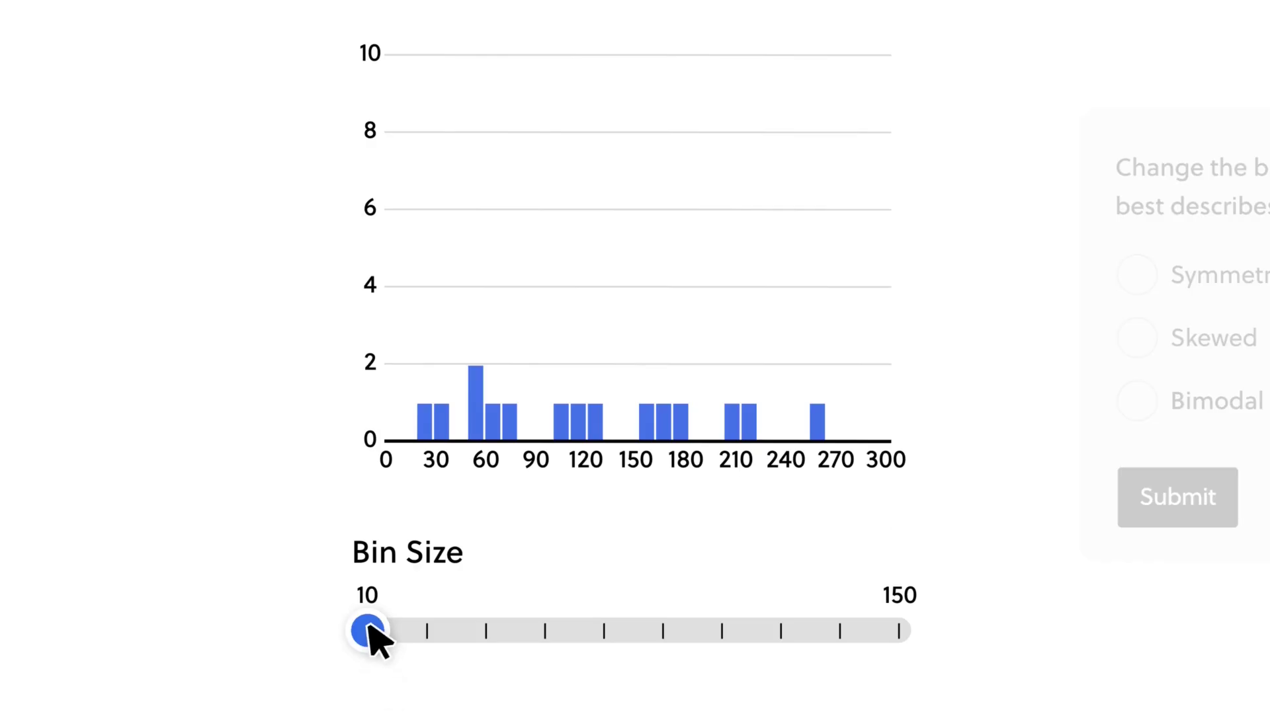
pyautogui.moveTo(370, 630); pyautogui.dragTo(747, 632)
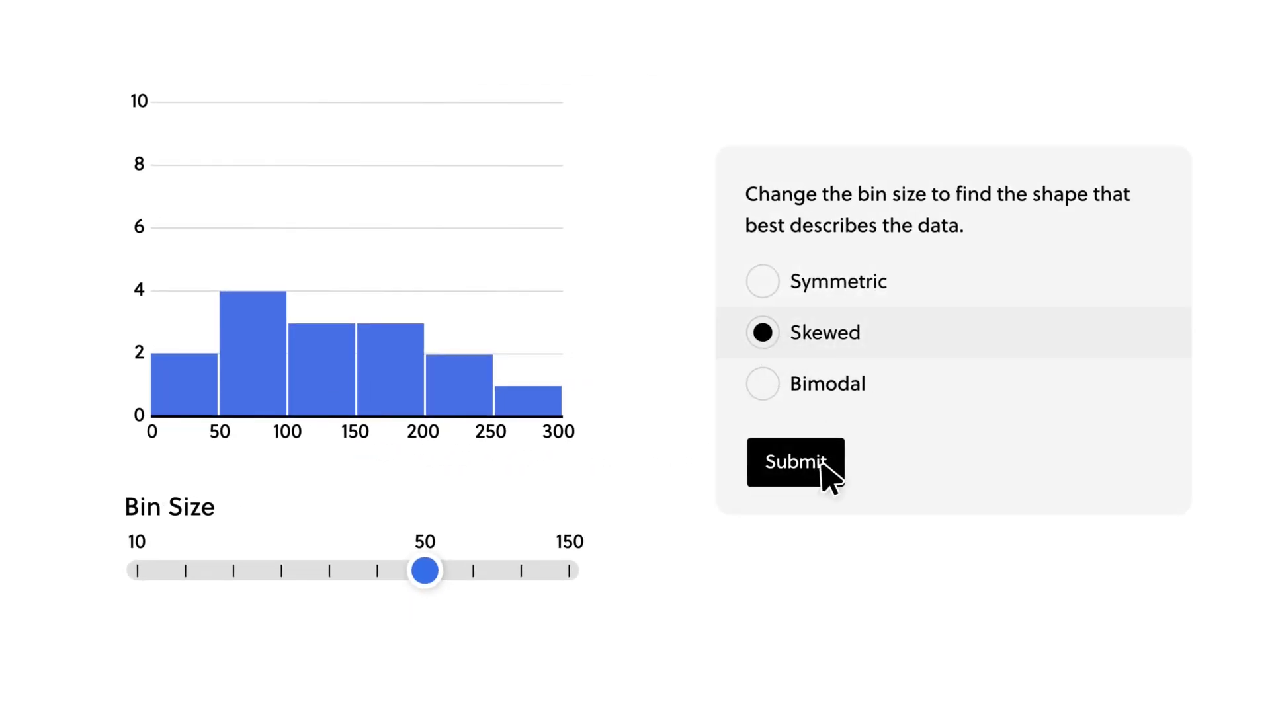
pyautogui.click(822, 463)
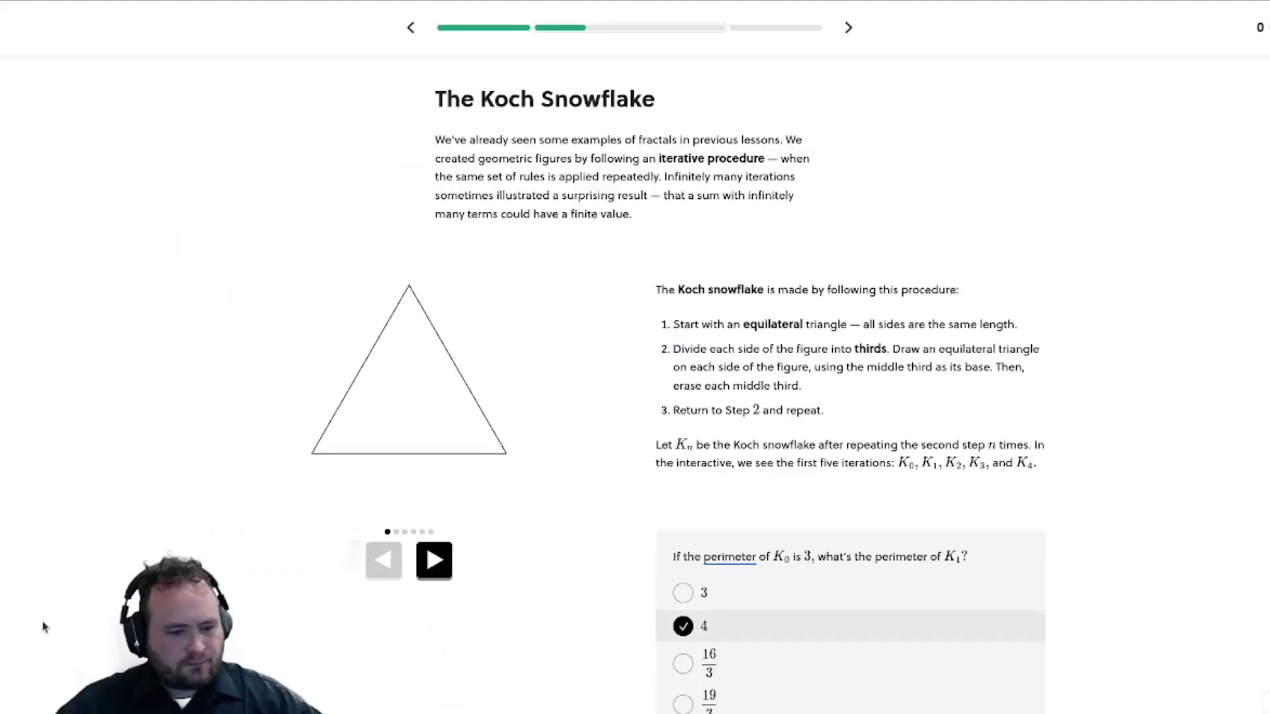
# - Step the snowflake, reveal the perimeter explanation, and sweep the curve into a sphere
pyautogui.click(443, 562)
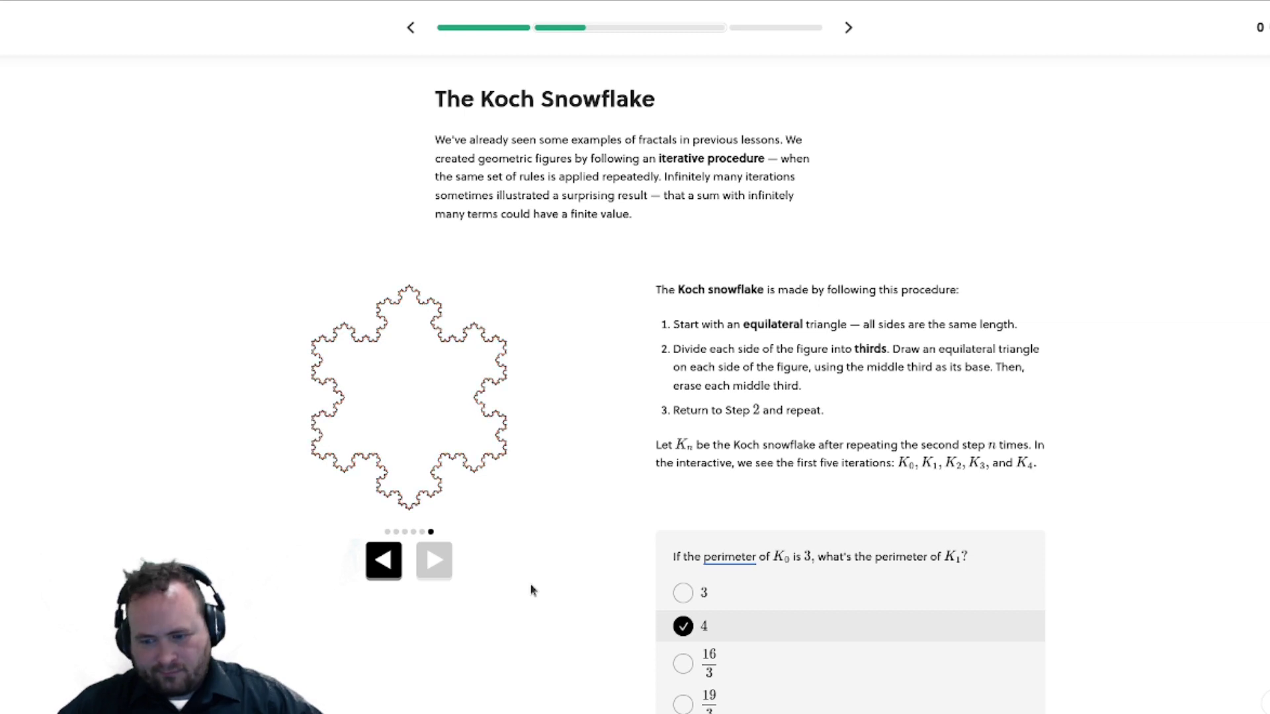
pyautogui.scroll(-3, 532, 589)
pyautogui.click(736, 611)
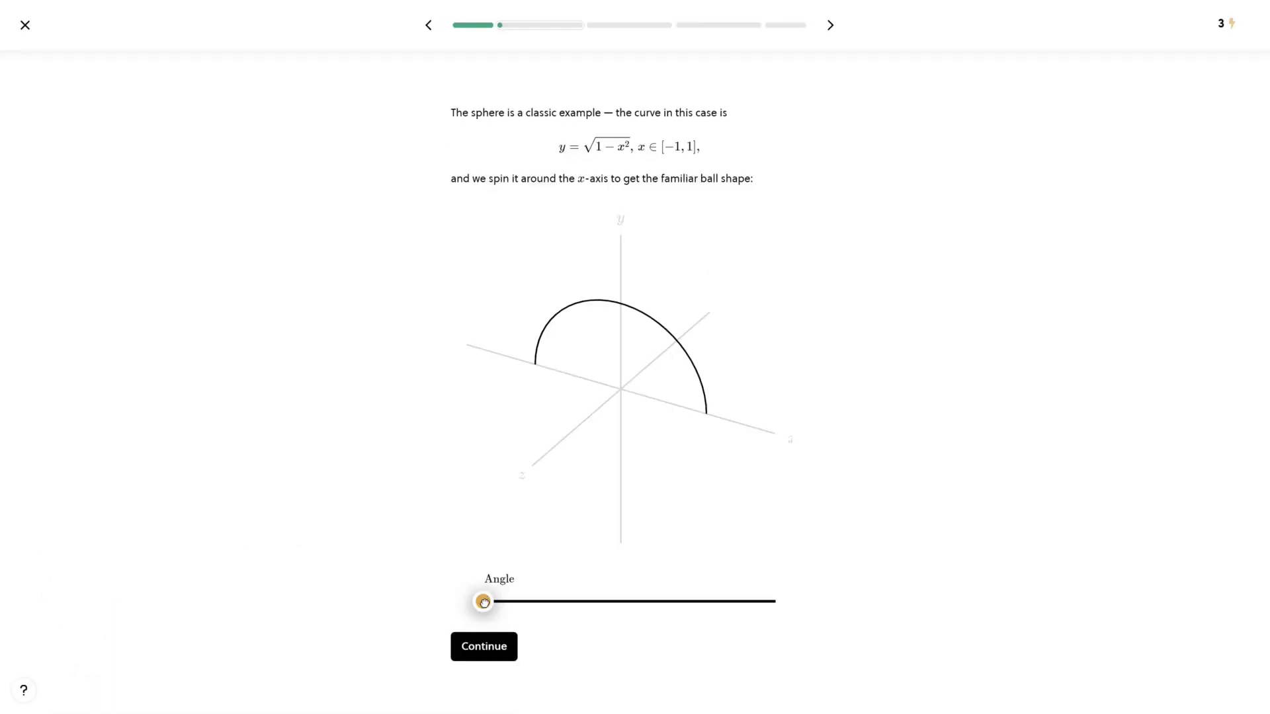
pyautogui.moveTo(482, 601); pyautogui.dragTo(796, 570)
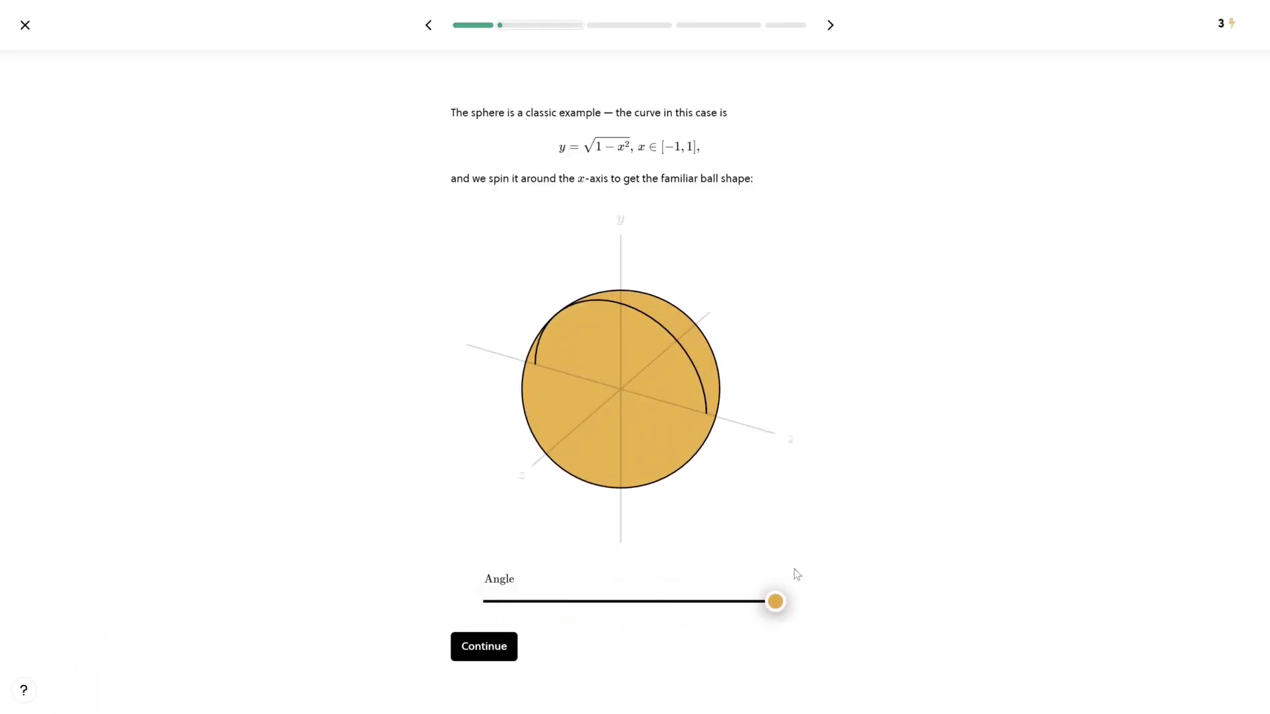
pyautogui.click(510, 651)
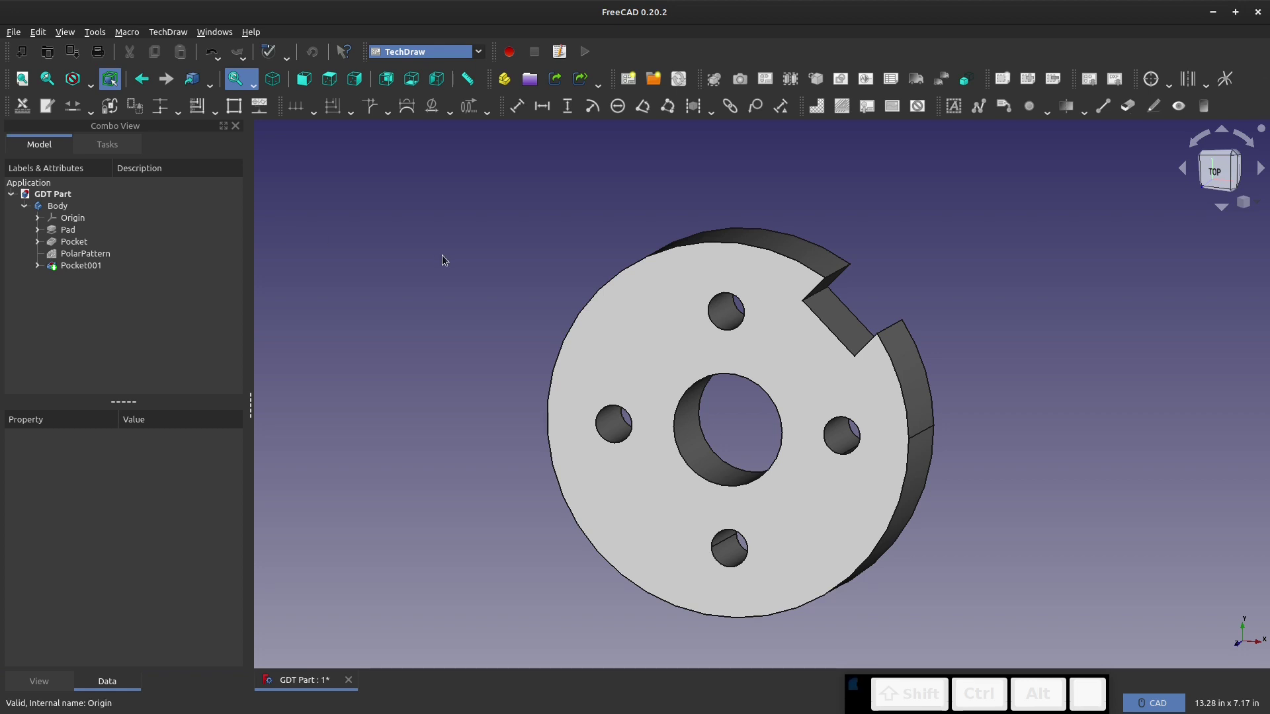
# - Switch to the TechDraw workbench and insert a default A4 drawing page
pyautogui.click(476, 49)
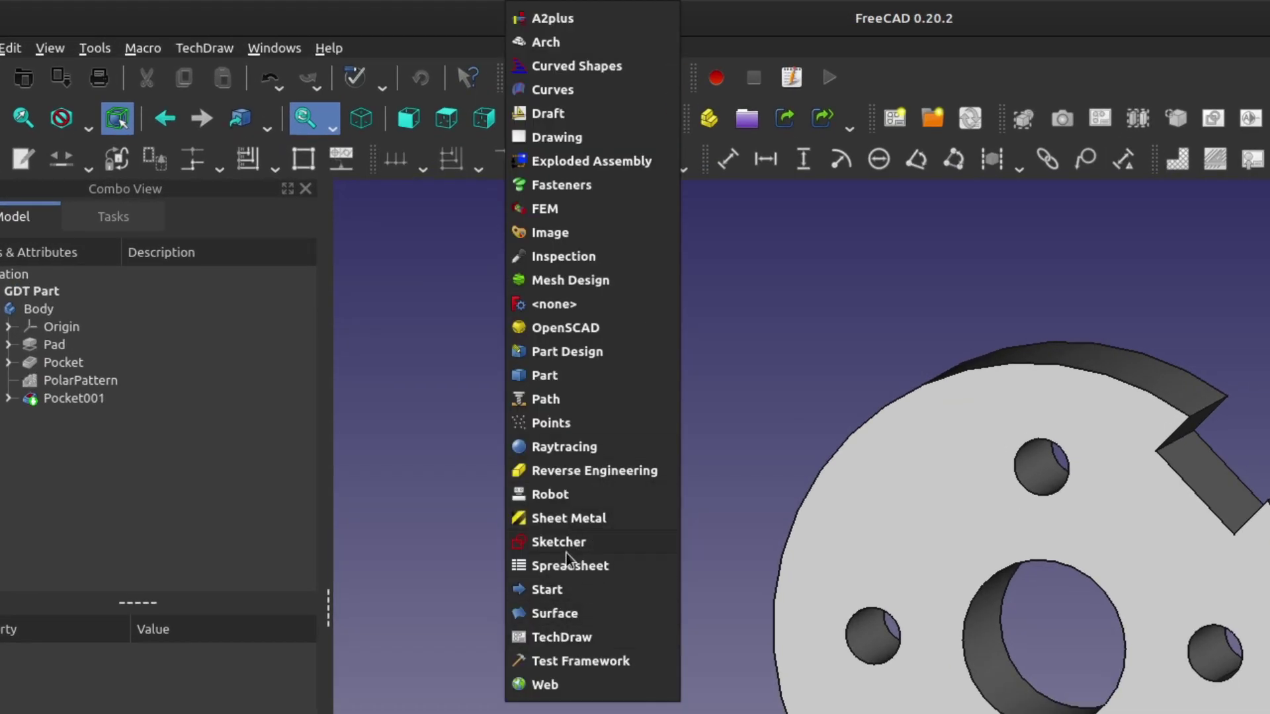
pyautogui.click(559, 638)
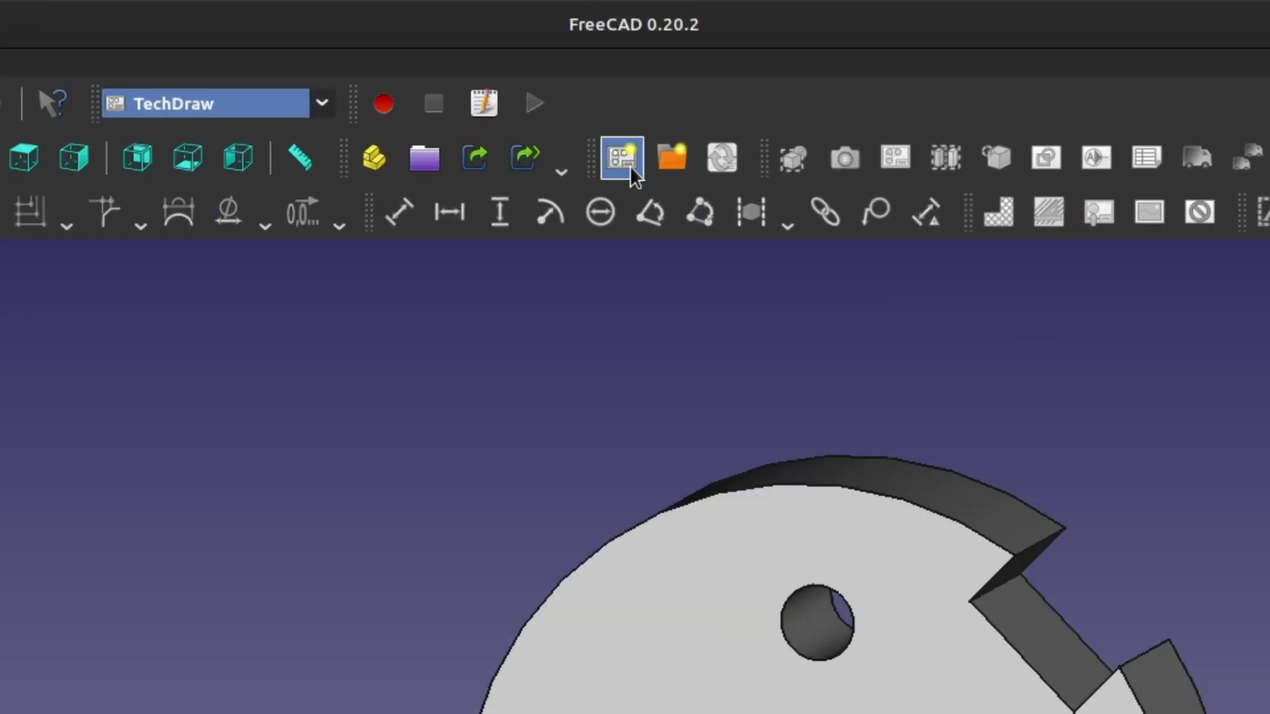
pyautogui.click(623, 159)
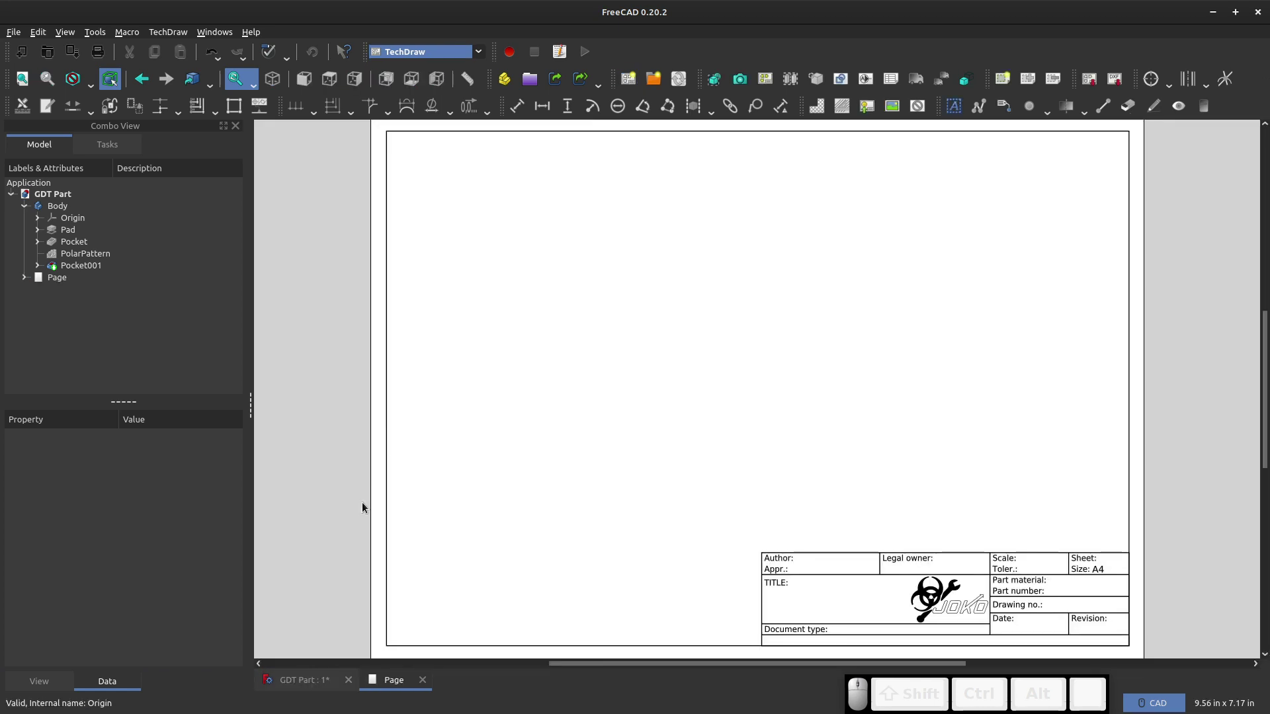
# - Return to the 3D part and orbit it from the top view to a tilted angle
pyautogui.click(306, 683)
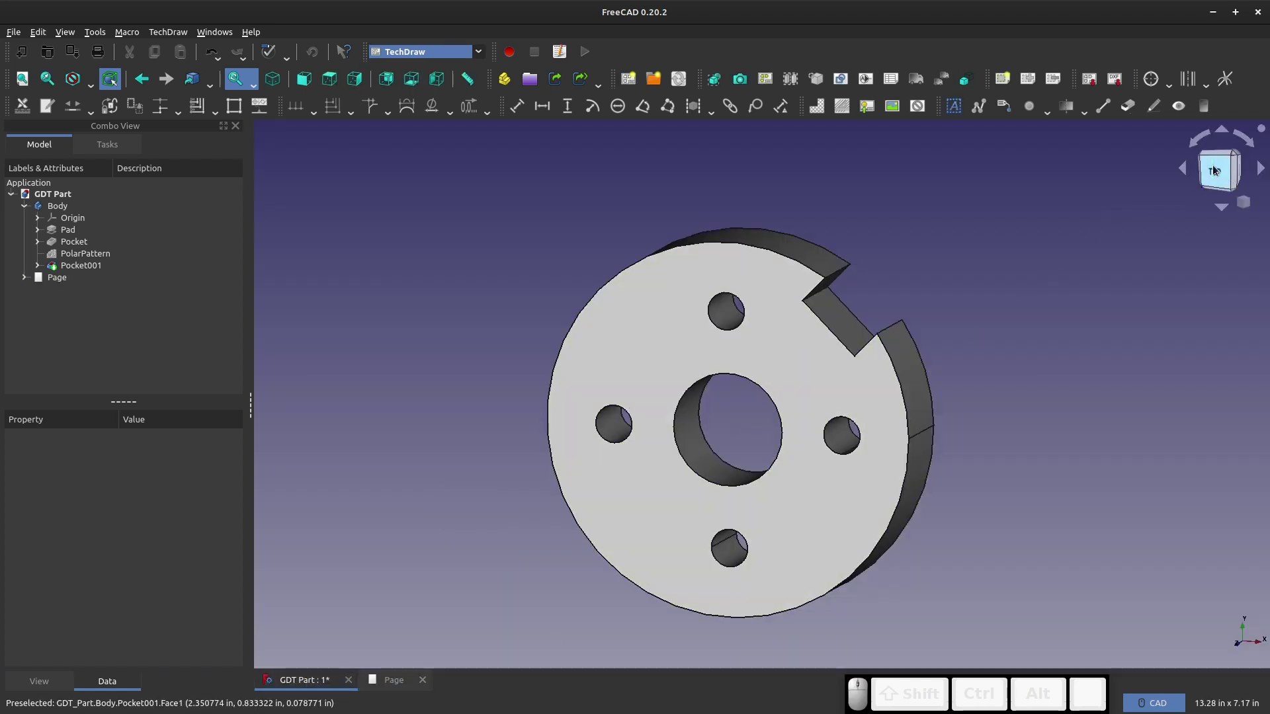
pyautogui.click(1214, 171)
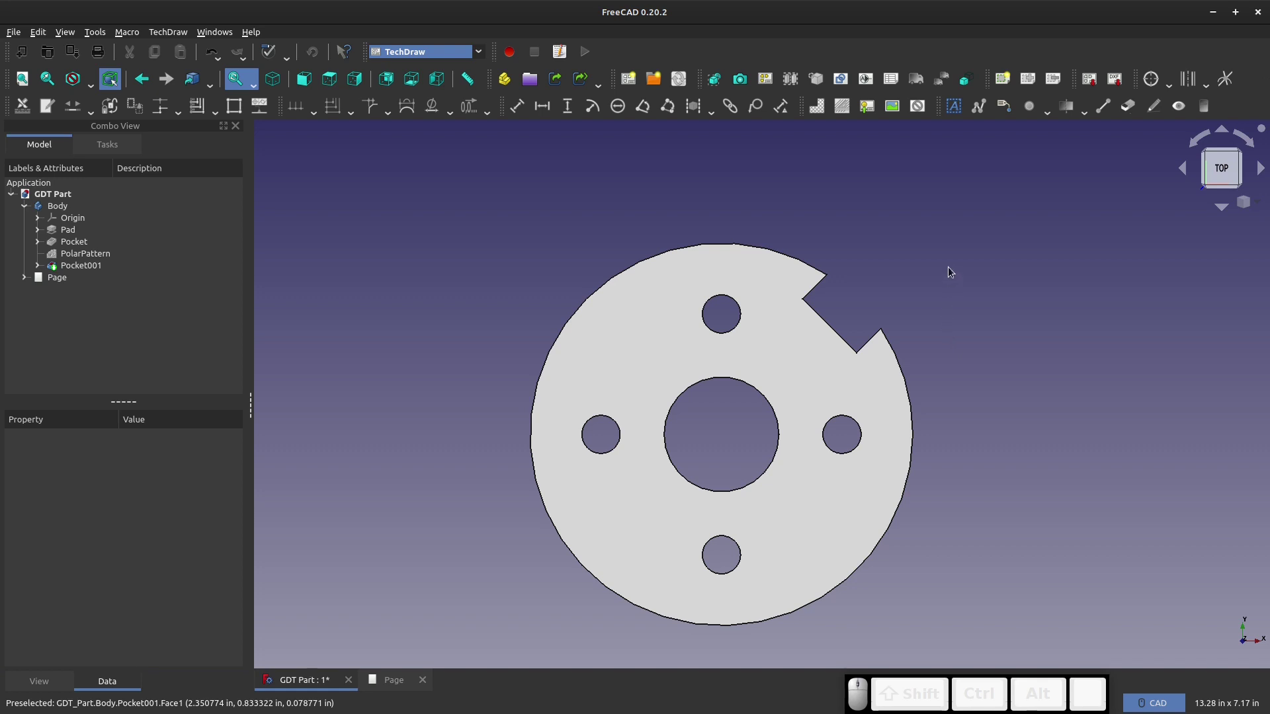
pyautogui.scroll(-2, 731, 447)
pyautogui.scroll(5, 782, 428)
pyautogui.scroll(-3, 689, 446)
pyautogui.scroll(3, 767, 387)
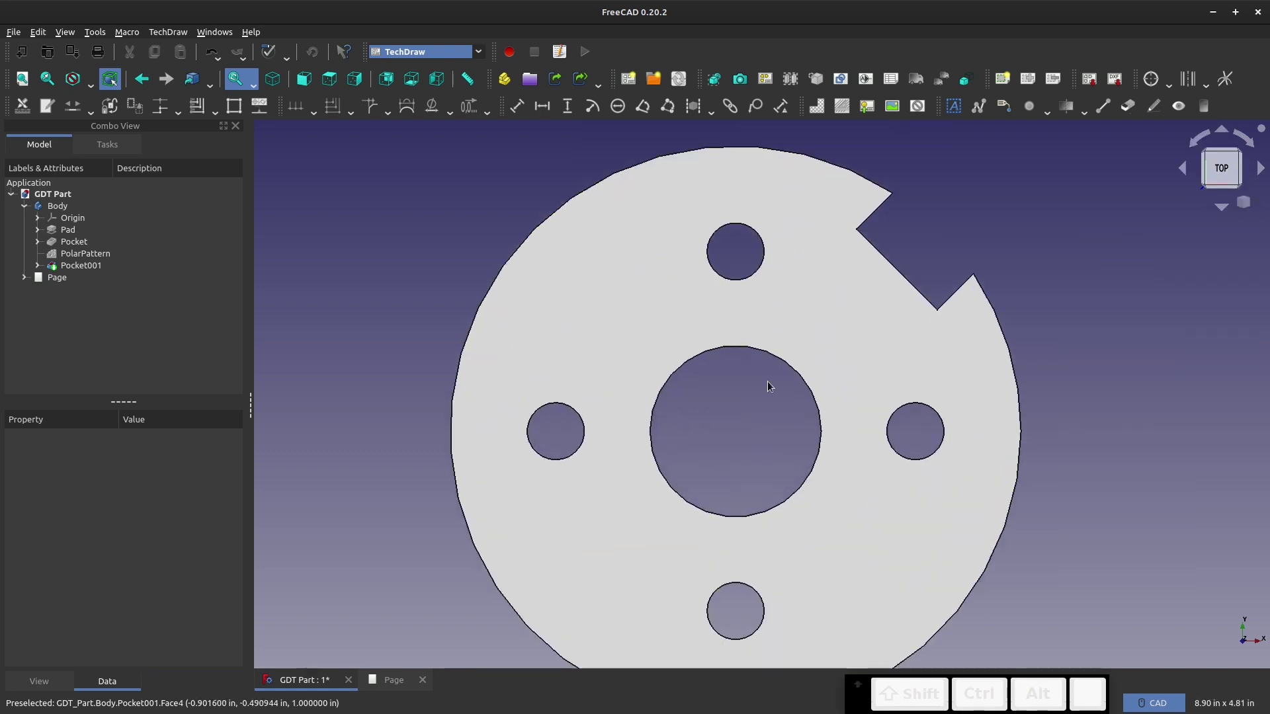
pyautogui.moveTo(964, 258); pyautogui.dragTo(833, 269, button='middle')
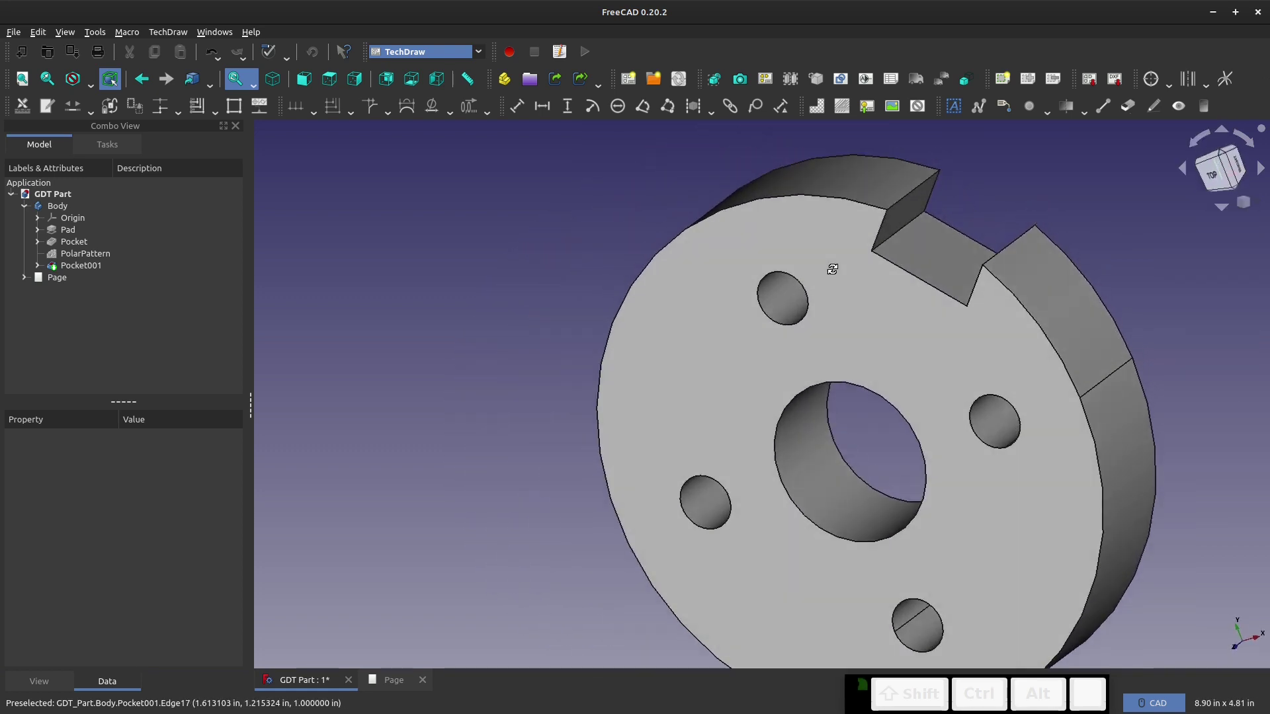
pyautogui.scroll(-2, 743, 354)
pyautogui.scroll(-2, 678, 284)
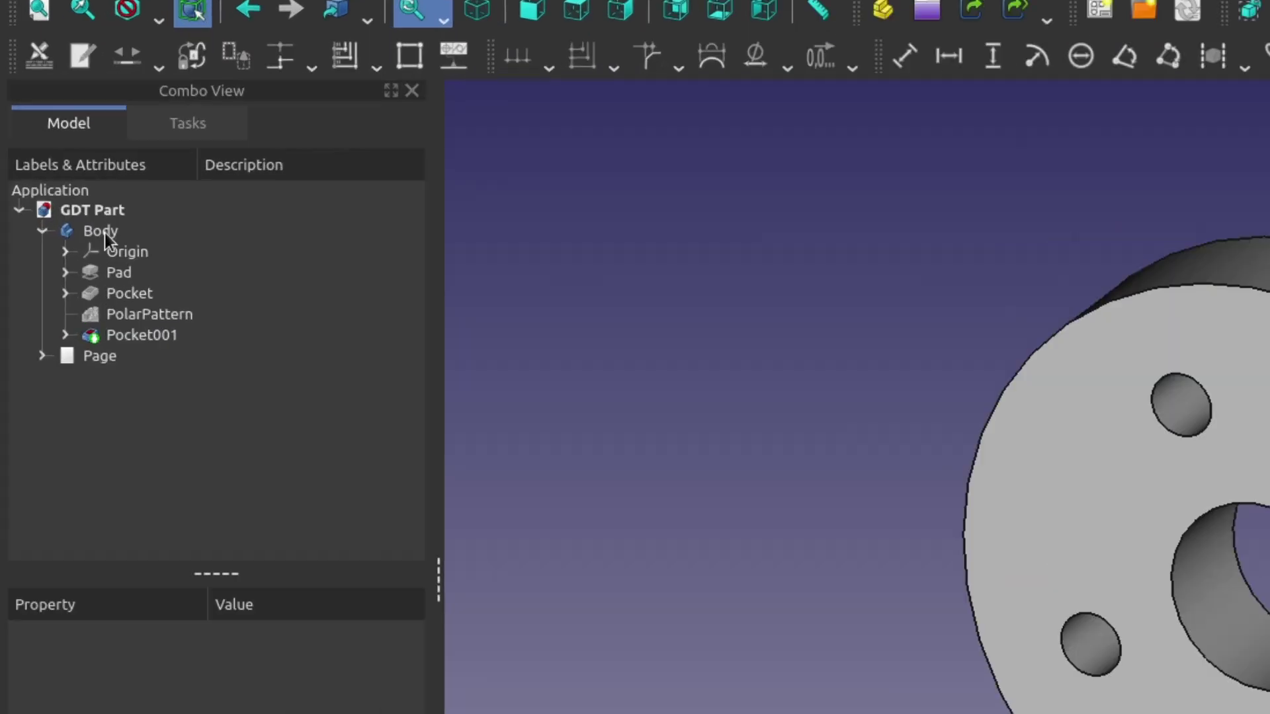
# - Insert a drawing view of the Body on the page, reposition it, then delete it
pyautogui.click(110, 207)
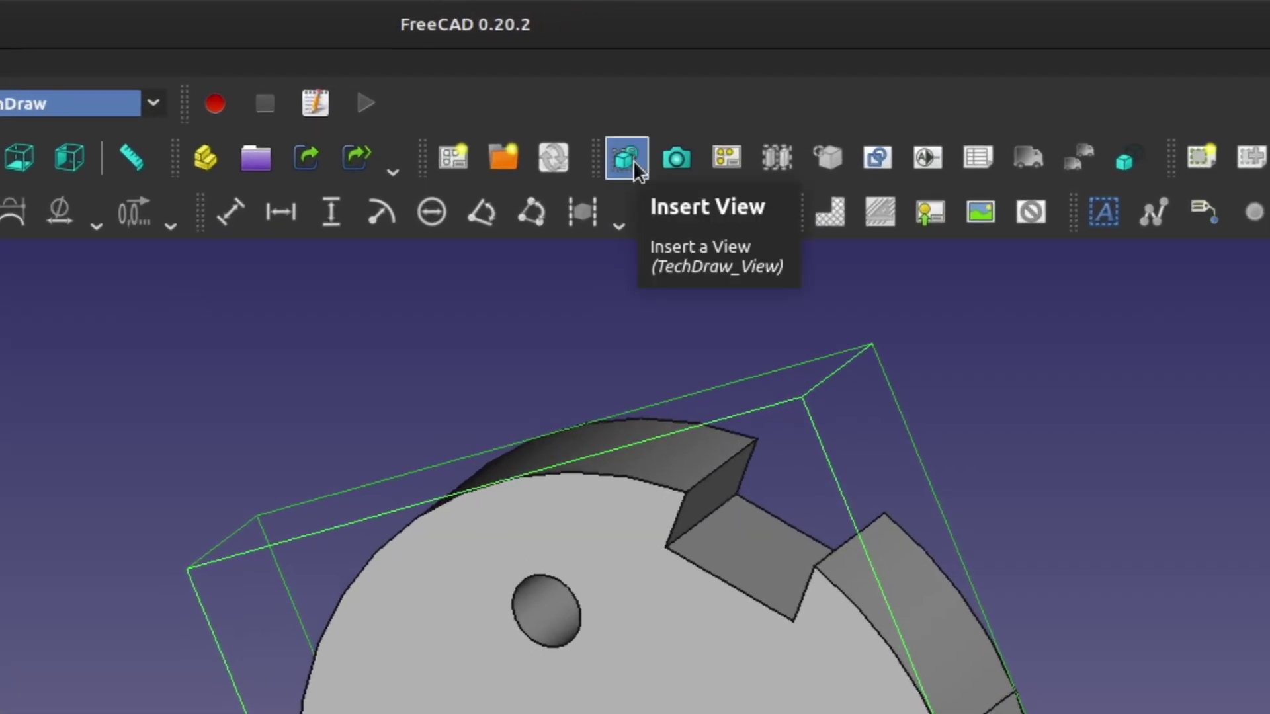
pyautogui.click(633, 160)
pyautogui.click(396, 681)
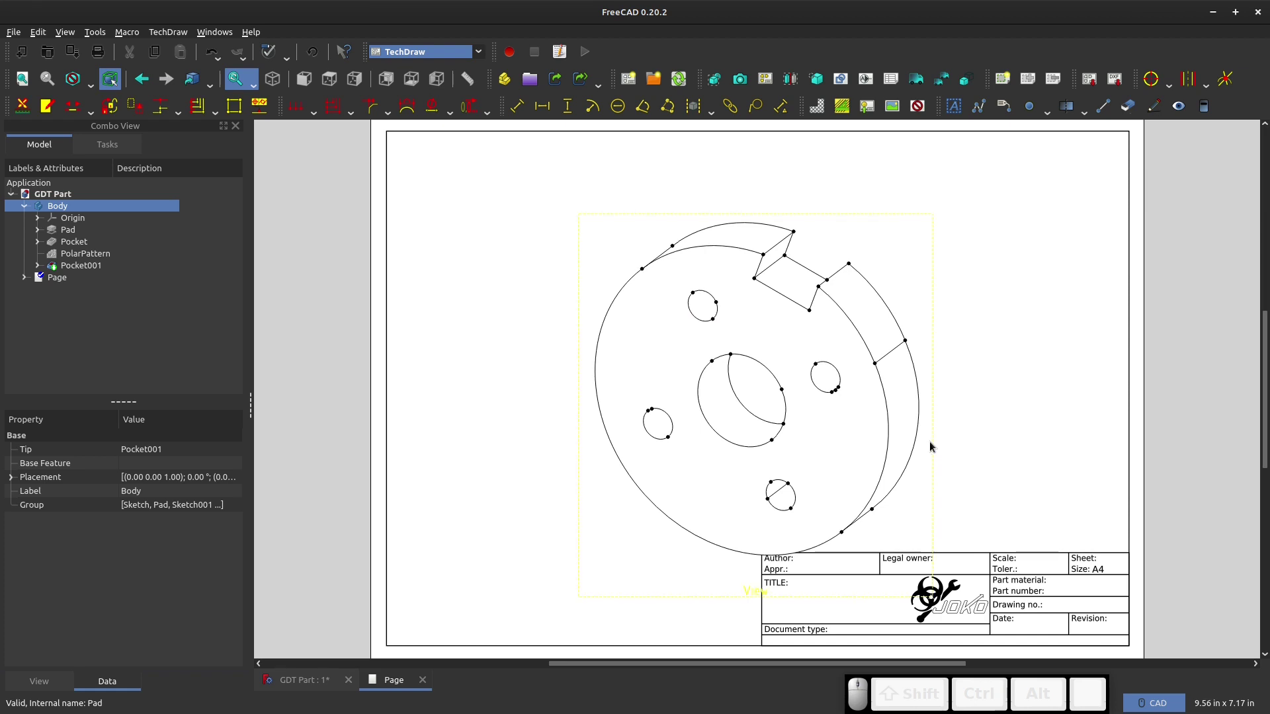
pyautogui.moveTo(929, 447)
pyautogui.mouseDown()
pyautogui.moveTo(819, 431)
pyautogui.moveTo(783, 405)
pyautogui.moveTo(795, 415)
pyautogui.mouseUp()
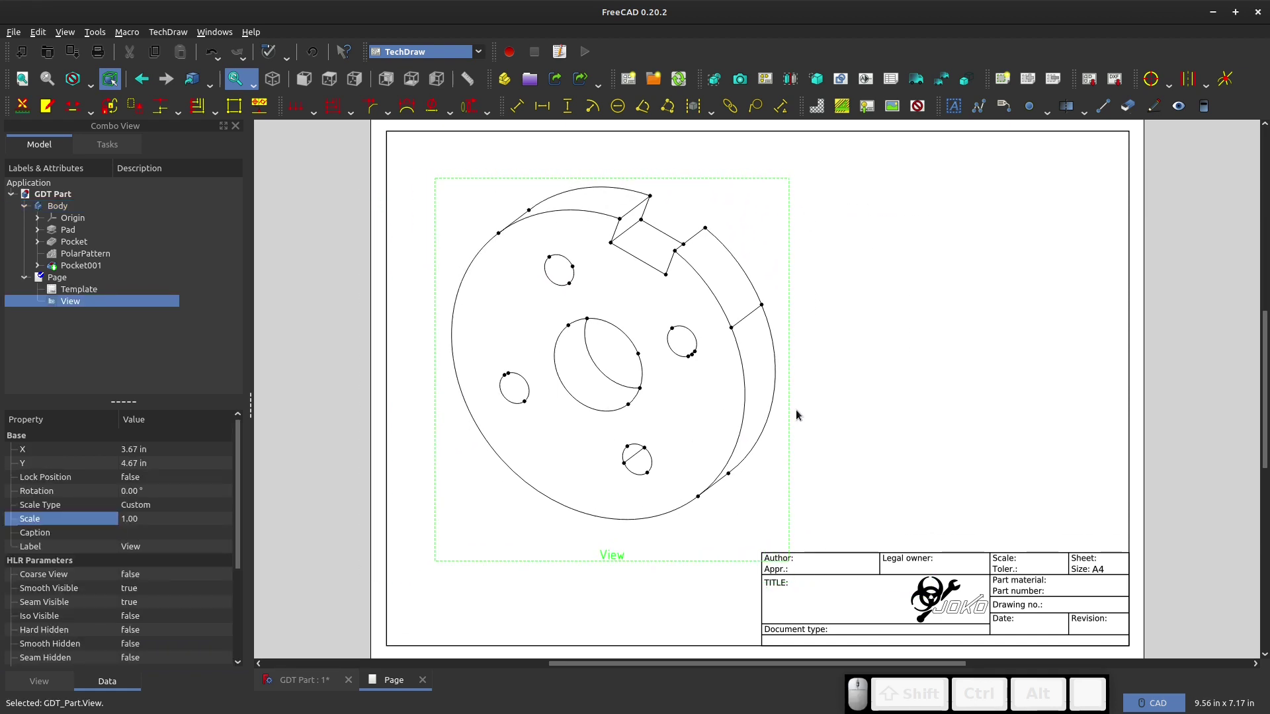
pyautogui.press('Delete')
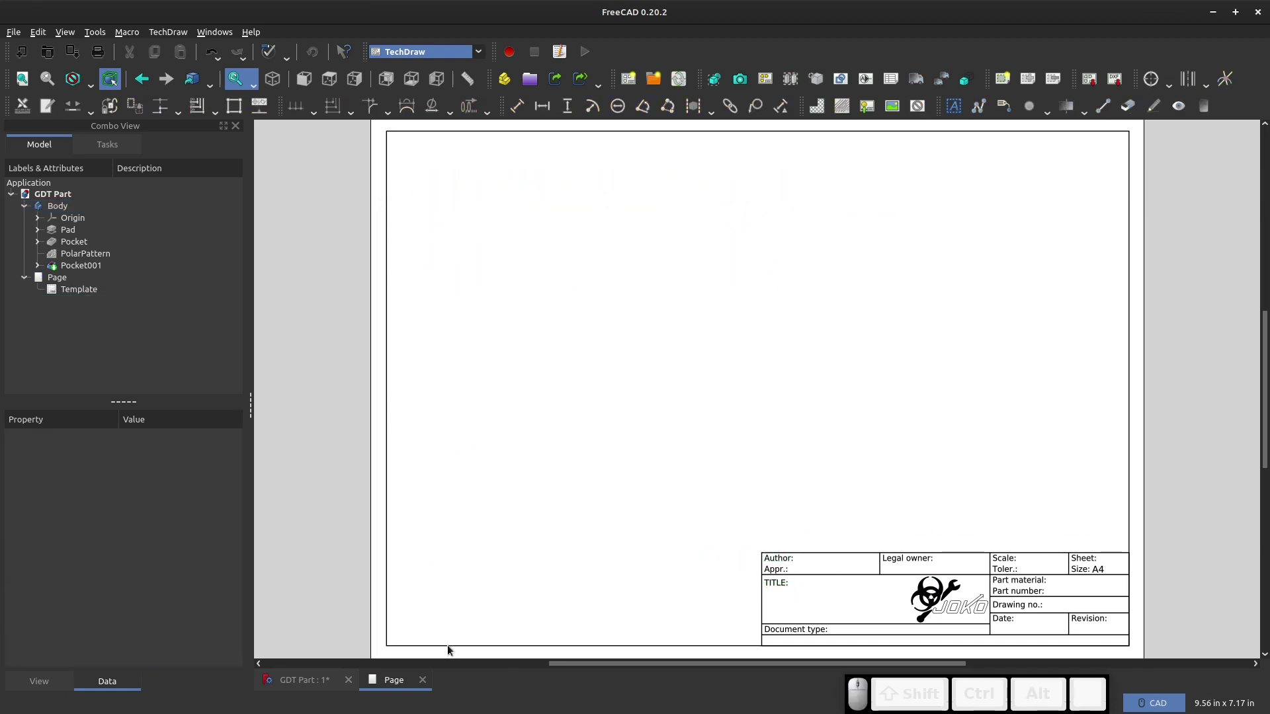
pyautogui.click(303, 680)
pyautogui.click(1210, 180)
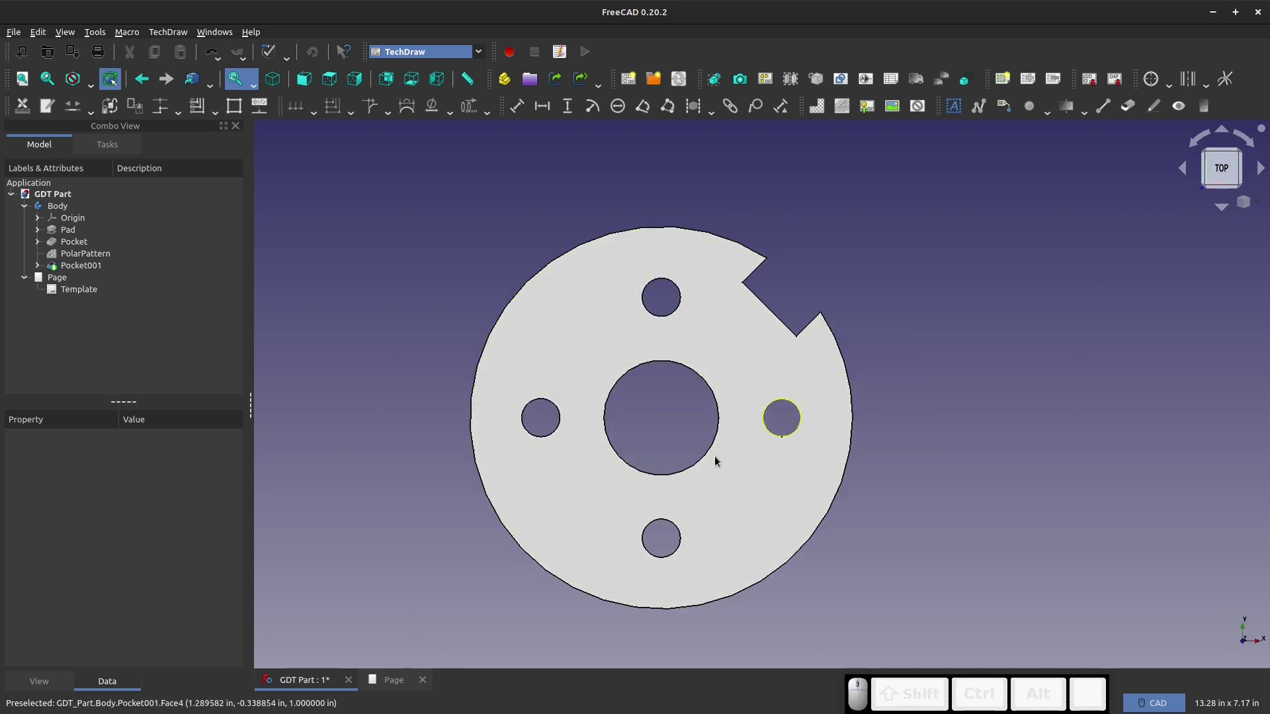
pyautogui.moveTo(715, 461); pyautogui.dragTo(780, 432, button='middle')
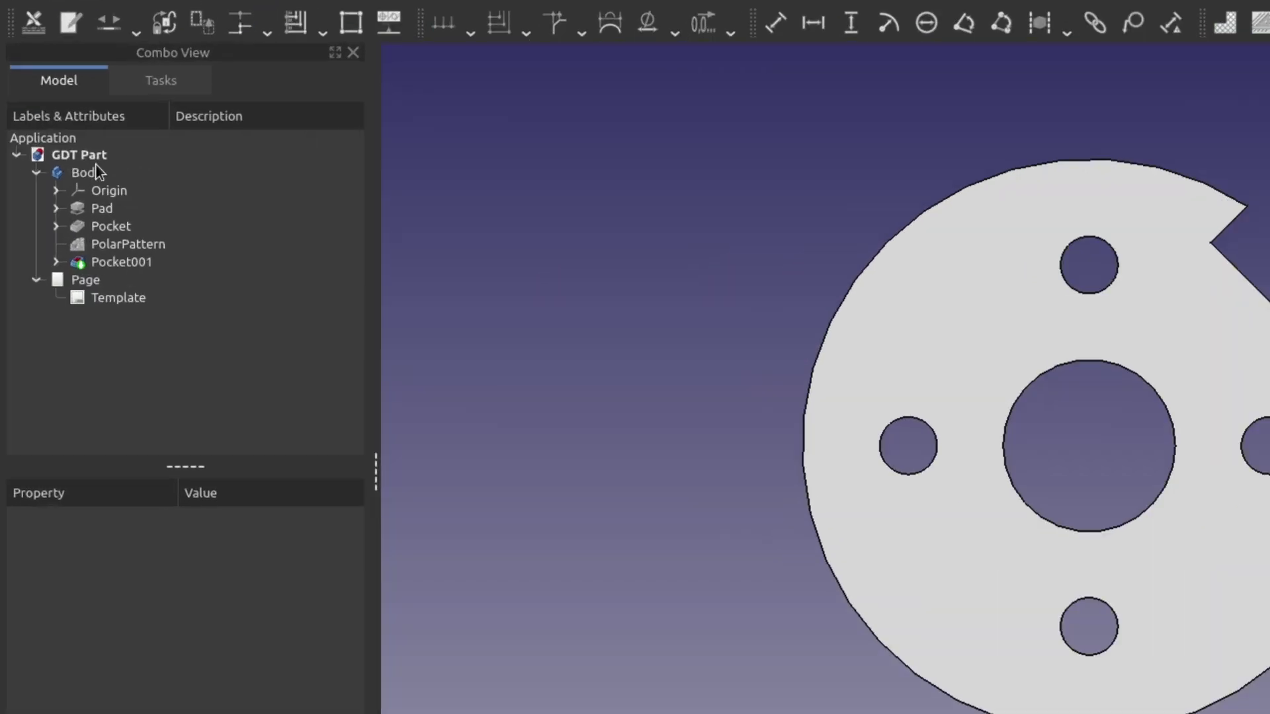
pyautogui.click(61, 206)
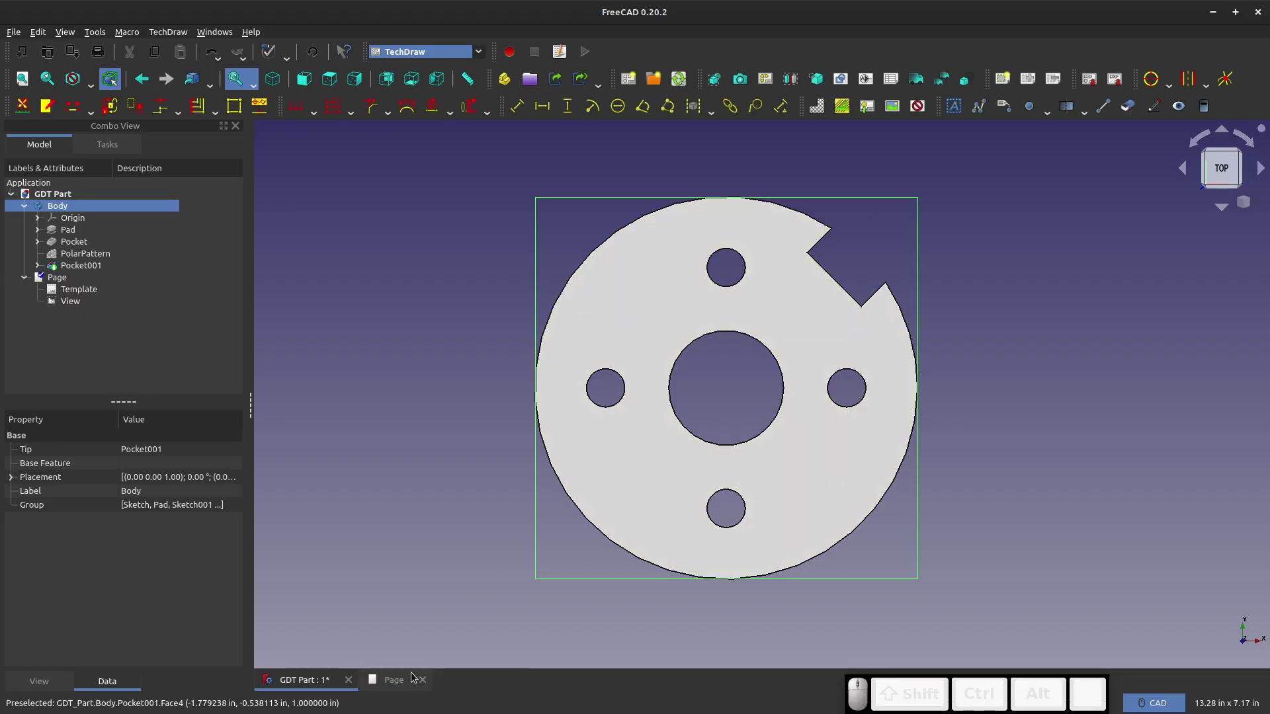
pyautogui.click(411, 680)
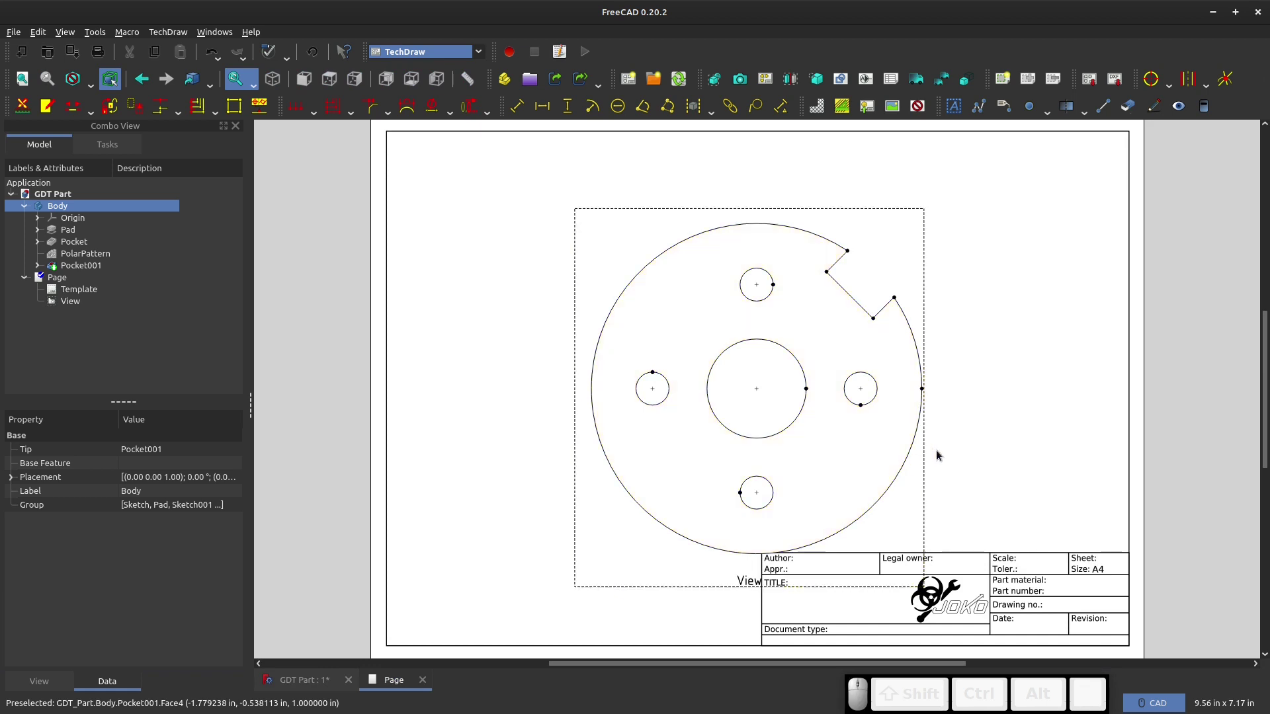
pyautogui.click(895, 419)
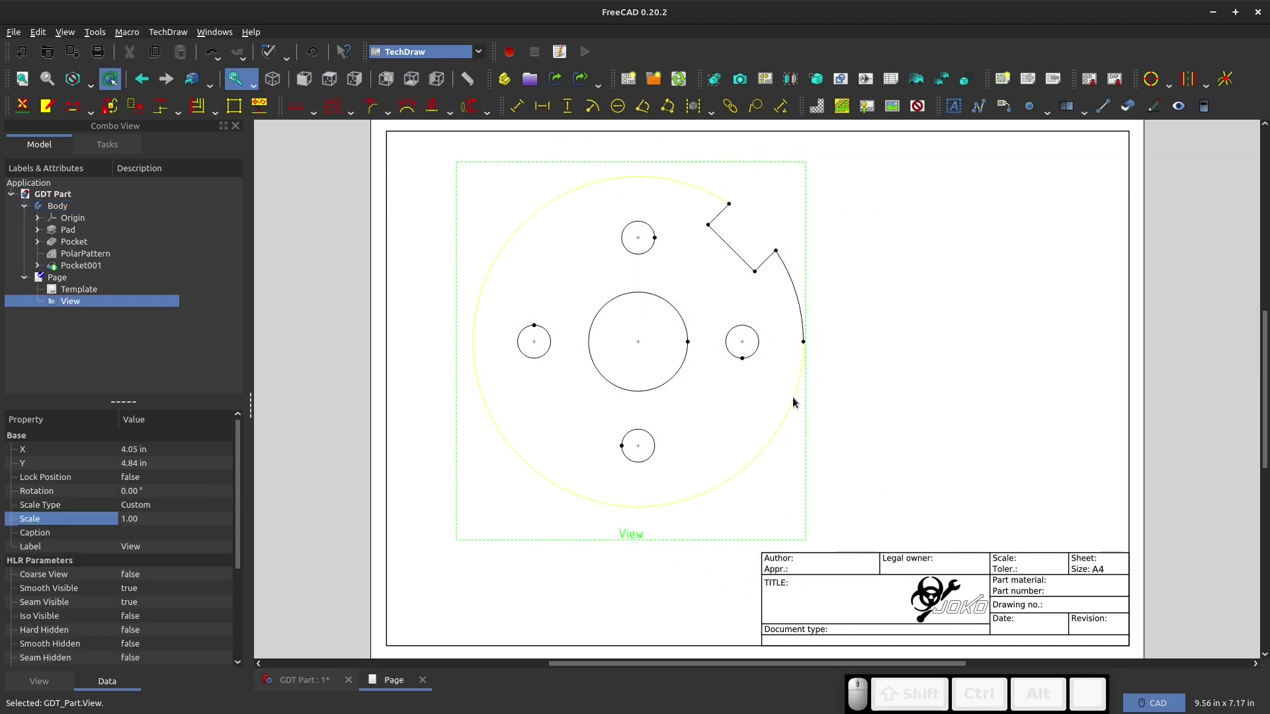
pyautogui.press('Delete')
pyautogui.click(302, 688)
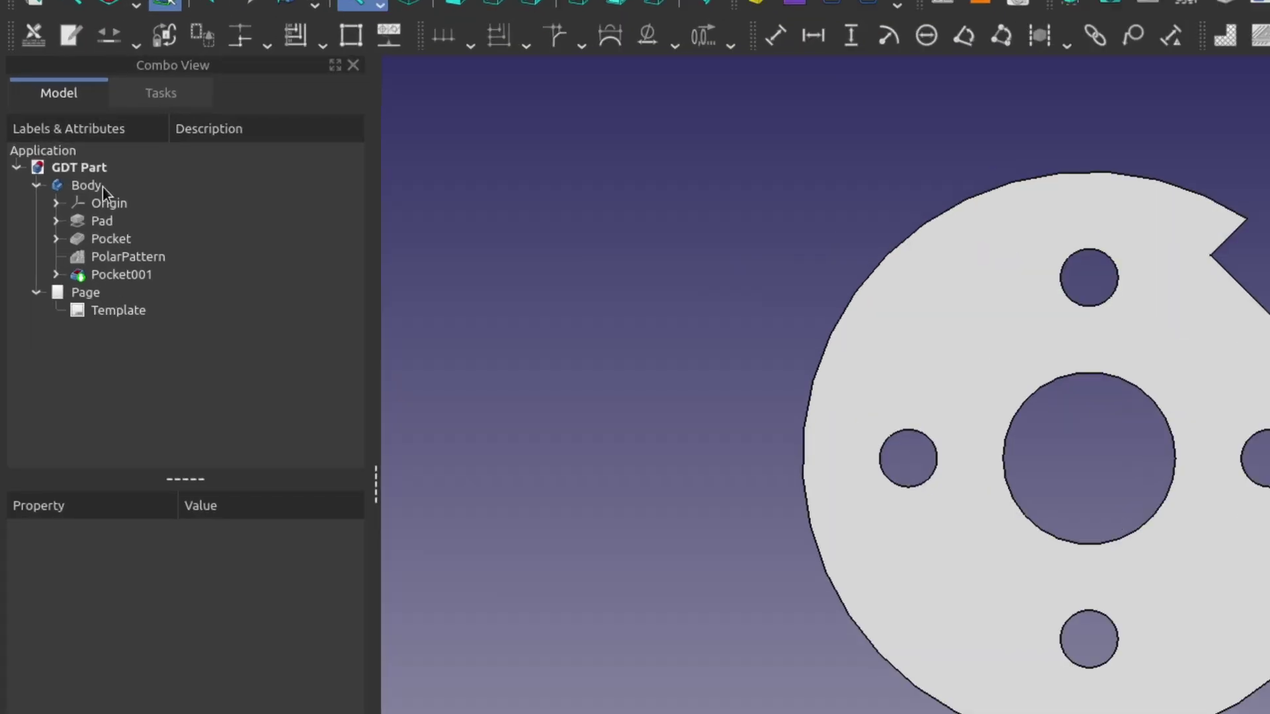
pyautogui.click(103, 187)
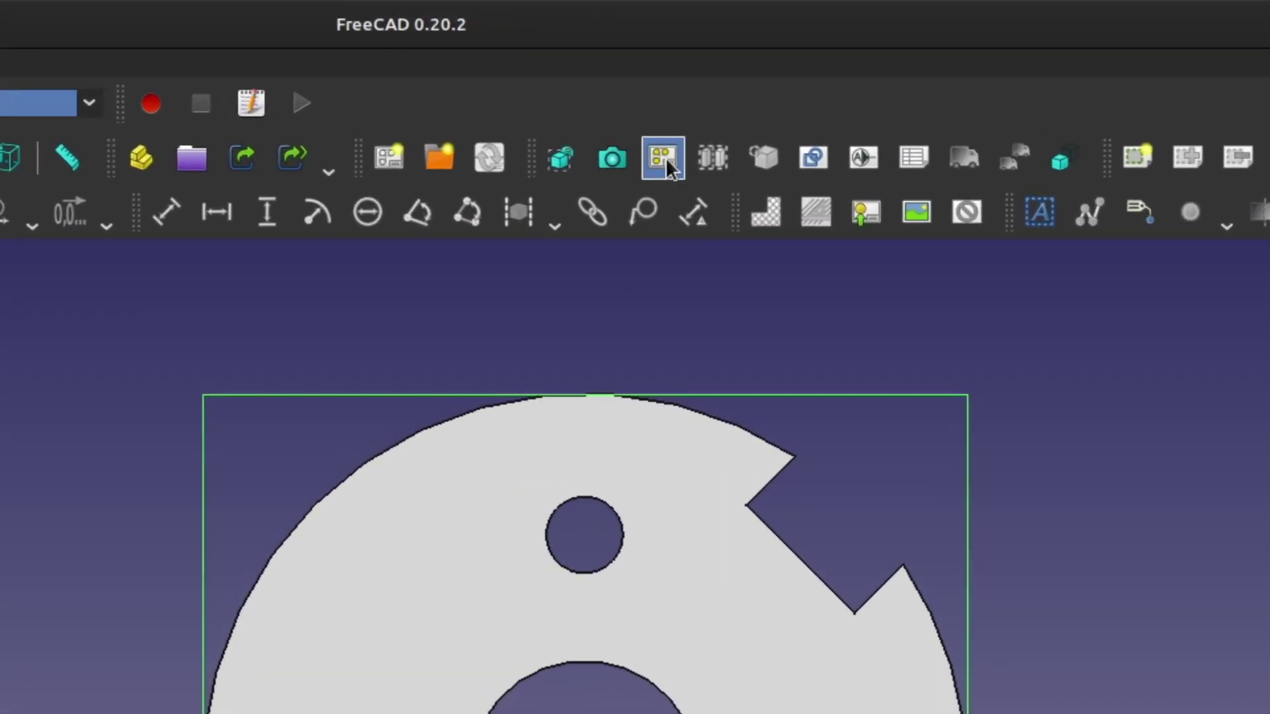
# - Insert a projection group of the Body with a side projection and shift the views up-right
pyautogui.click(666, 158)
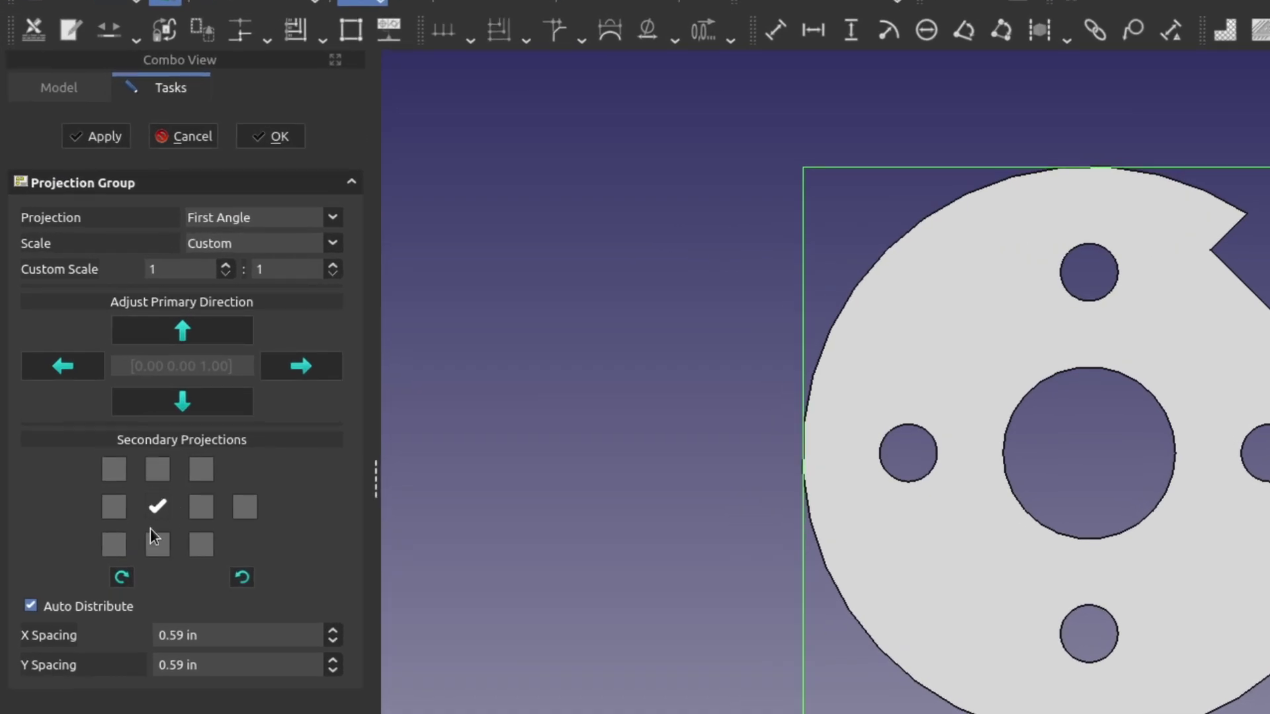
pyautogui.click(113, 508)
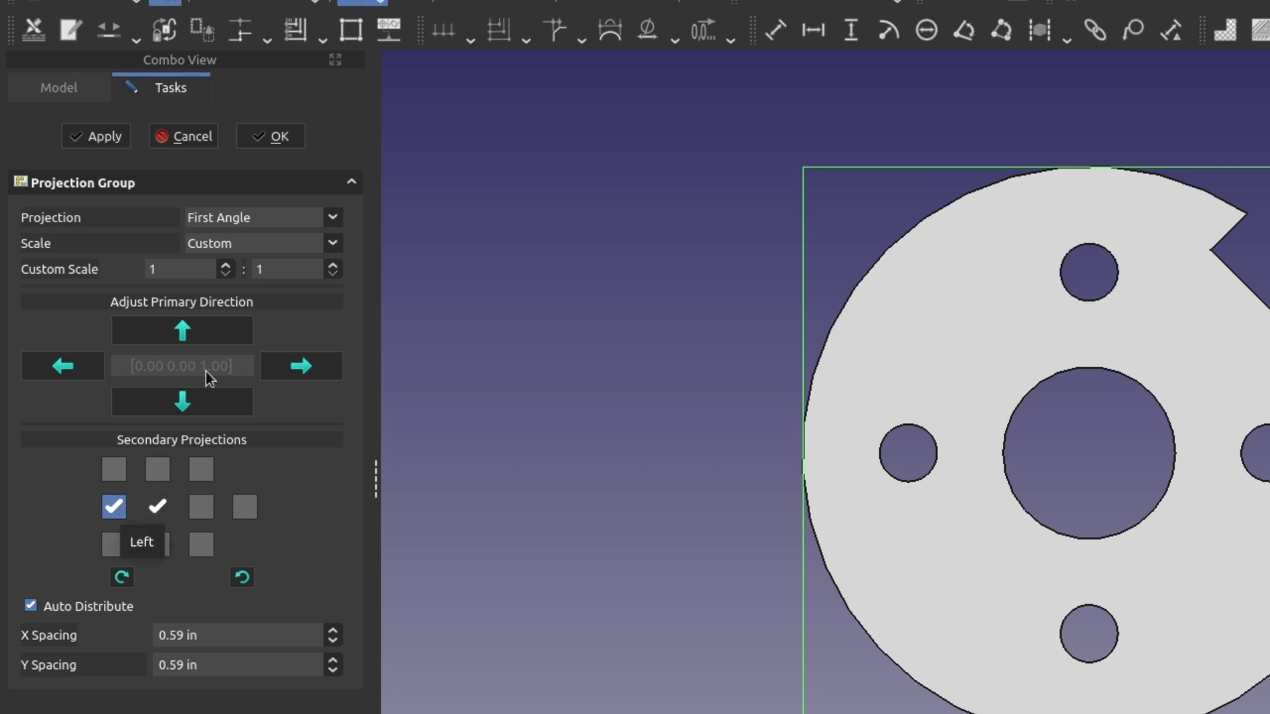
pyautogui.click(92, 140)
pyautogui.click(262, 137)
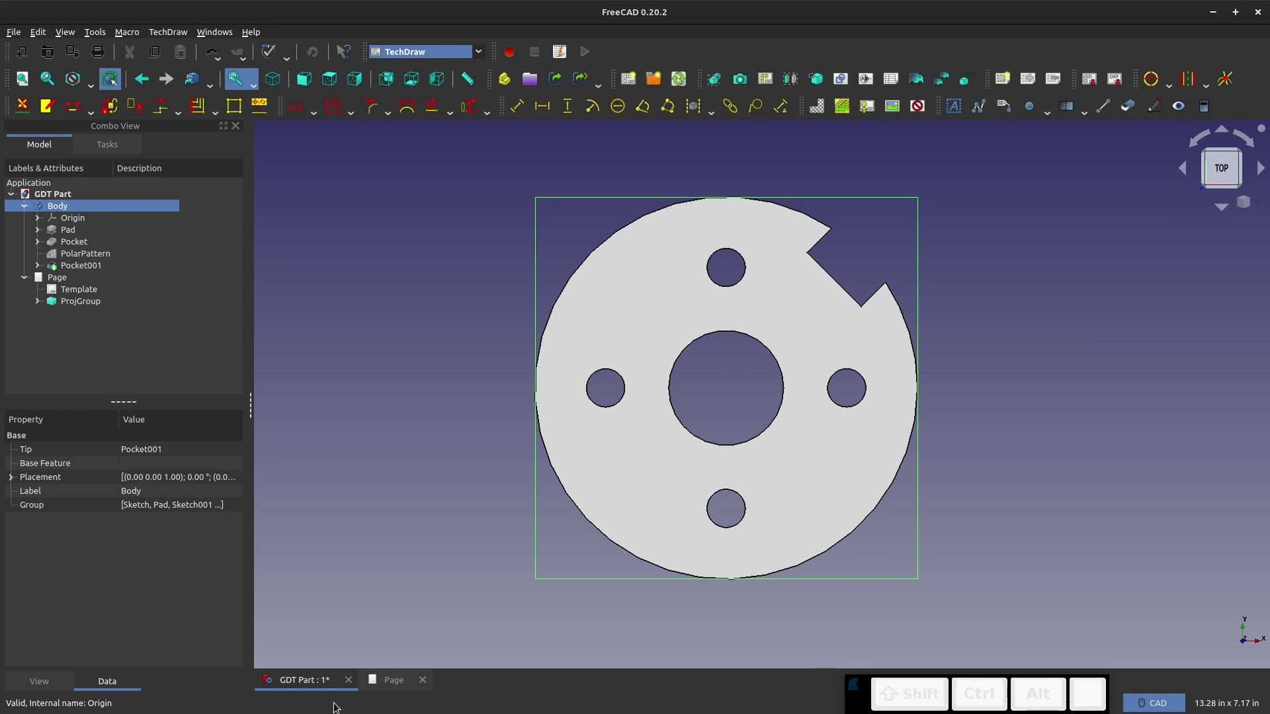
pyautogui.click(392, 680)
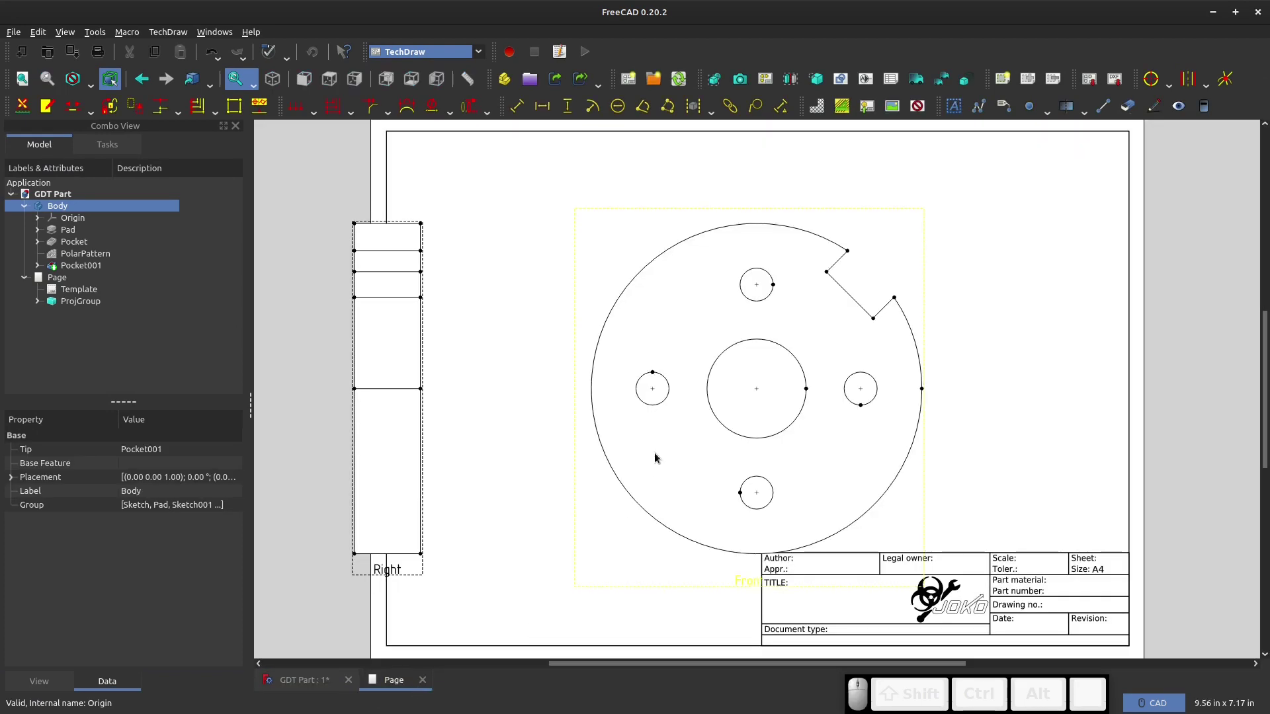
pyautogui.moveTo(580, 368)
pyautogui.mouseDown()
pyautogui.moveTo(701, 346)
pyautogui.moveTo(698, 313)
pyautogui.mouseUp()
pyautogui.scroll(-3, 259, 476)
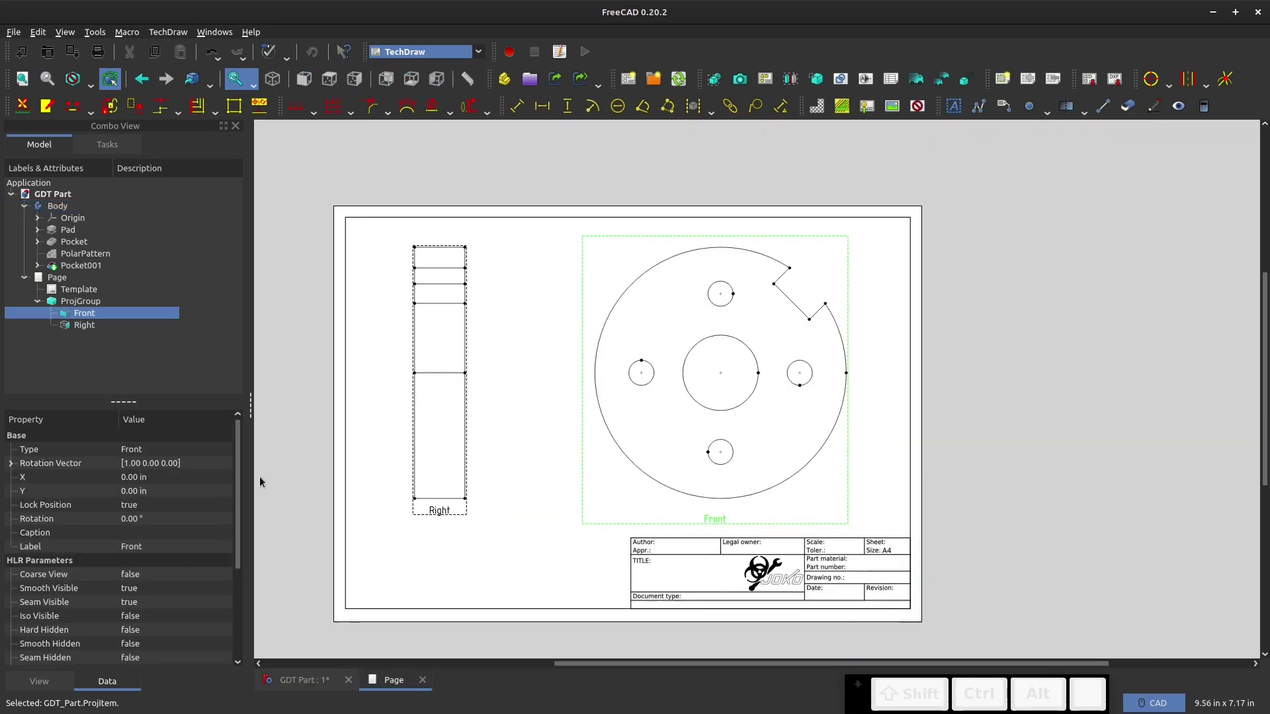
pyautogui.scroll(3, 609, 399)
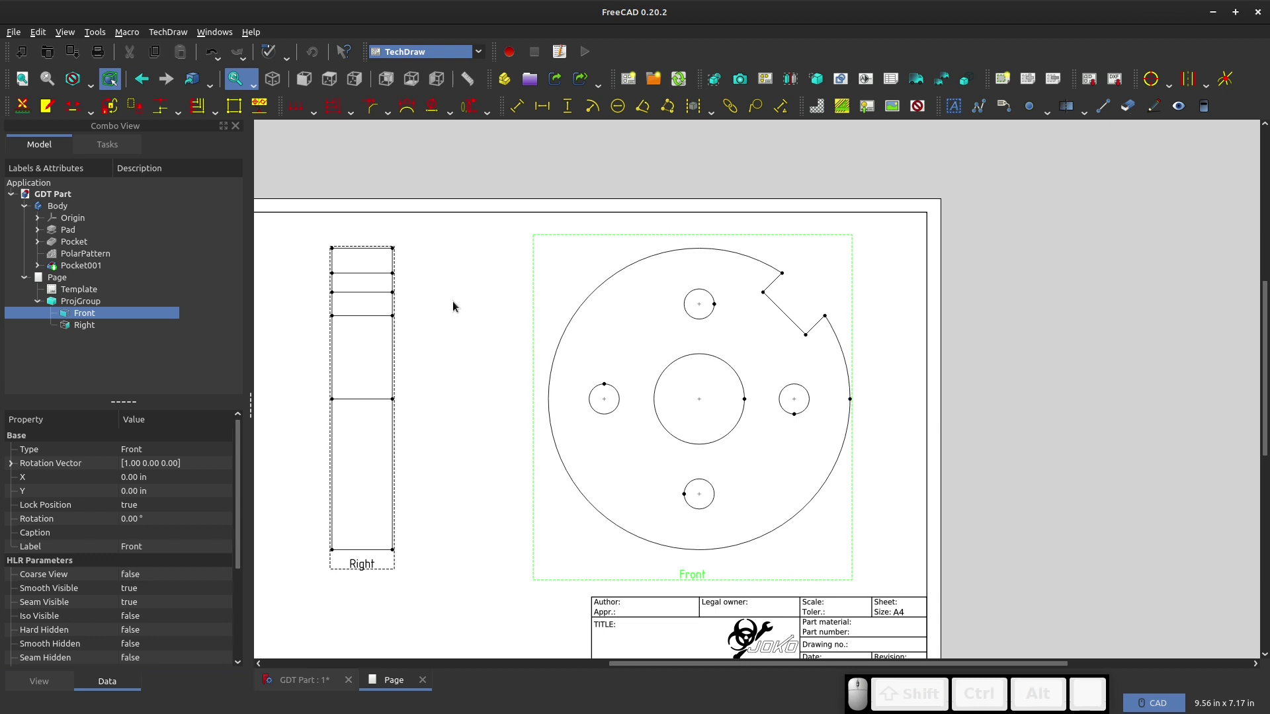
# - Attach a balloon to the Right view and place it to the view's left
pyautogui.moveTo(453, 346); pyautogui.dragTo(552, 306, button='middle')
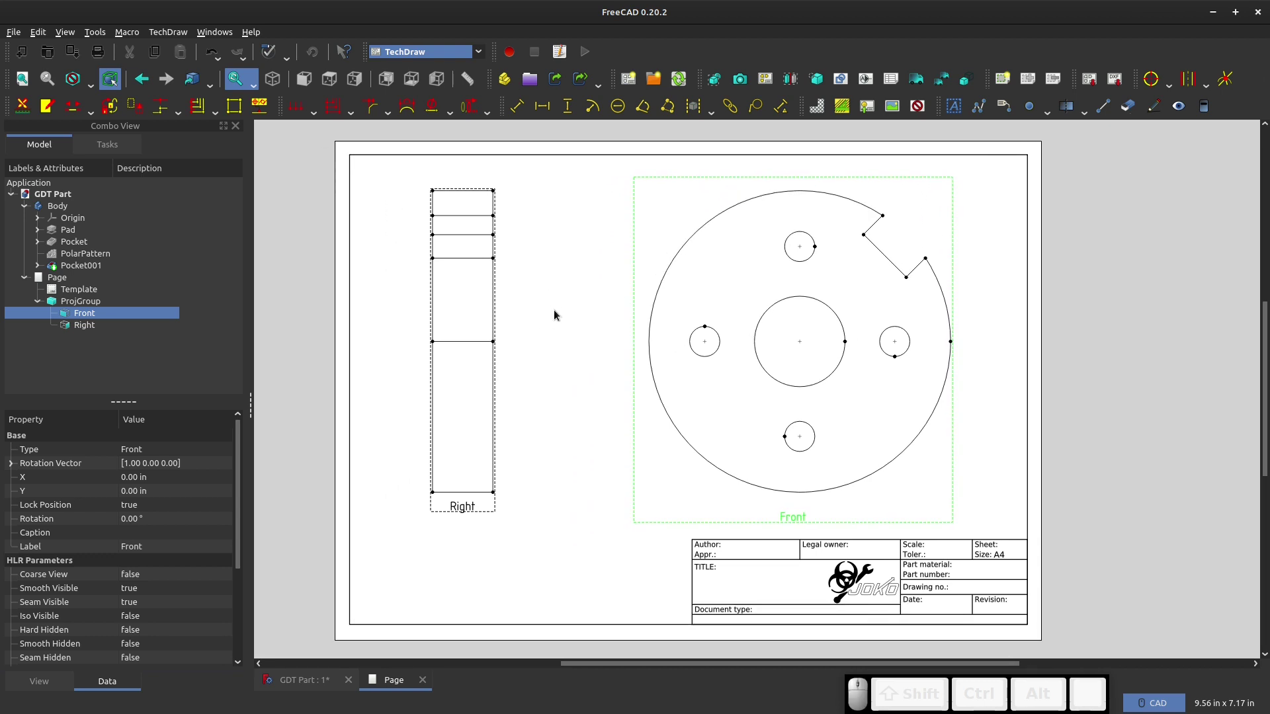
pyautogui.click(433, 362)
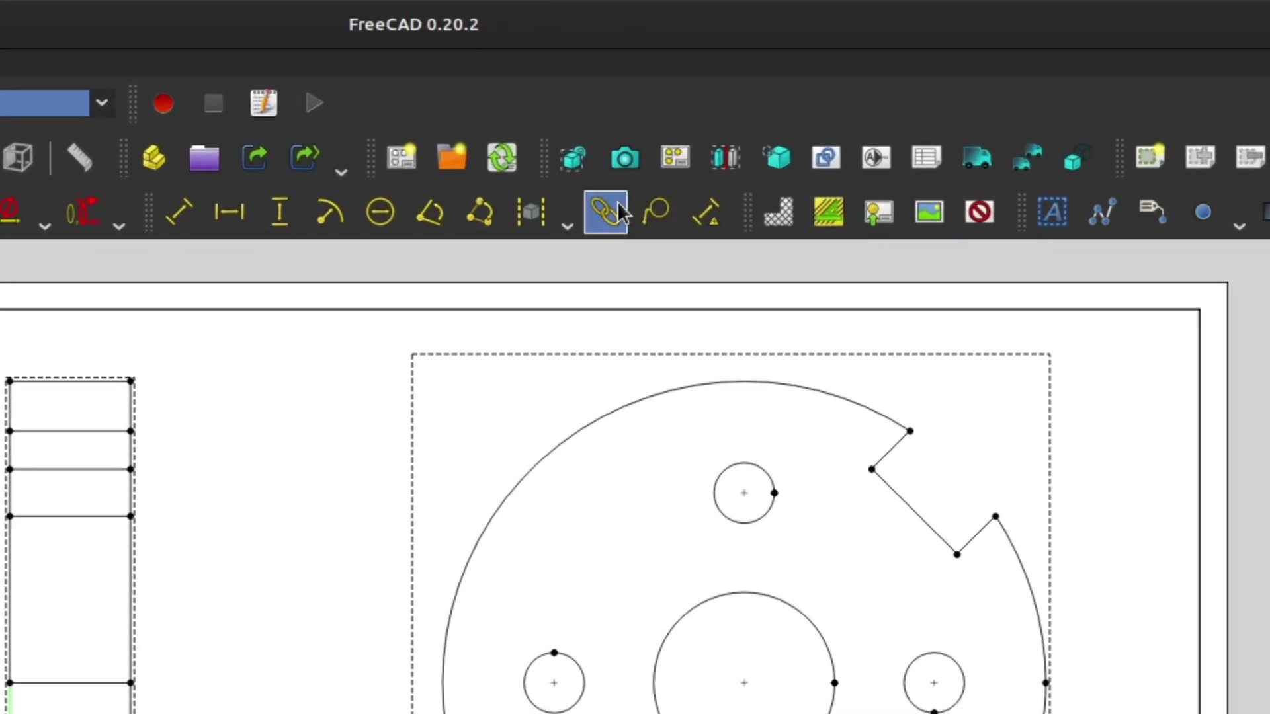
pyautogui.click(652, 219)
pyautogui.click(240, 605)
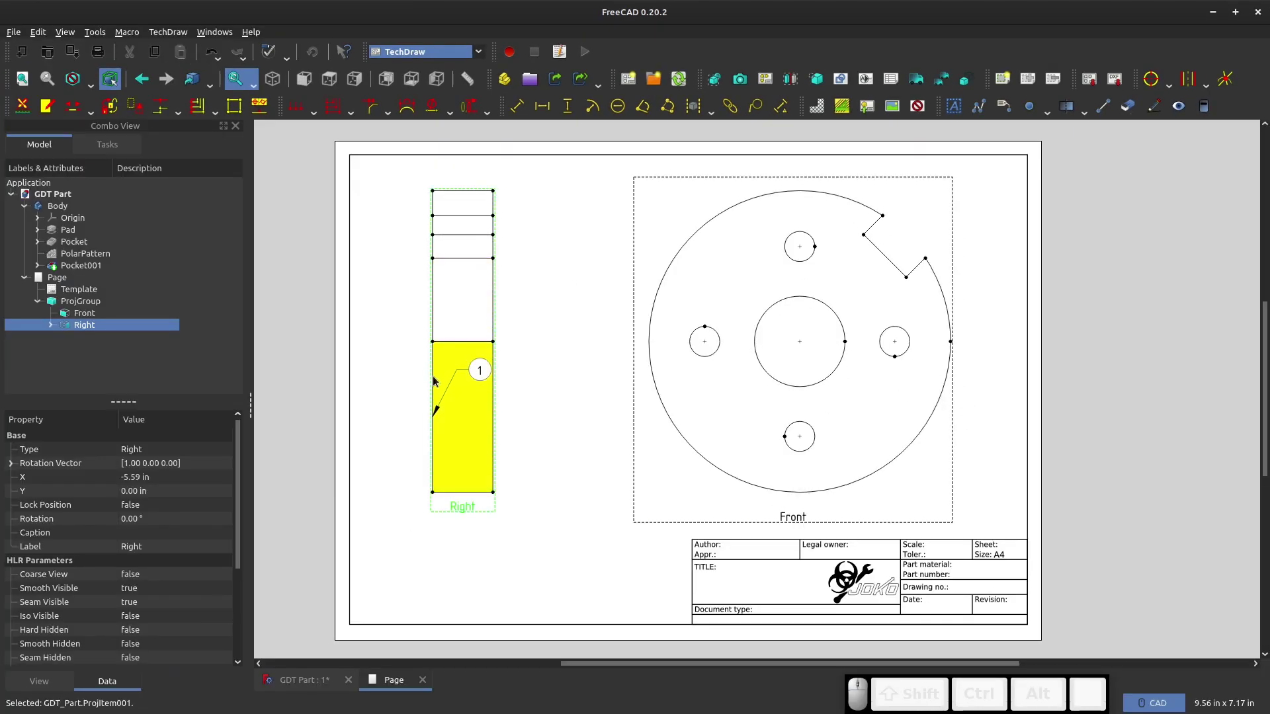
pyautogui.moveTo(481, 369); pyautogui.dragTo(388, 384)
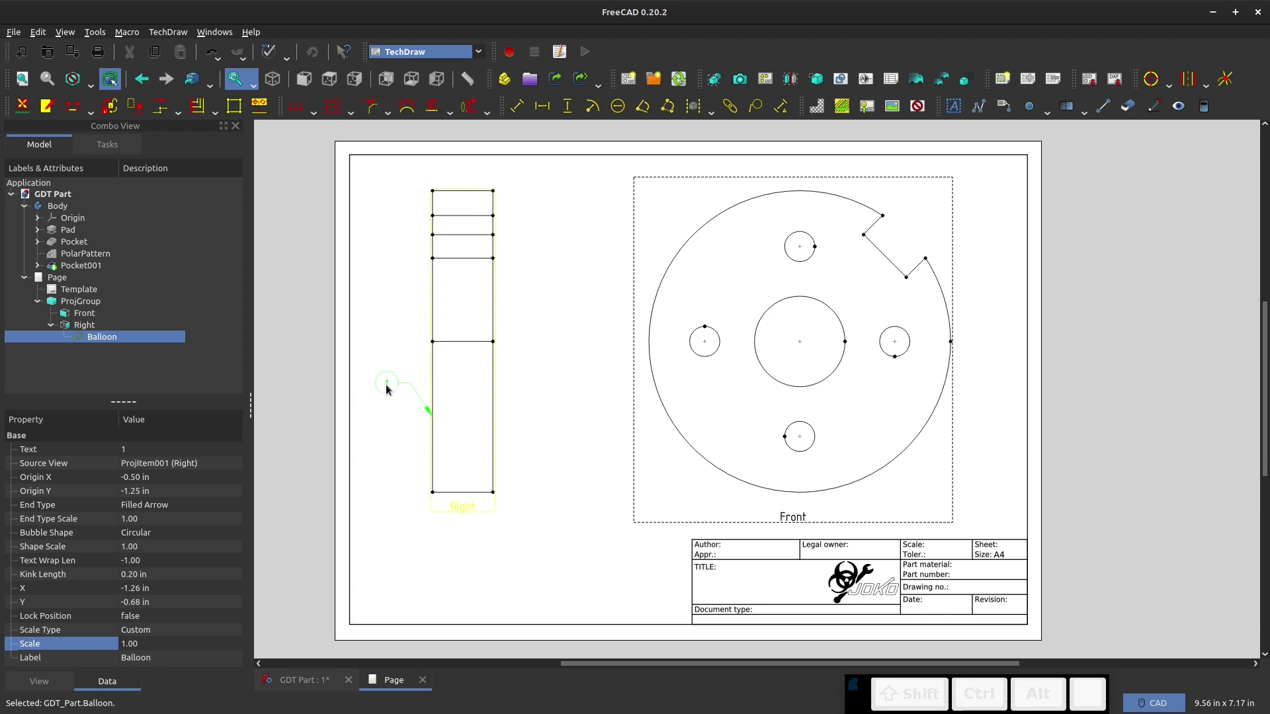
# - Label the balloon A with a Square bubble and Filled Triangle end, leader horizontal
pyautogui.doubleClick(389, 387)
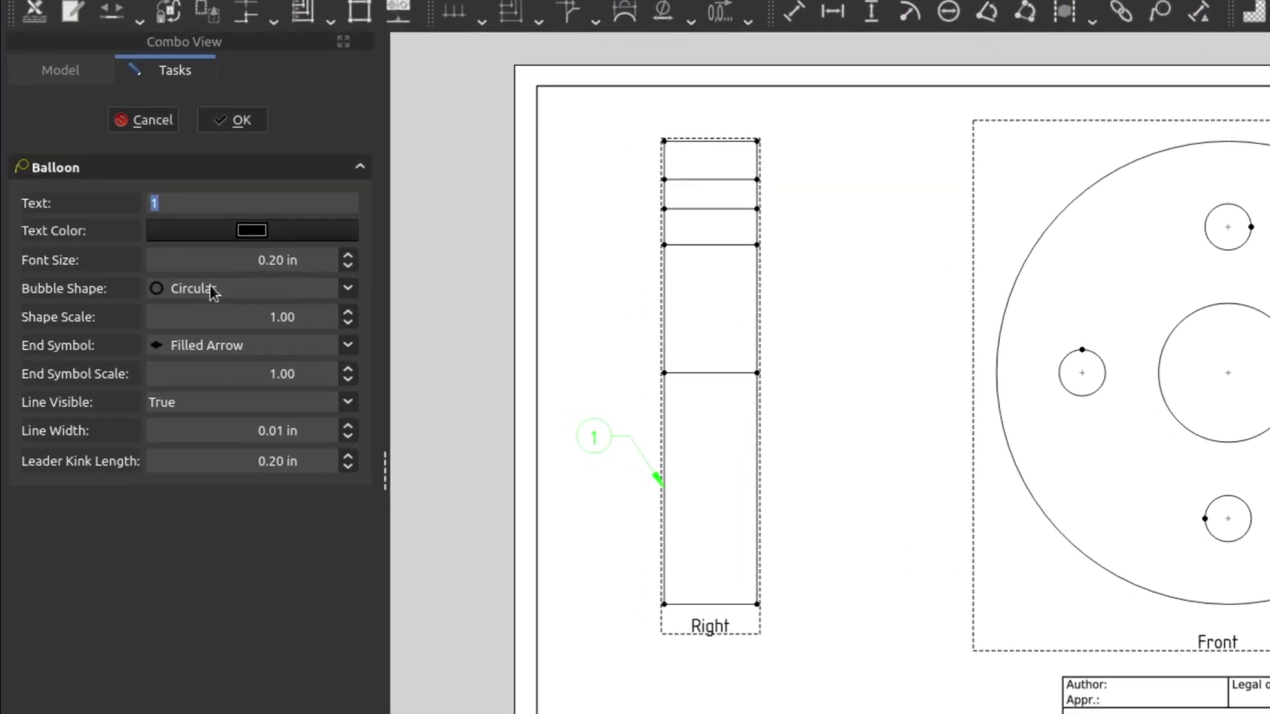
pyautogui.write('a')
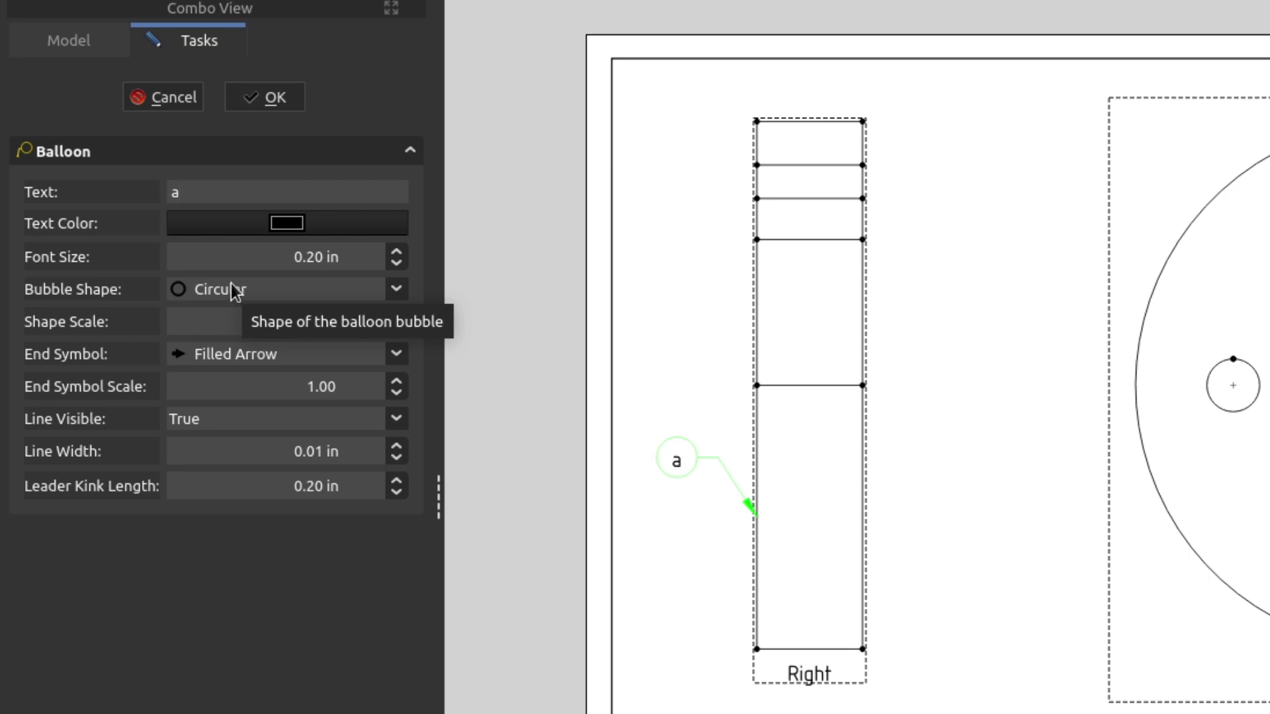
pyautogui.press('BackSpace')
pyautogui.write('A')
pyautogui.click(241, 294)
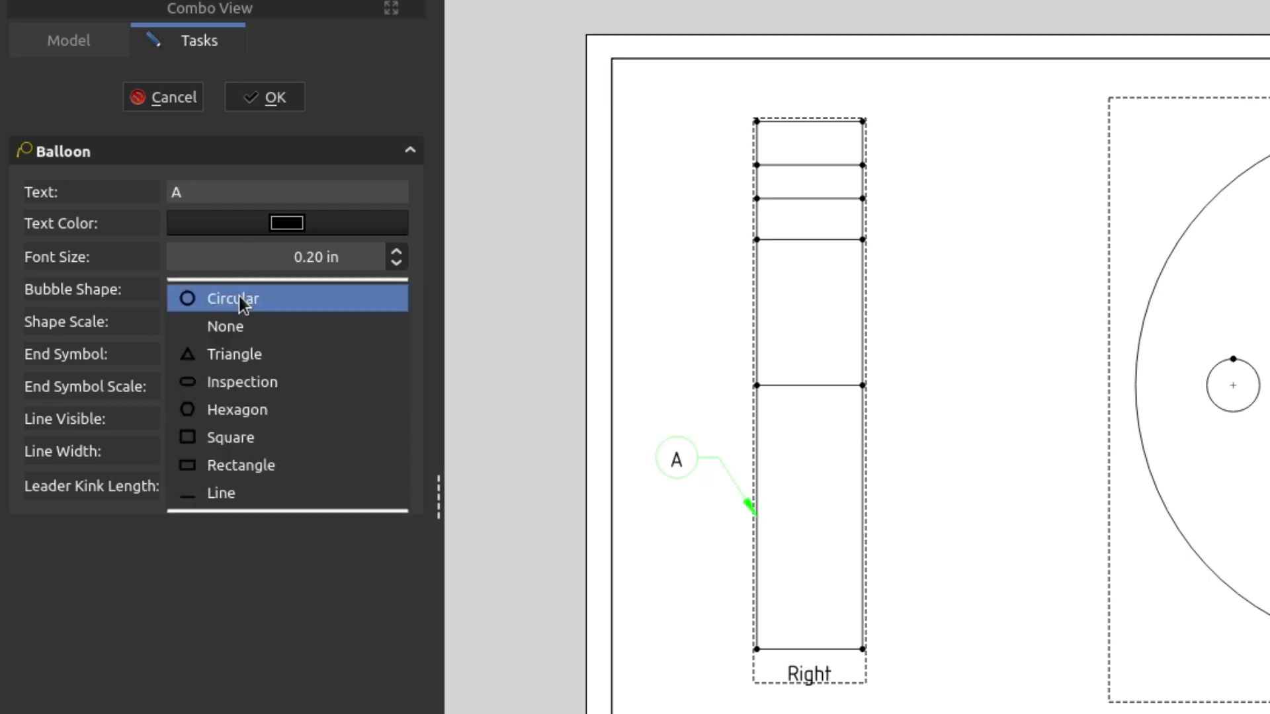
pyautogui.click(243, 445)
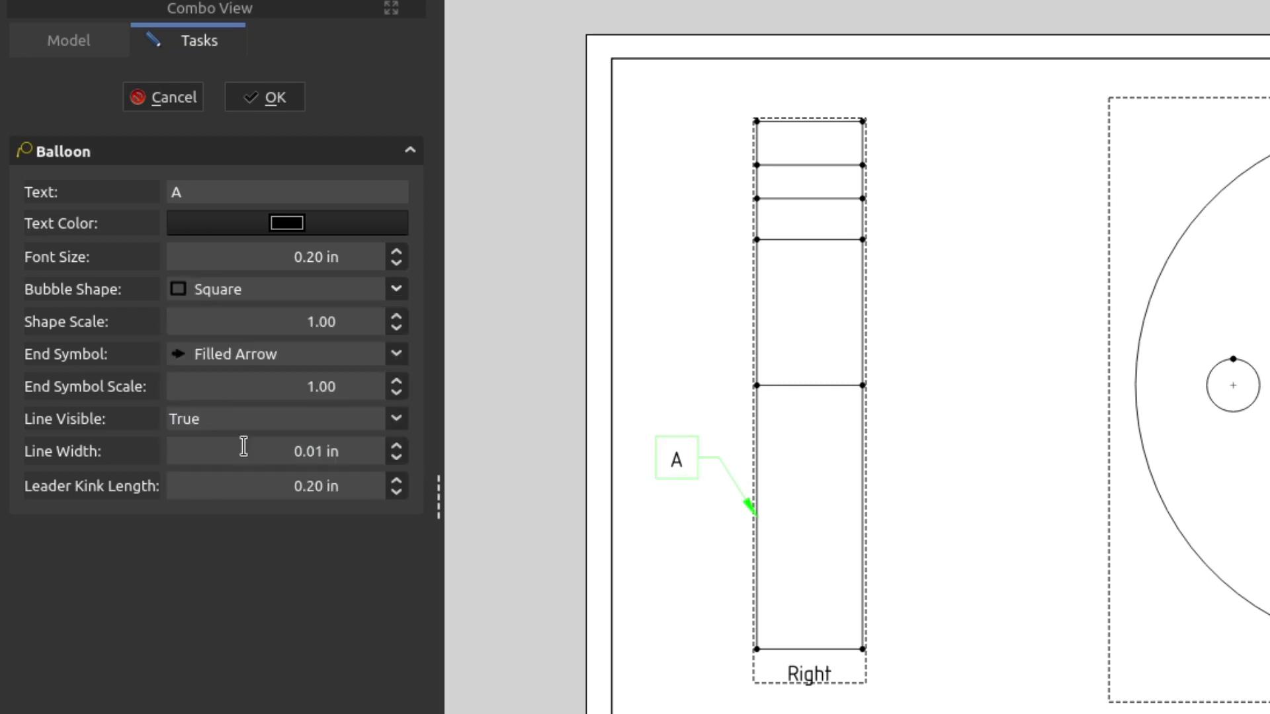
pyautogui.click(247, 363)
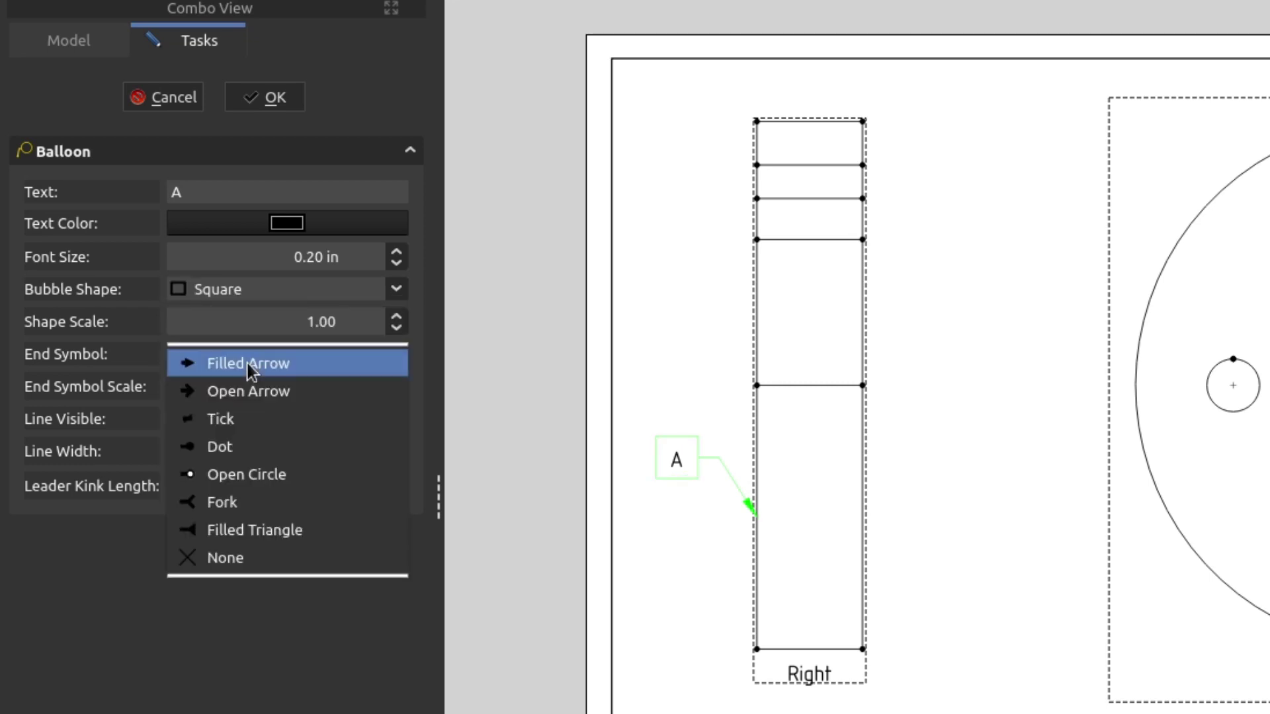
pyautogui.click(250, 530)
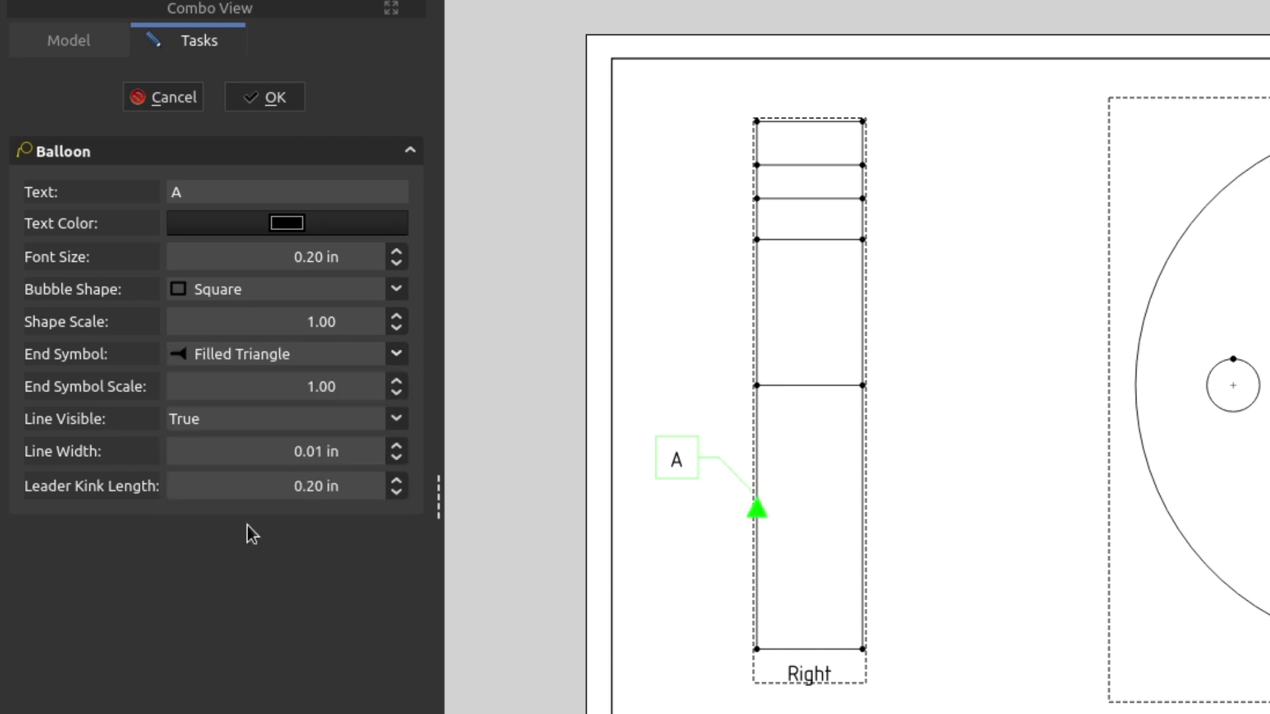
pyautogui.moveTo(669, 465); pyautogui.dragTo(664, 510)
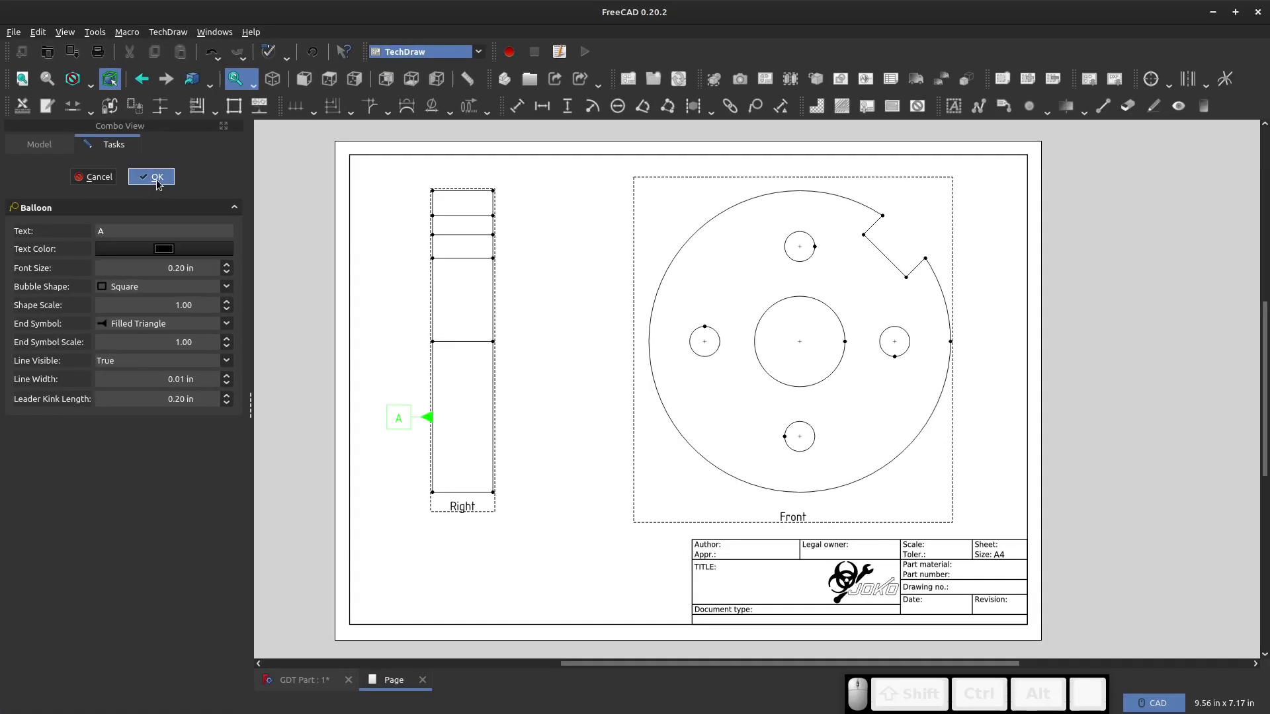
pyautogui.press('Return')
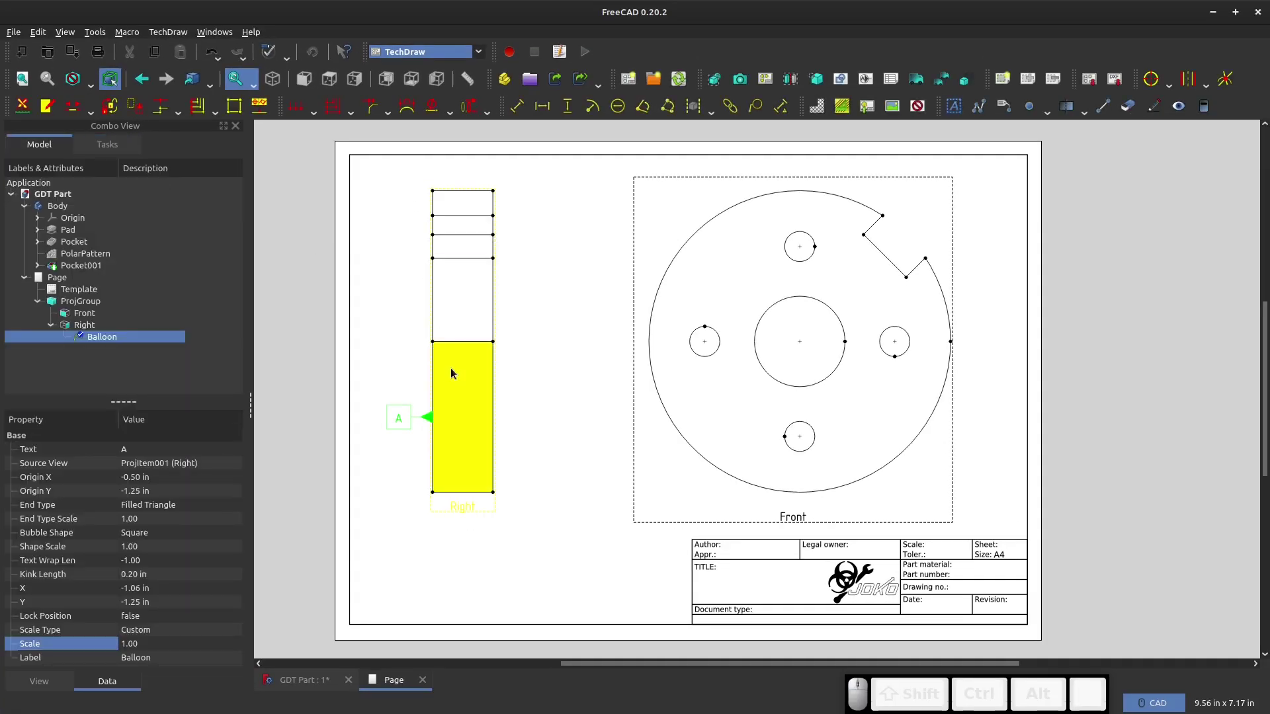
pyautogui.click(579, 362)
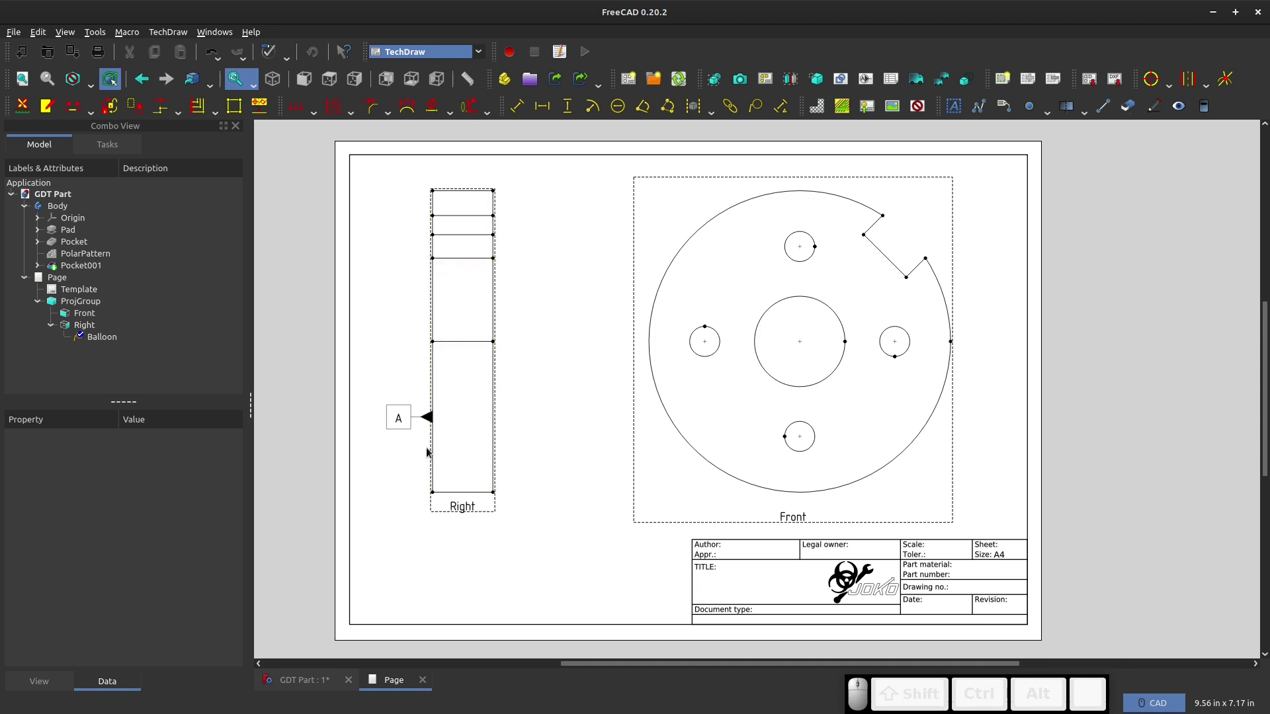
pyautogui.click(817, 303)
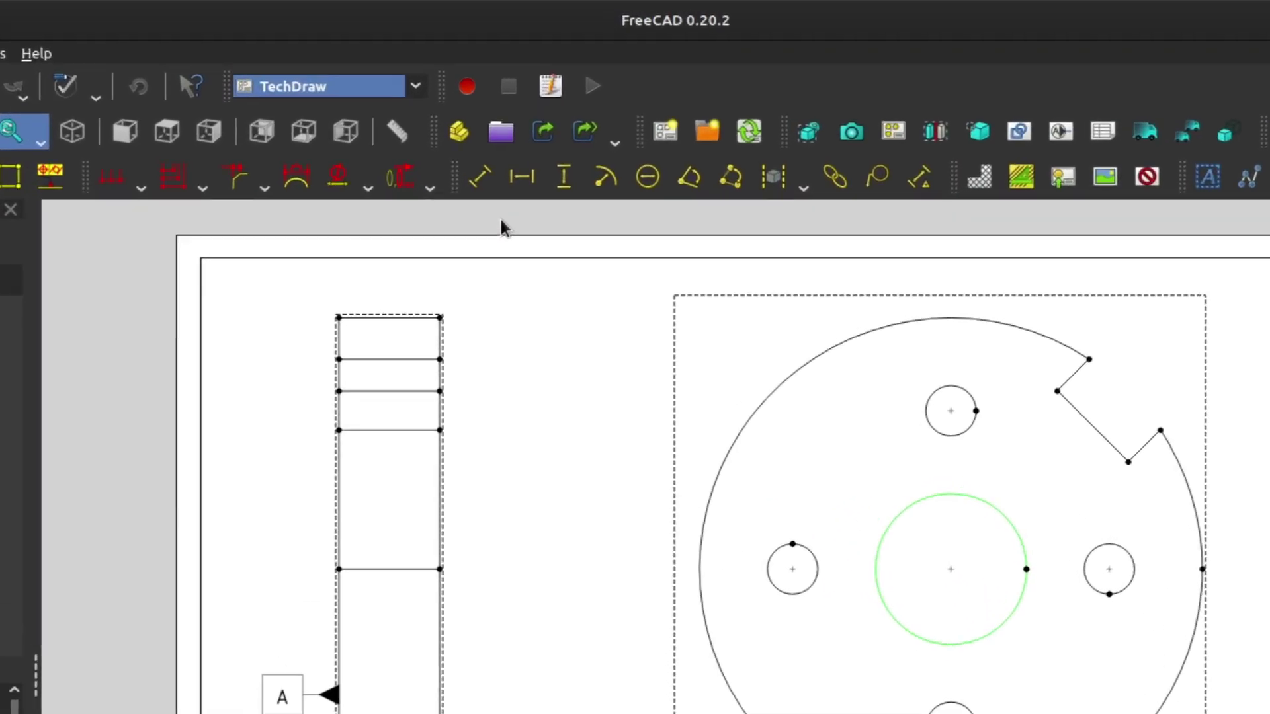
# - Add a Ø1.5 diameter dimension to the central hole, label moved to the lower left
pyautogui.click(662, 211)
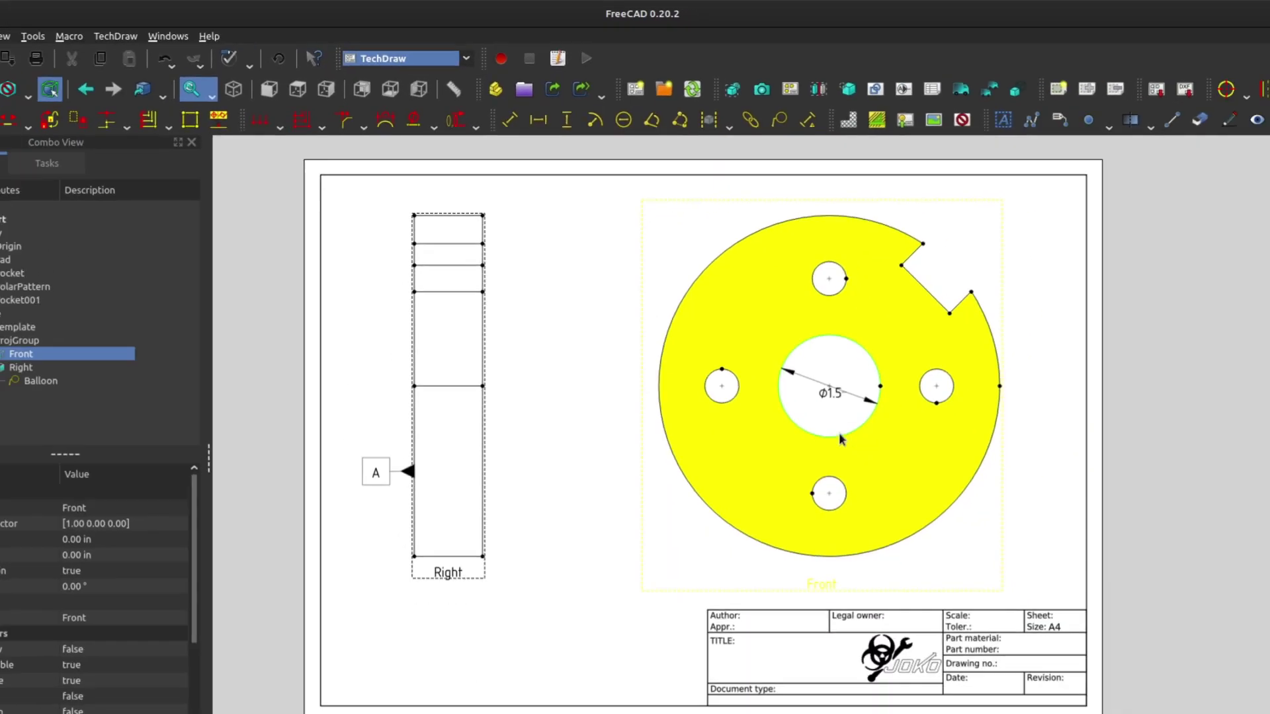
pyautogui.moveTo(802, 346); pyautogui.dragTo(620, 474)
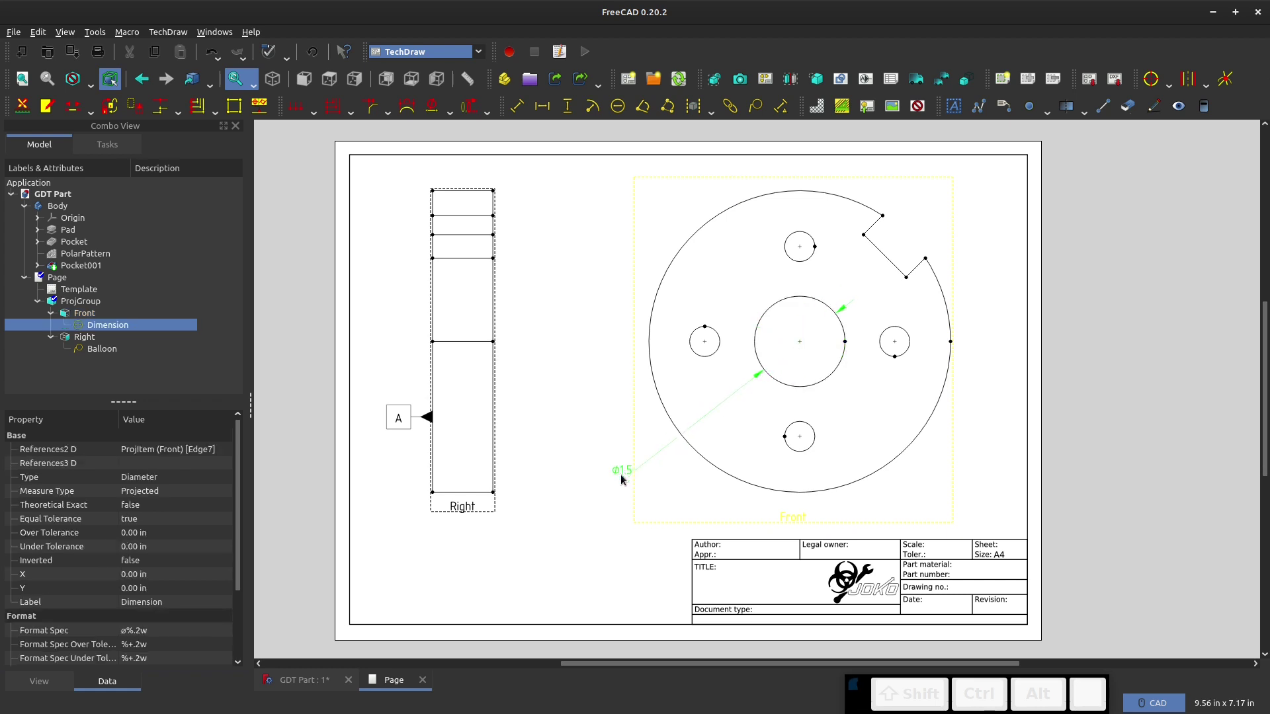
pyautogui.click(616, 490)
pyautogui.scroll(-3, 617, 486)
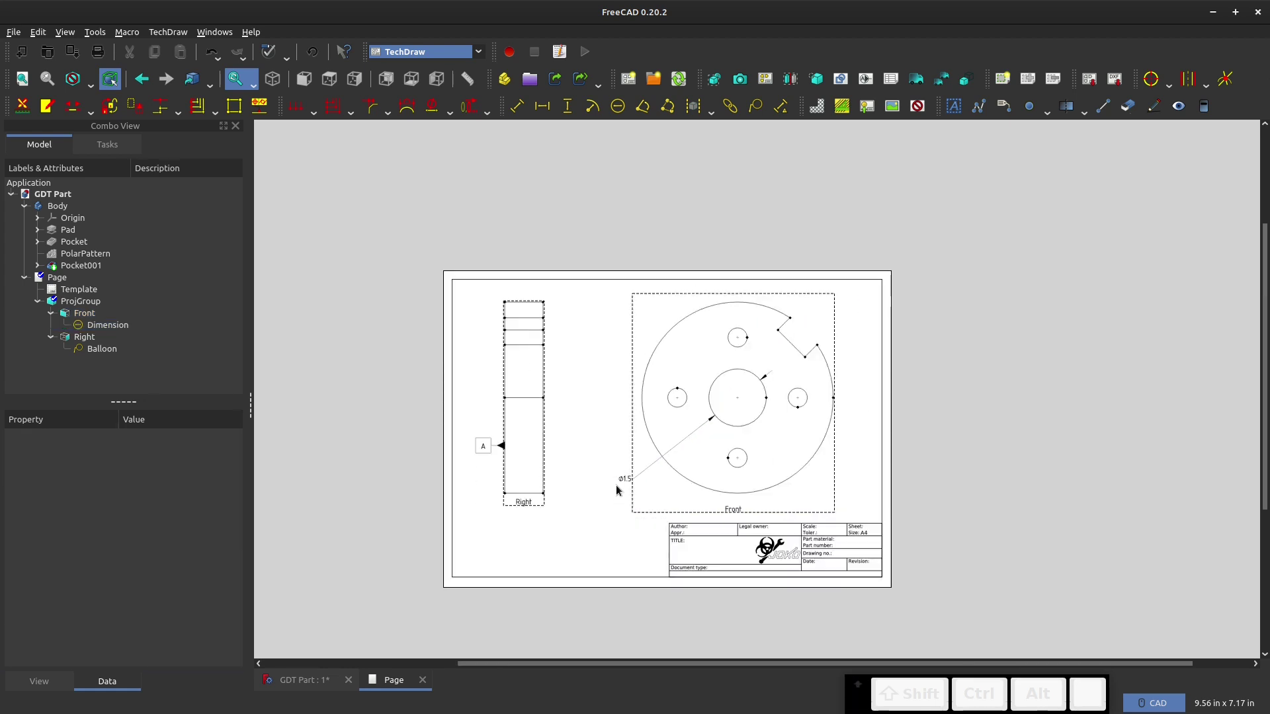
pyautogui.scroll(10, 669, 483)
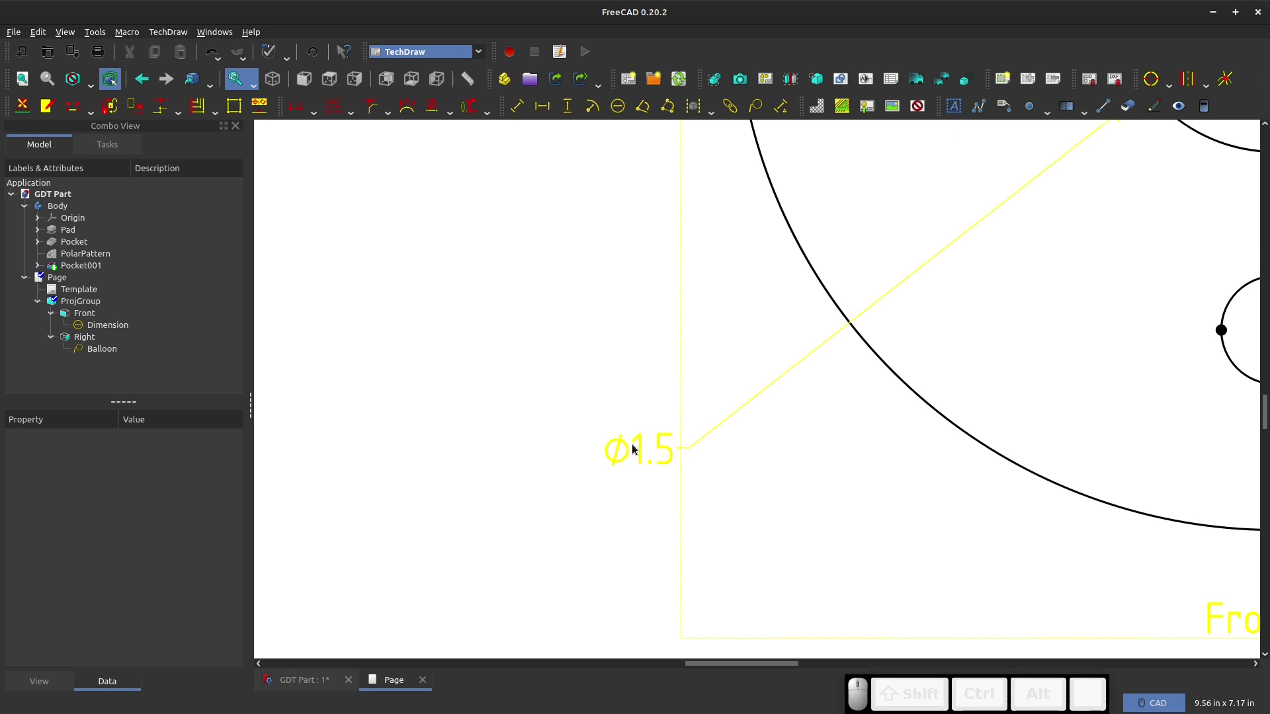
pyautogui.scroll(-6, 527, 474)
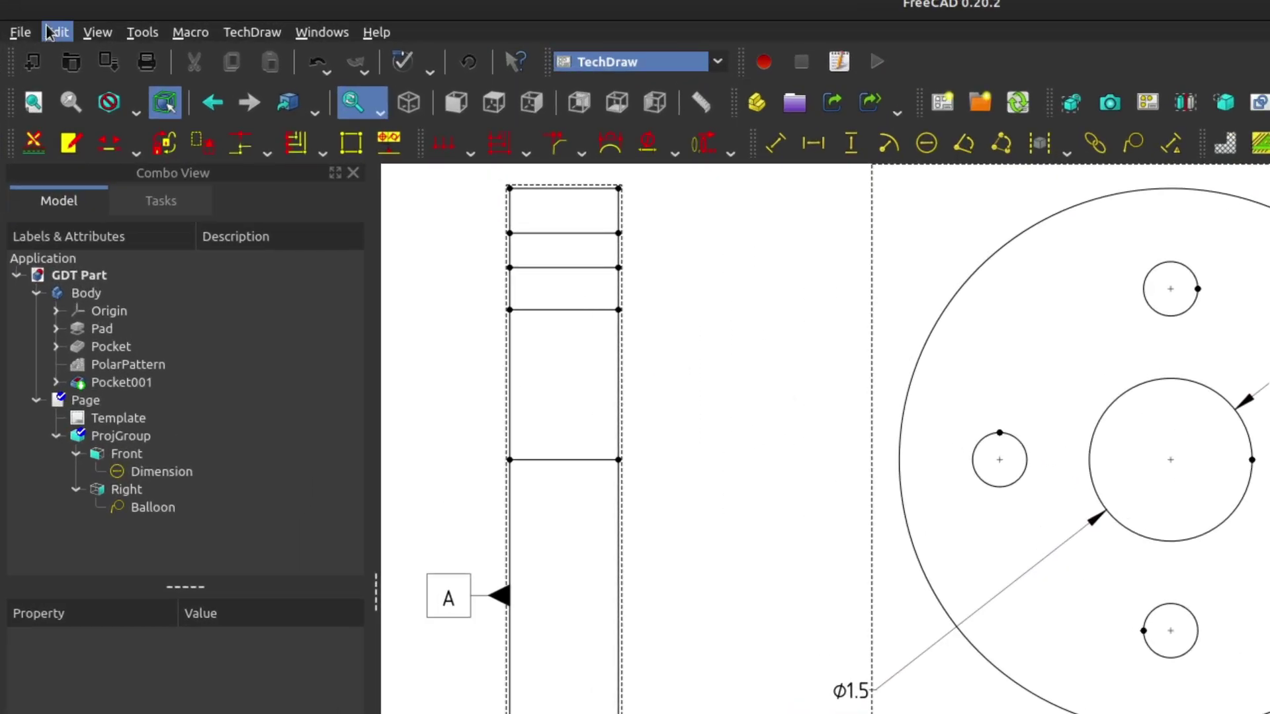
pyautogui.click(55, 32)
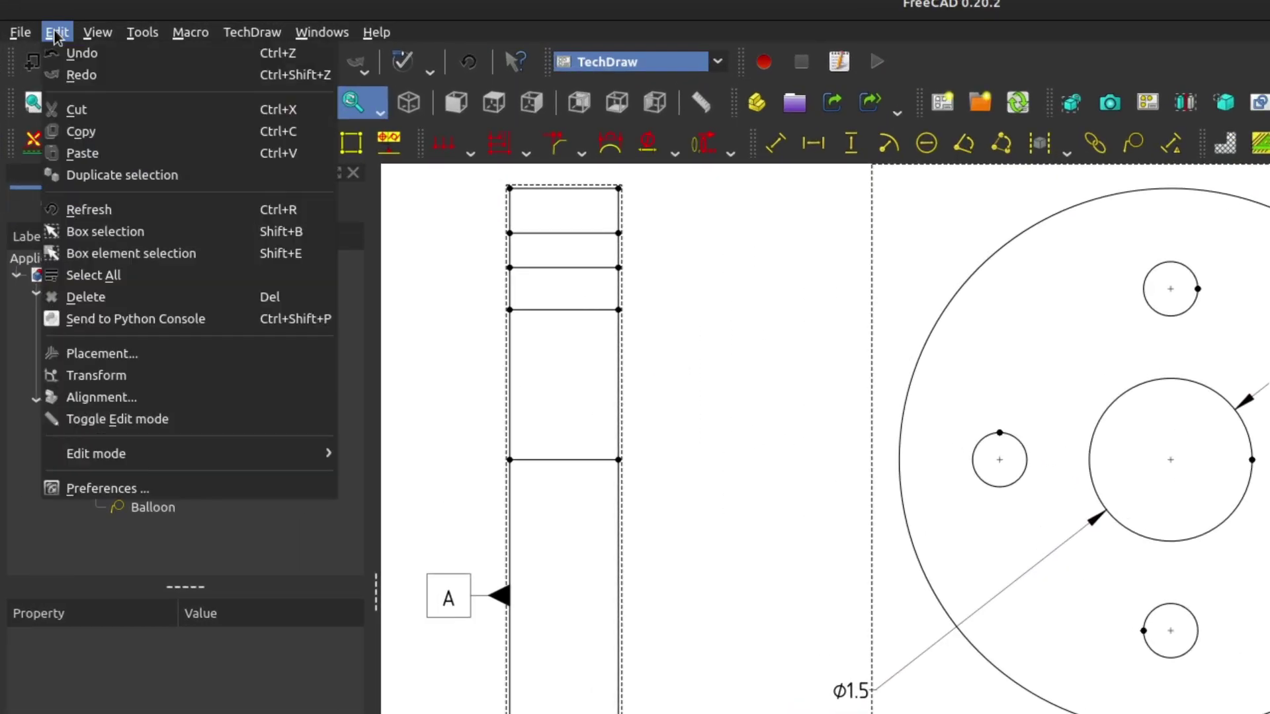
pyautogui.click(130, 488)
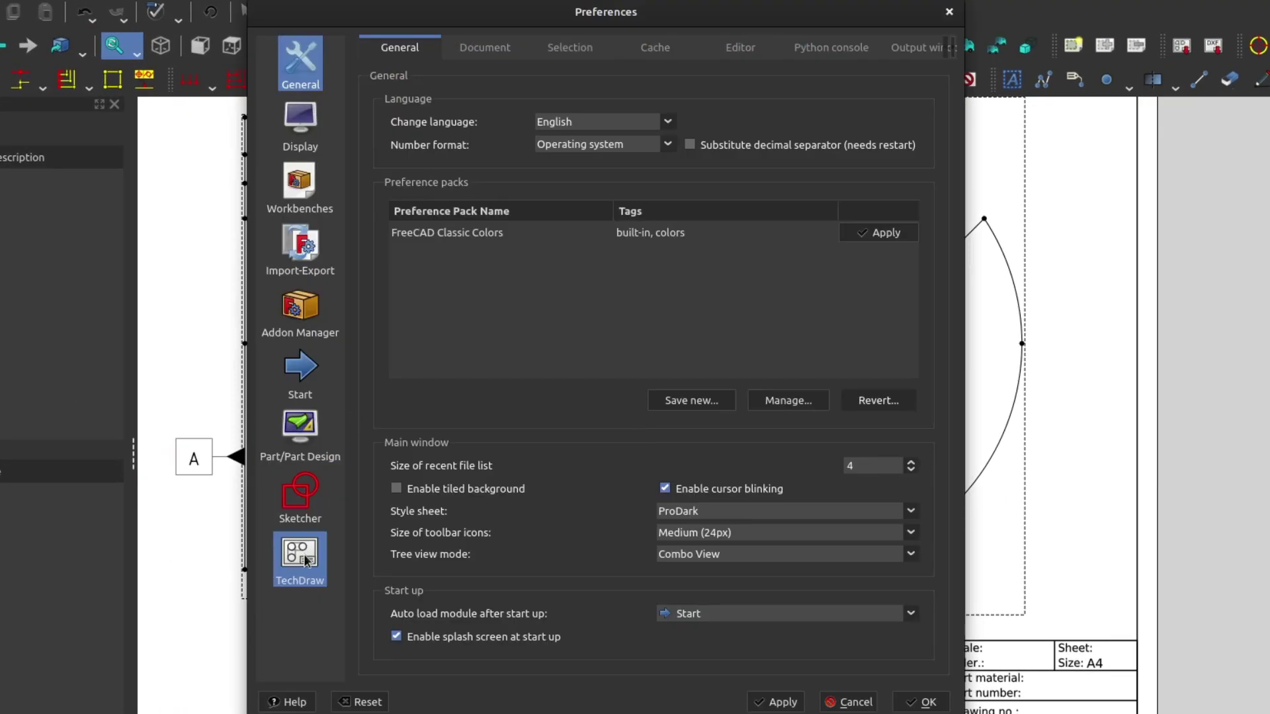
pyautogui.click(303, 559)
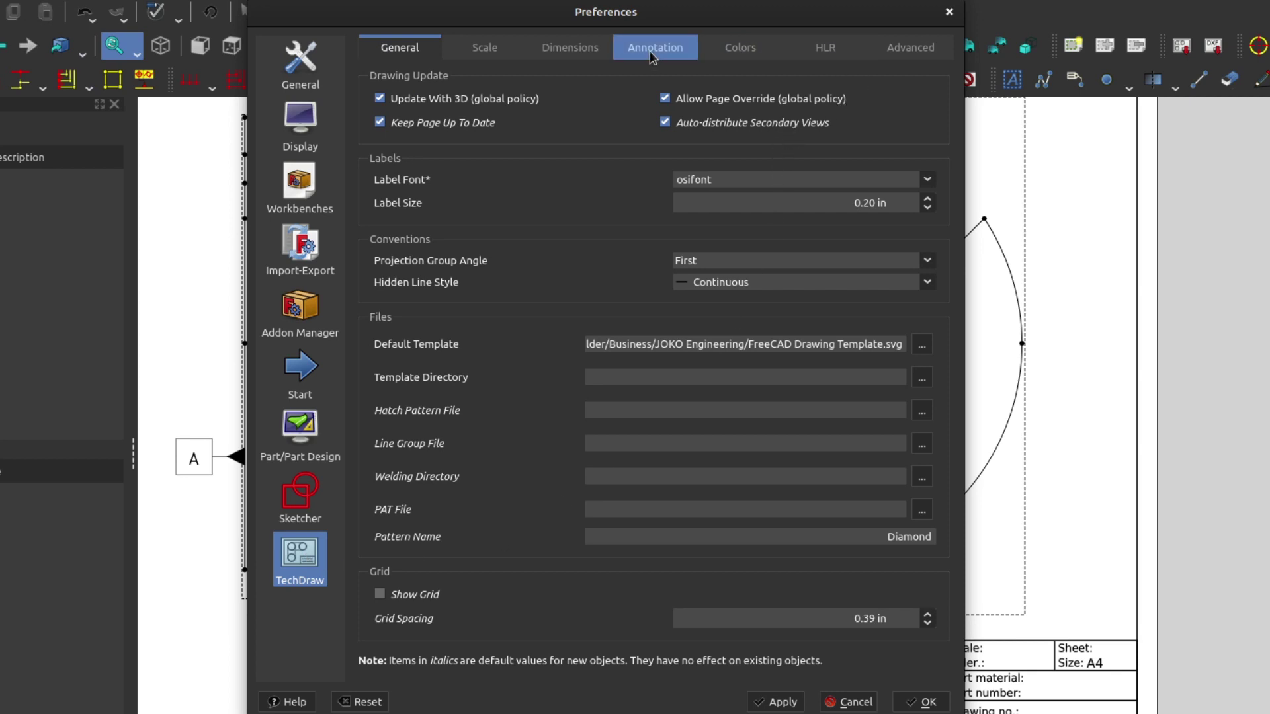
pyautogui.click(559, 49)
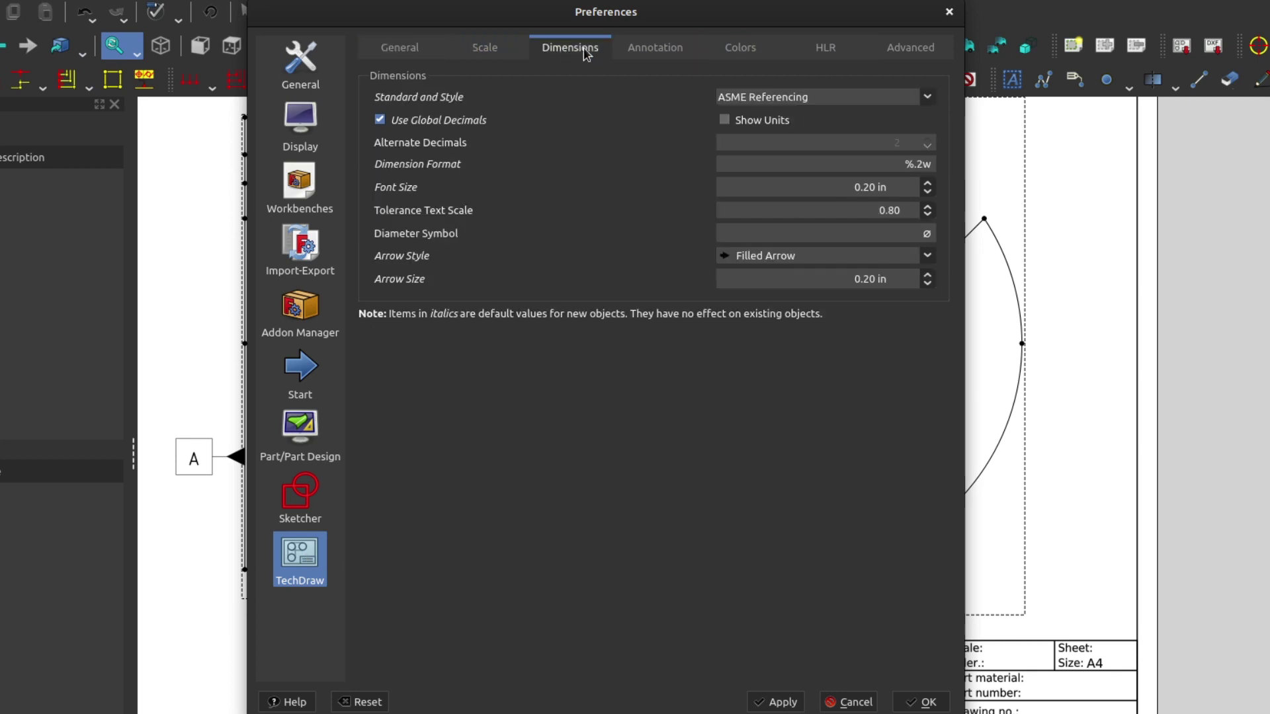
pyautogui.click(924, 97)
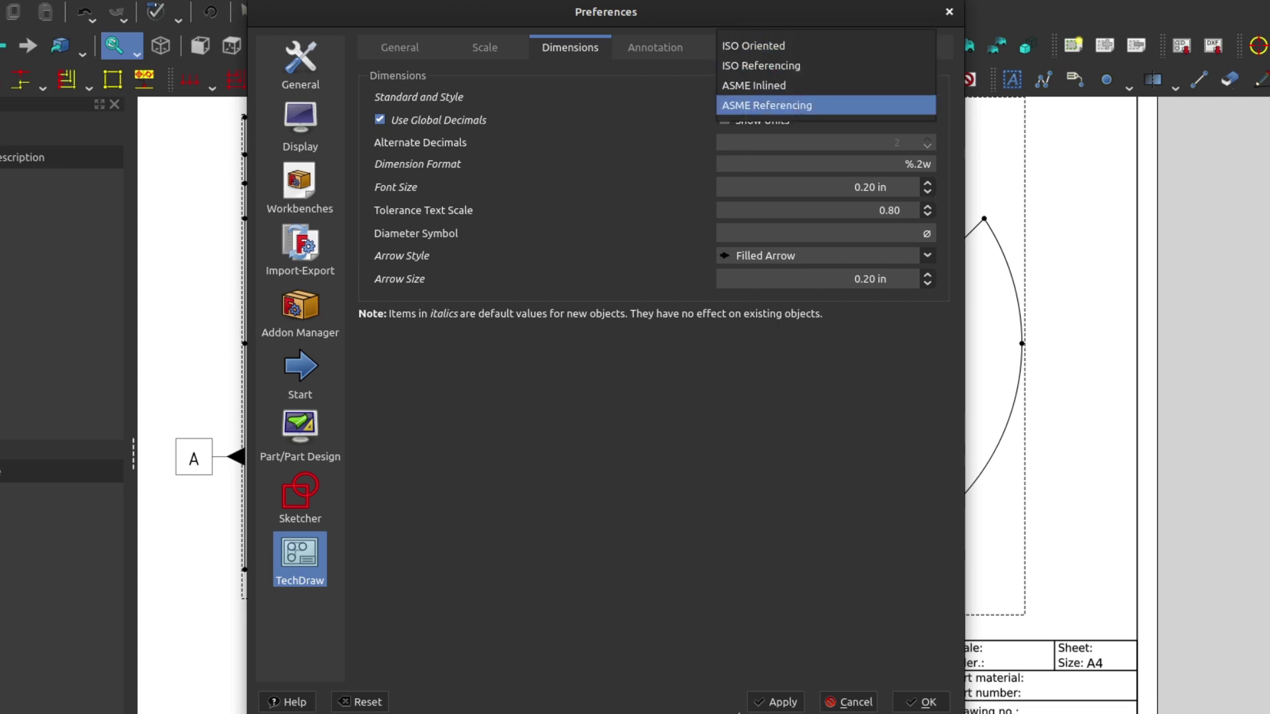
pyautogui.press('Return')
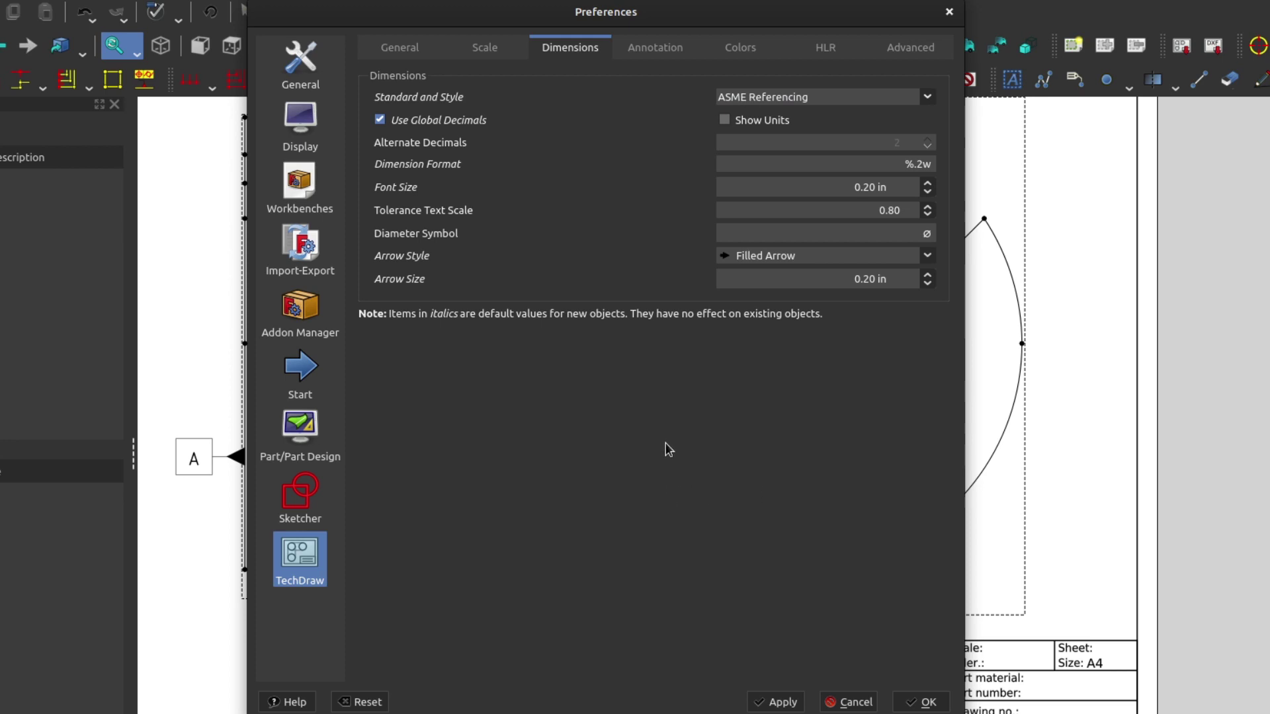
pyautogui.click(656, 50)
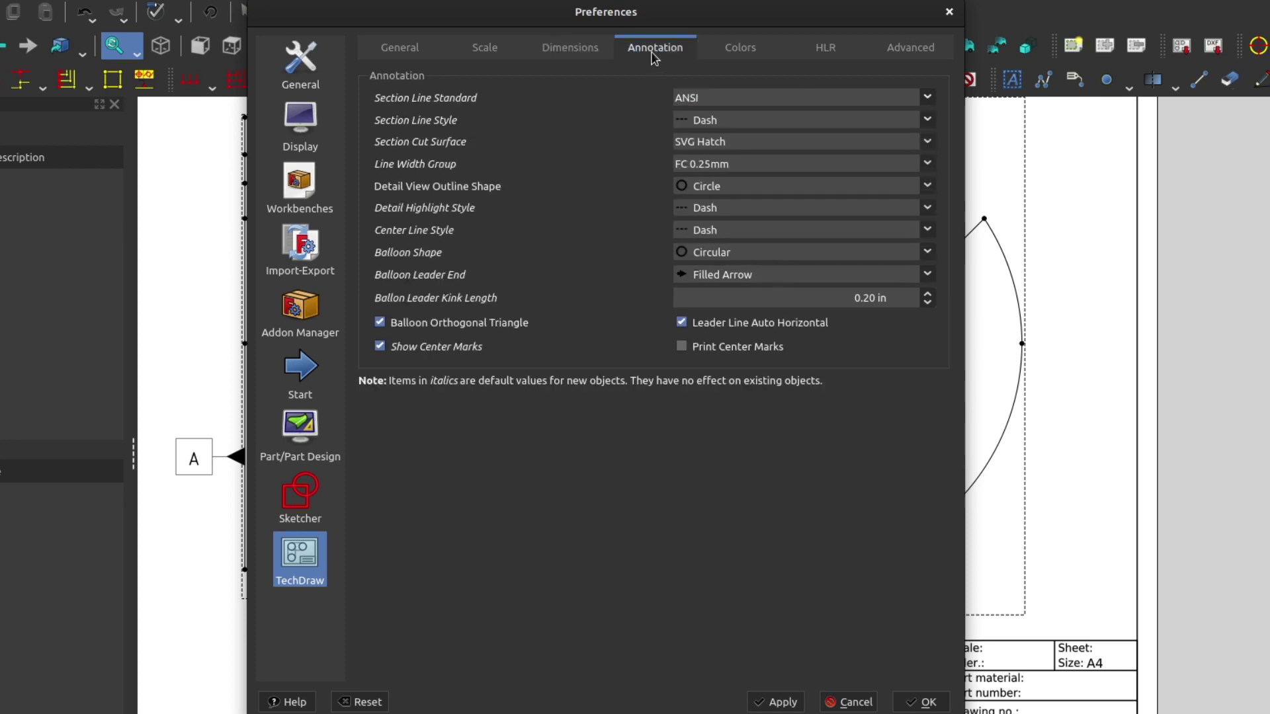
pyautogui.click(844, 707)
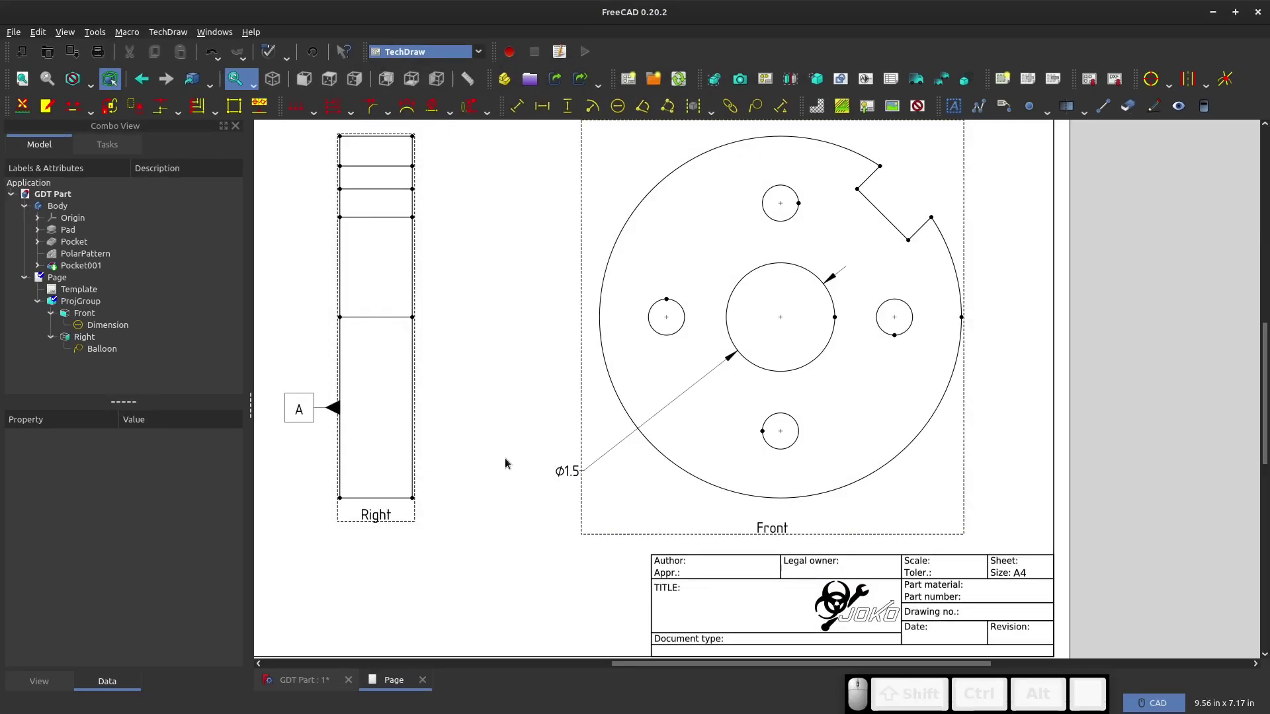
# - Nudge the Ø1.5 label up-right and set its overtolerance to 0.05
pyautogui.click(584, 459)
pyautogui.moveTo(584, 459)
pyautogui.mouseDown()
pyautogui.moveTo(609, 448)
pyautogui.moveTo(564, 447)
pyautogui.mouseUp()
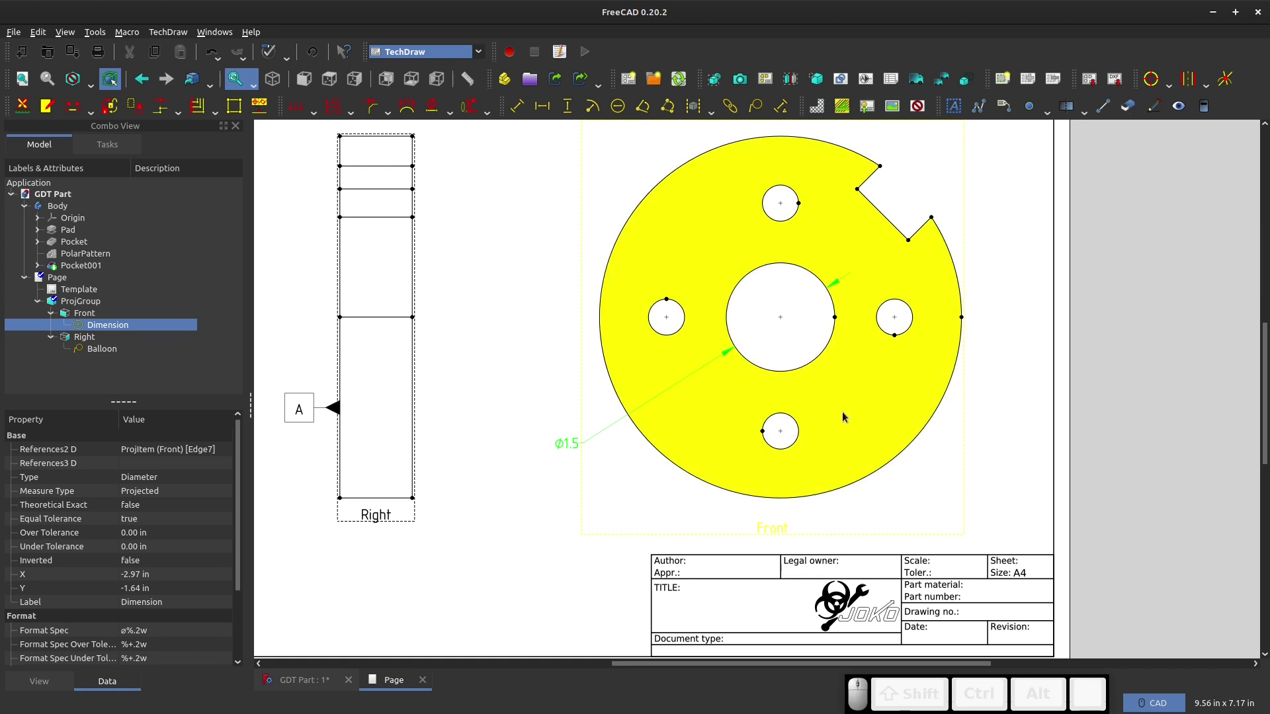
pyautogui.doubleClick(567, 444)
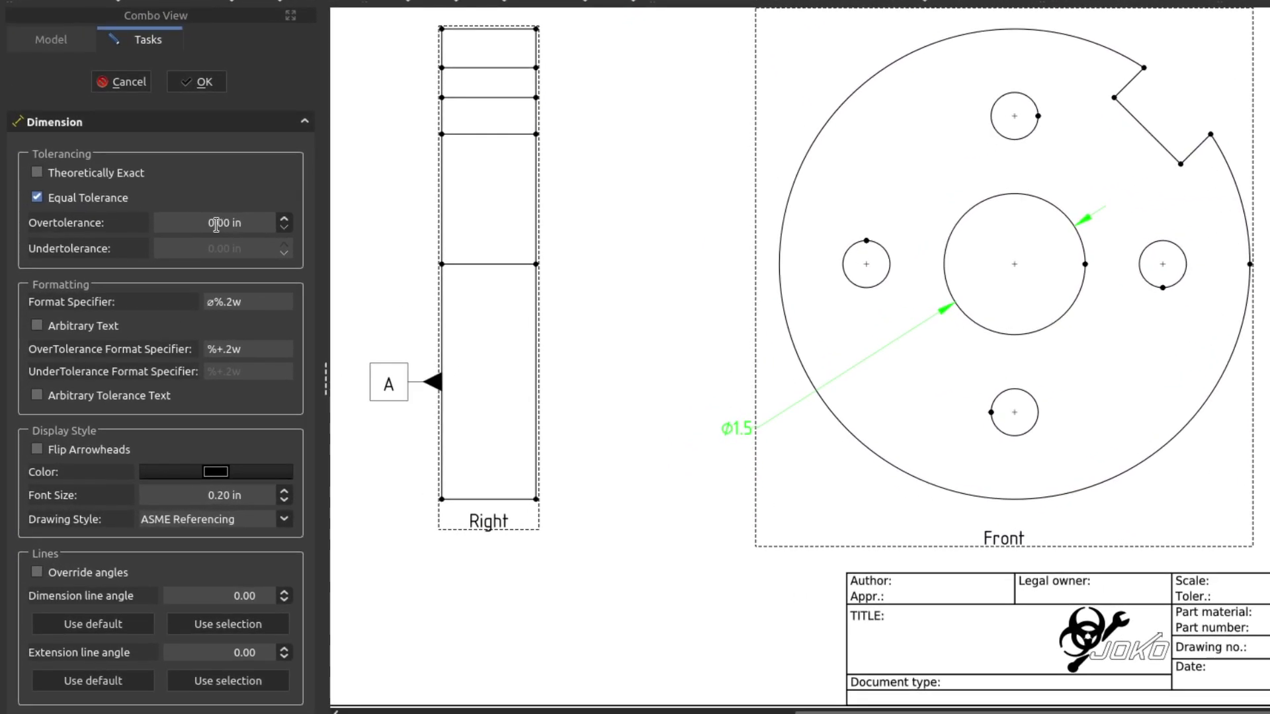
pyautogui.moveTo(207, 225); pyautogui.dragTo(246, 225)
pyautogui.write('0.05')
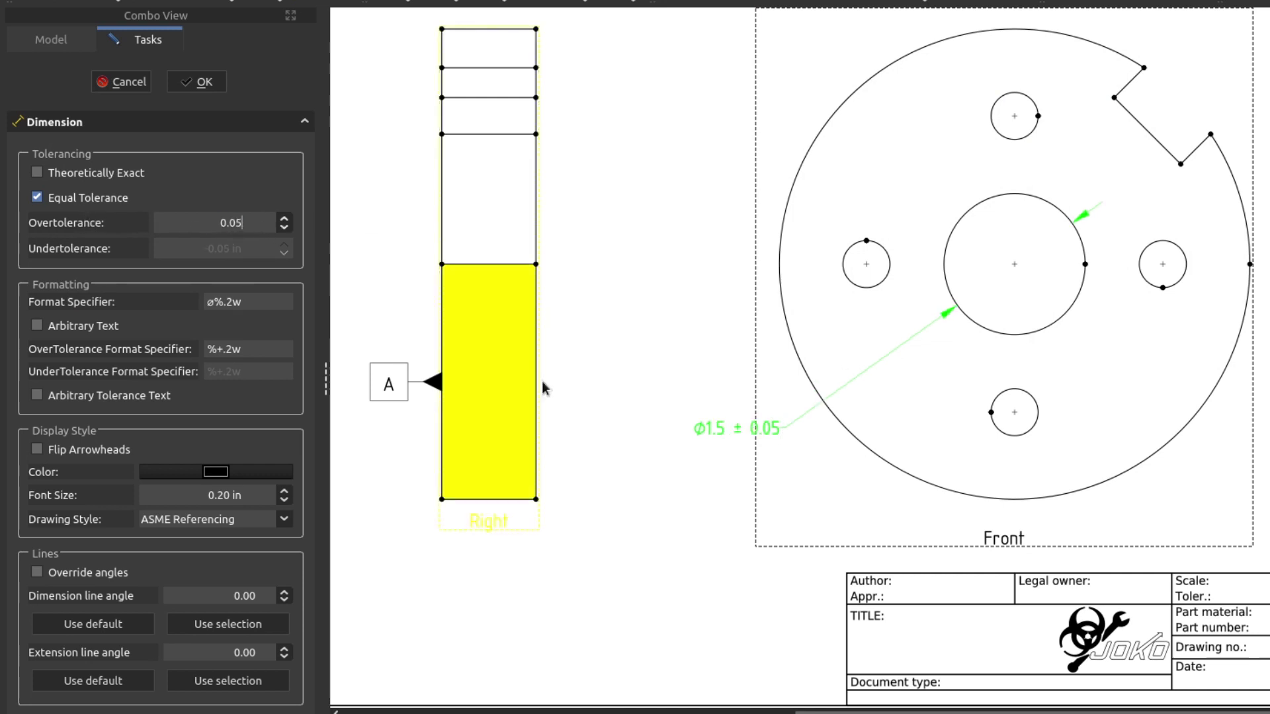
pyautogui.scroll(-3, 768, 472)
pyautogui.scroll(6, 720, 375)
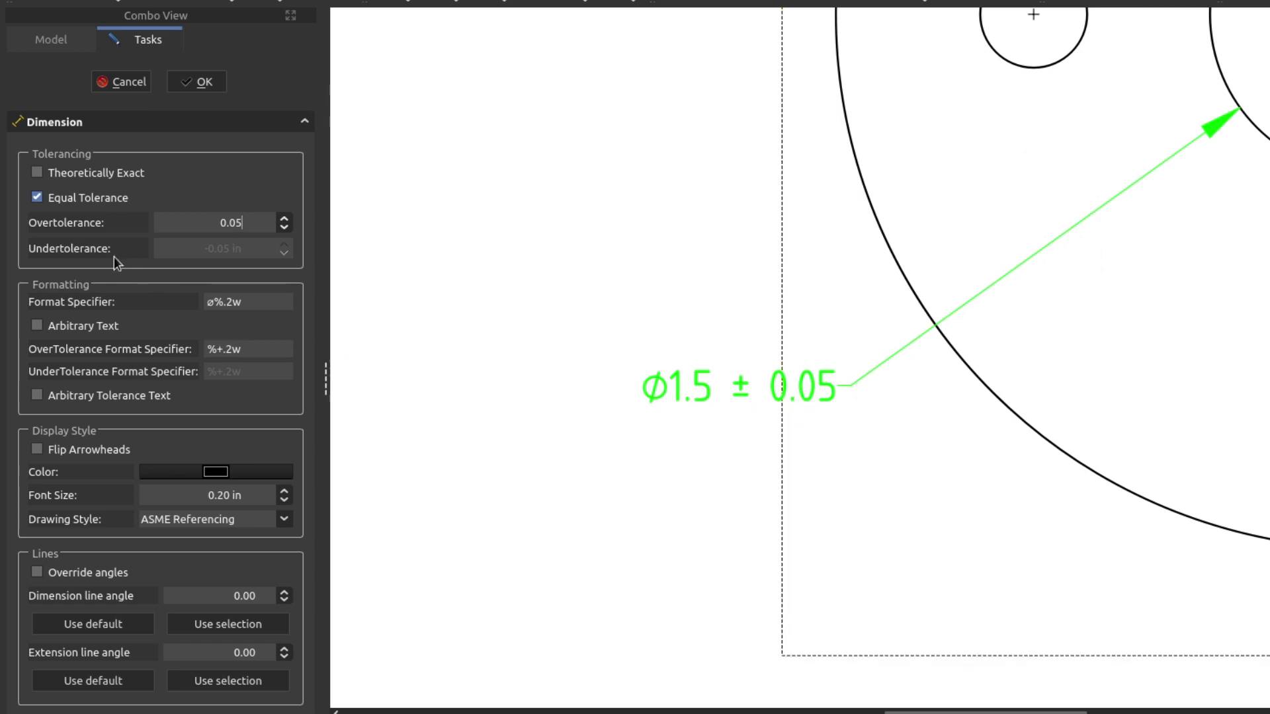
pyautogui.click(38, 173)
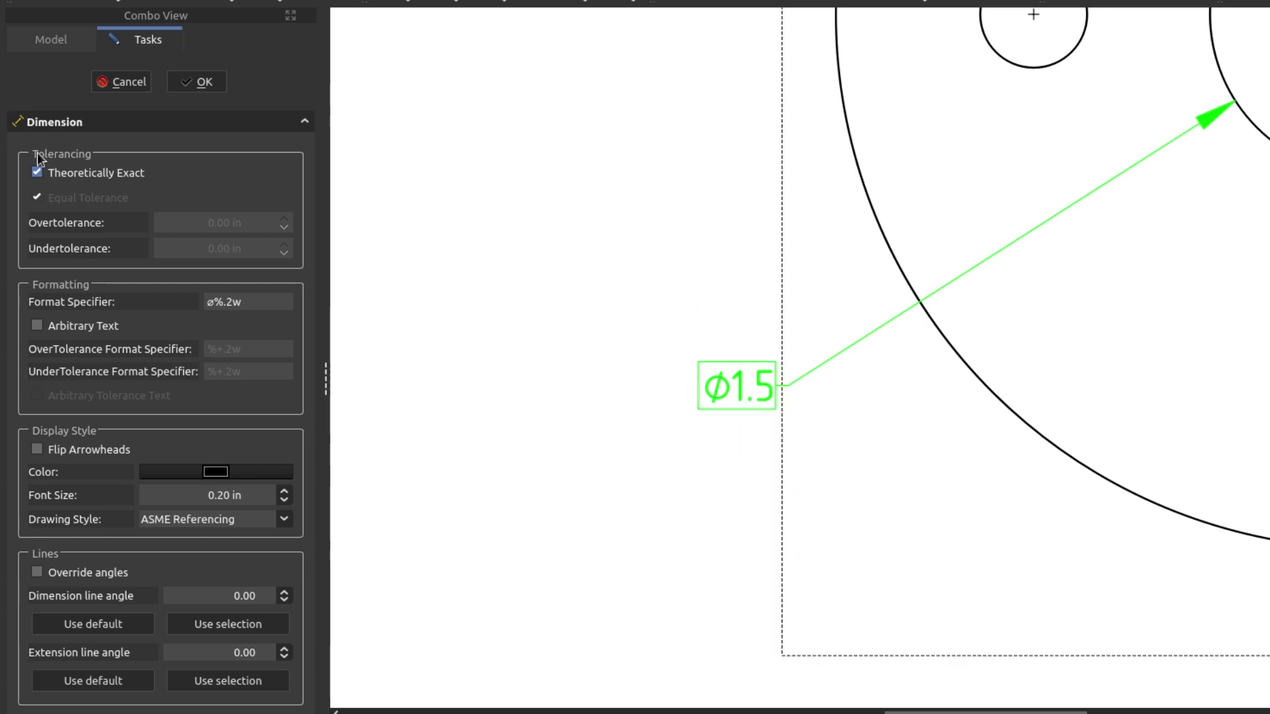
pyautogui.click(37, 173)
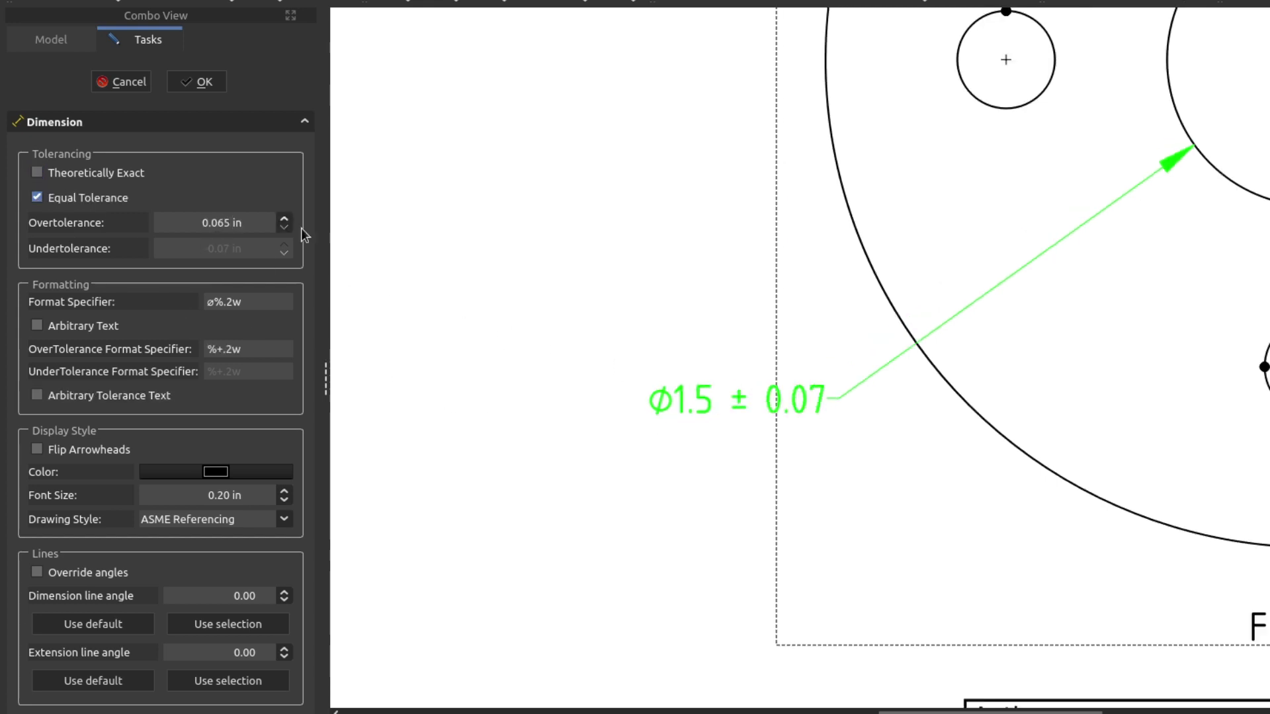
pyautogui.press('BackSpace')
pyautogui.press('BackSpace')
pyautogui.write('5')
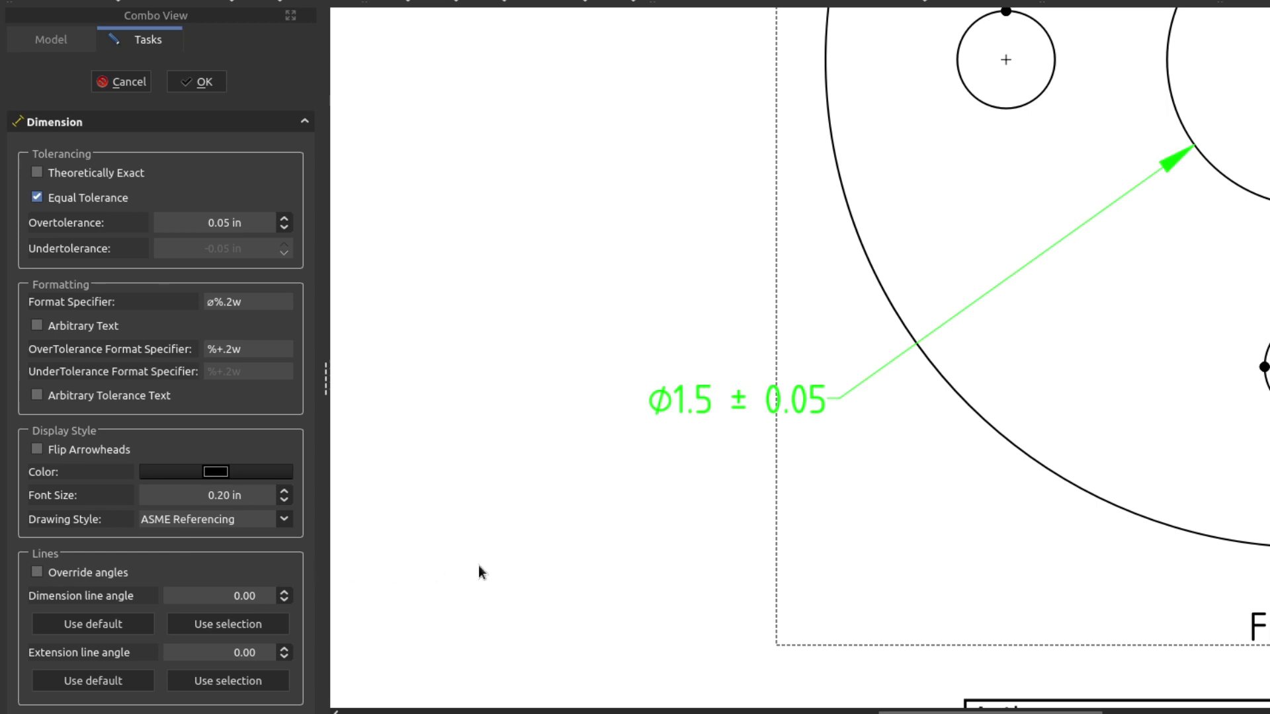
pyautogui.scroll(-2, 487, 562)
# - Turn off Equal Tolerance, set the undertolerance to -0.02, and confirm
pyautogui.click(37, 197)
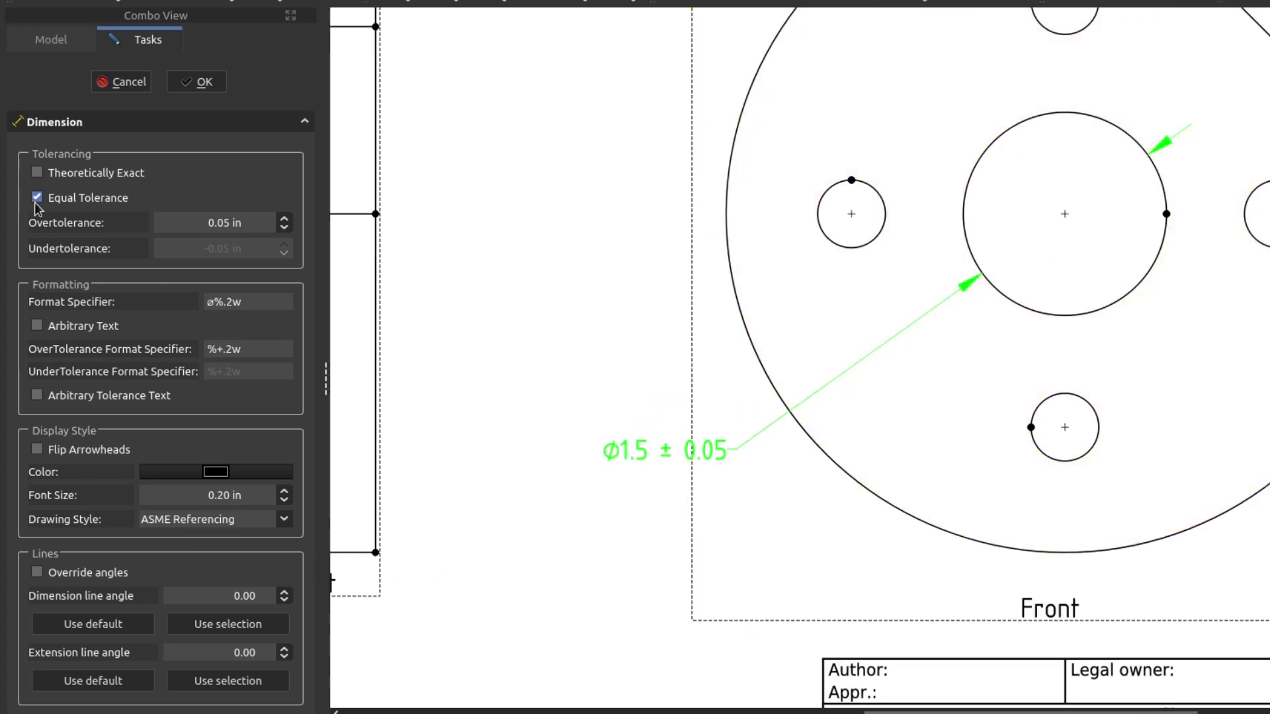
pyautogui.click(239, 248)
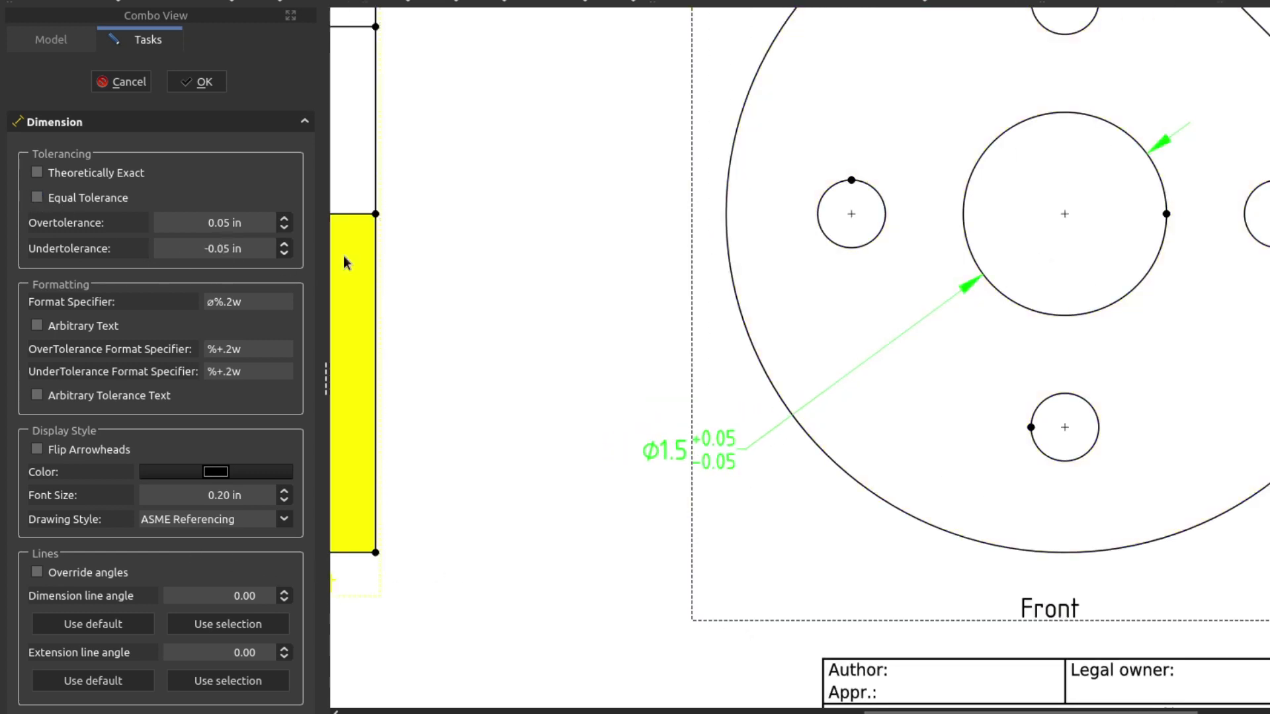
pyautogui.press('BackSpace')
pyautogui.write('2')
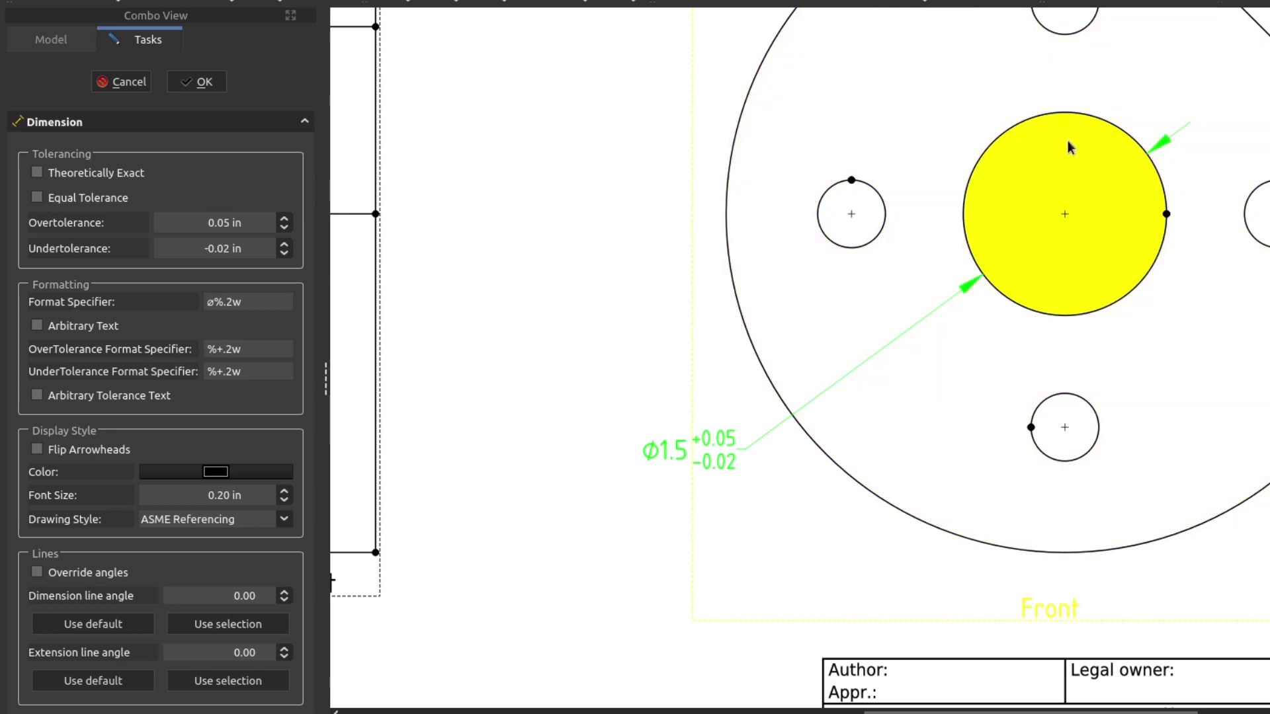
pyautogui.click(175, 83)
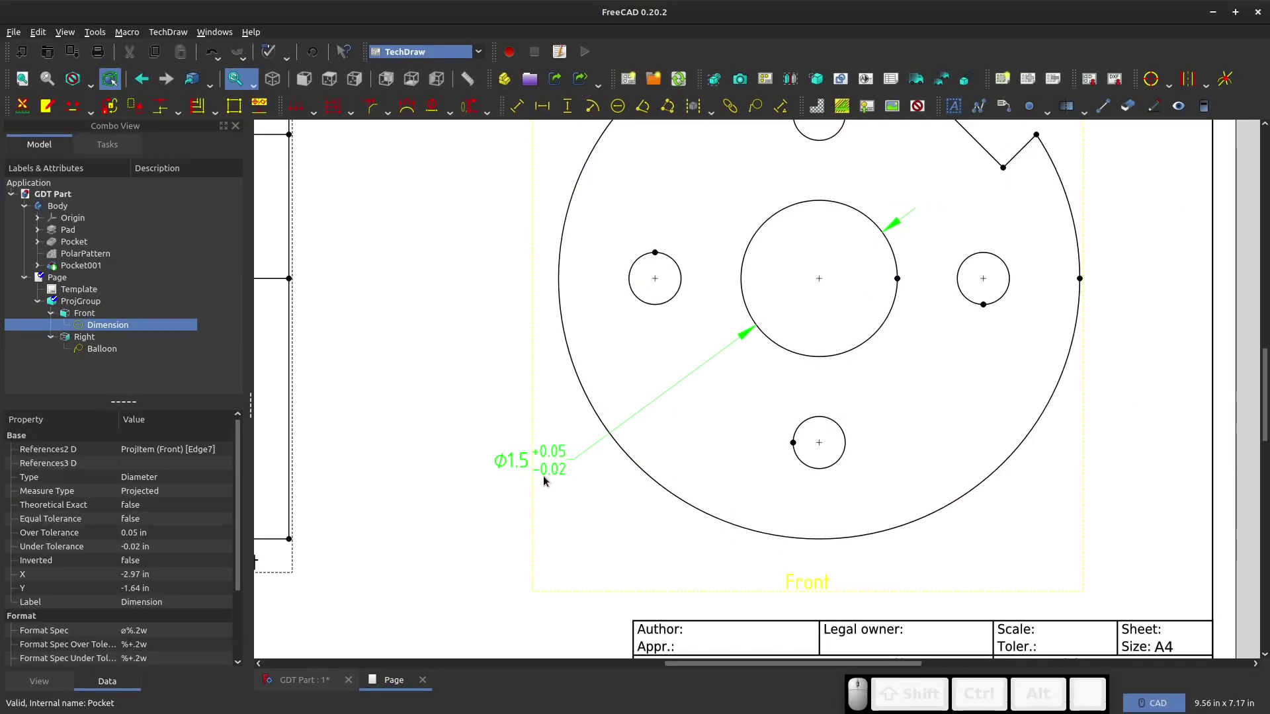
# - Shift the Ø1.5 text up-left and attach a balloon to the central hole, placed lower left
pyautogui.moveTo(531, 455); pyautogui.dragTo(497, 414)
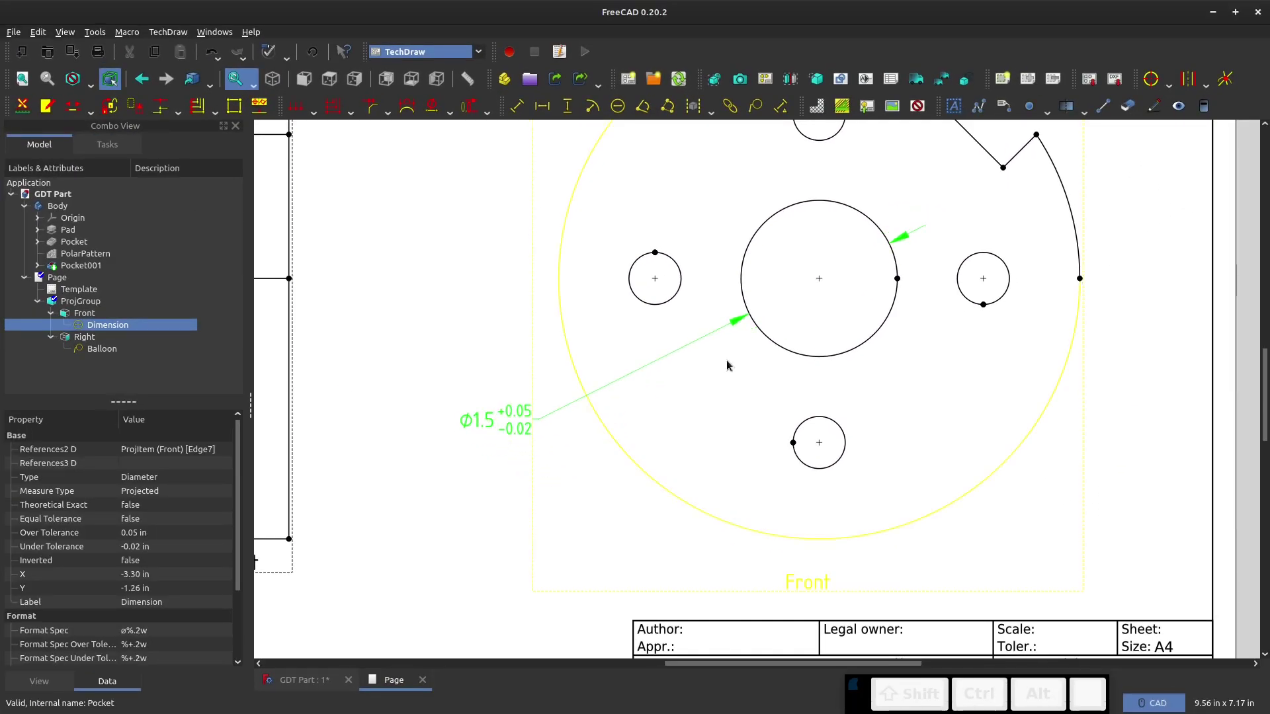
pyautogui.click(766, 338)
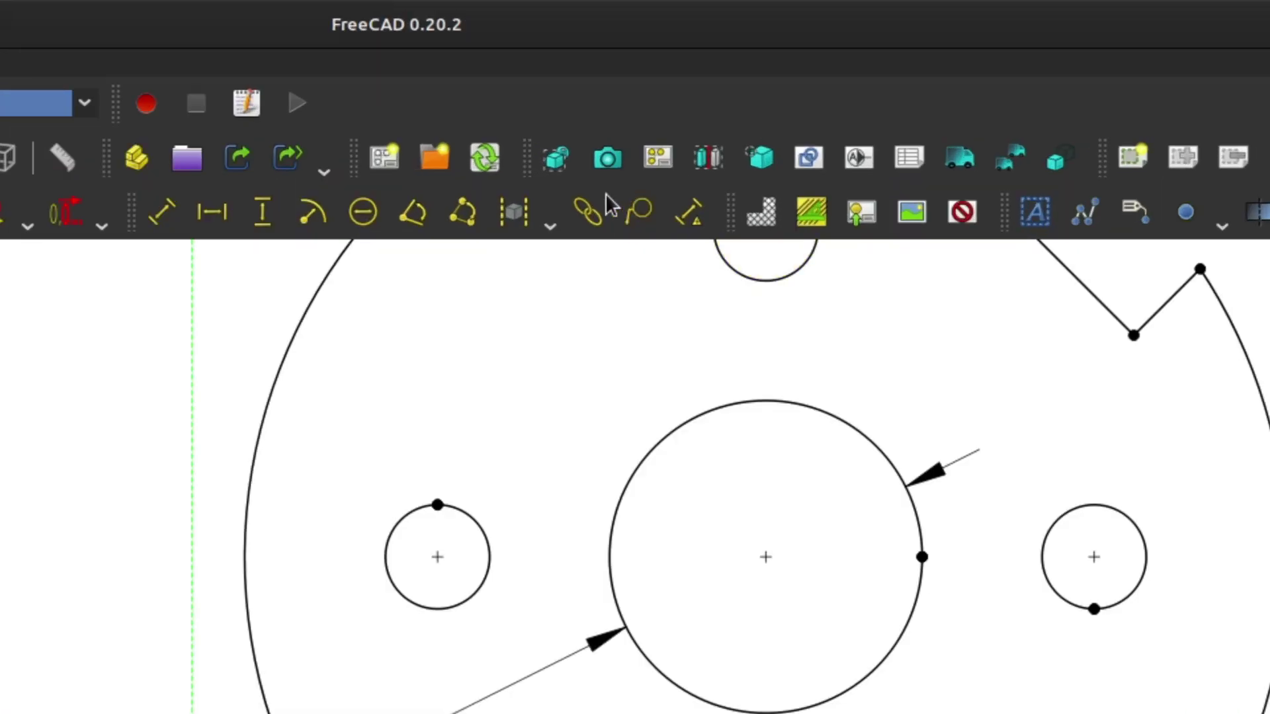
pyautogui.click(639, 210)
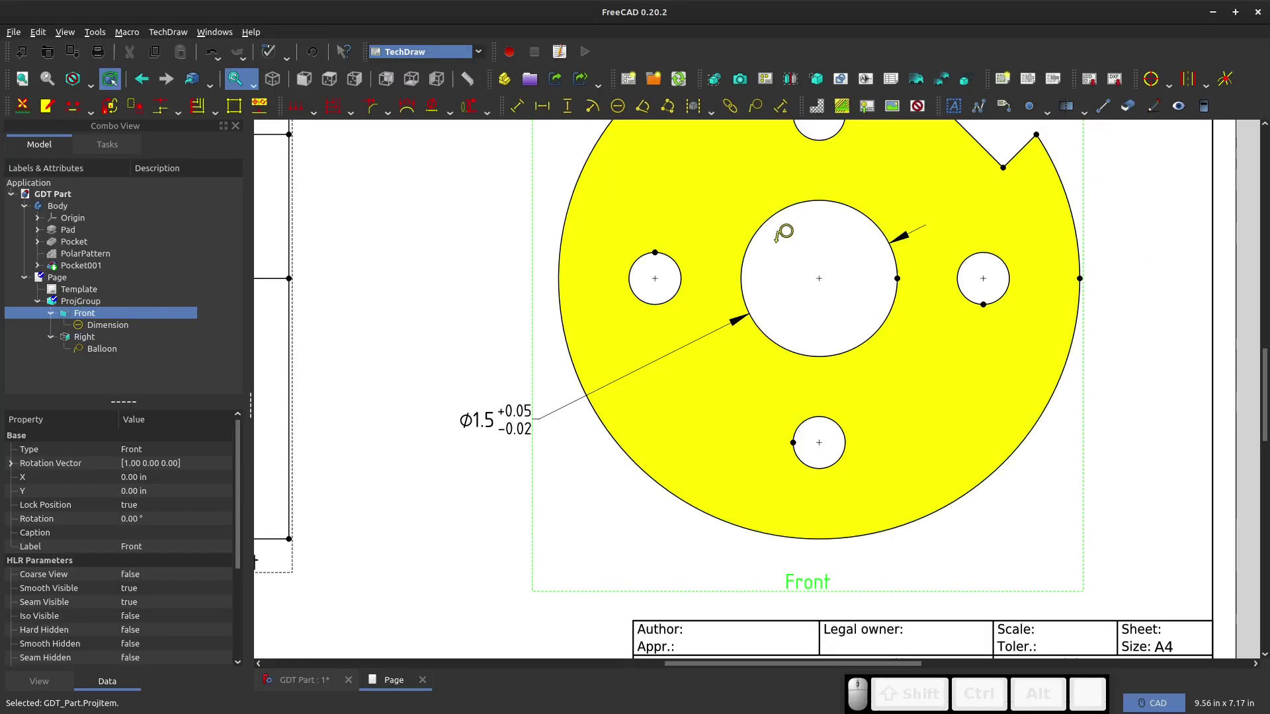
pyautogui.click(765, 339)
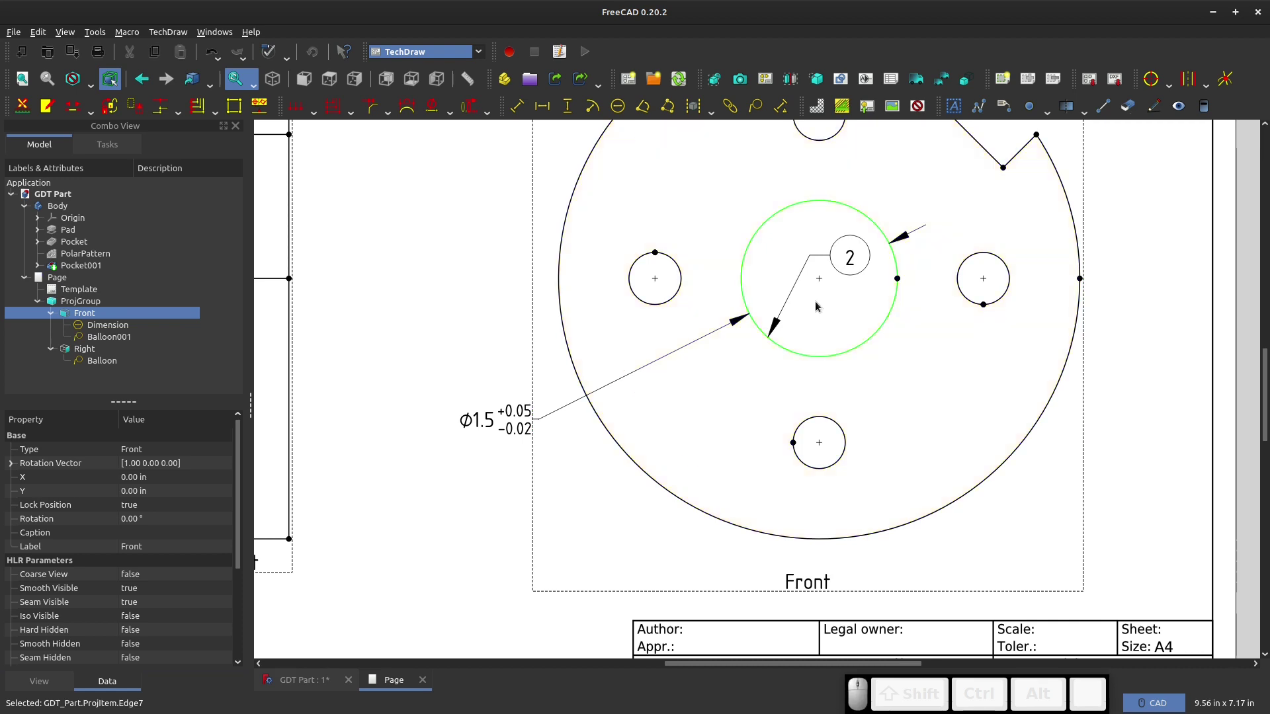
pyautogui.moveTo(846, 258); pyautogui.dragTo(485, 482)
# - Change the balloon's bubble shape to Rectangle and confirm
pyautogui.doubleClick(484, 480)
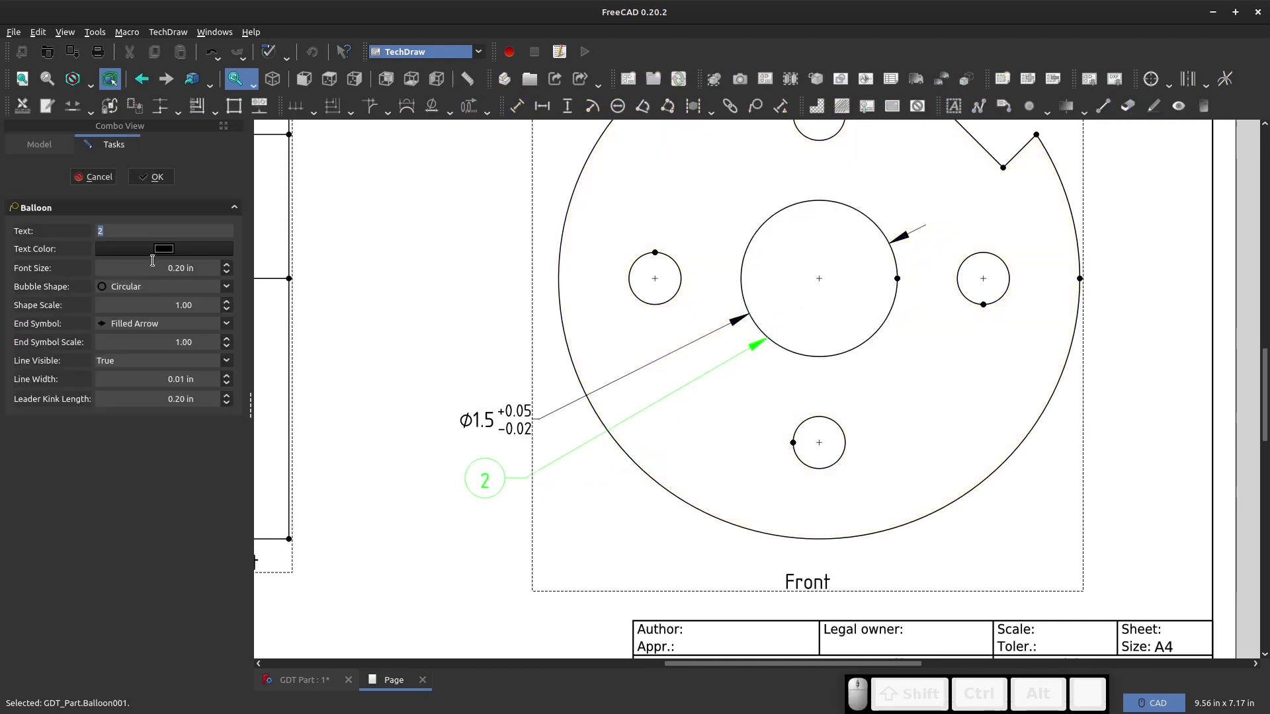
pyautogui.click(119, 287)
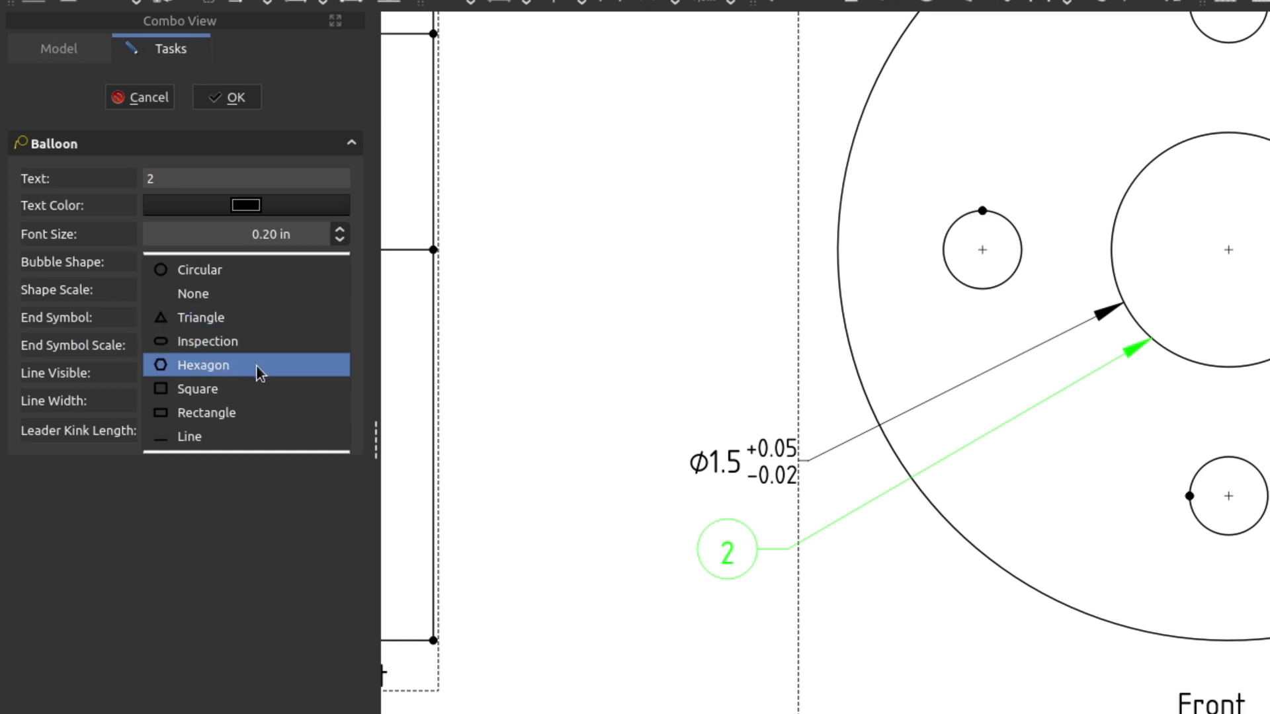
pyautogui.click(259, 413)
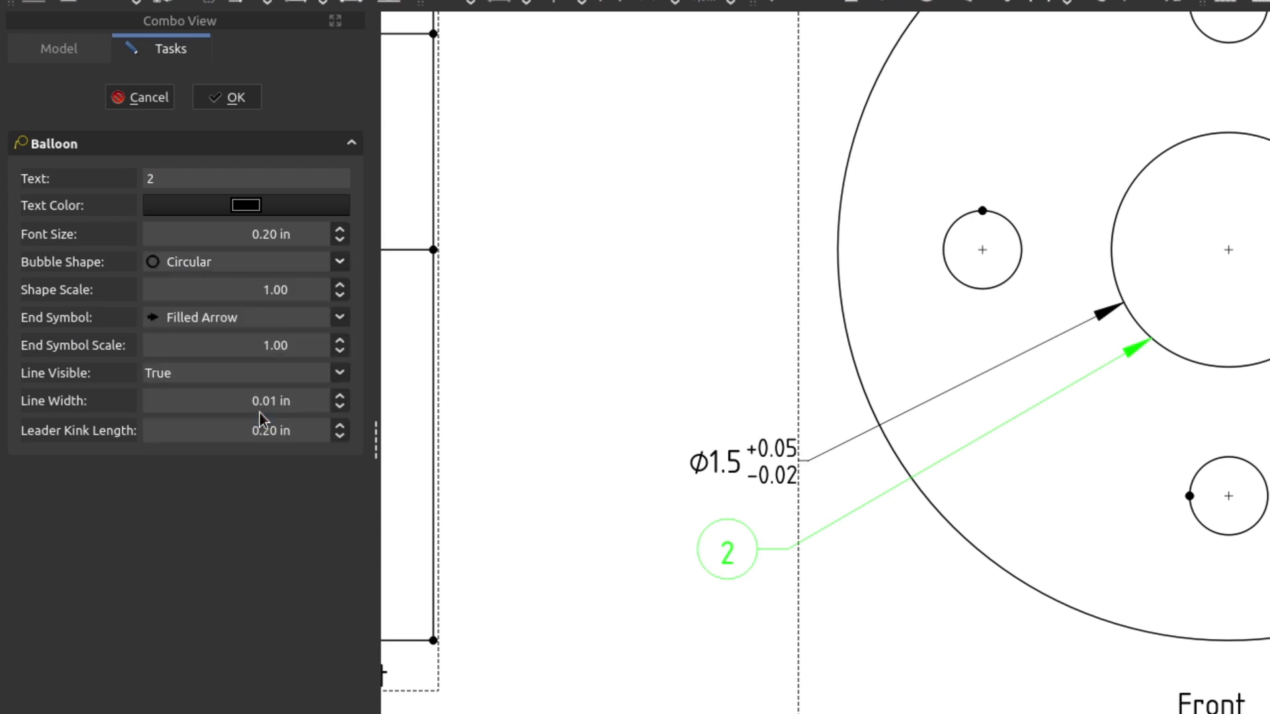
pyautogui.click(211, 106)
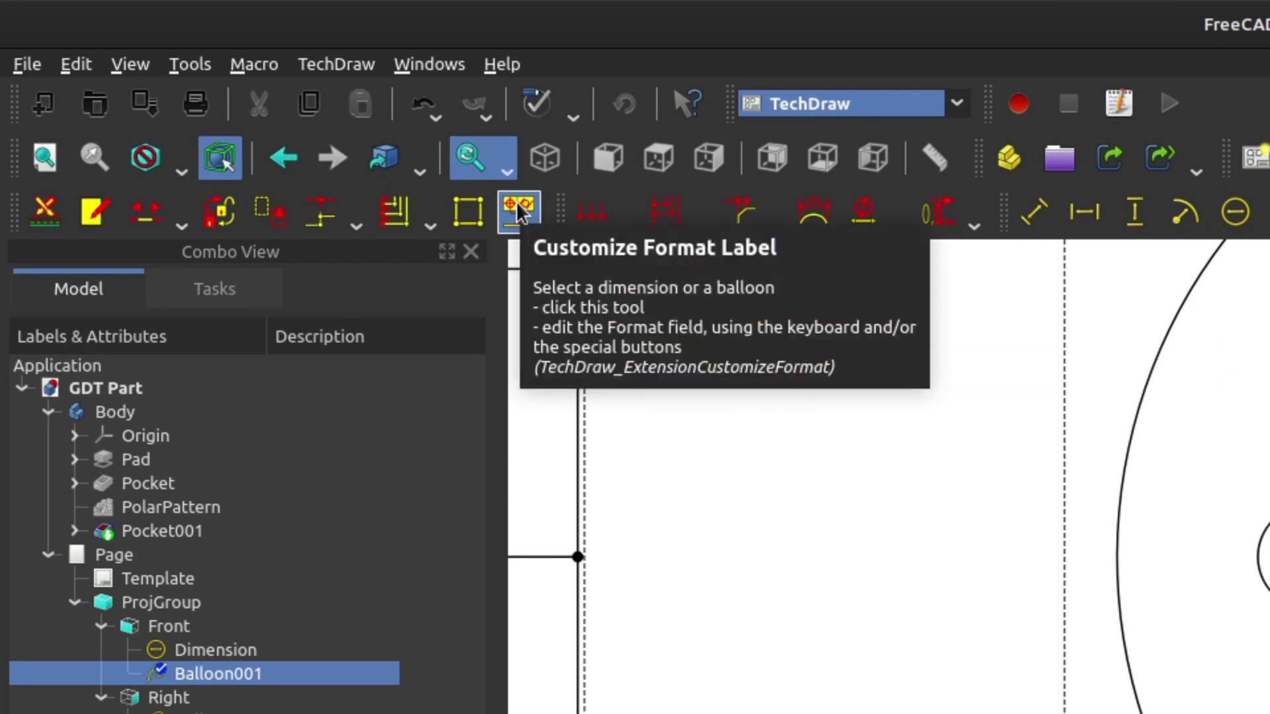
# - Replace the balloon label 2 with the frame ⊥ Ⓜ .005 A using Customize Format Label
pyautogui.click(515, 205)
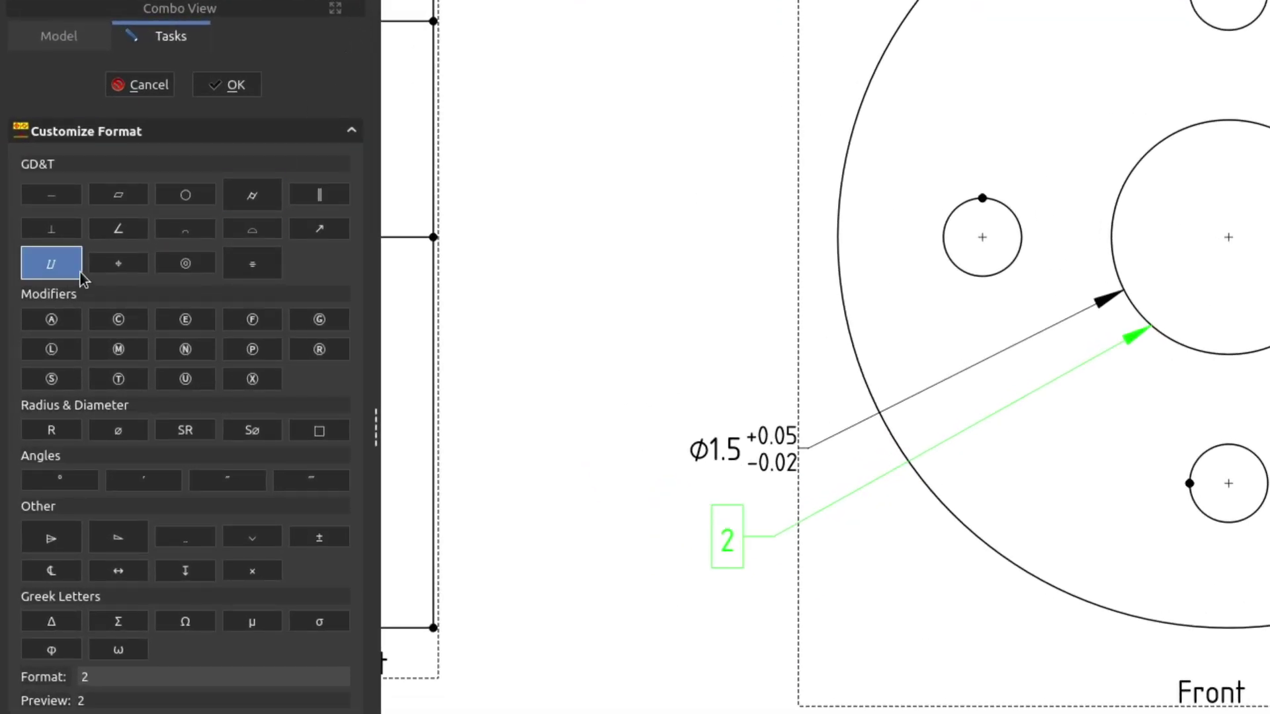
pyautogui.doubleClick(98, 678)
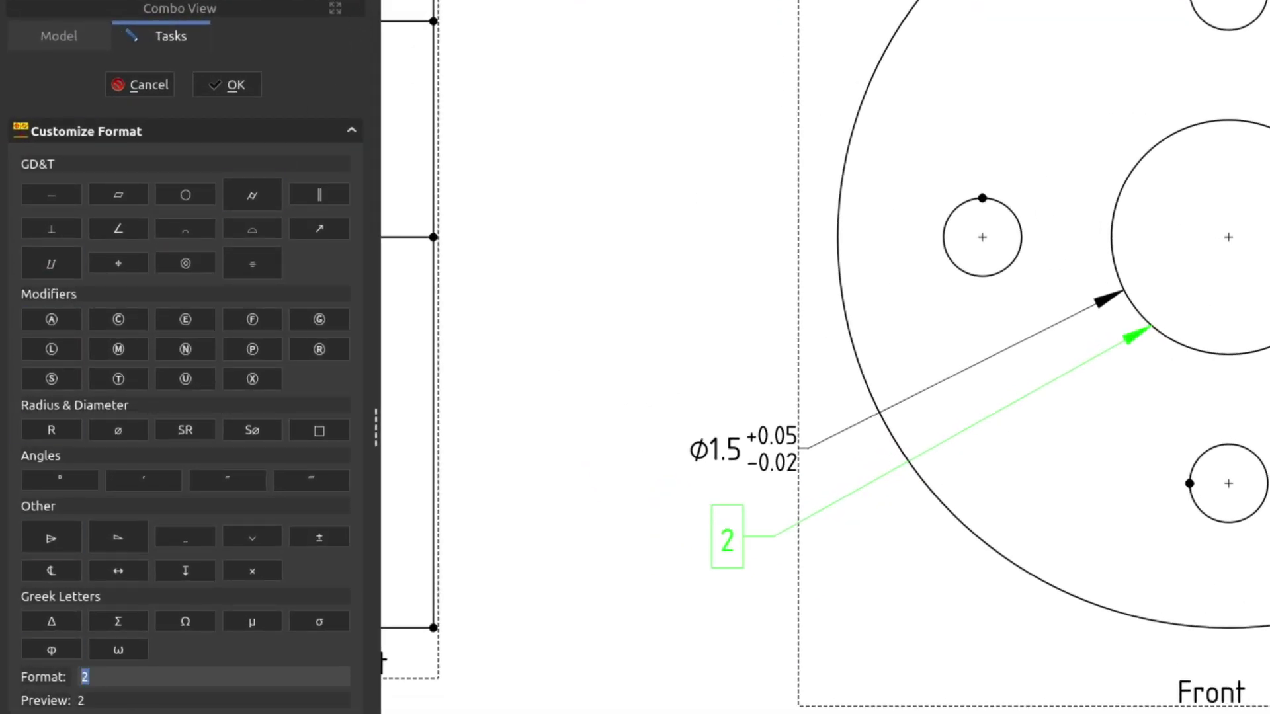
pyautogui.press('BackSpace')
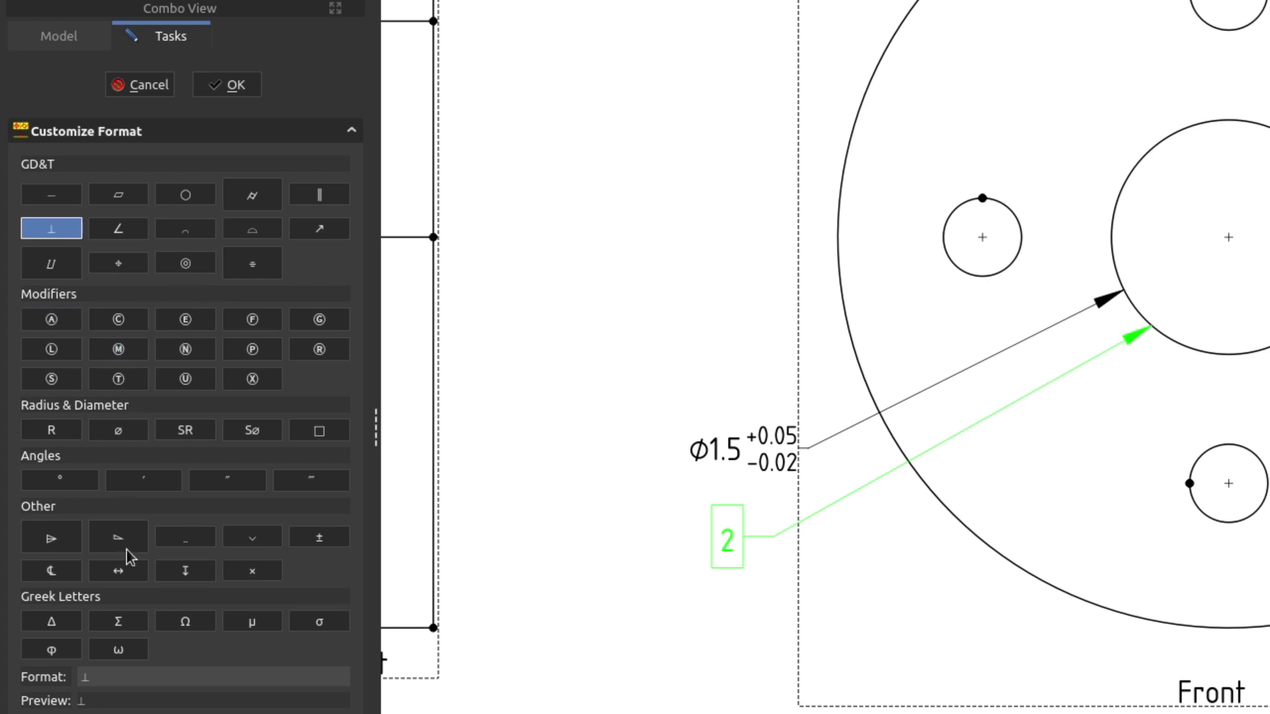
pyautogui.click(136, 677)
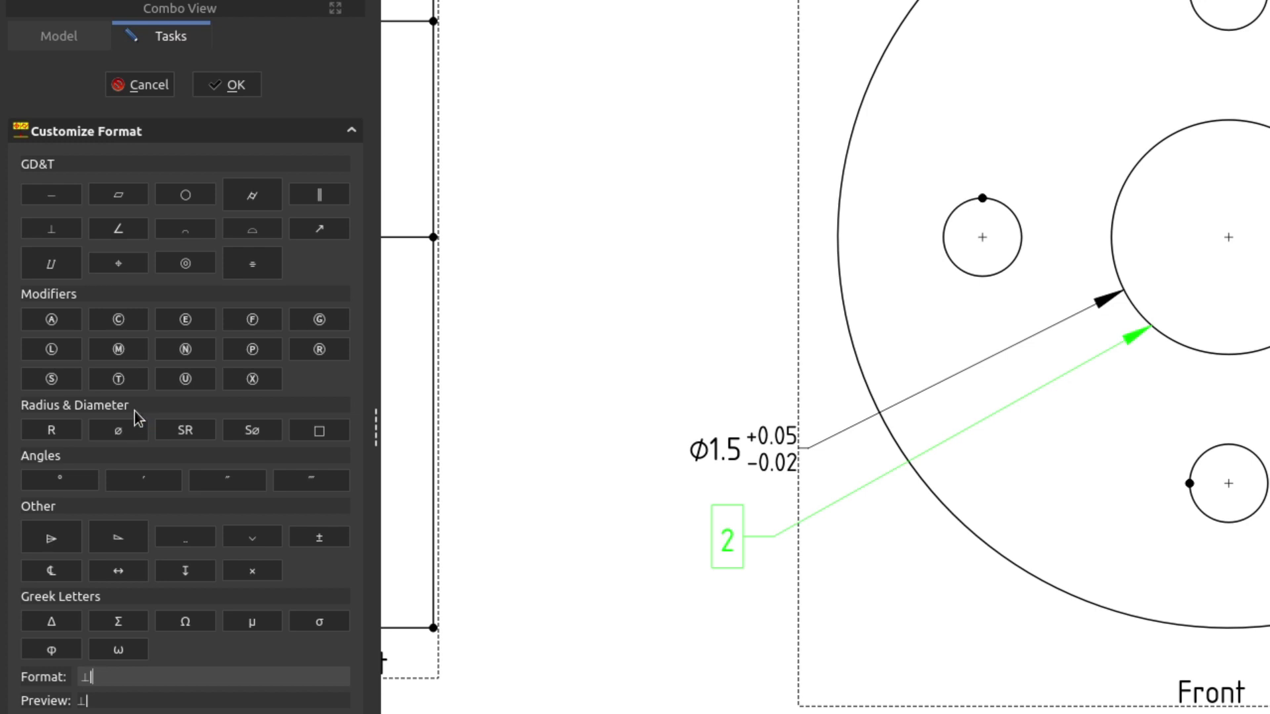
pyautogui.click(119, 350)
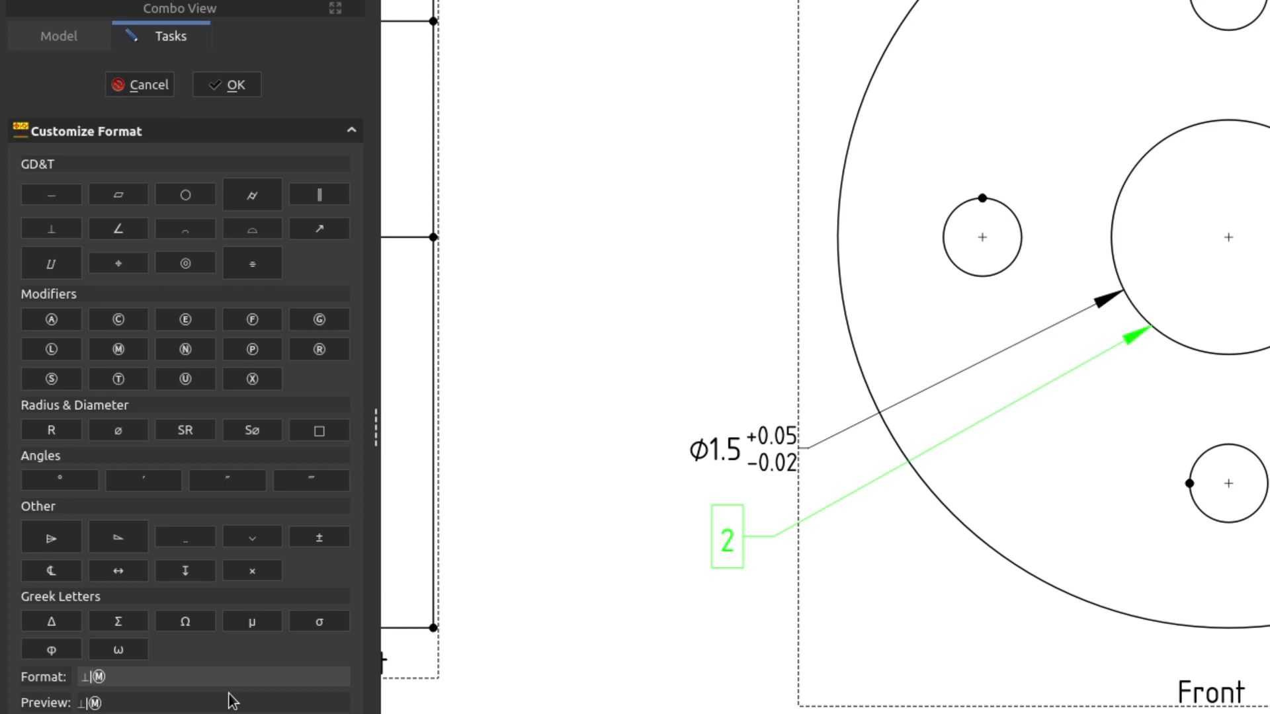
pyautogui.write('.005')
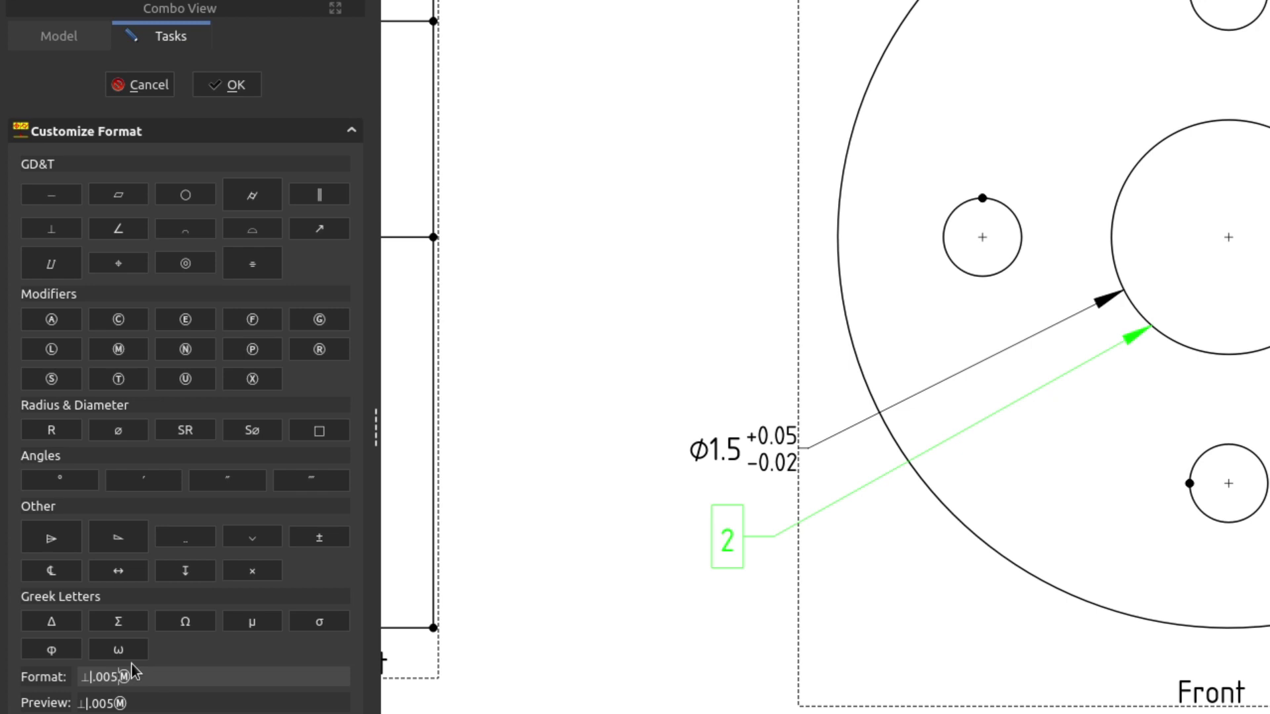
pyautogui.press('BackSpace')
pyautogui.press('BackSpace')
pyautogui.press('BackSpace')
pyautogui.press('BackSpace')
pyautogui.write('.00')
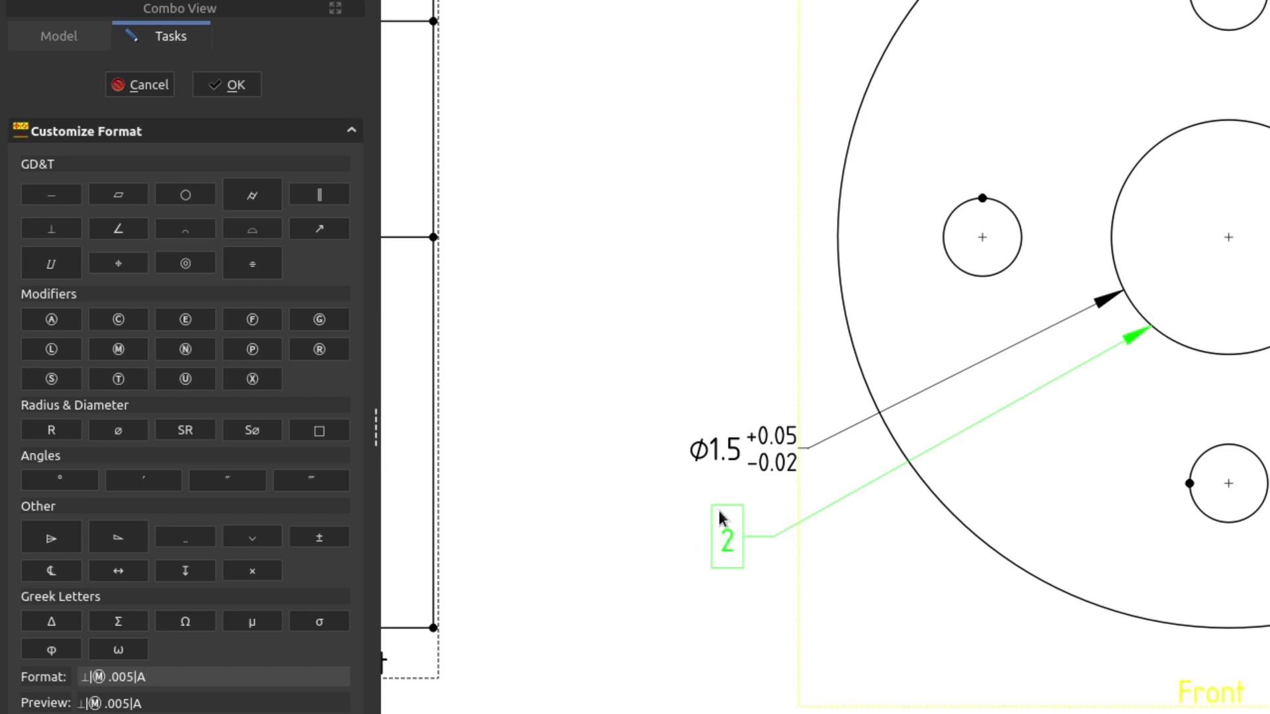
pyautogui.click(235, 89)
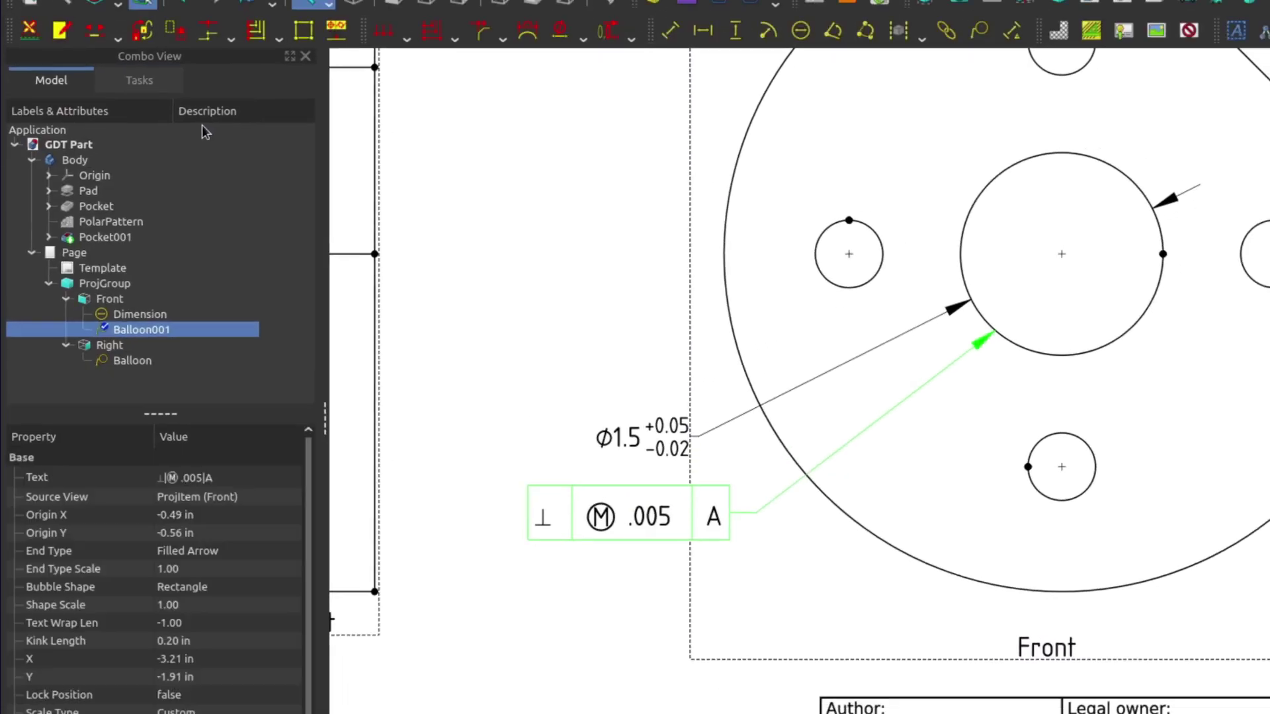
# - Move the ⊥ Ⓜ .005 A frame beneath Ø1.5 and set Line Visible to False
pyautogui.moveTo(496, 484); pyautogui.dragTo(517, 466)
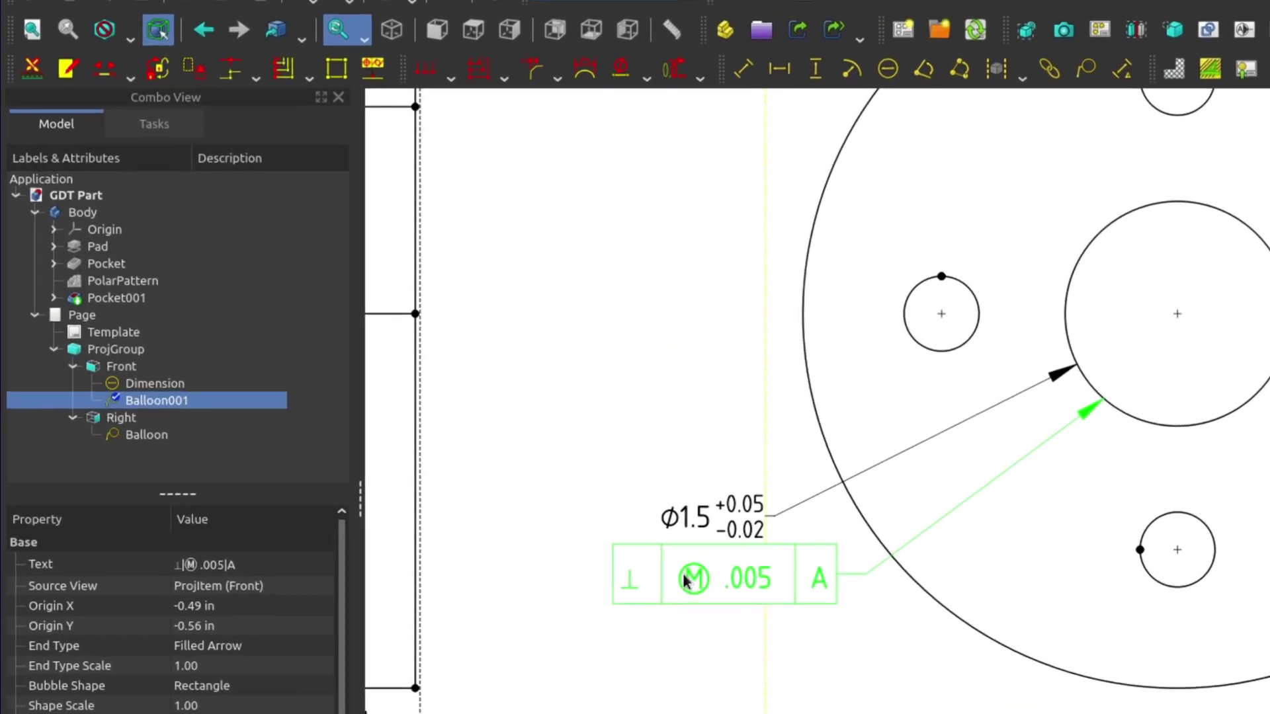
pyautogui.doubleClick(479, 461)
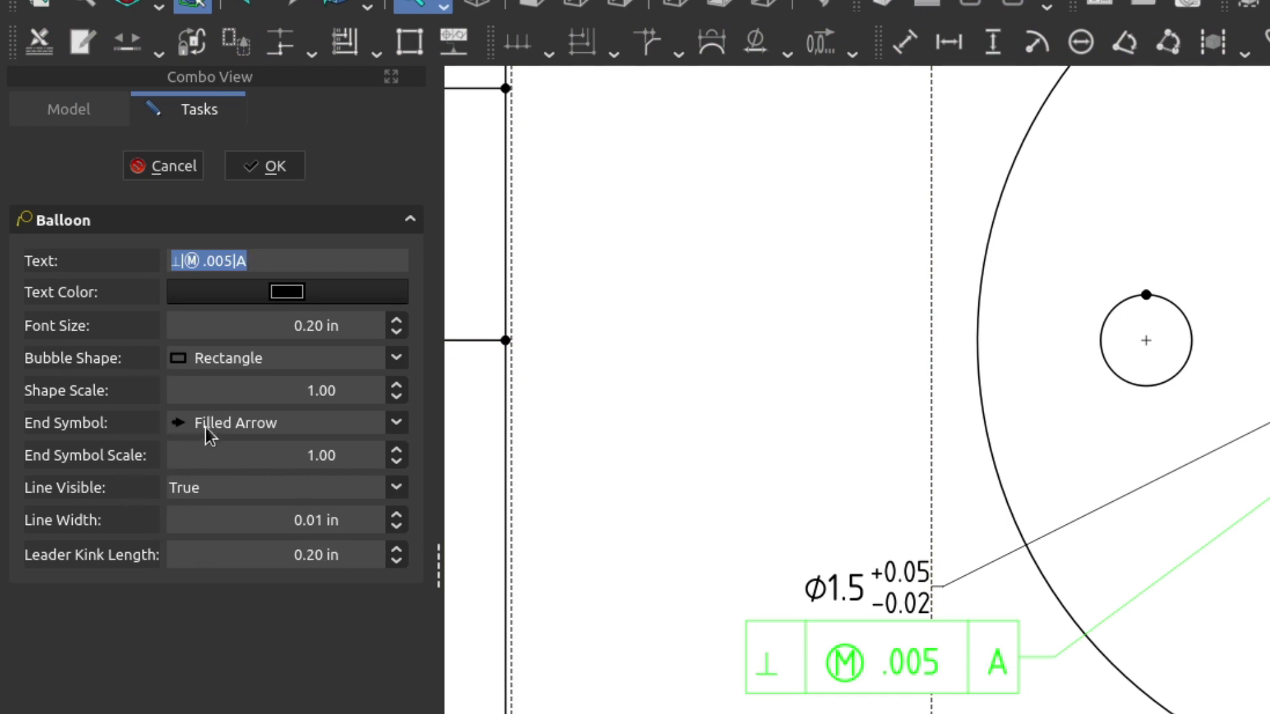
pyautogui.click(213, 482)
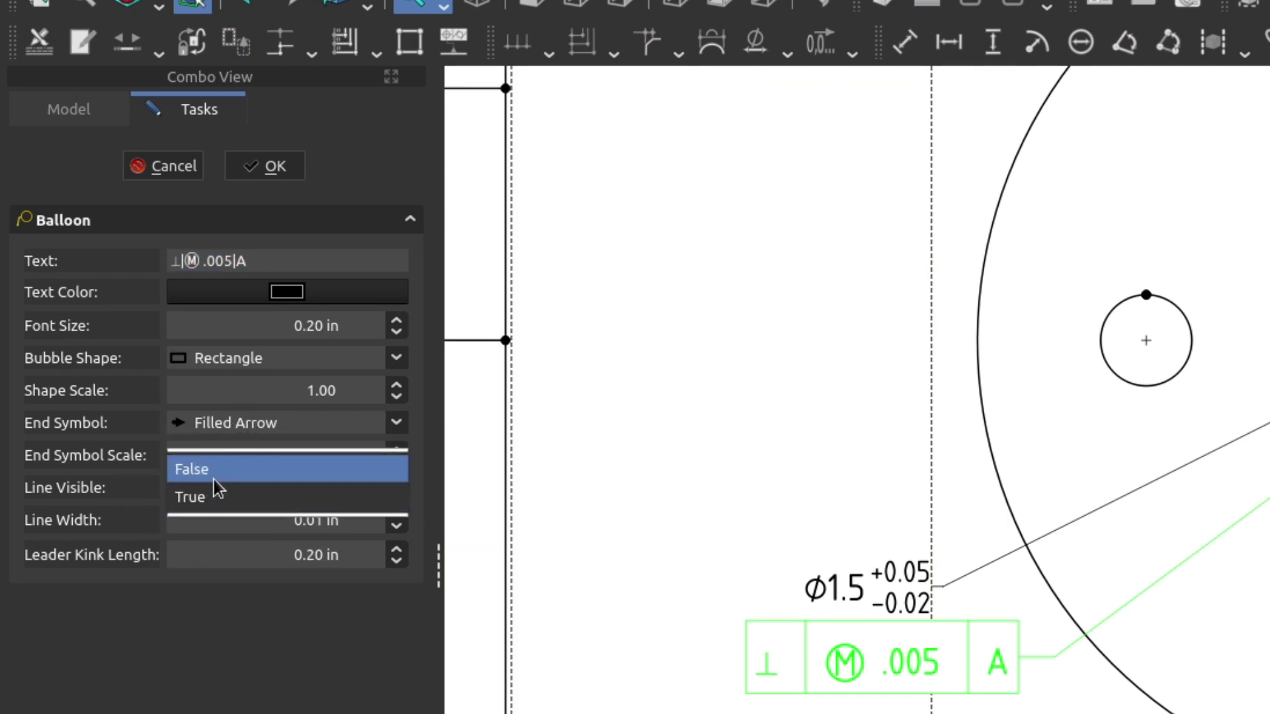
pyautogui.click(213, 478)
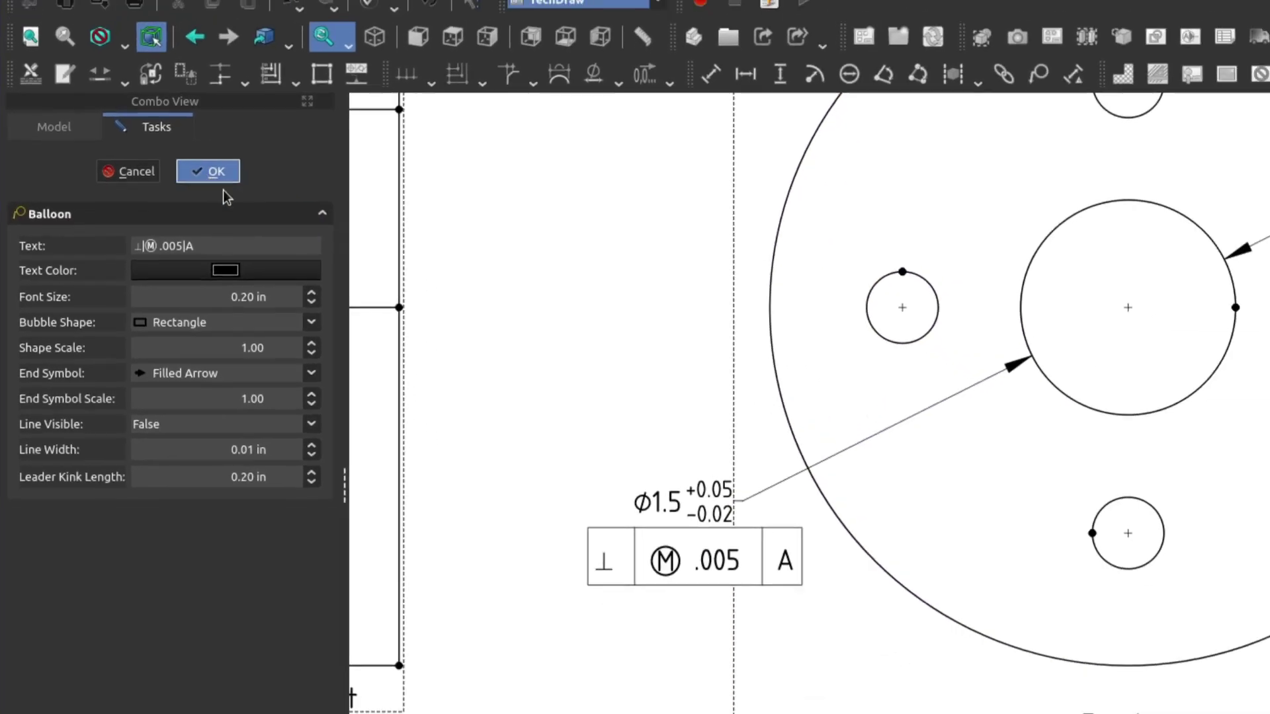
pyautogui.click(208, 172)
pyautogui.hscroll(-5, 687, 390)
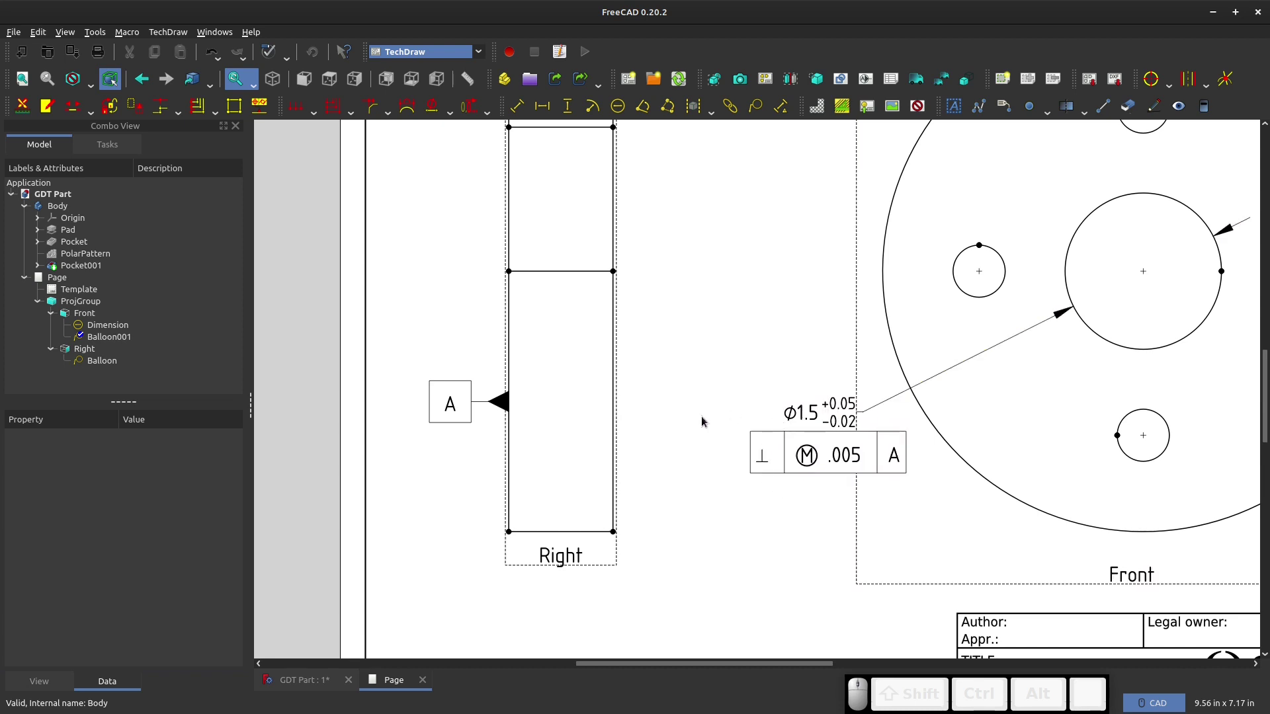
# - Attach a new balloon to the Right view's upper left edge and drag it left of the view
pyautogui.click(510, 235)
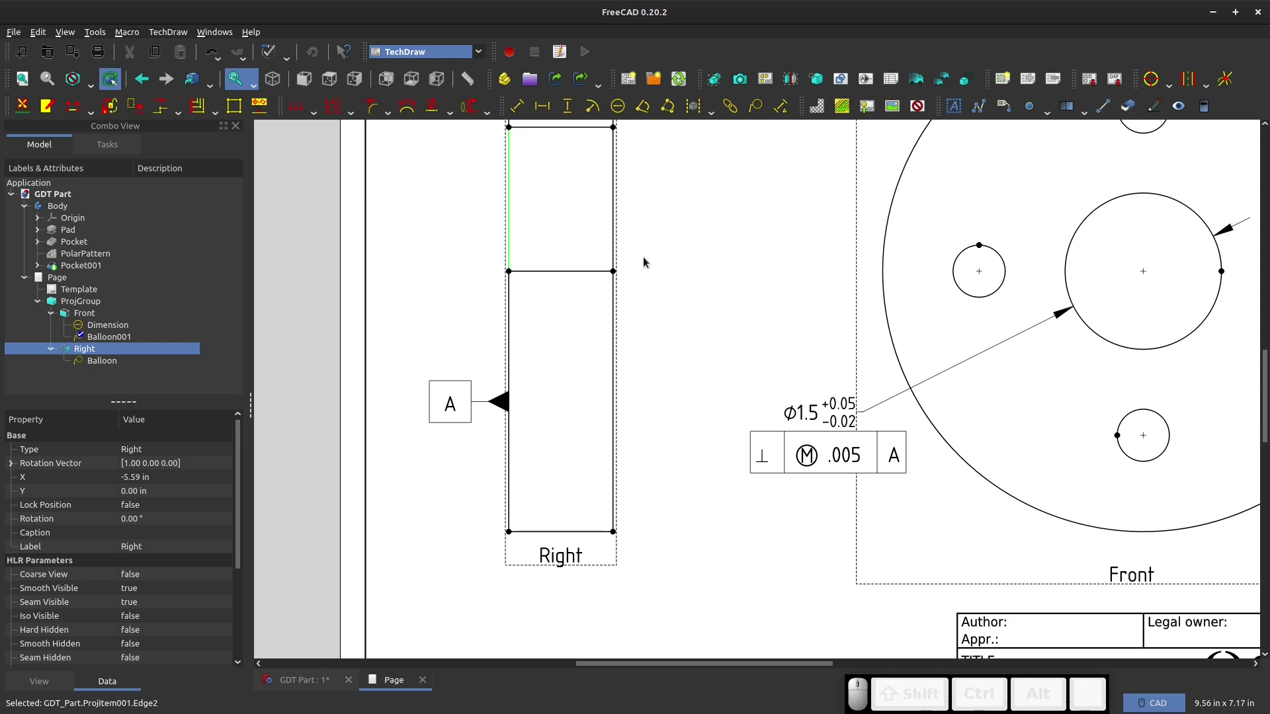
pyautogui.click(747, 112)
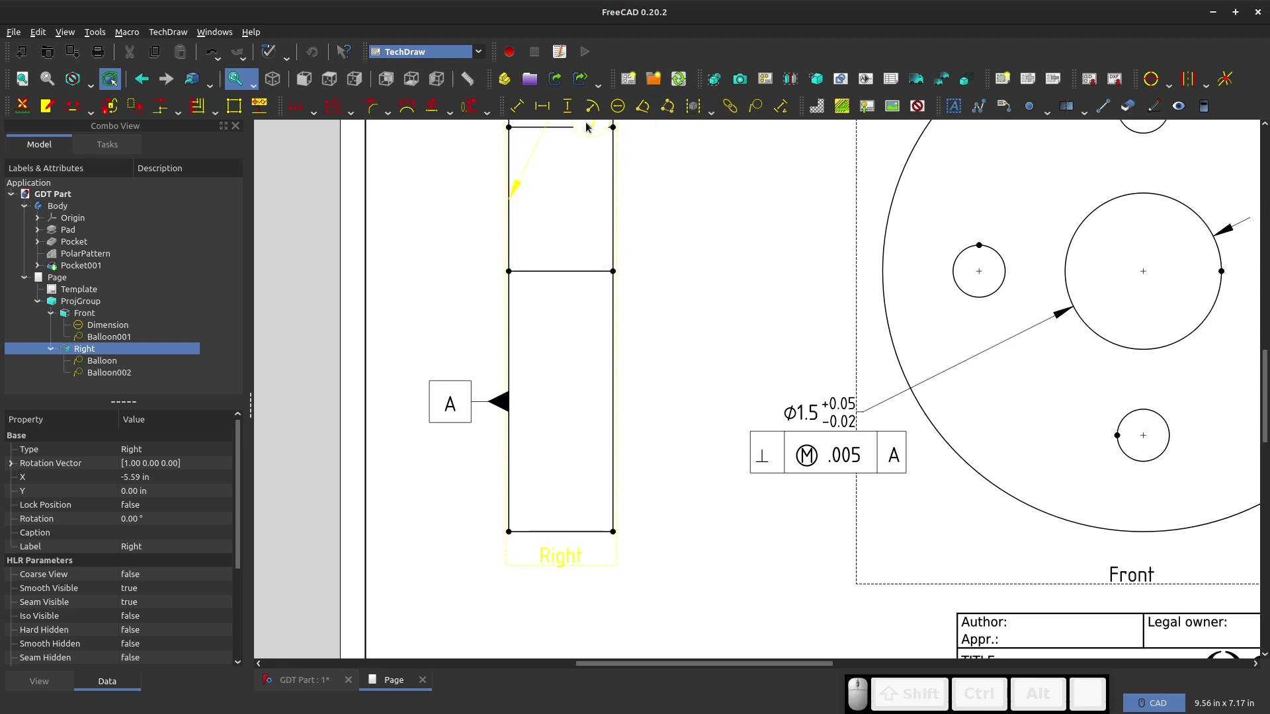
pyautogui.moveTo(586, 126); pyautogui.dragTo(423, 178)
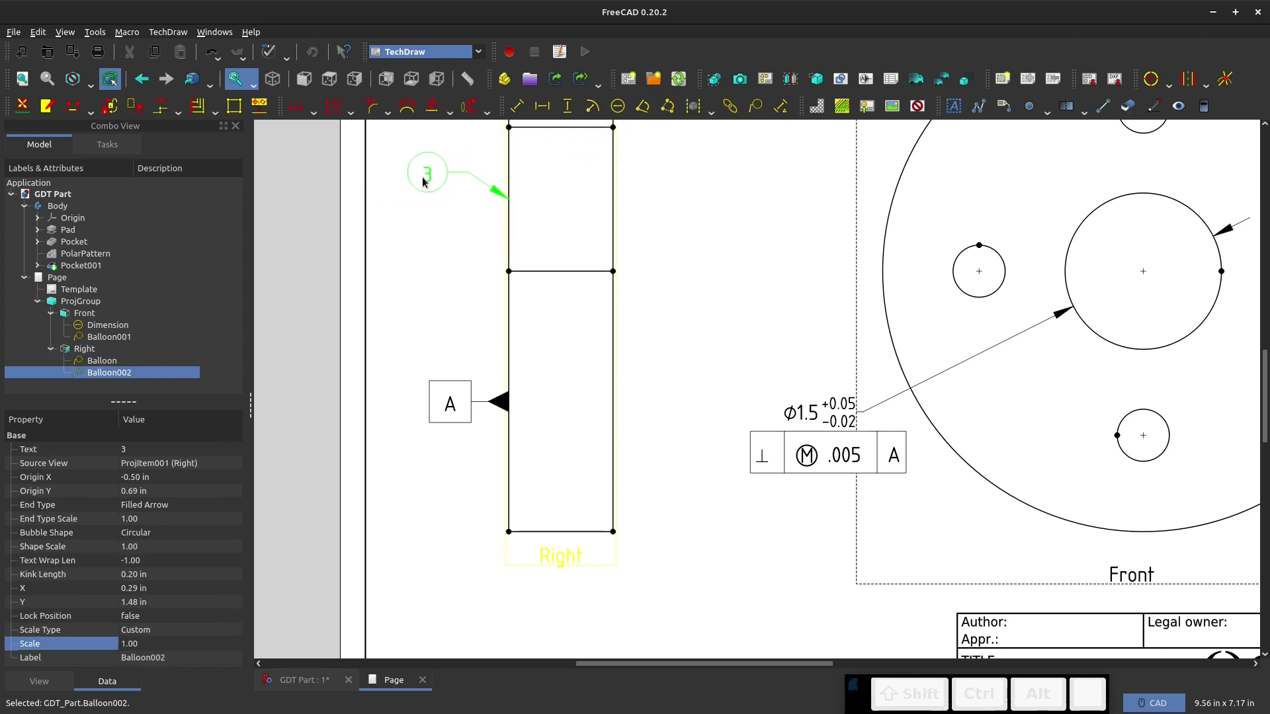
# - Make the balloon a rectangle reading the flatness symbol and .01, and confirm it
pyautogui.doubleClick(425, 176)
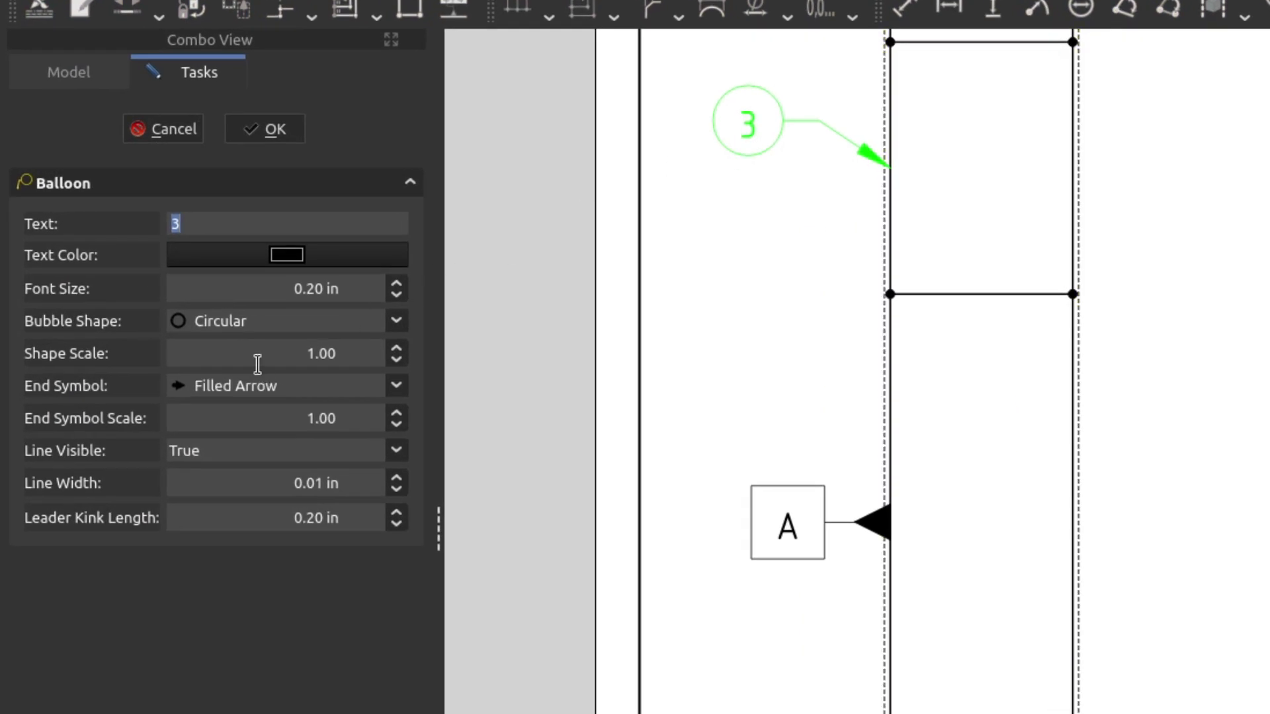
pyautogui.click(244, 328)
pyautogui.click(251, 496)
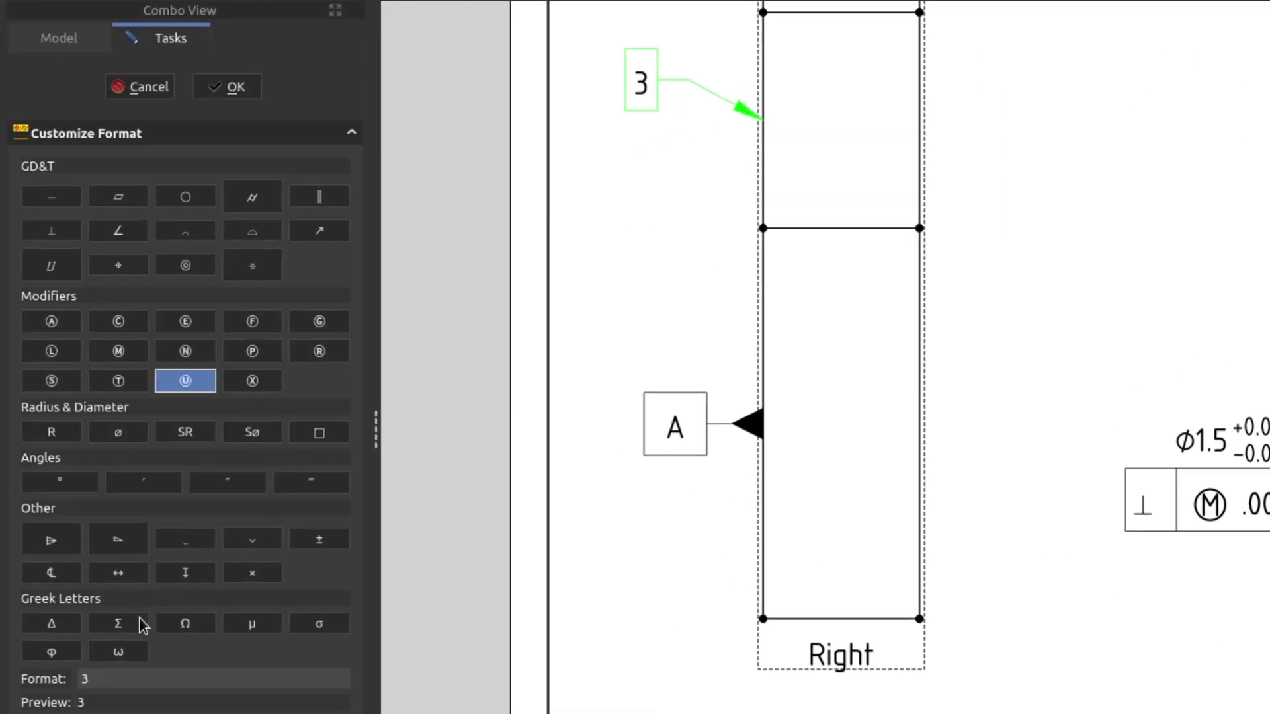
pyautogui.moveTo(133, 682); pyautogui.dragTo(44, 676)
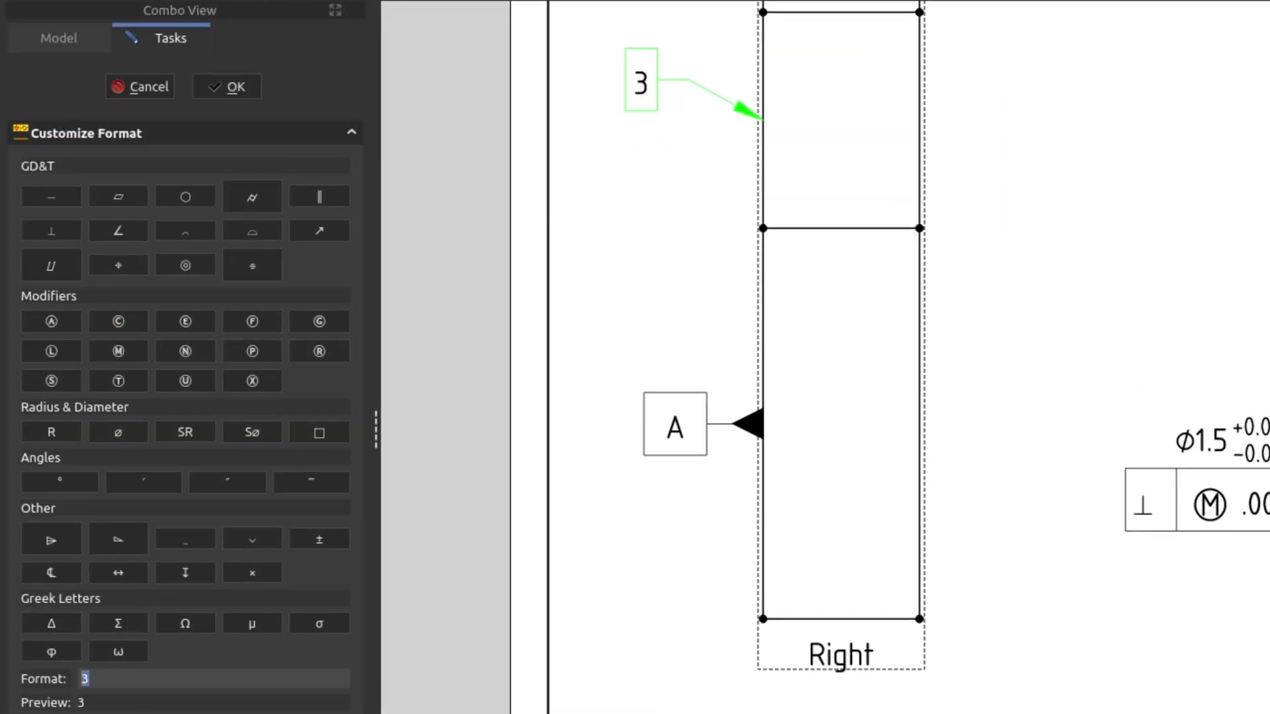
pyautogui.click(114, 203)
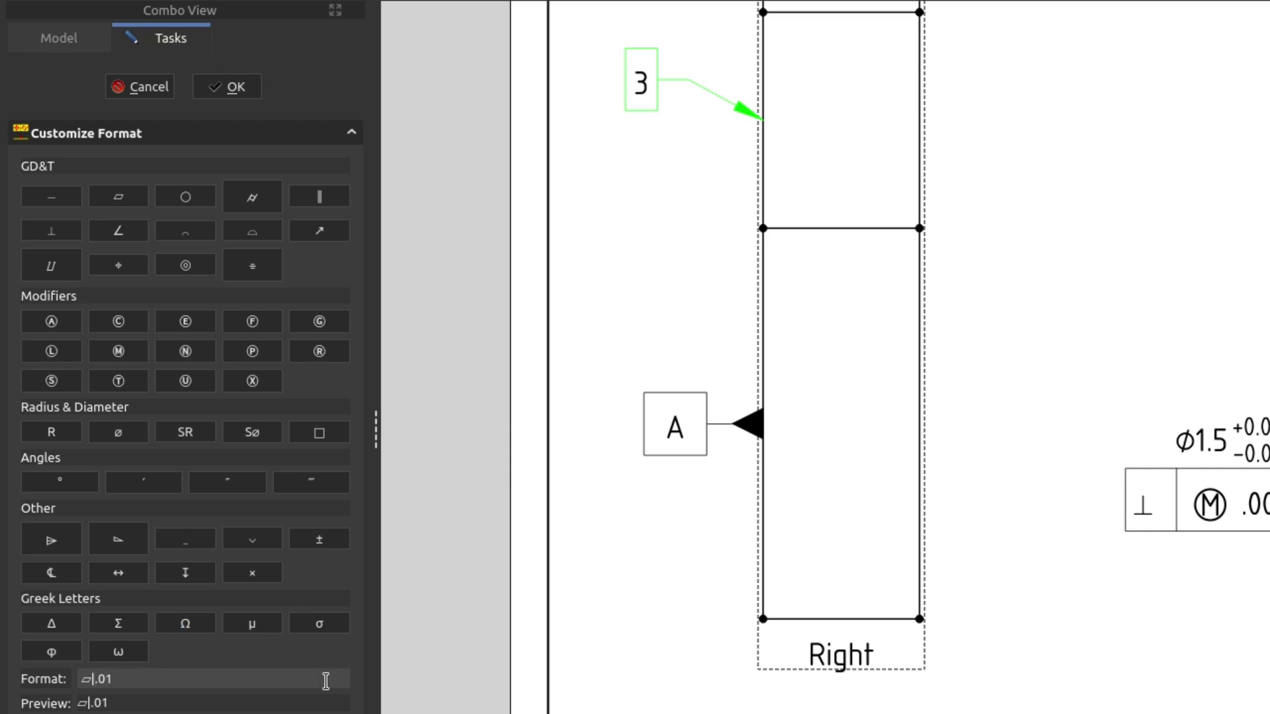
pyautogui.click(227, 87)
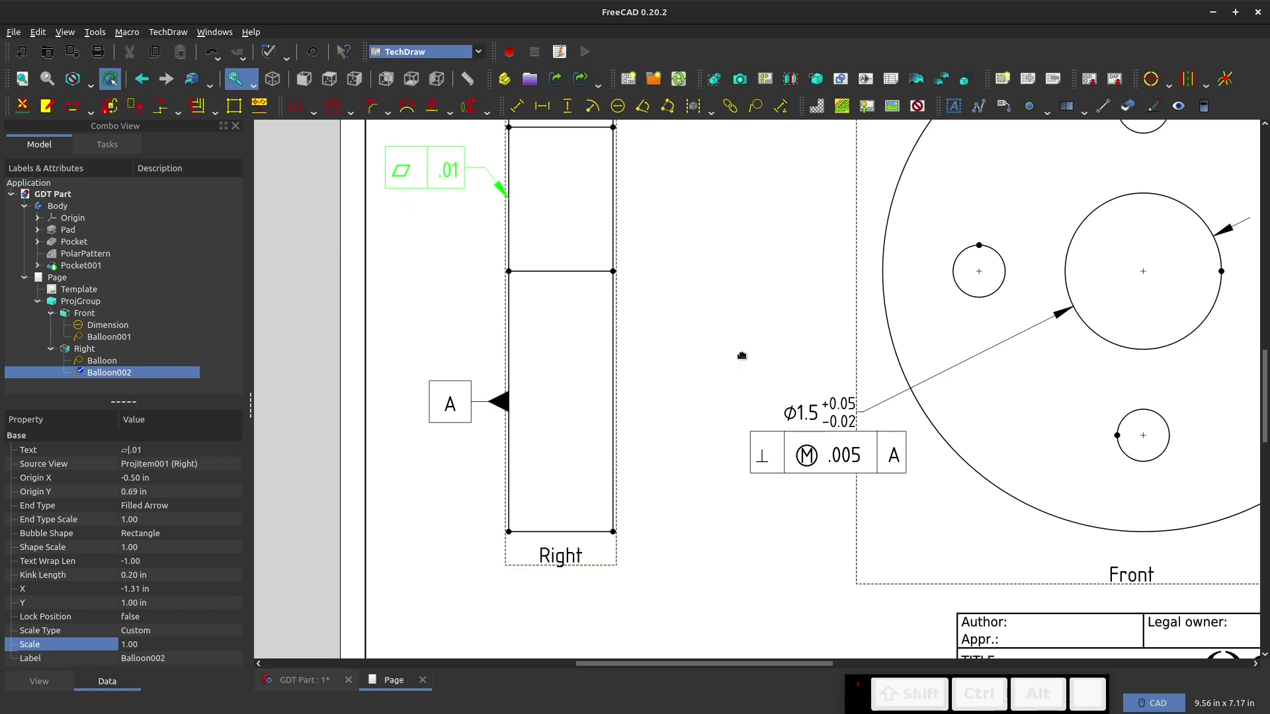
pyautogui.hscroll(5, 490, 397)
pyautogui.hscroll(-5, 660, 335)
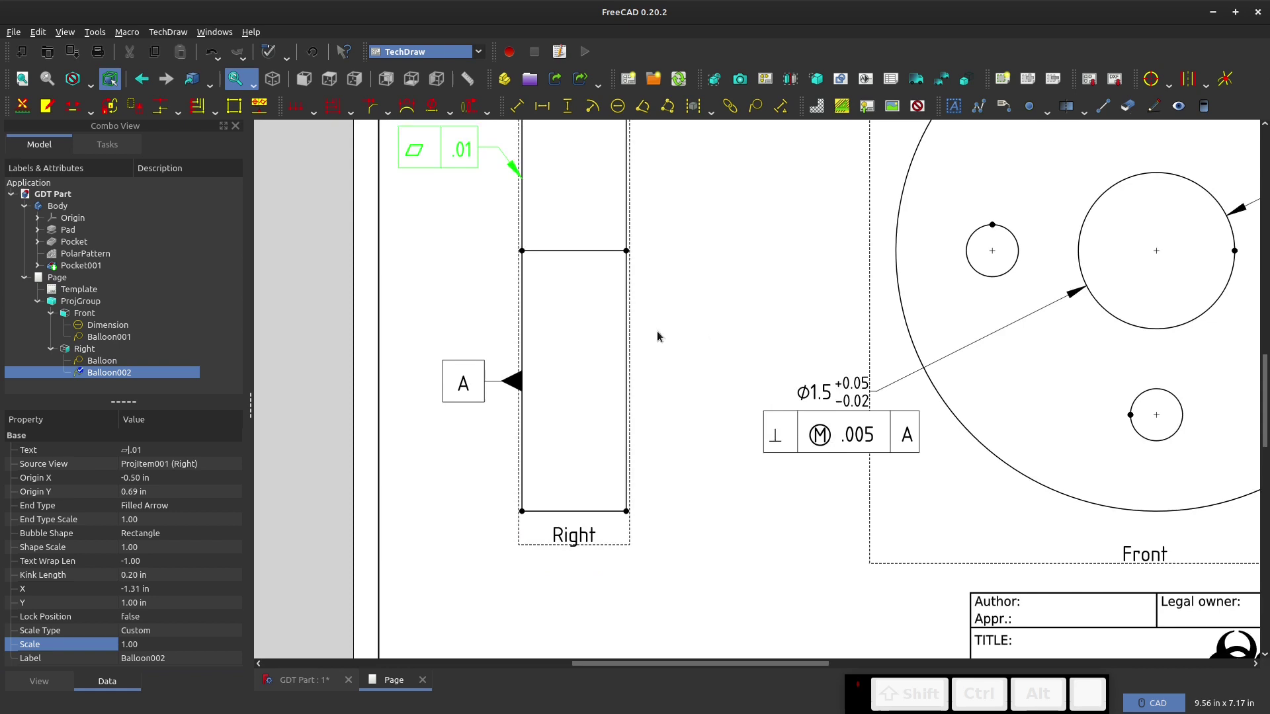
pyautogui.hscroll(5, 587, 349)
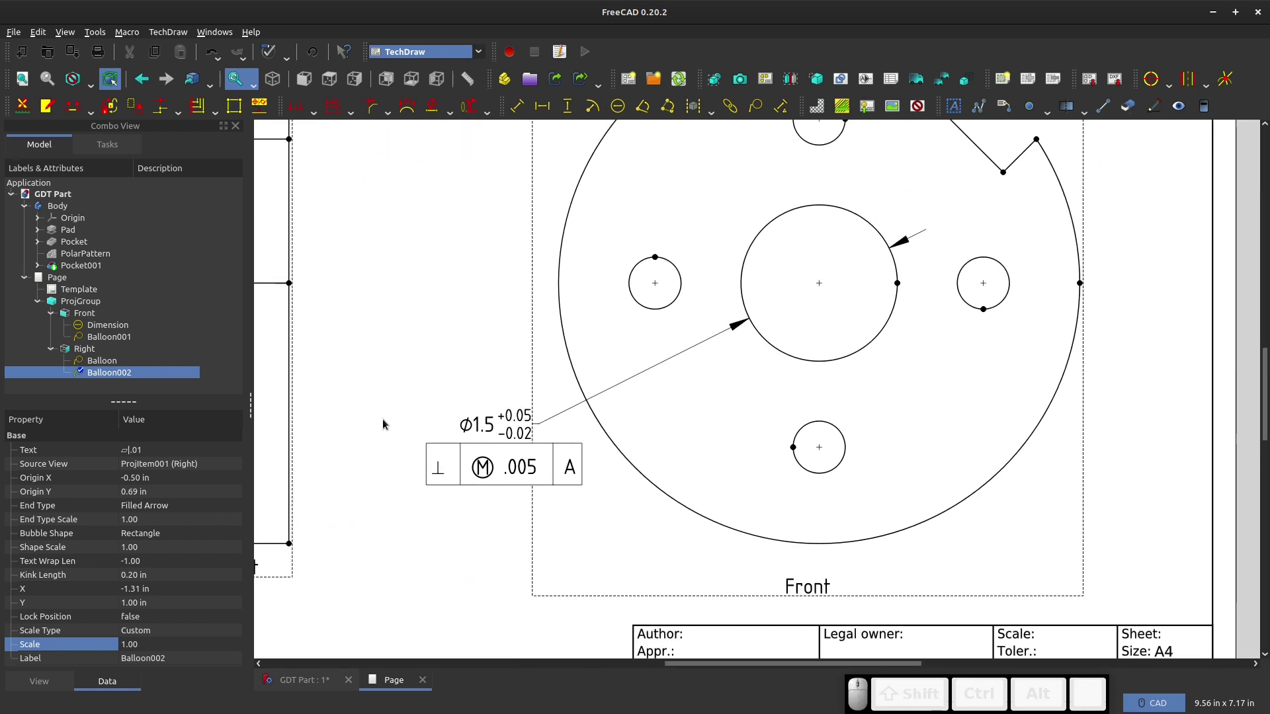
# - Zoom out and select the short notch edge in the Front view
pyautogui.keyDown('ctrl'); pyautogui.scroll(-5, 405, 433); pyautogui.keyUp('ctrl')
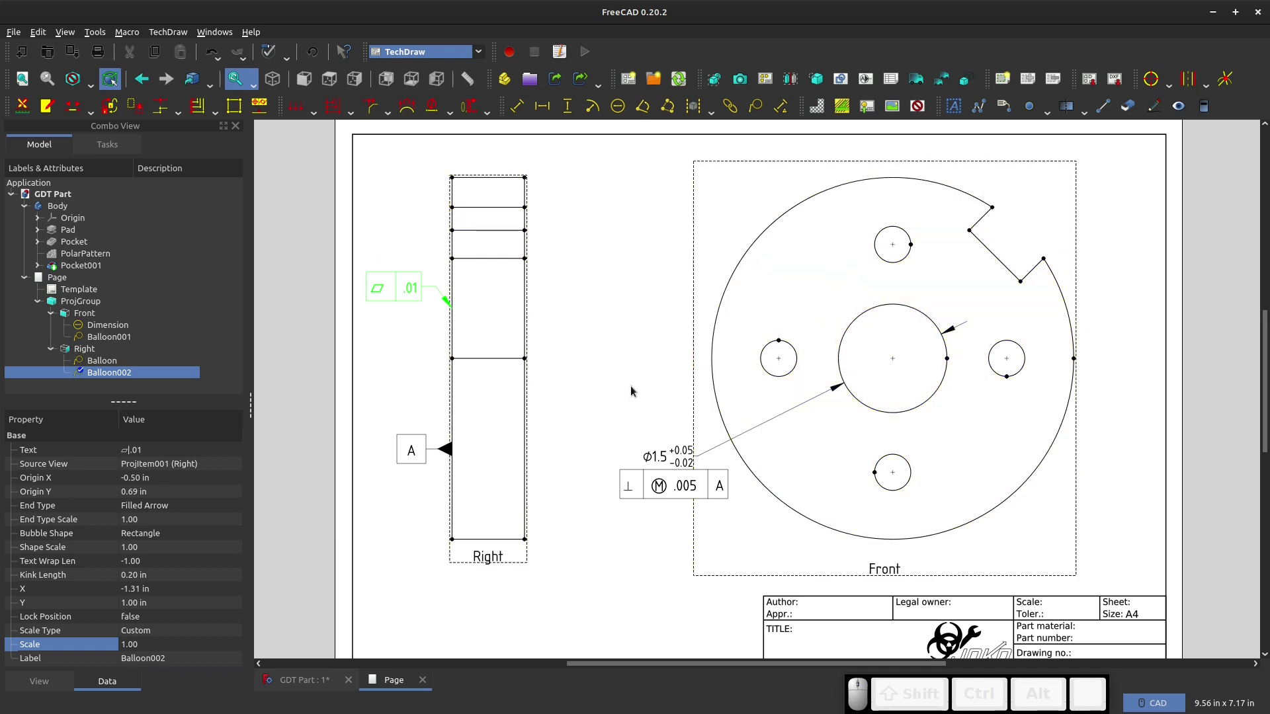
pyautogui.click(984, 219)
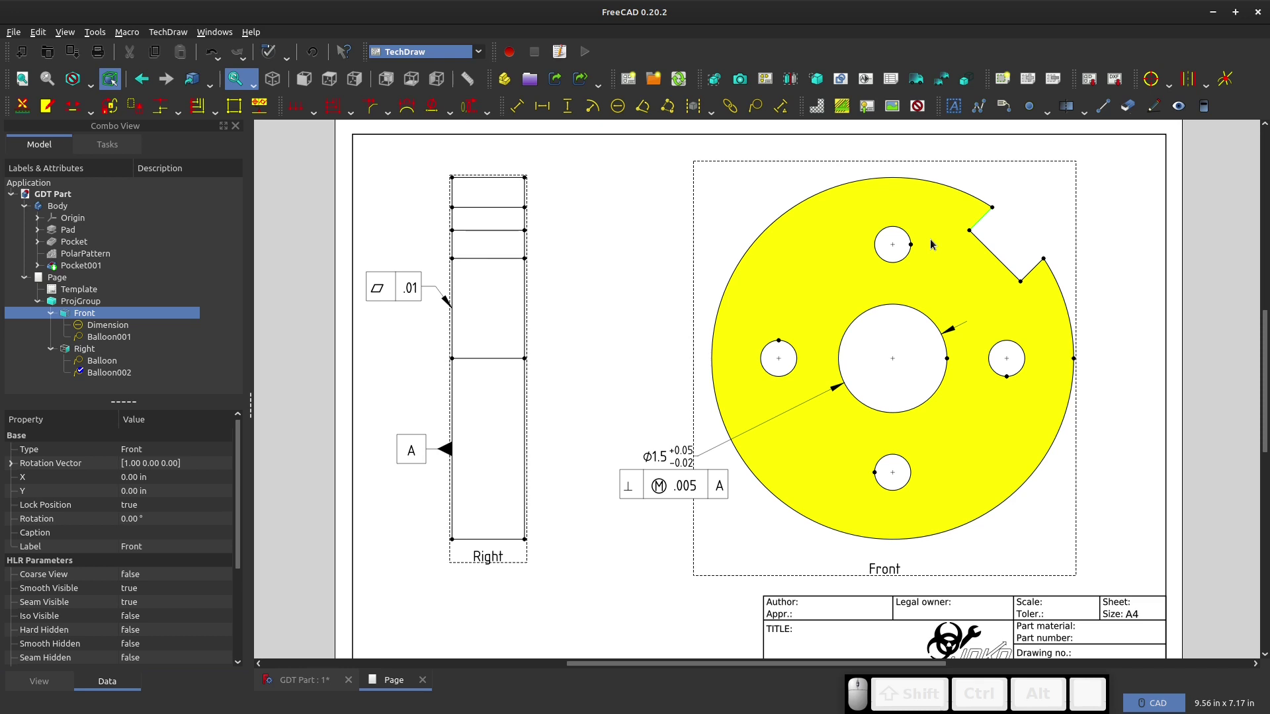
pyautogui.click(1018, 225)
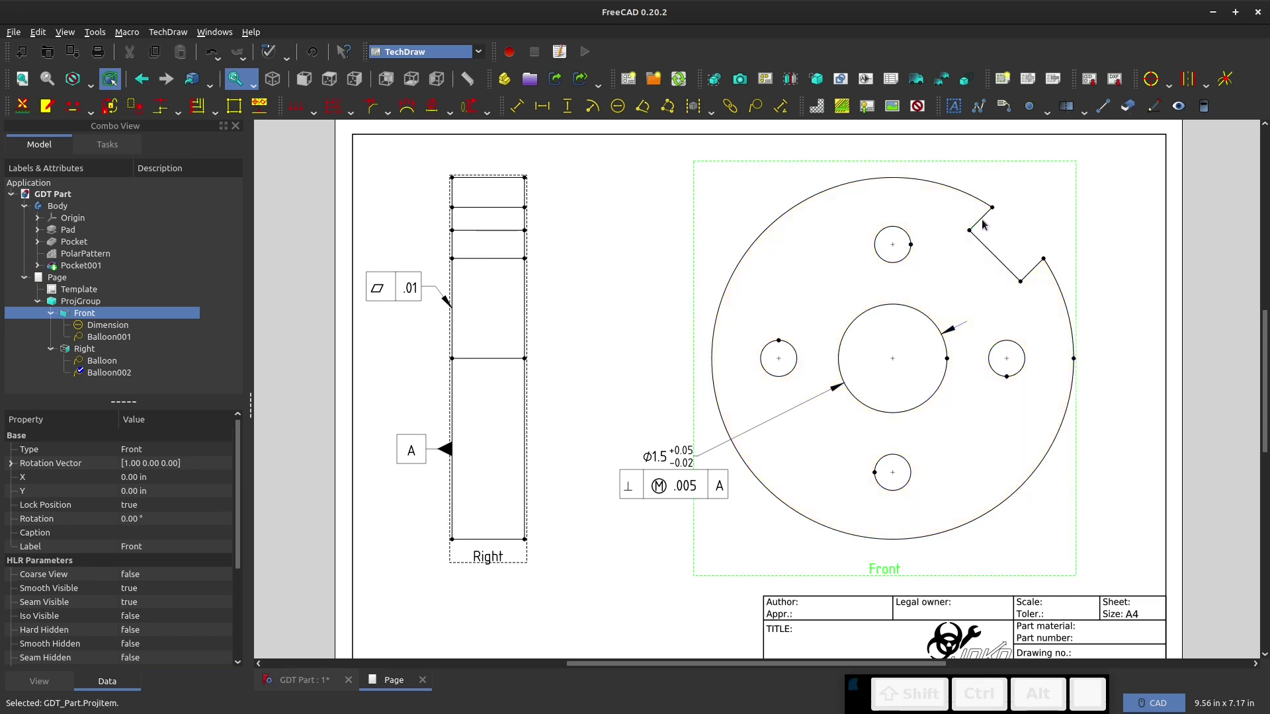
pyautogui.click(982, 218)
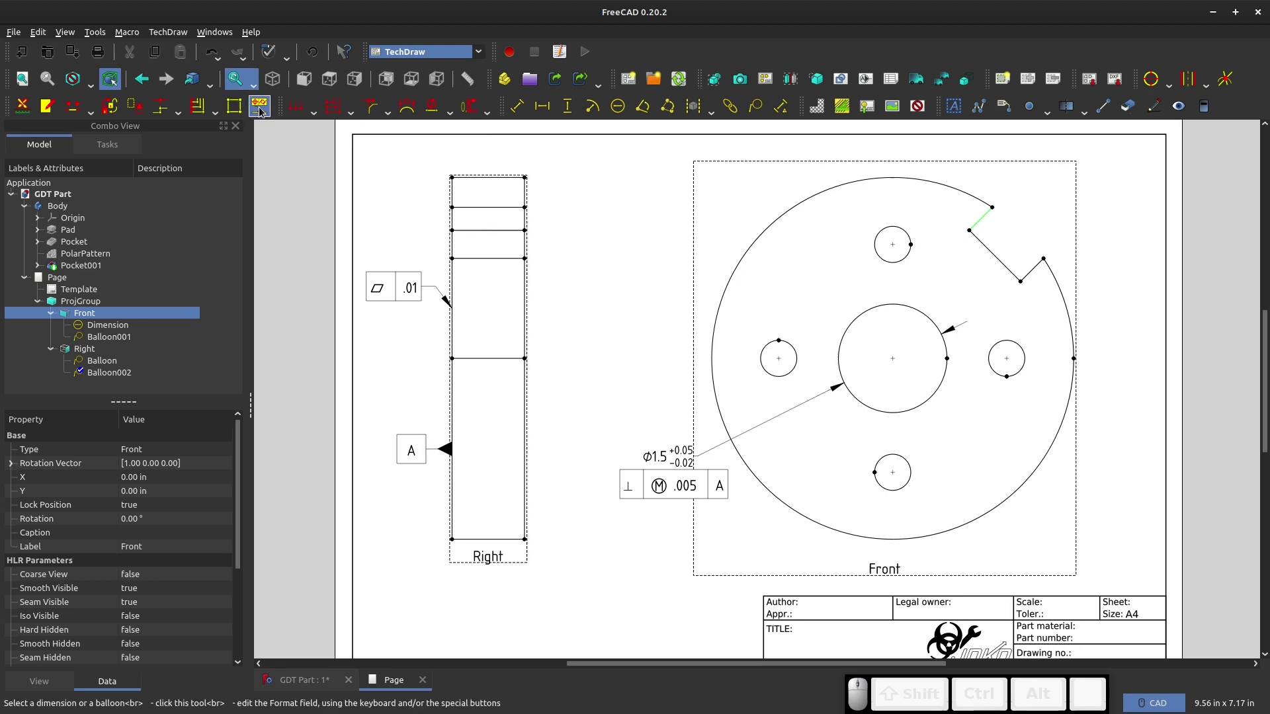
# - Place a balloon on the notch edge and drag it down toward the notch
pyautogui.click(755, 108)
pyautogui.click(1033, 162)
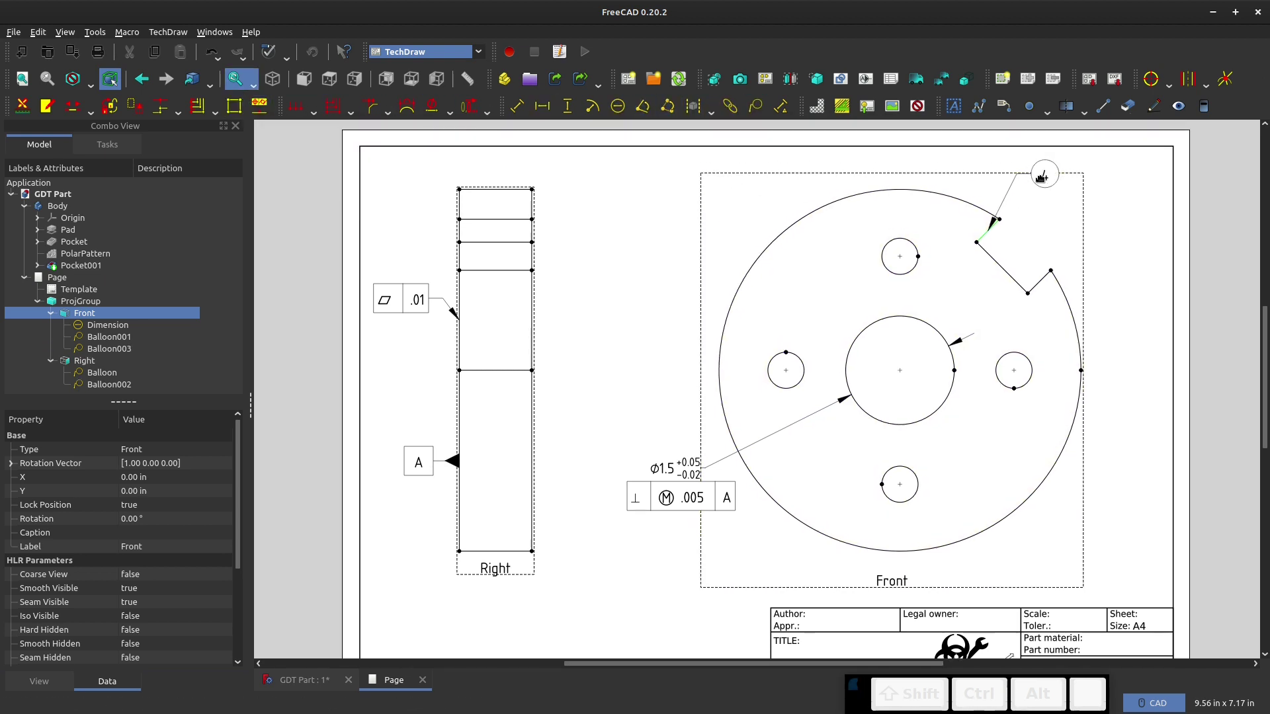
pyautogui.moveTo(1043, 192); pyautogui.dragTo(1041, 265)
pyautogui.doubleClick(1042, 265)
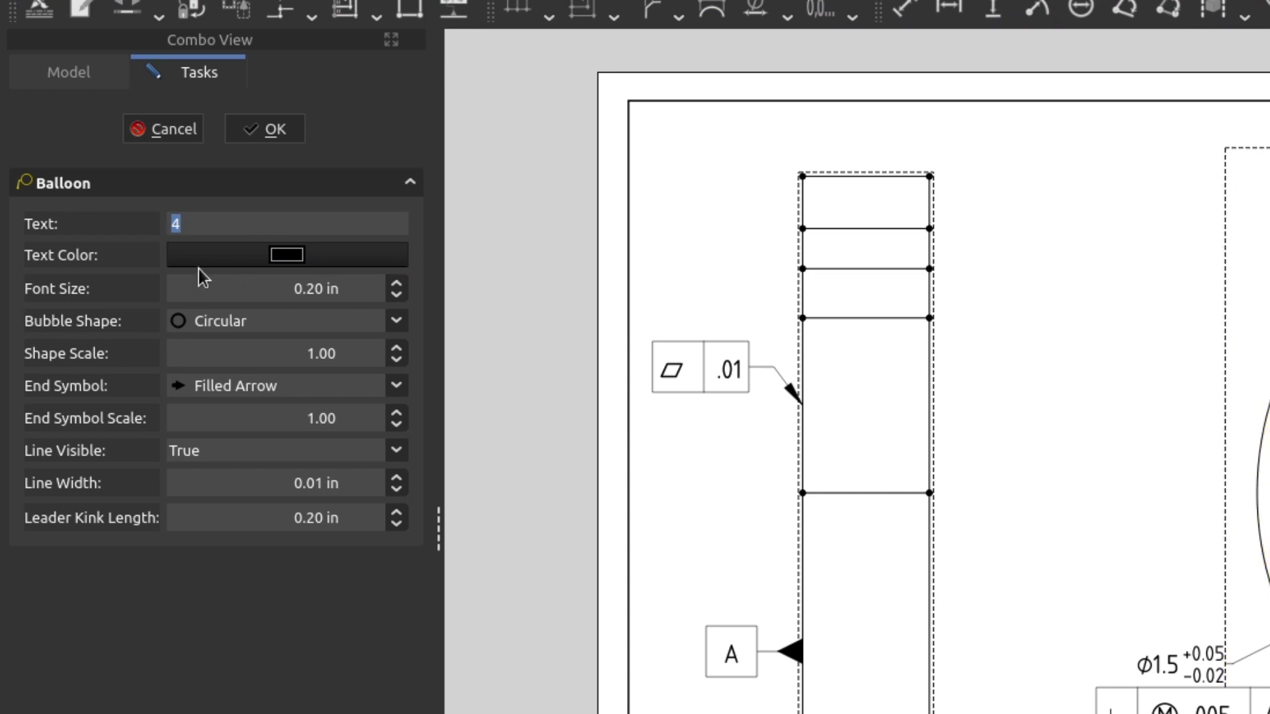
# - Give the balloon a Square bubble and Filled Triangle leader end, then move it beside the notch
pyautogui.click(272, 325)
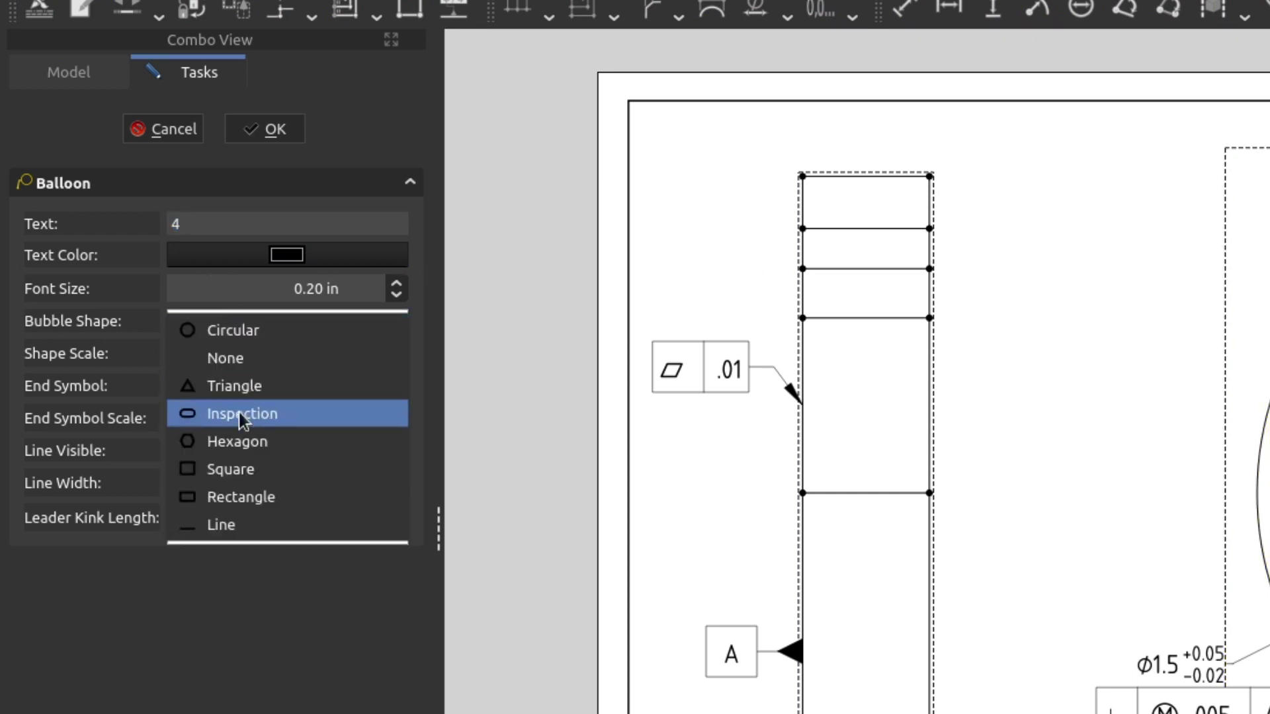
pyautogui.click(252, 477)
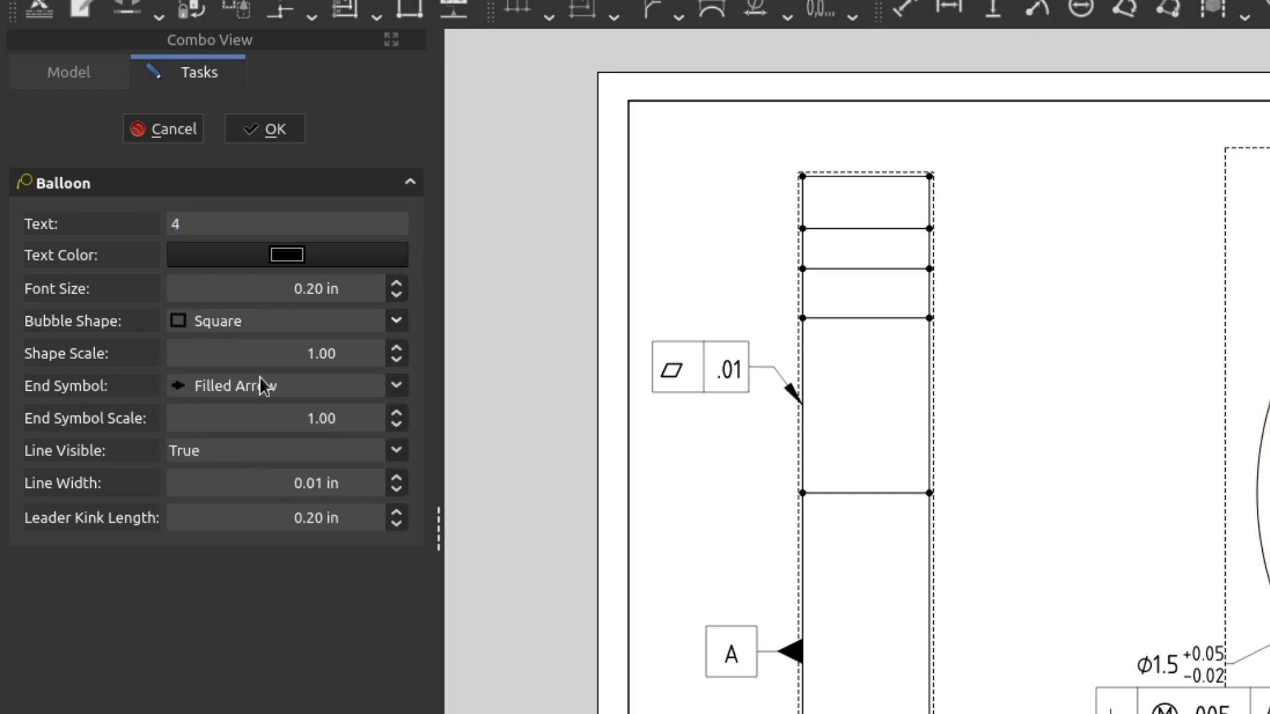
pyautogui.click(208, 393)
pyautogui.click(216, 562)
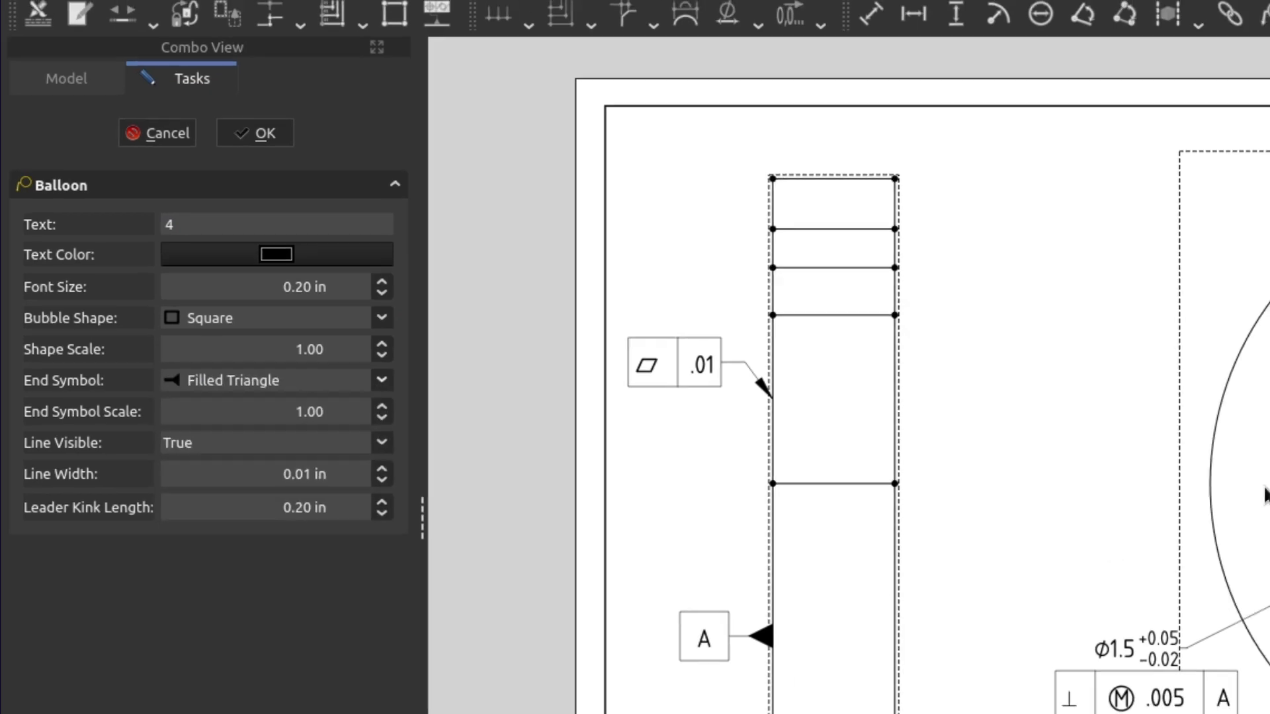
pyautogui.scroll(5, 1065, 265)
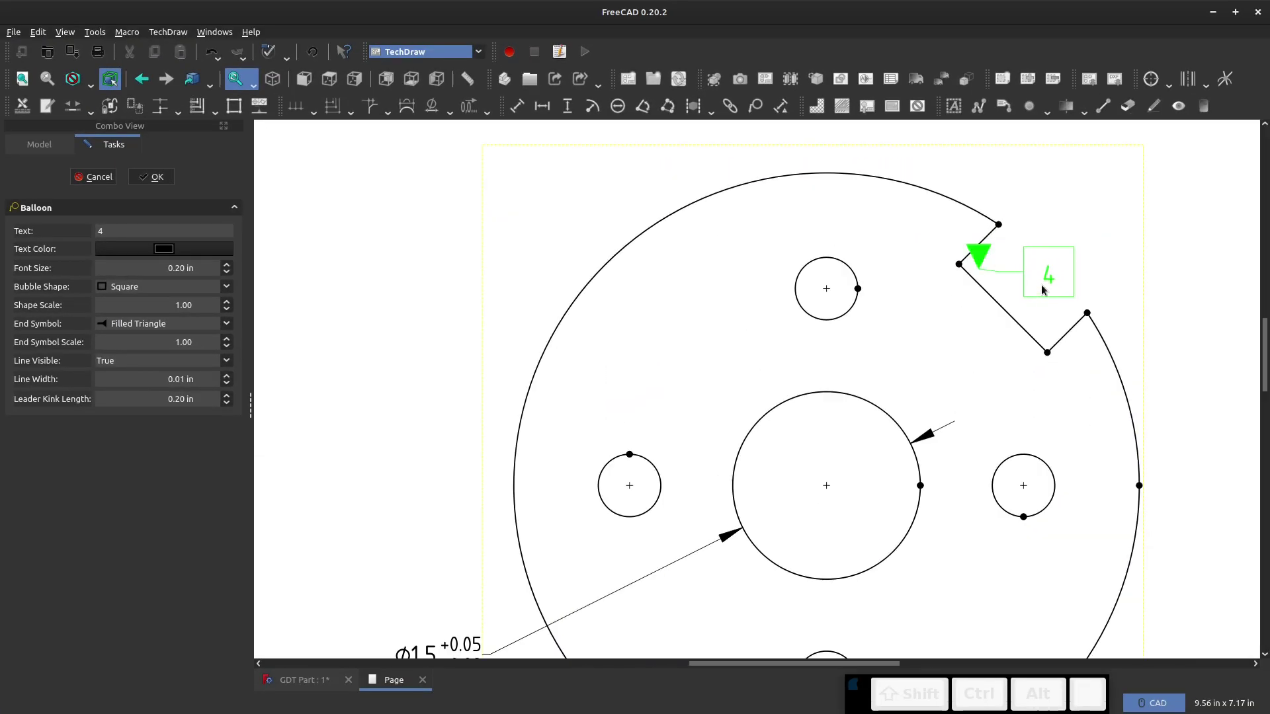
pyautogui.moveTo(1042, 290); pyautogui.dragTo(1043, 256)
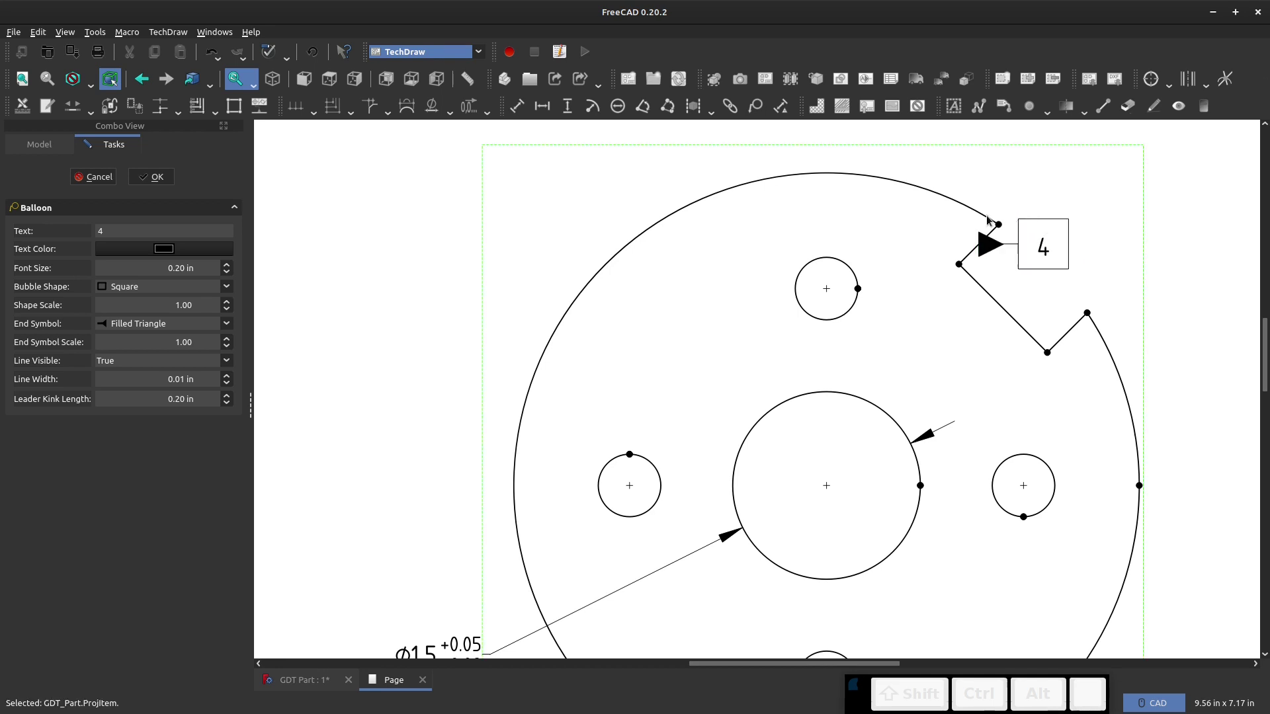
pyautogui.scroll(-6, 979, 265)
pyautogui.scroll(5, 897, 277)
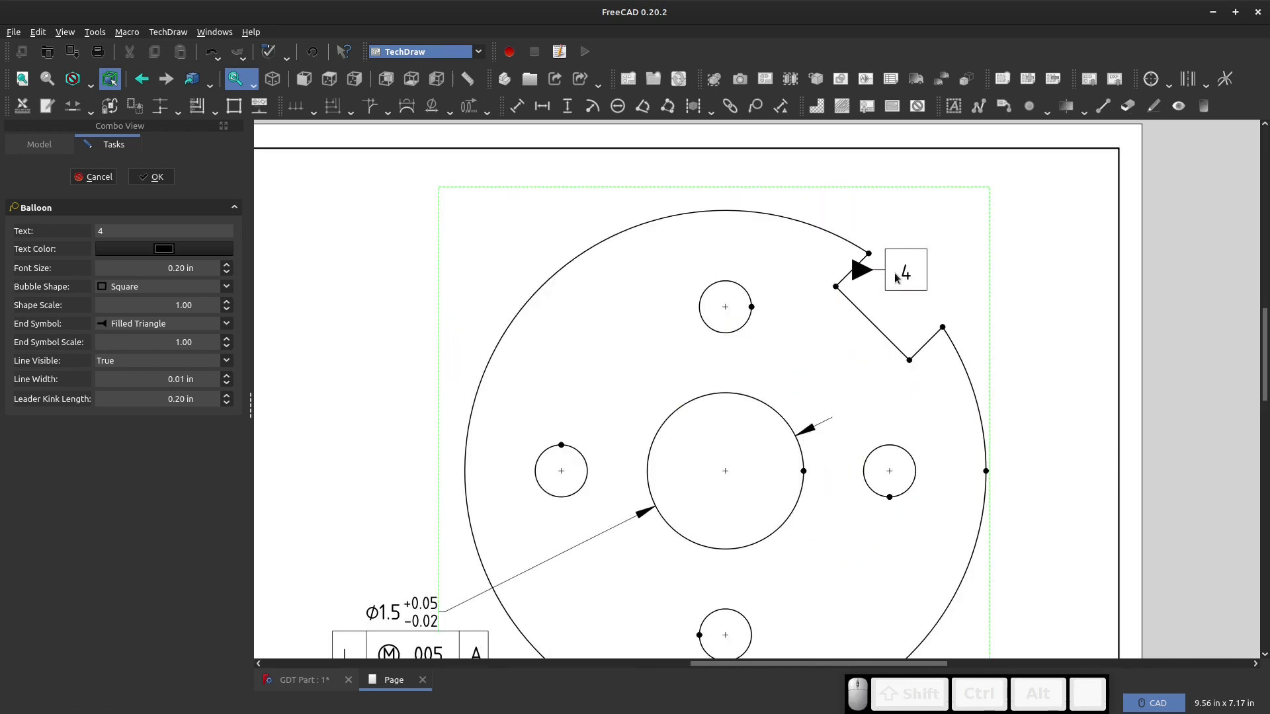
# - Change the balloon text to C and confirm the datum label
pyautogui.click(897, 278)
pyautogui.doubleClick(100, 231)
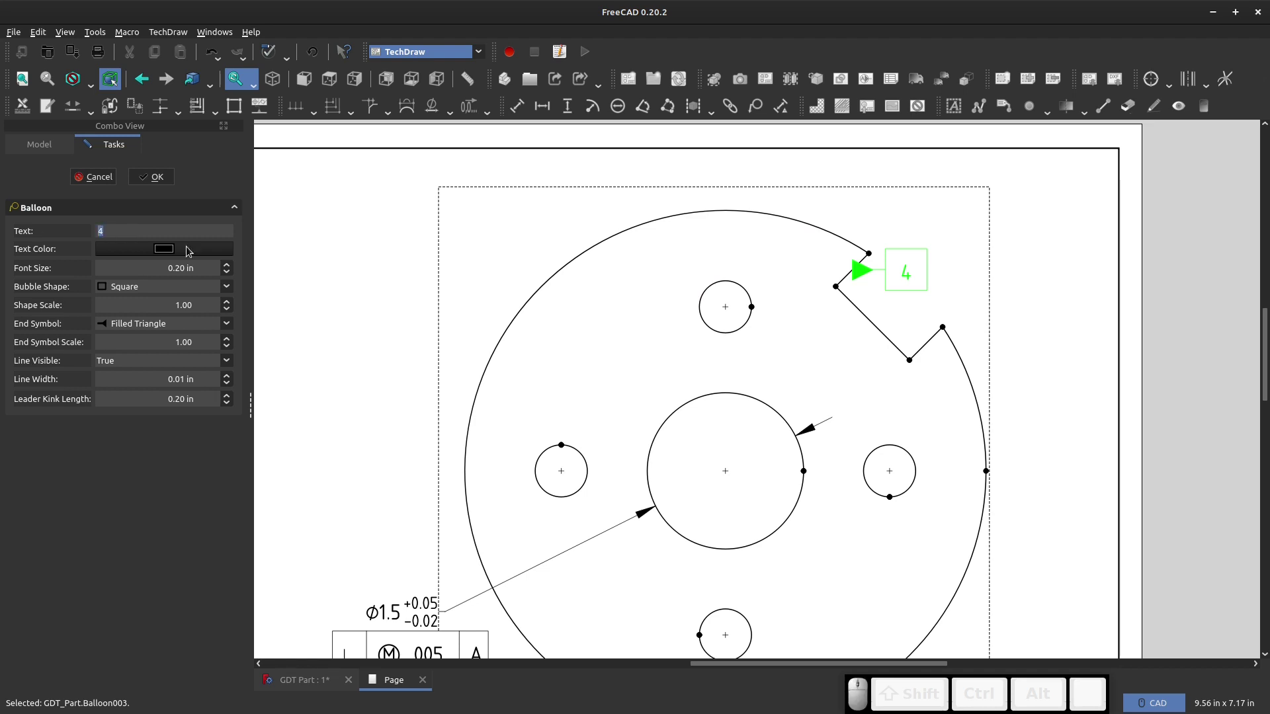
pyautogui.write('C')
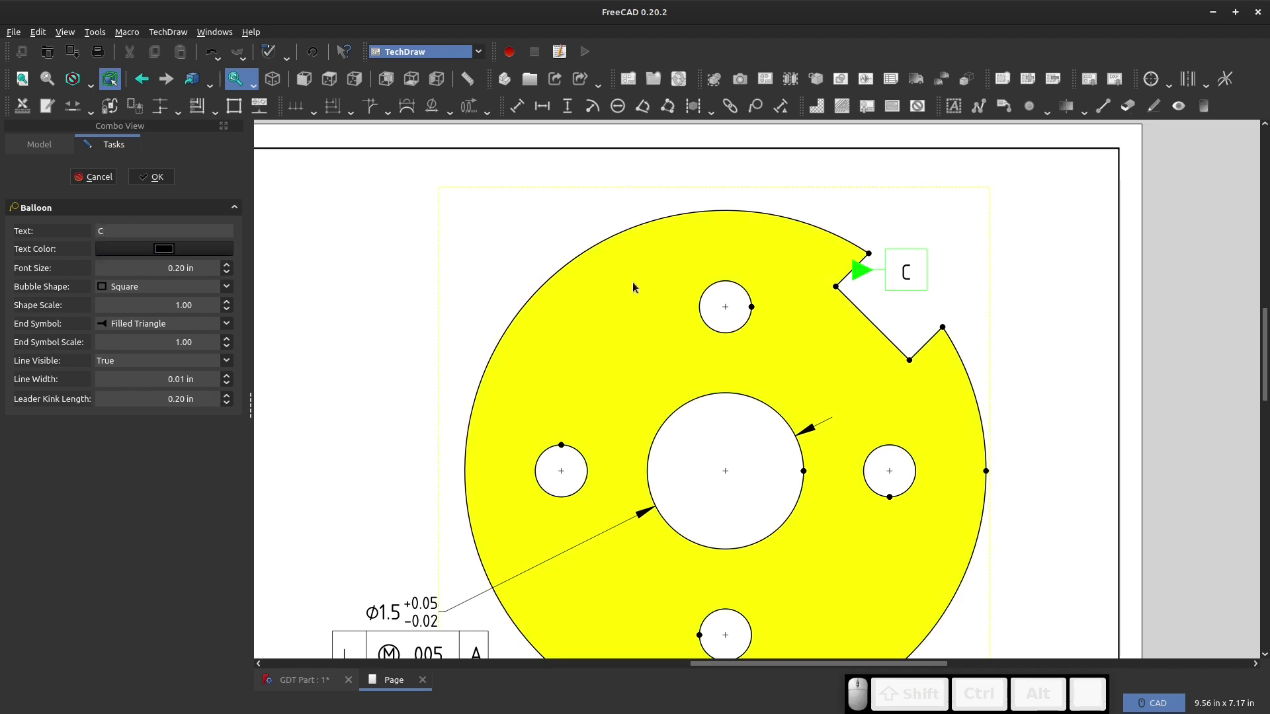
pyautogui.scroll(-1, 517, 244)
pyautogui.scroll(-2, 517, 248)
pyautogui.click(152, 177)
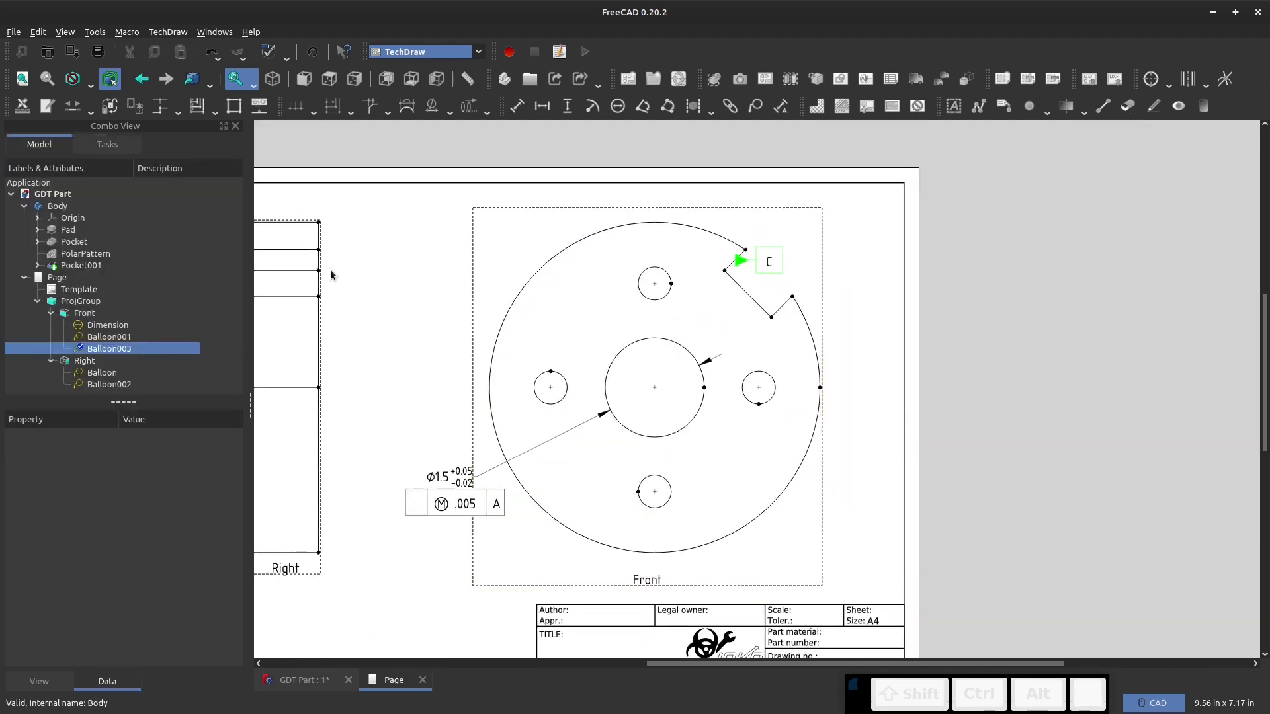
pyautogui.scroll(-2, 851, 354)
pyautogui.scroll(2, 621, 369)
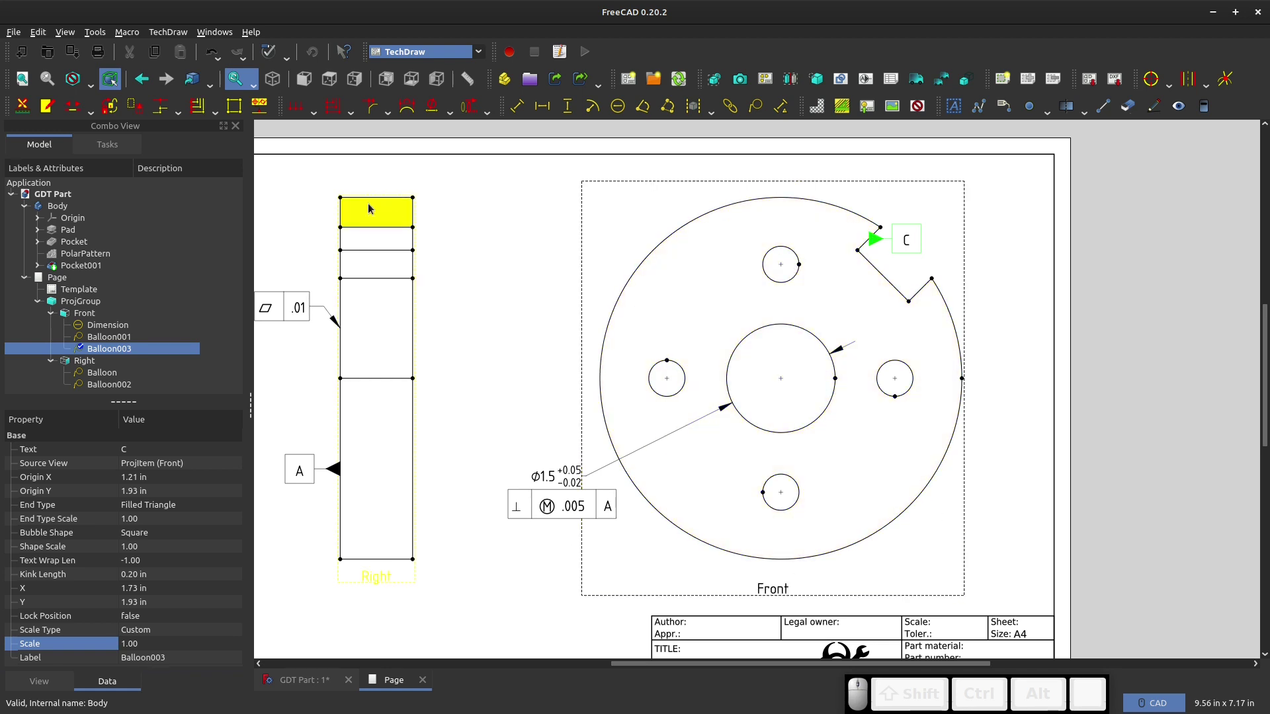
pyautogui.click(260, 107)
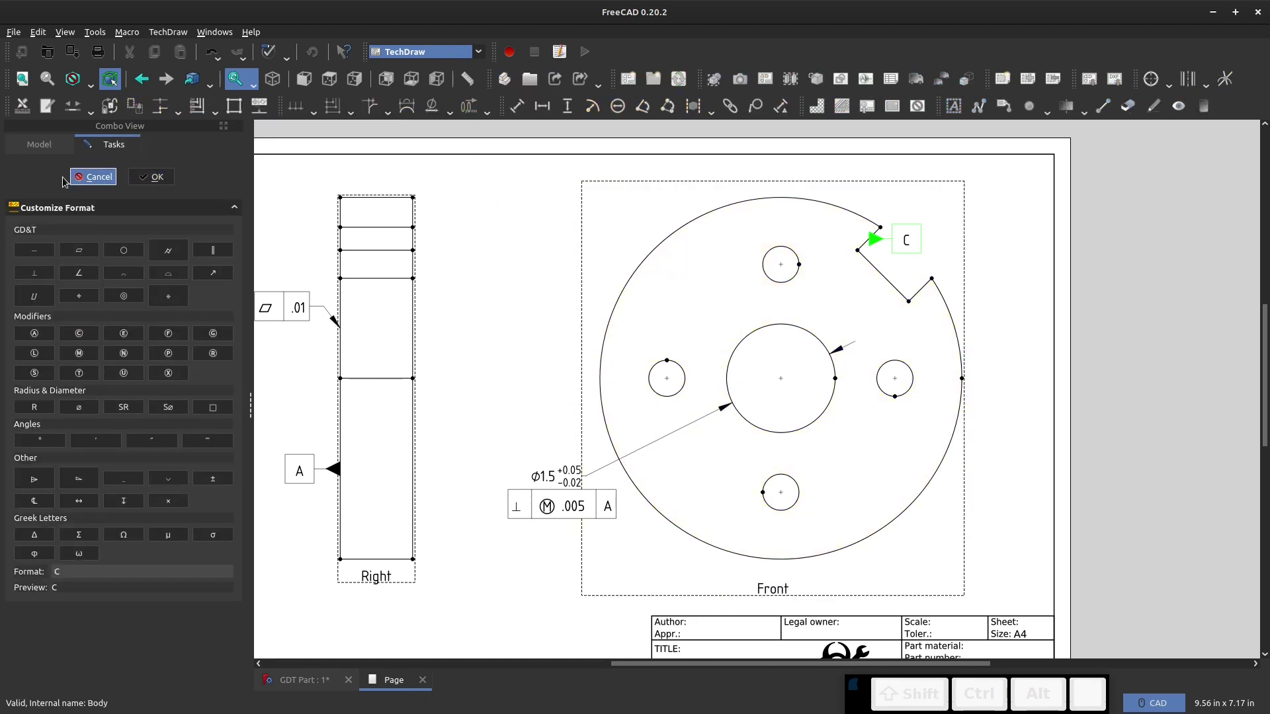
# - Add a Ø0.5 diameter dimension to the top bolt hole, placed up-left outside the disc
pyautogui.click(84, 178)
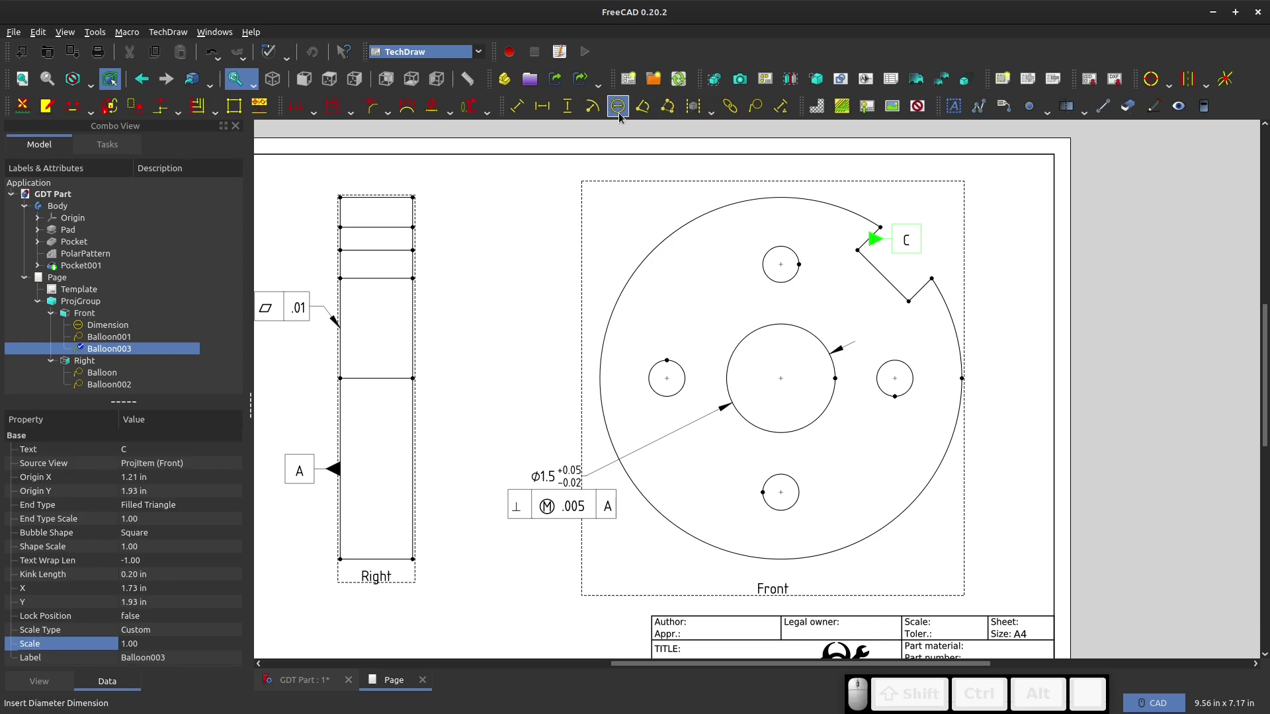
pyautogui.click(765, 255)
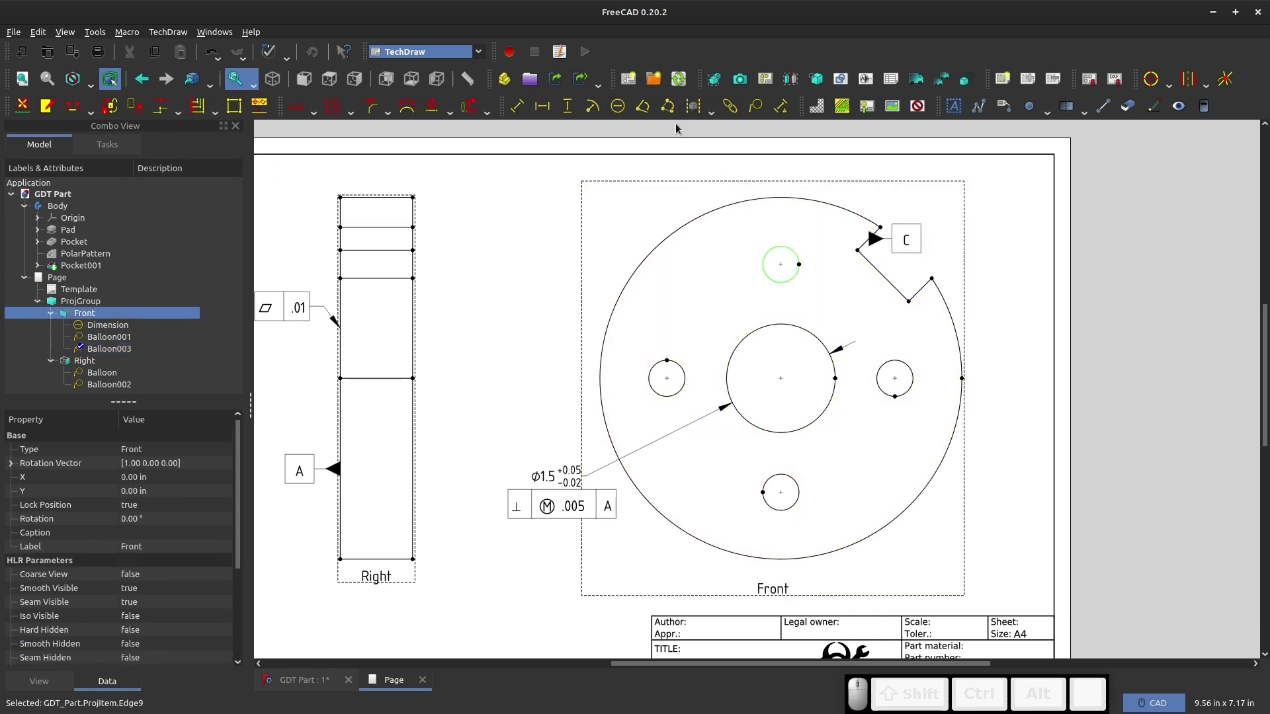
pyautogui.click(618, 106)
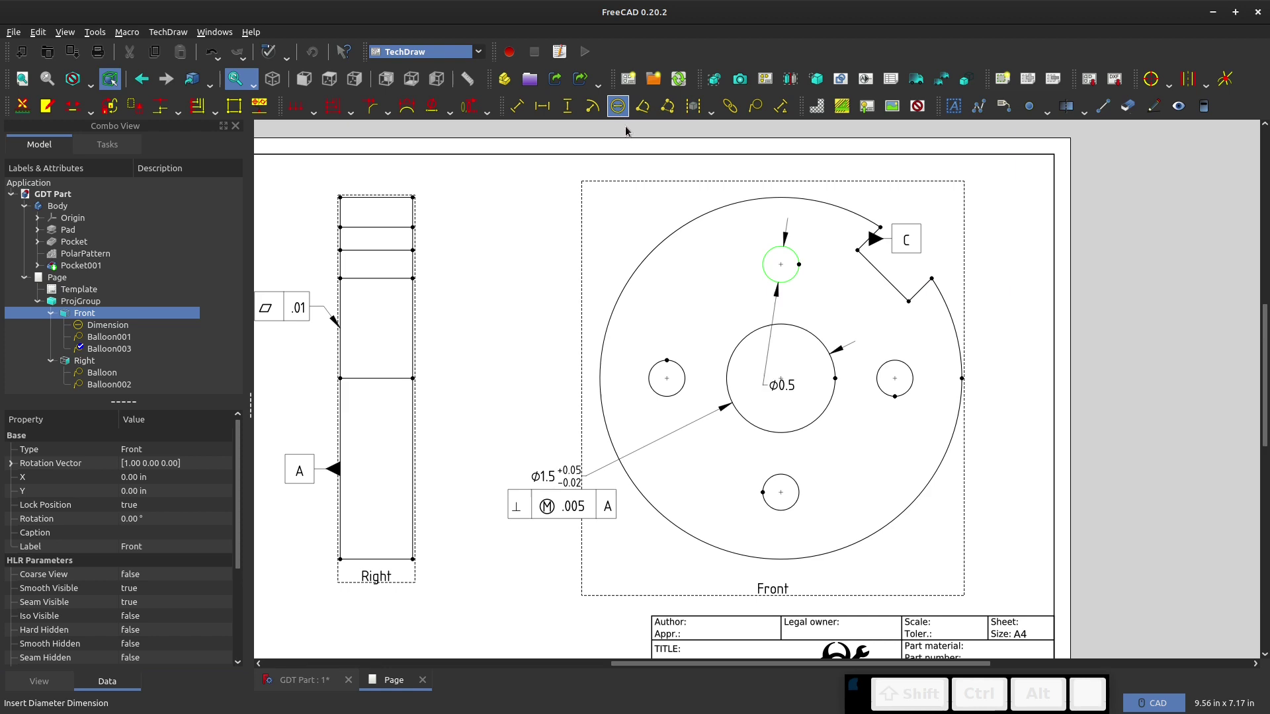
pyautogui.moveTo(780, 388); pyautogui.dragTo(529, 223)
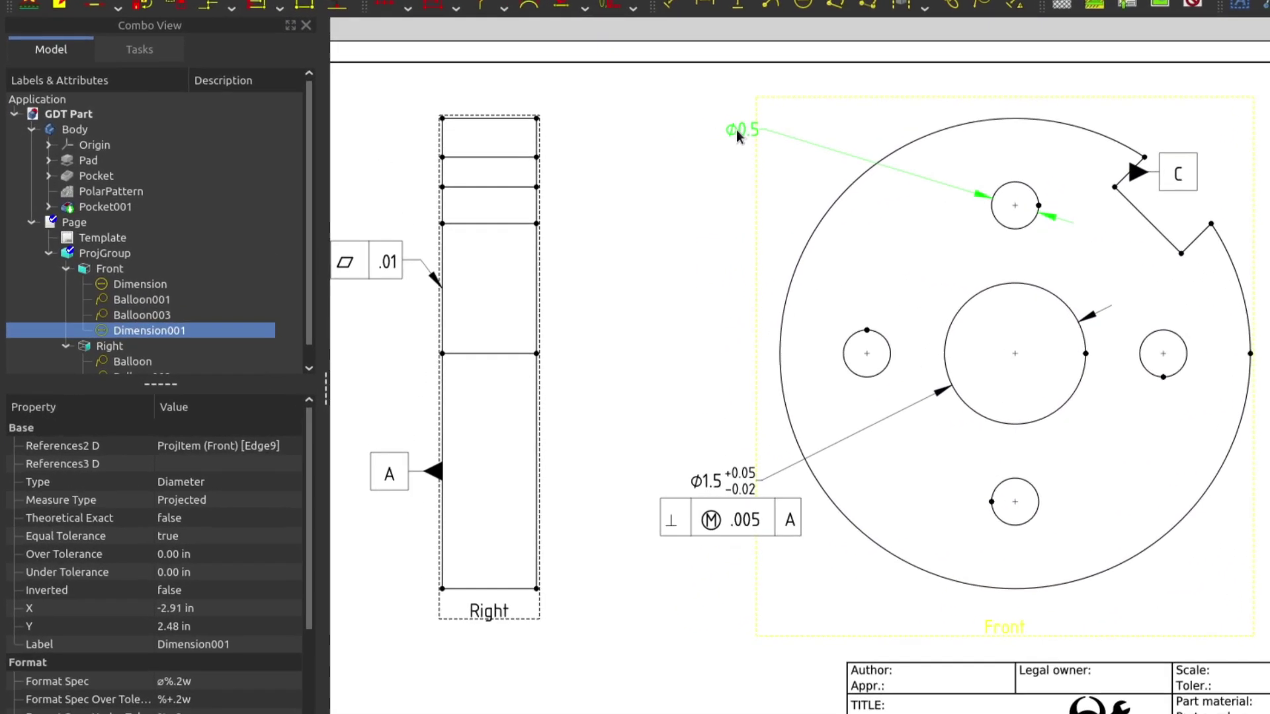
# - Give the Ø0.5 dimension an equal overtolerance of 0.02
pyautogui.doubleClick(529, 213)
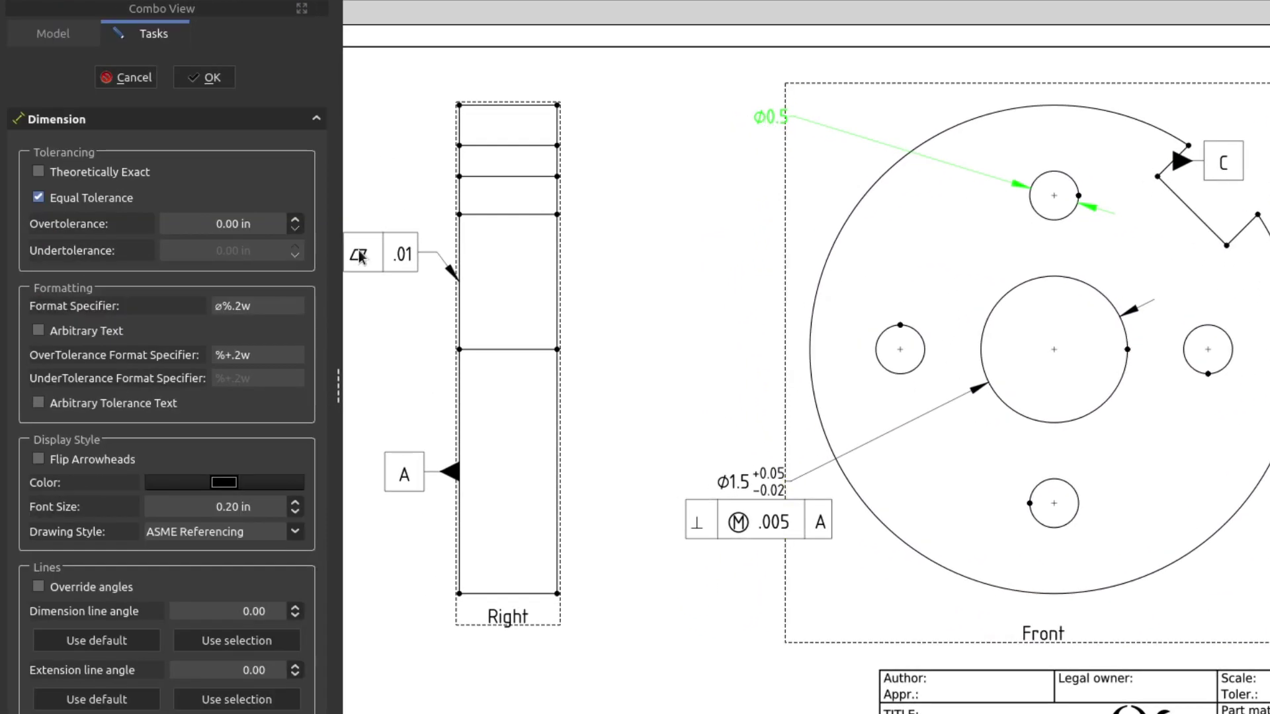
pyautogui.click(213, 649)
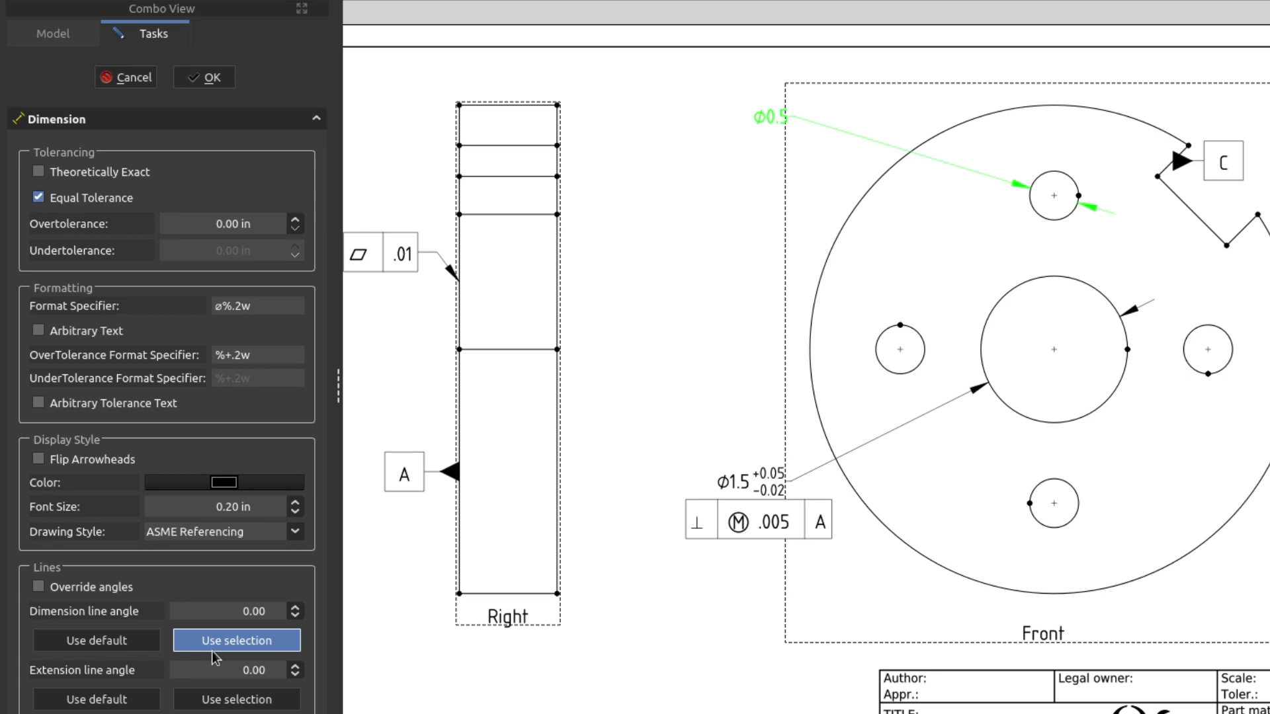
pyautogui.click(216, 222)
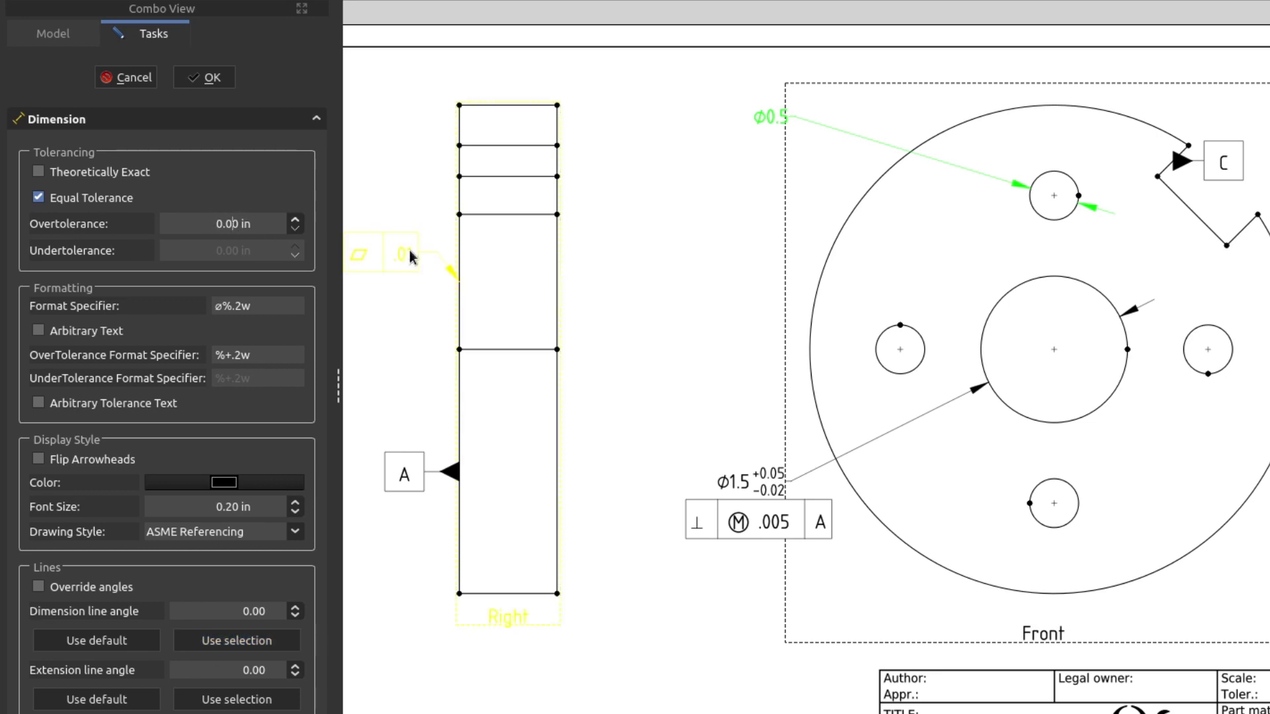
pyautogui.write('2')
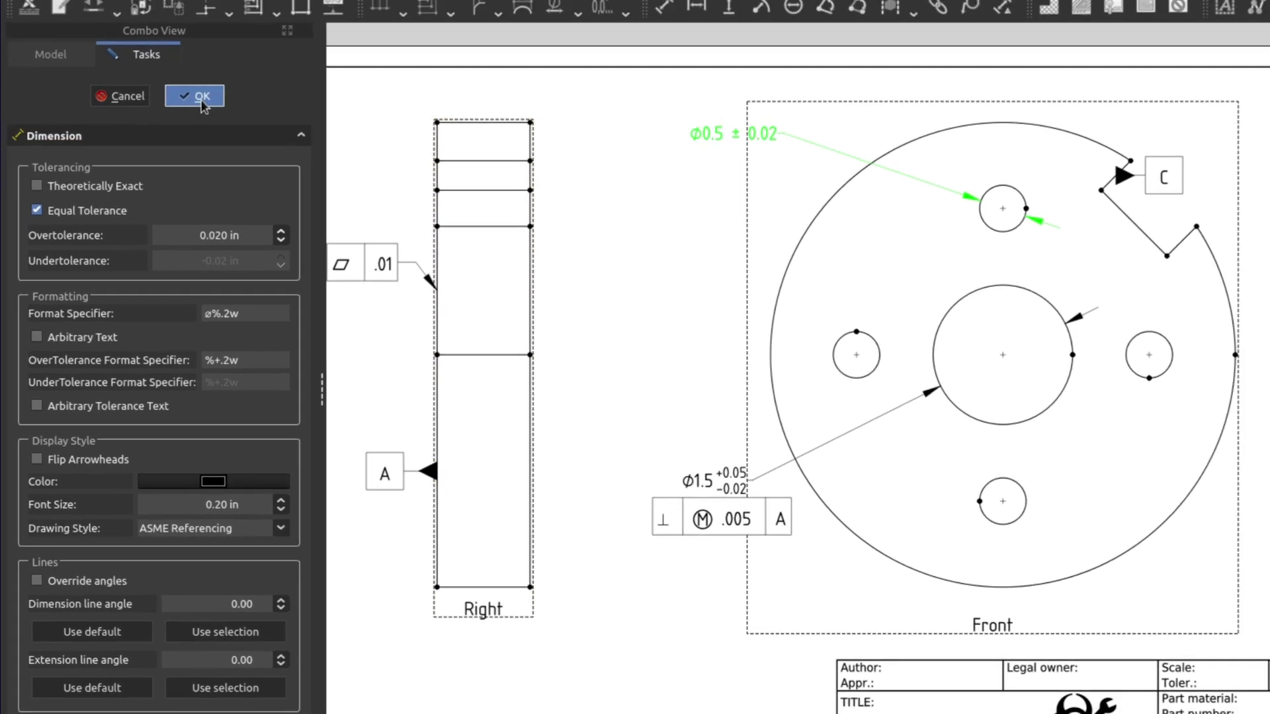
pyautogui.click(201, 100)
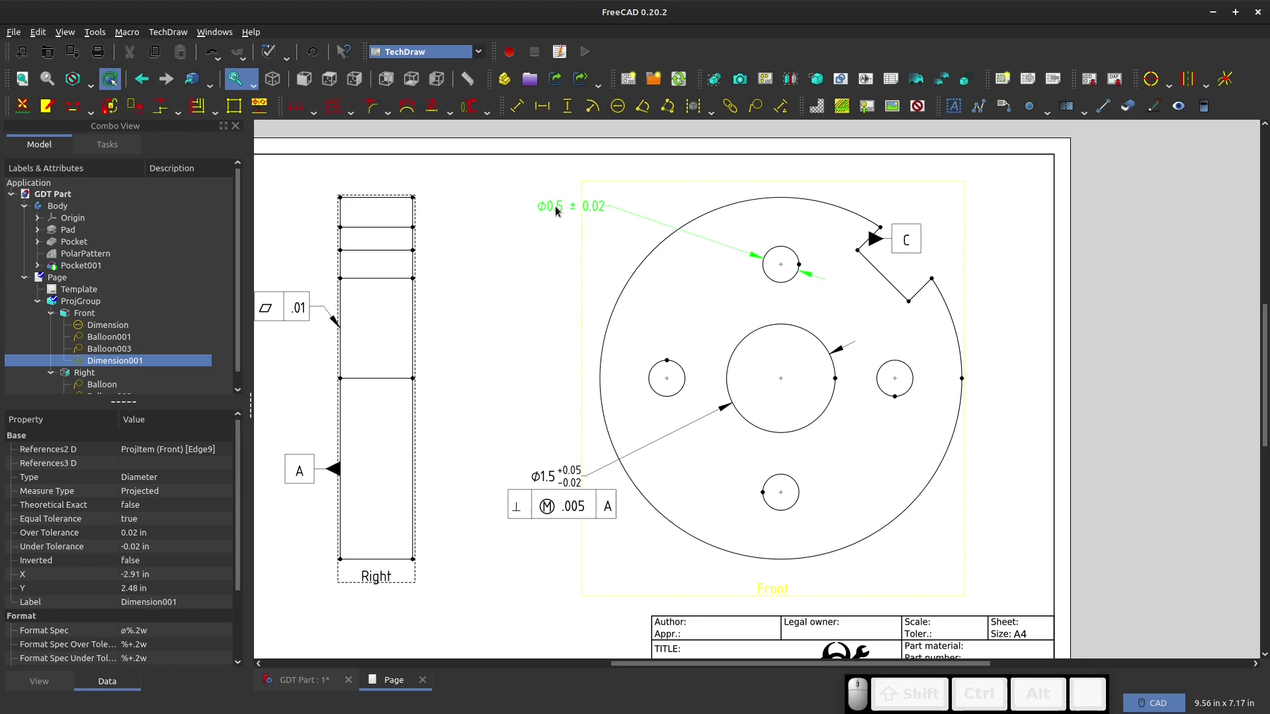
pyautogui.doubleClick(712, 133)
pyautogui.click(549, 218)
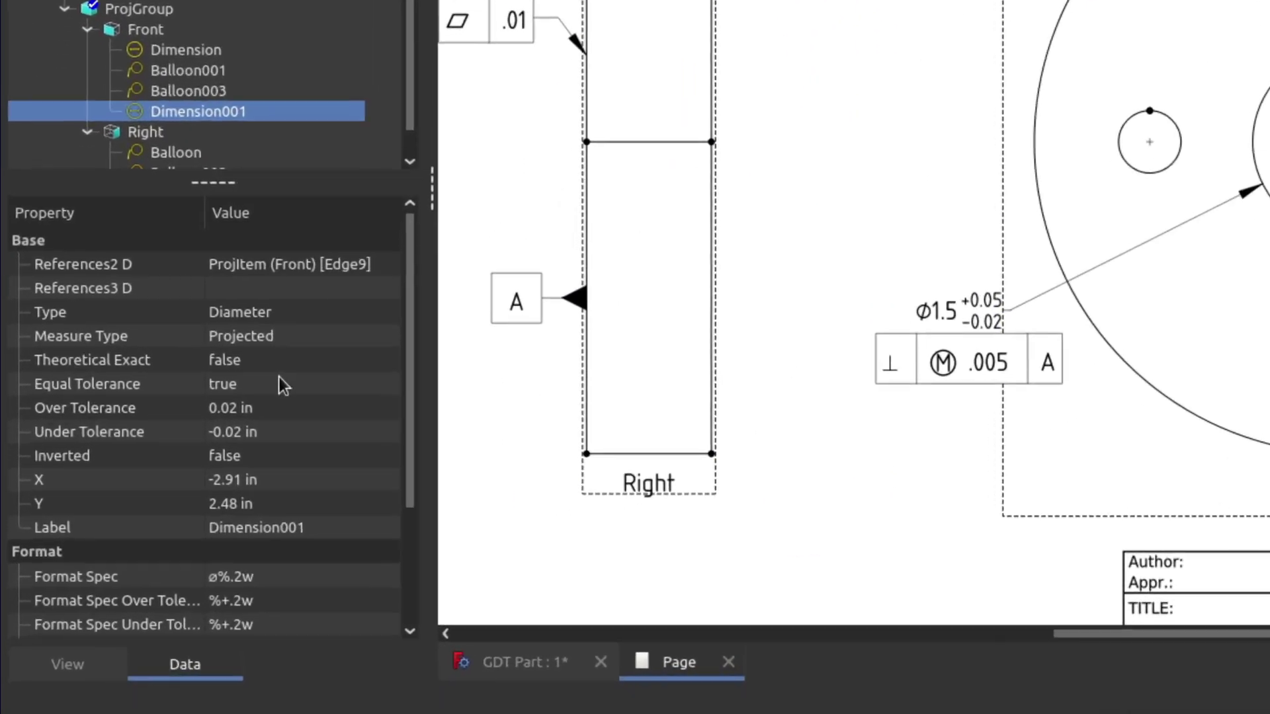
# - Prefix the dimension's Format Spec with '4X' and nudge the label upward
pyautogui.click(234, 556)
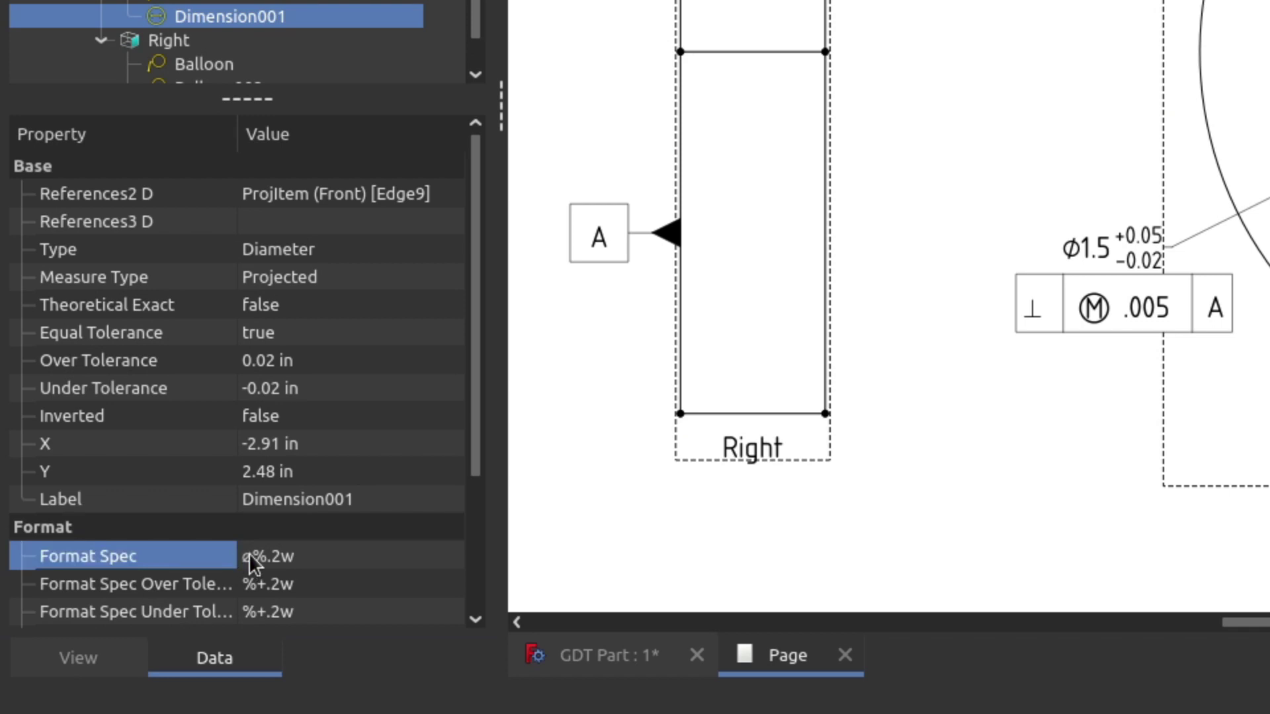
pyautogui.click(249, 556)
pyautogui.click(270, 557)
pyautogui.press('Home')
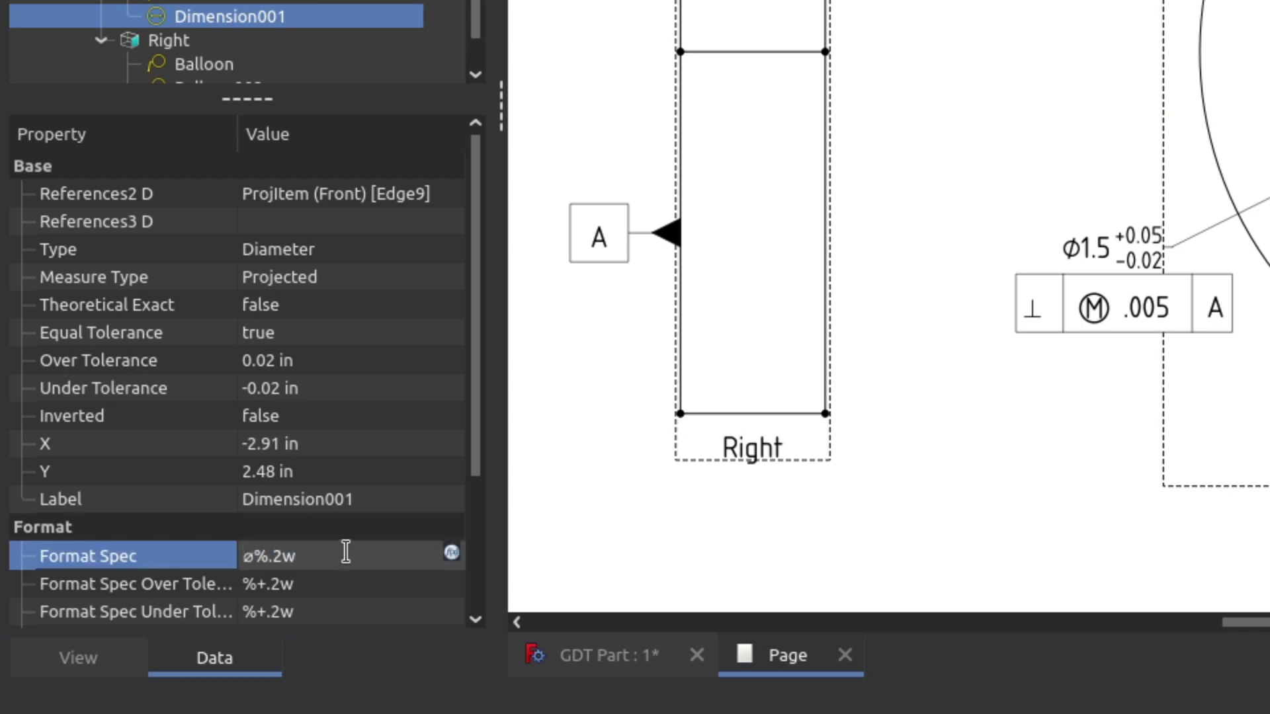
pyautogui.write('4X')
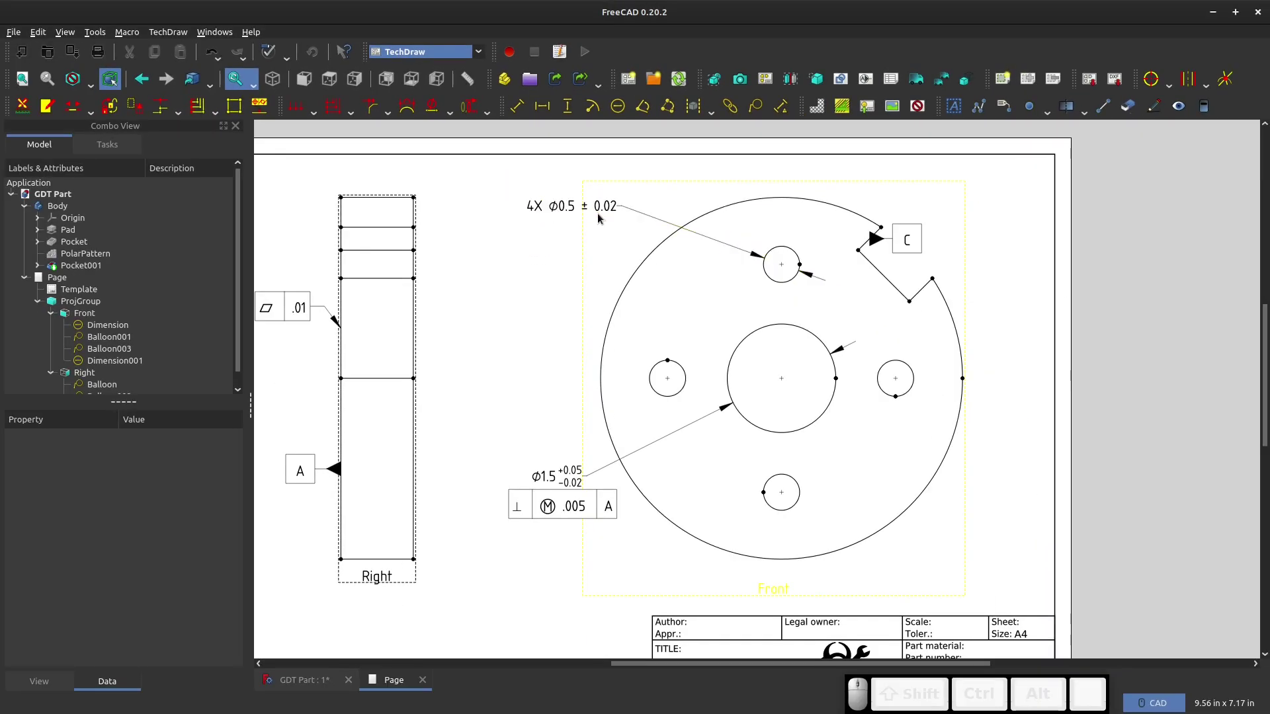
pyautogui.moveTo(598, 213); pyautogui.dragTo(597, 196)
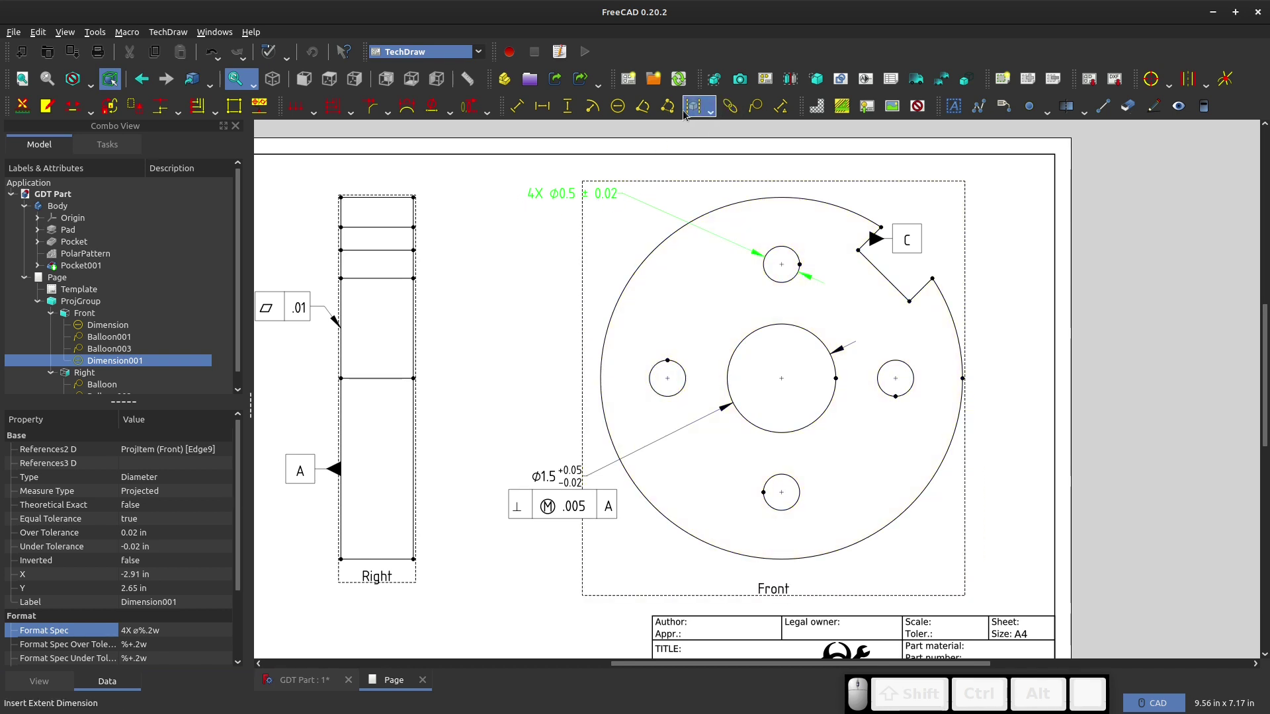
# - Attach balloon 5 to the top hole and drag it beside the 4X Ø0.5 note
pyautogui.click(765, 277)
pyautogui.click(754, 106)
pyautogui.click(804, 230)
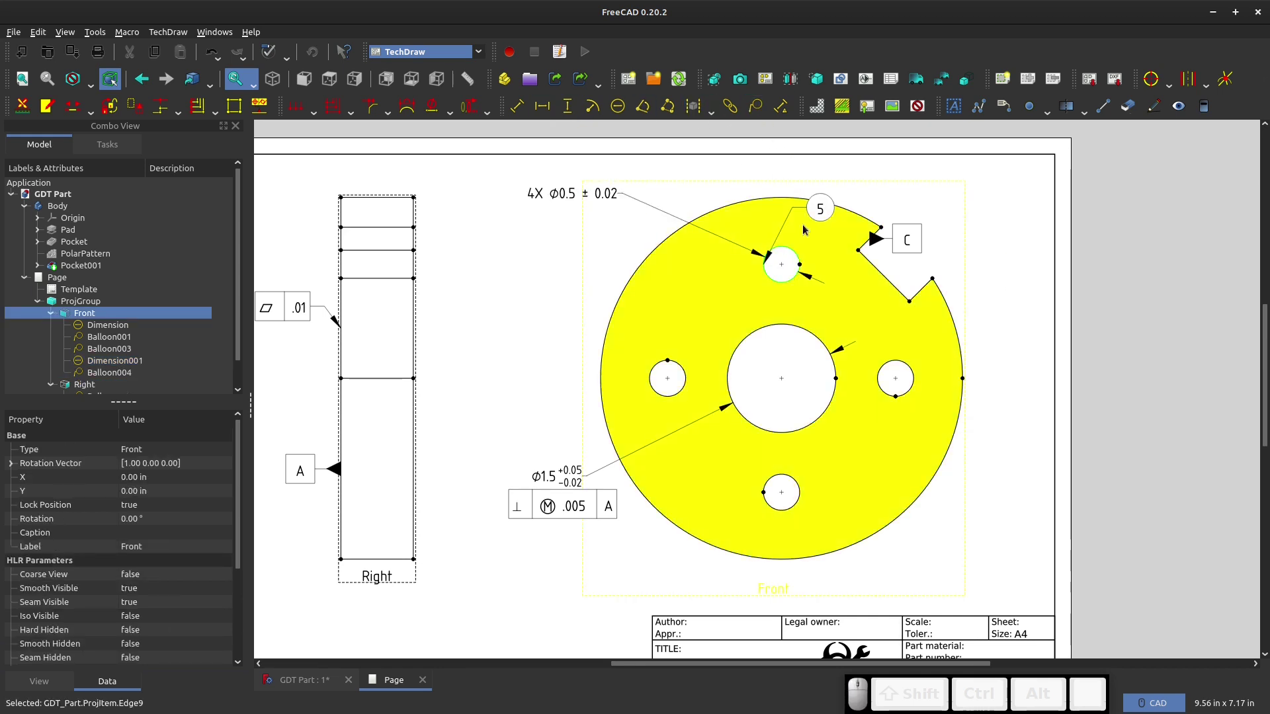
pyautogui.click(730, 216)
pyautogui.moveTo(820, 209); pyautogui.dragTo(533, 228)
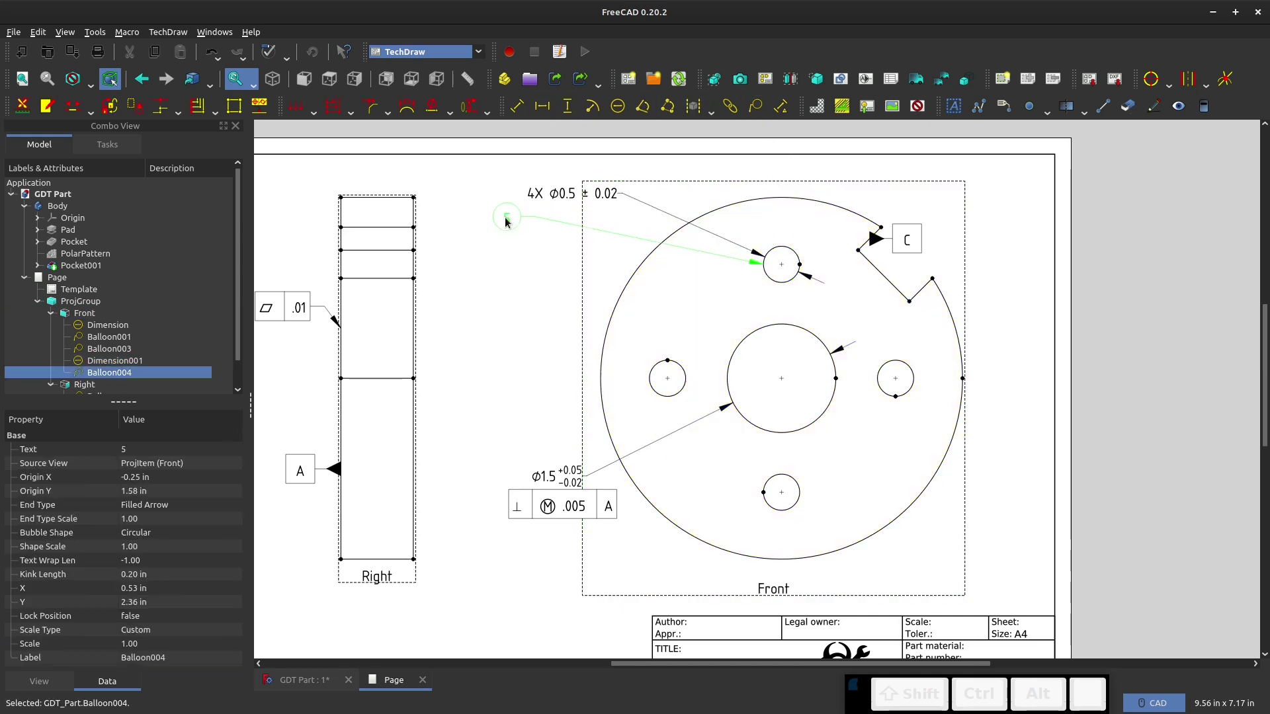
pyautogui.doubleClick(533, 229)
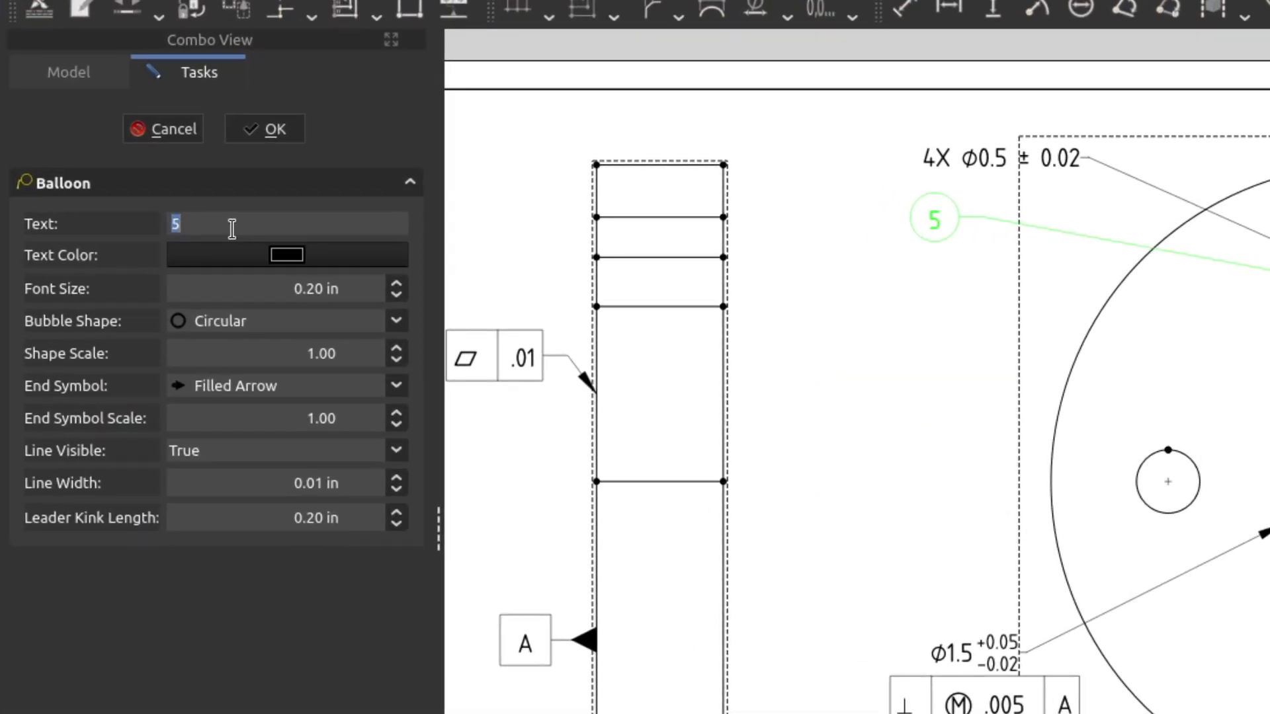
# - Make balloon 5 a Rectangle with Line Visible set to False
pyautogui.click(228, 321)
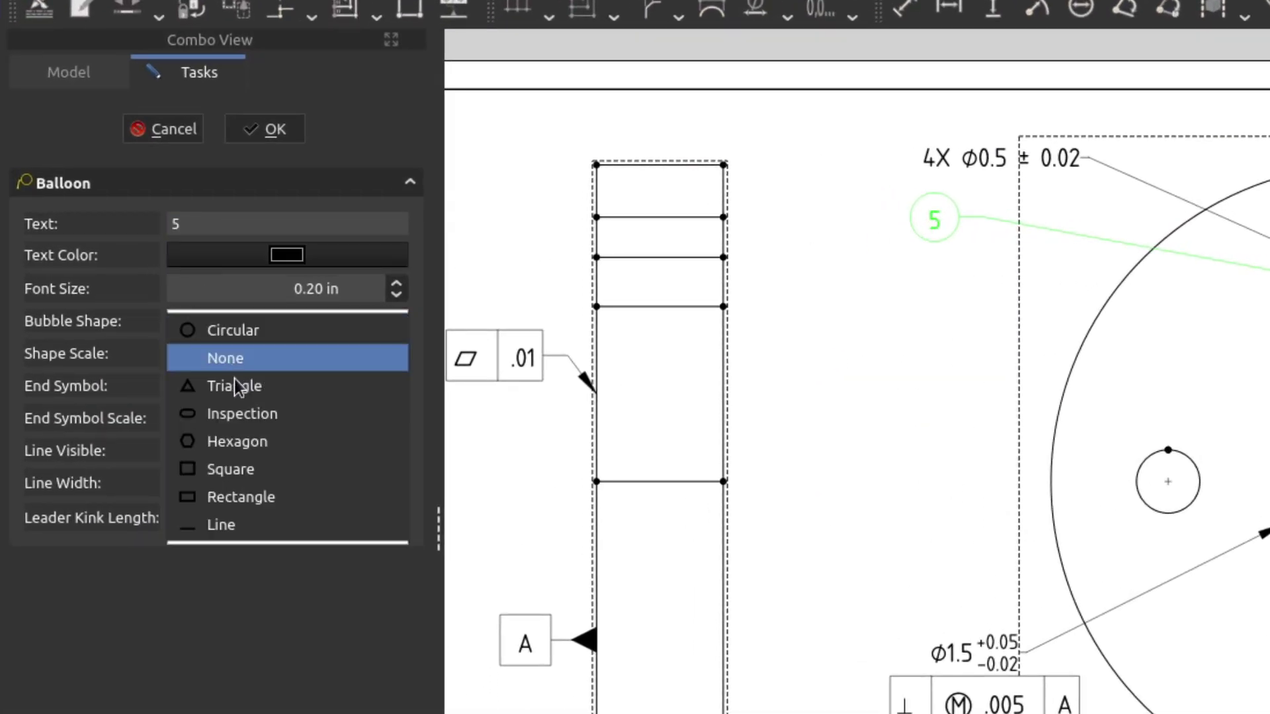
pyautogui.click(256, 496)
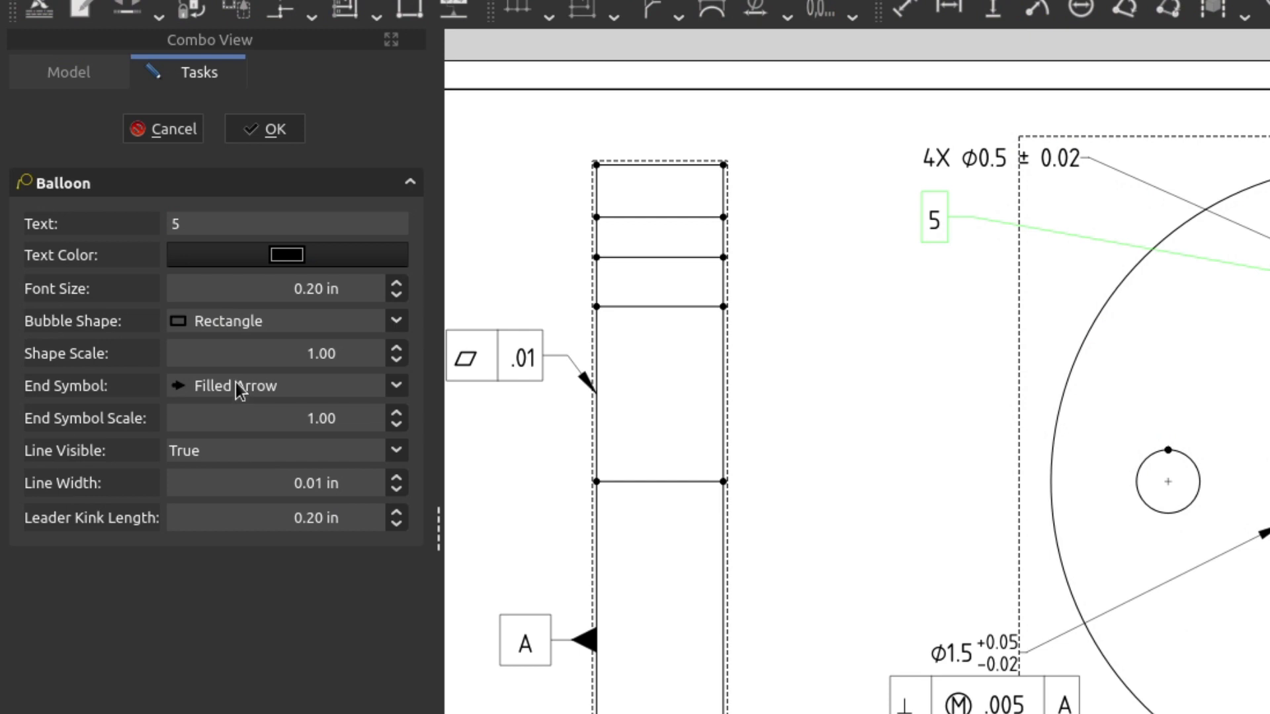
pyautogui.click(240, 332)
pyautogui.click(240, 330)
pyautogui.click(205, 453)
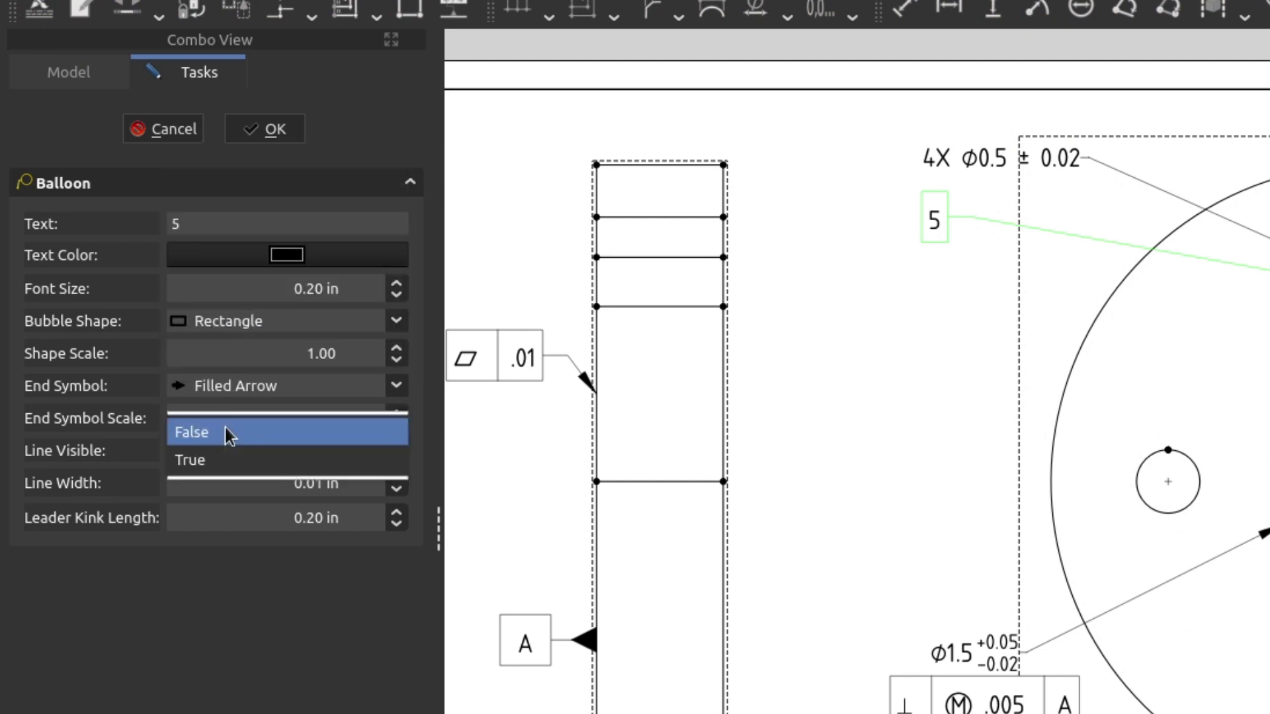
pyautogui.click(224, 430)
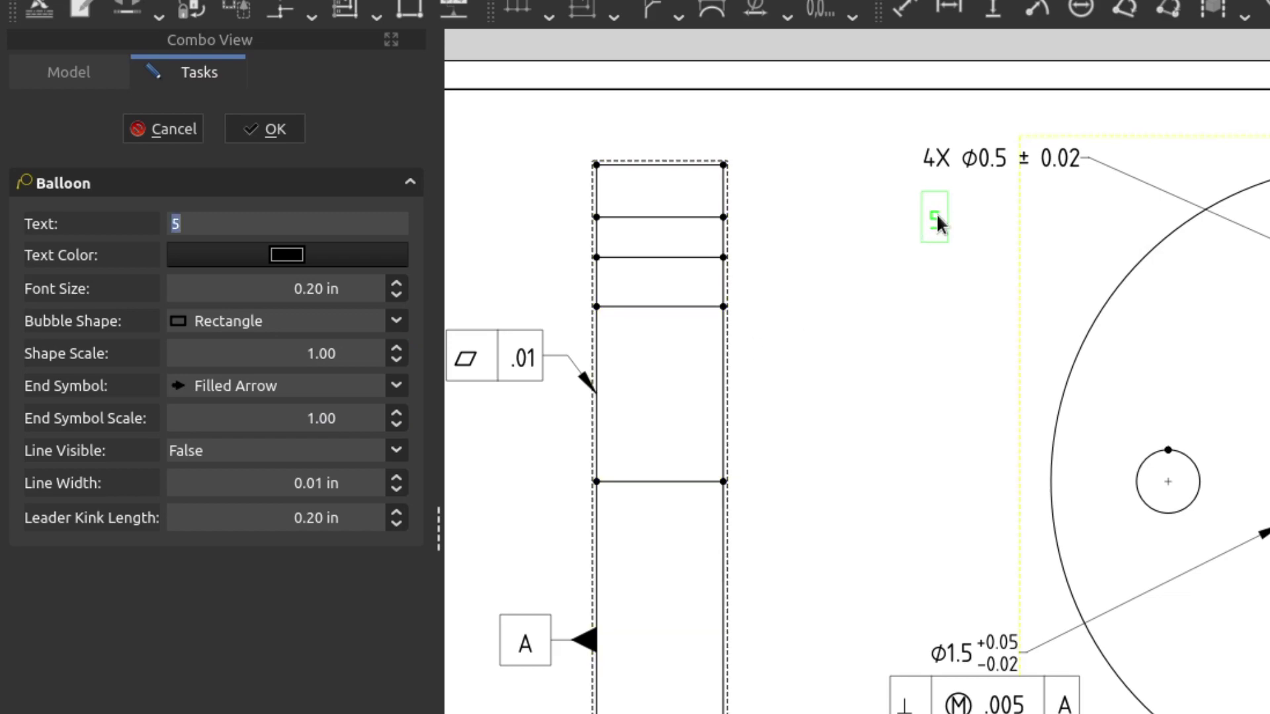
pyautogui.click(268, 129)
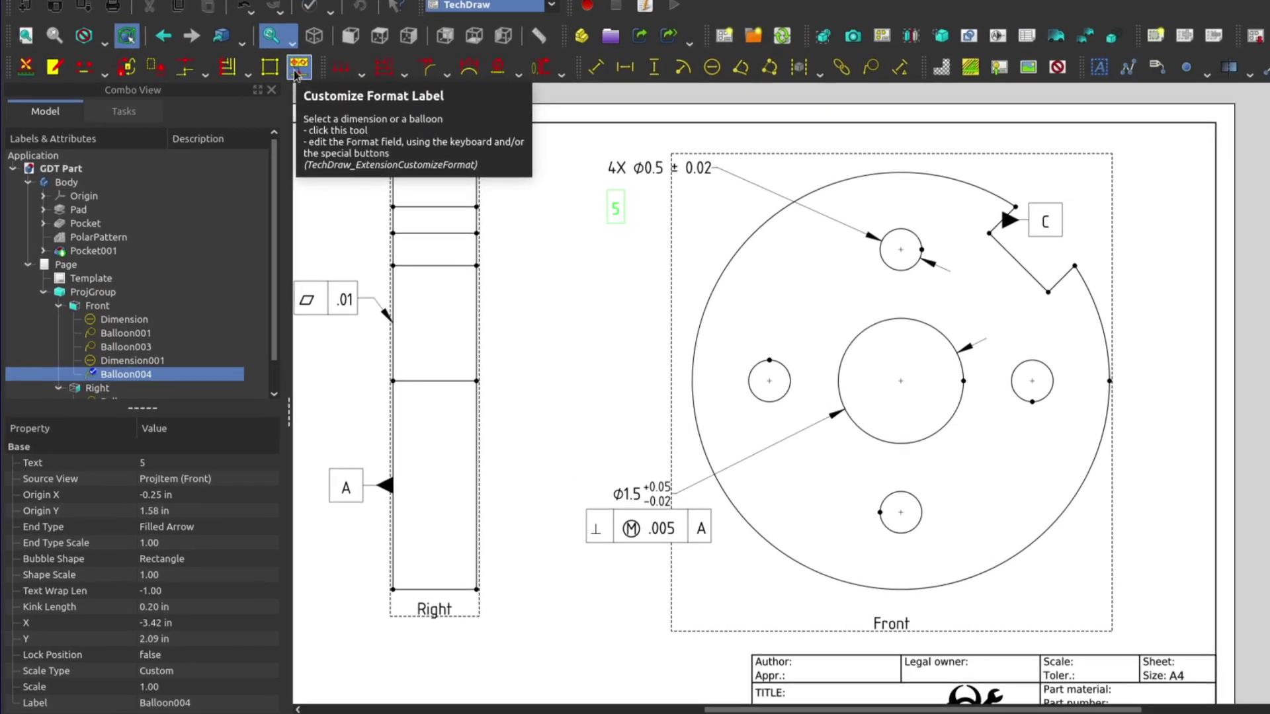
# - Rewrite balloon 5's format as a position frame ⌖|Ⓜ.005|A|B|C|D|E|F
pyautogui.click(257, 110)
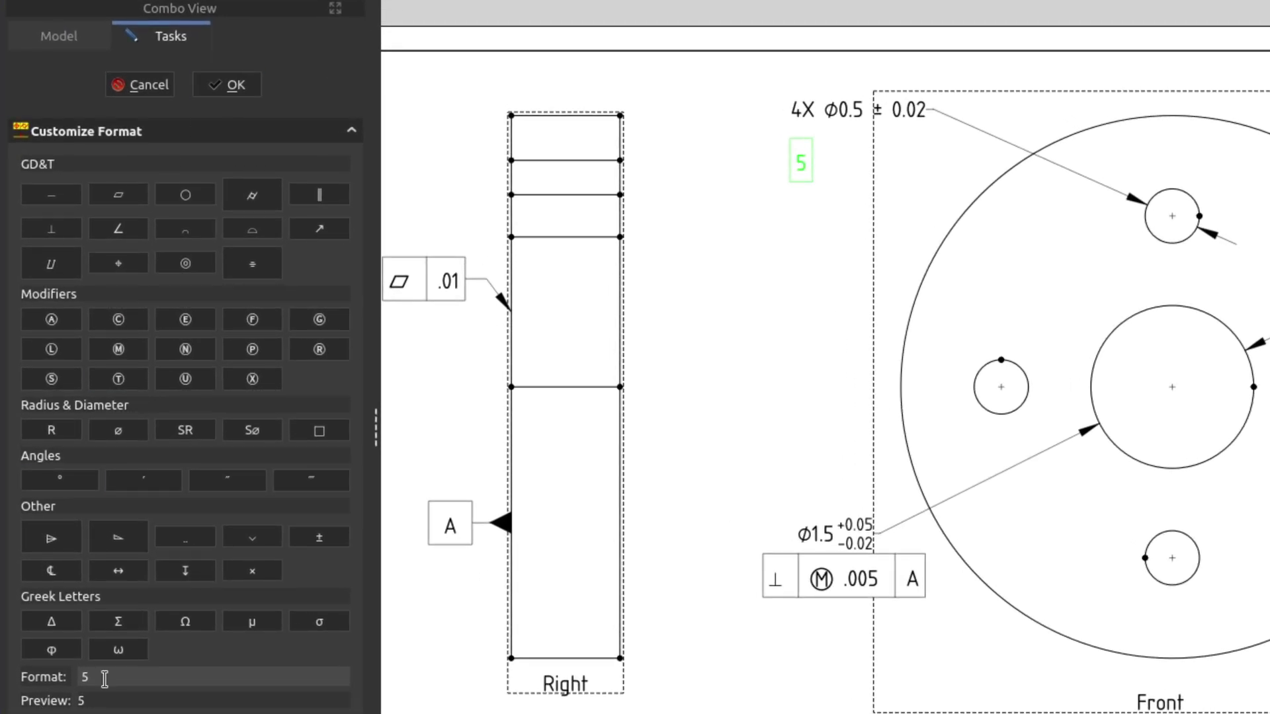
pyautogui.press('BackSpace')
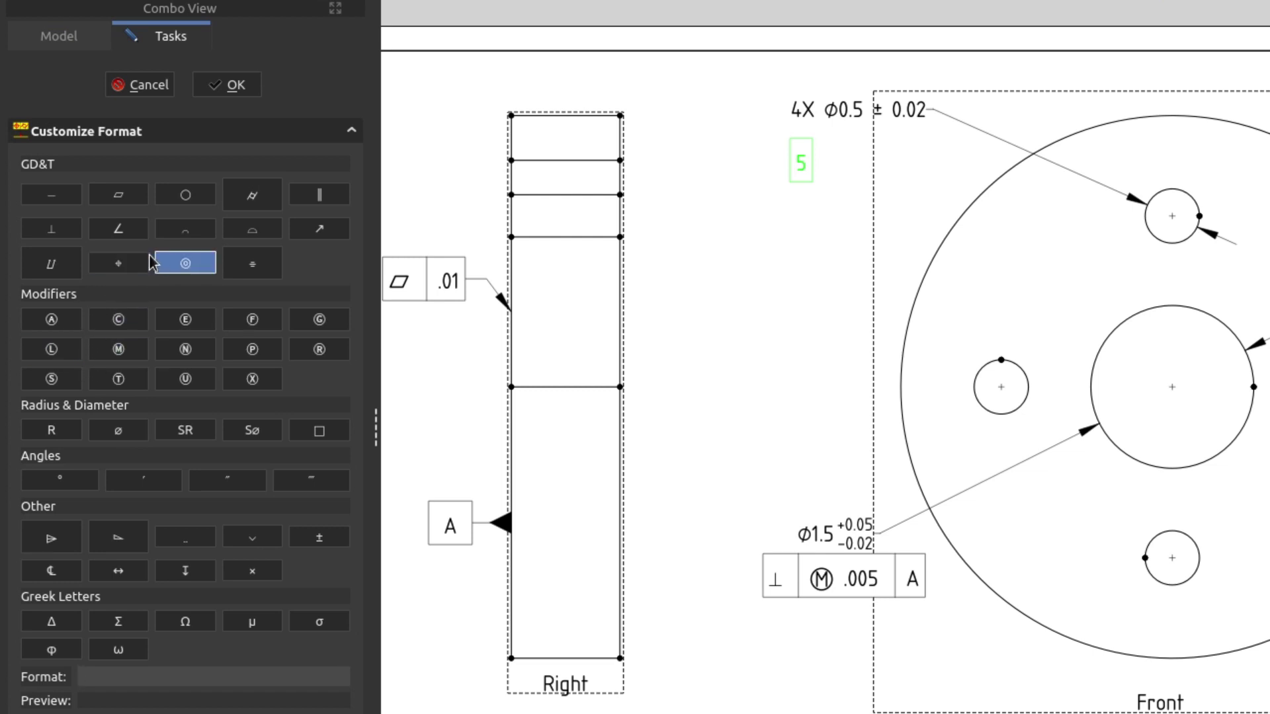
pyautogui.click(118, 680)
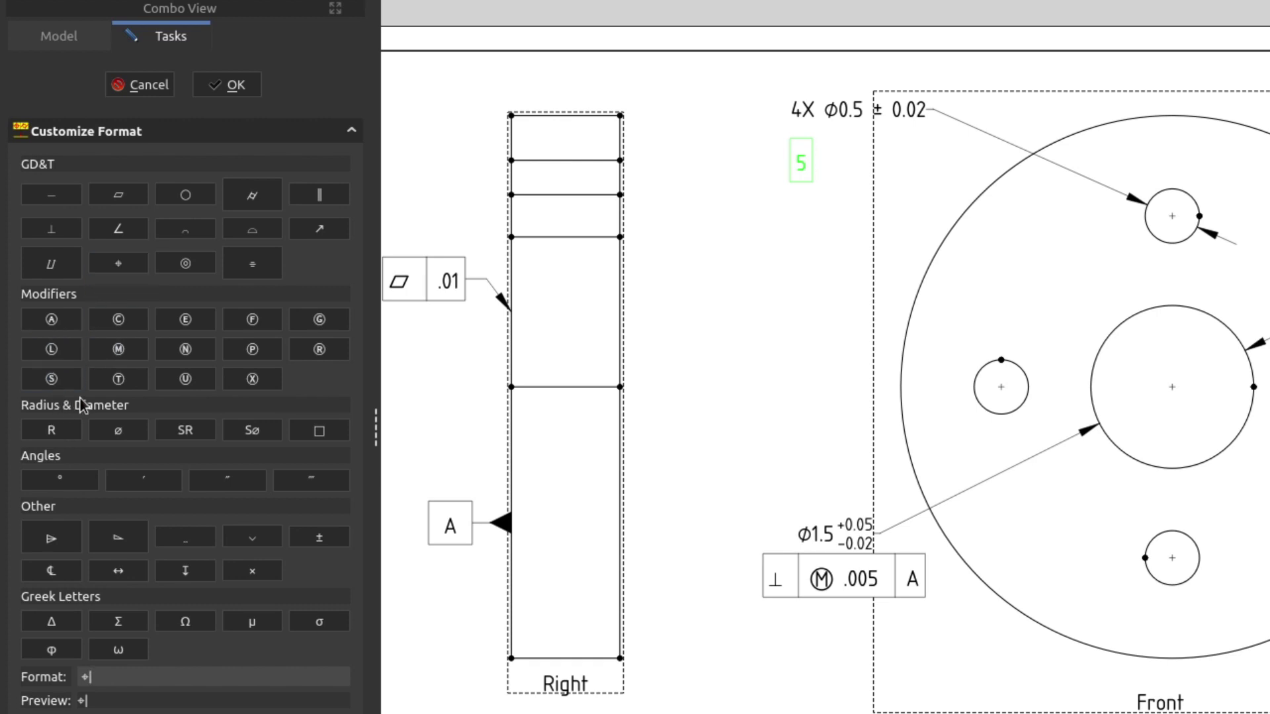
pyautogui.click(119, 350)
pyautogui.click(126, 676)
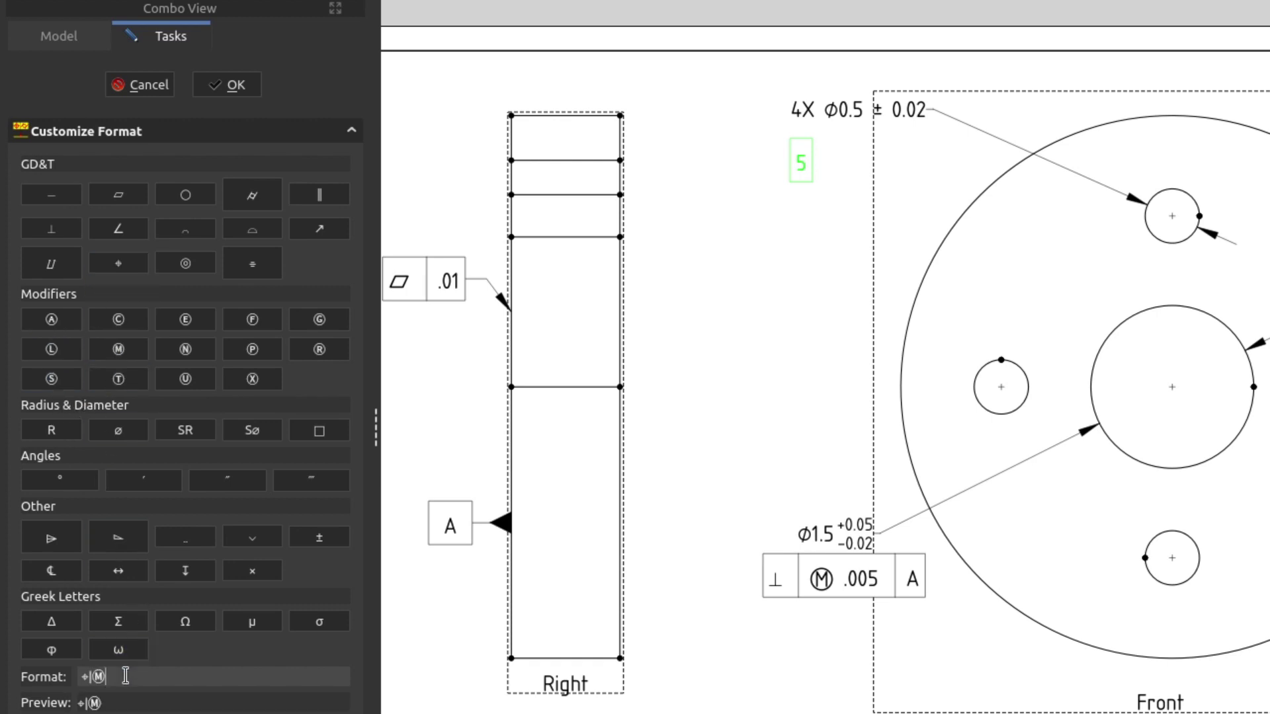
pyautogui.write('.00')
pyautogui.write('|')
pyautogui.click(122, 675)
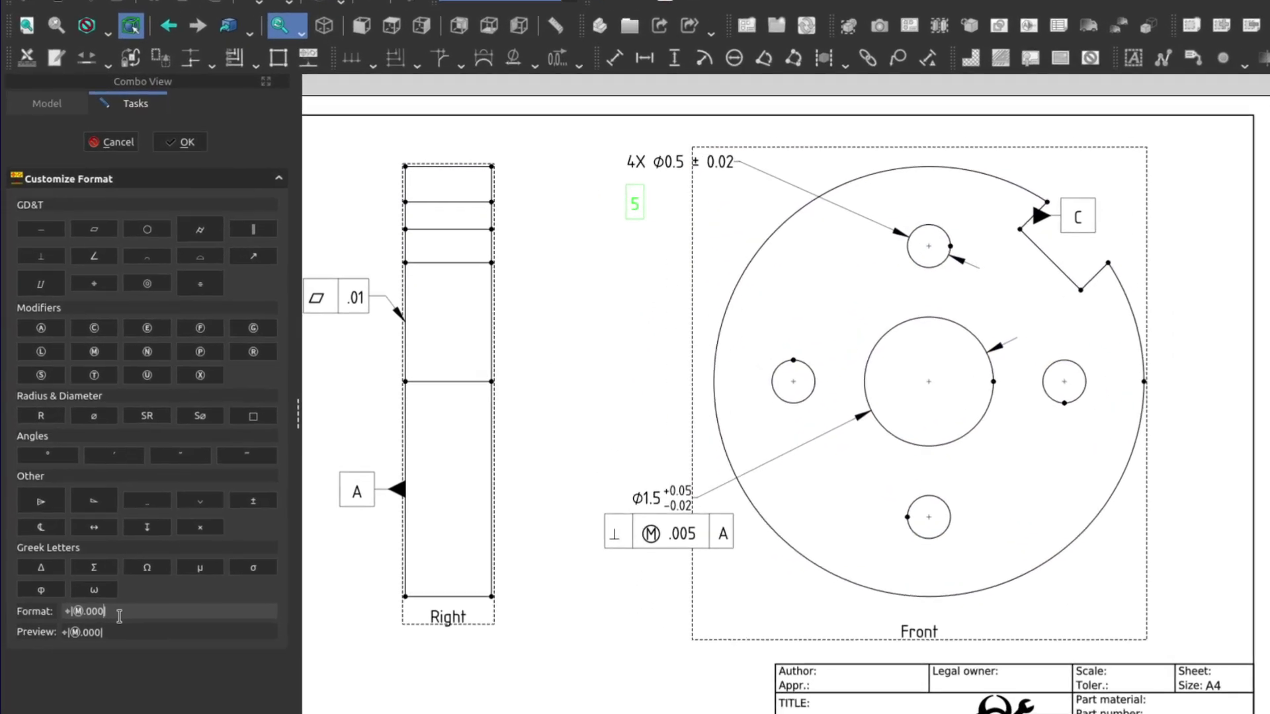
pyautogui.press('BackSpace')
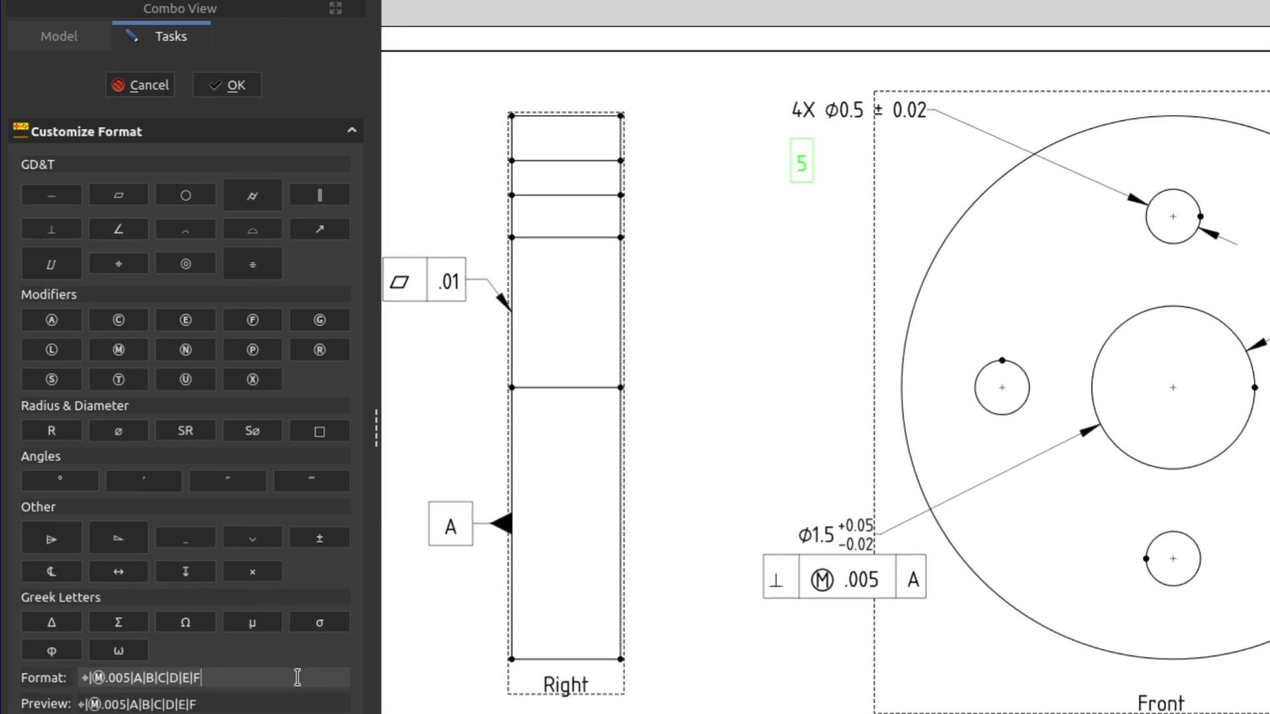
# - Apply the position frame, delete datums D, E, F, and move it toward the 4X note
pyautogui.click(227, 85)
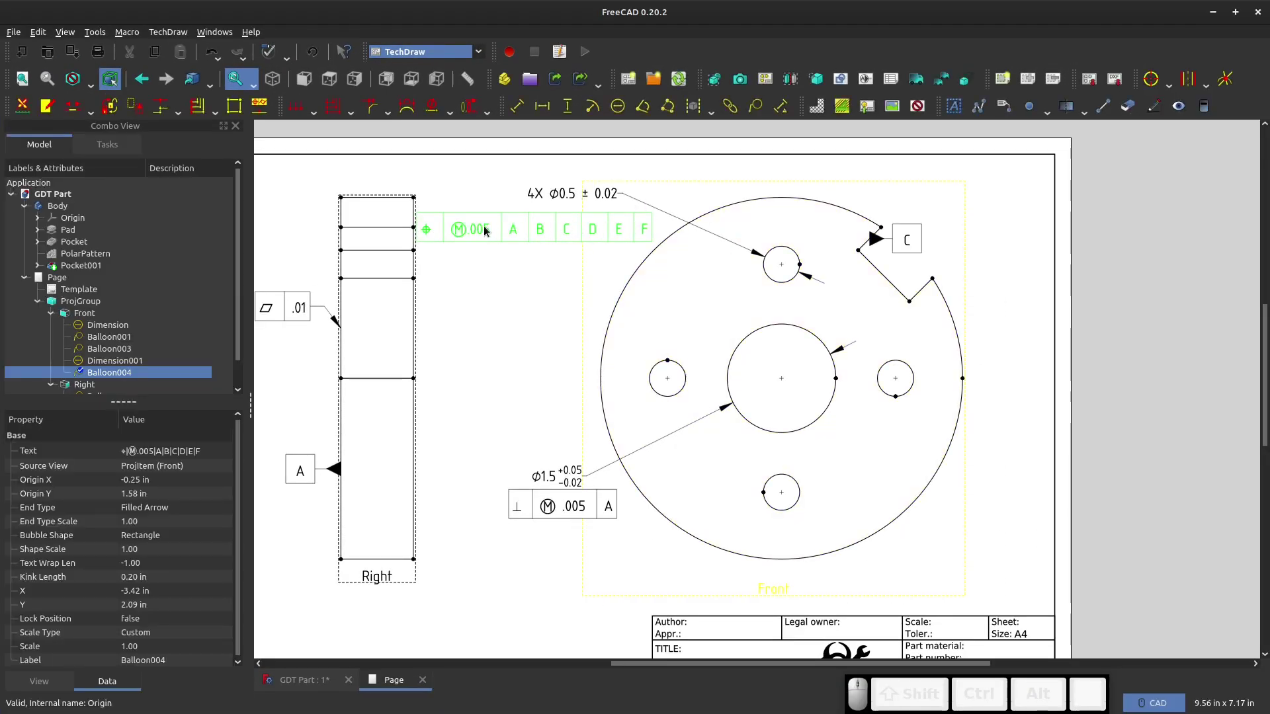
pyautogui.doubleClick(533, 222)
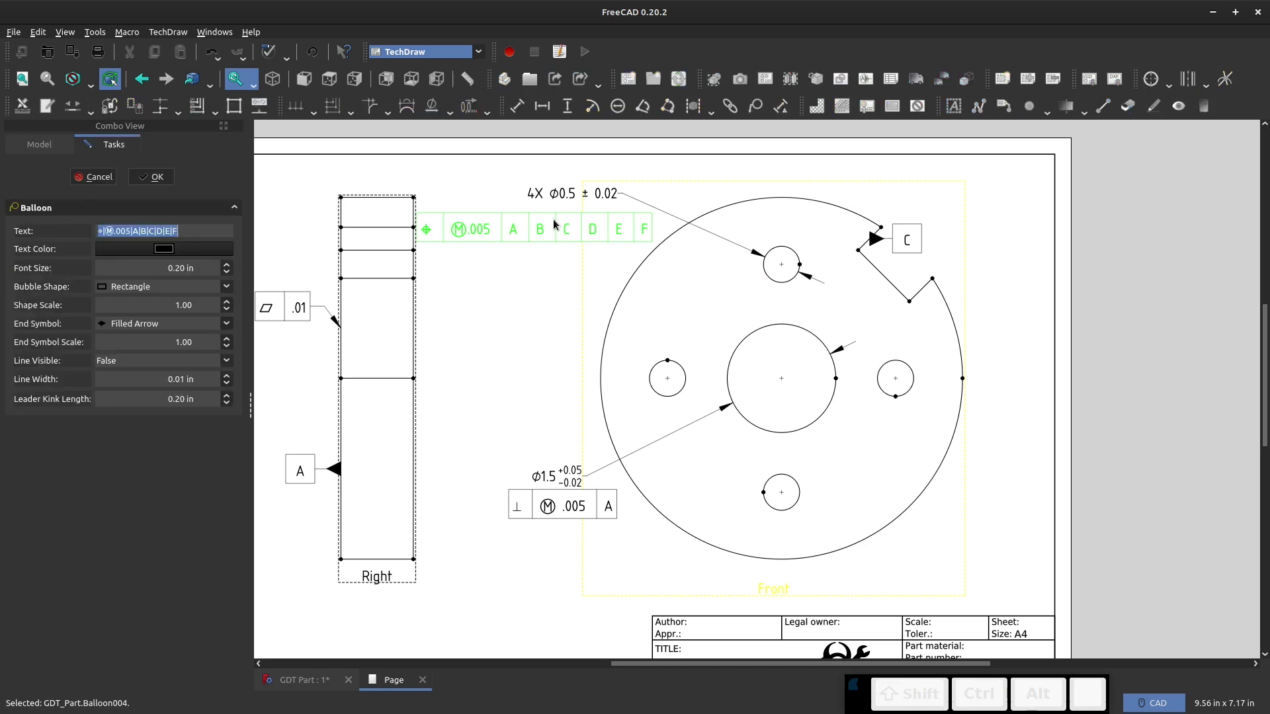
pyautogui.click(197, 231)
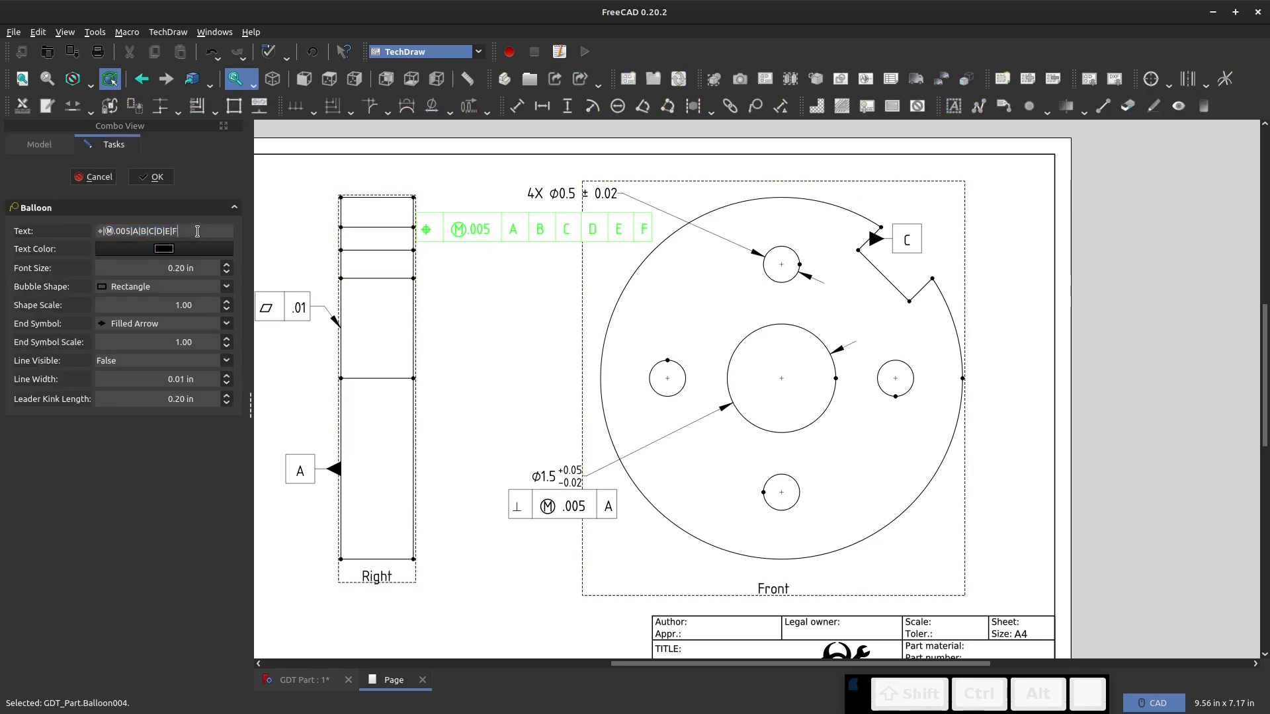
pyautogui.press('BackSpace')
pyautogui.press('BackSpace')
pyautogui.press('BackSpace')
pyautogui.press('BackSpace')
pyautogui.press('BackSpace')
pyautogui.press('BackSpace')
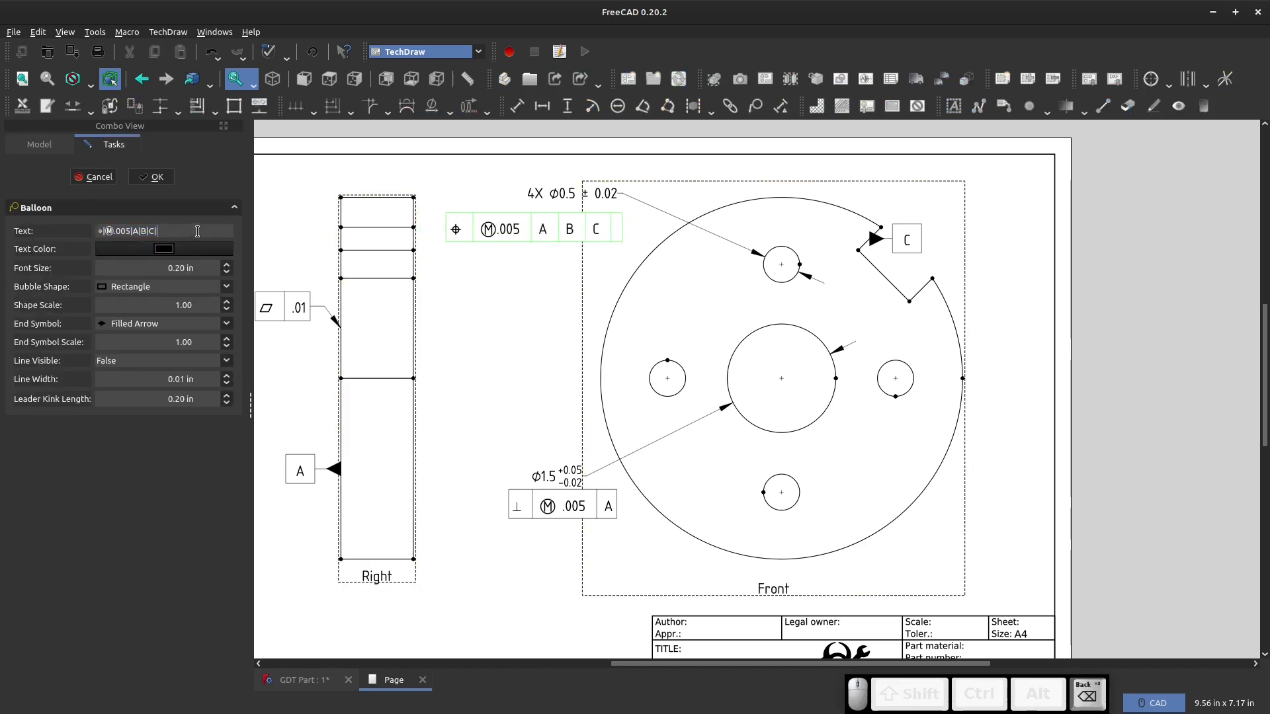
pyautogui.press('BackSpace')
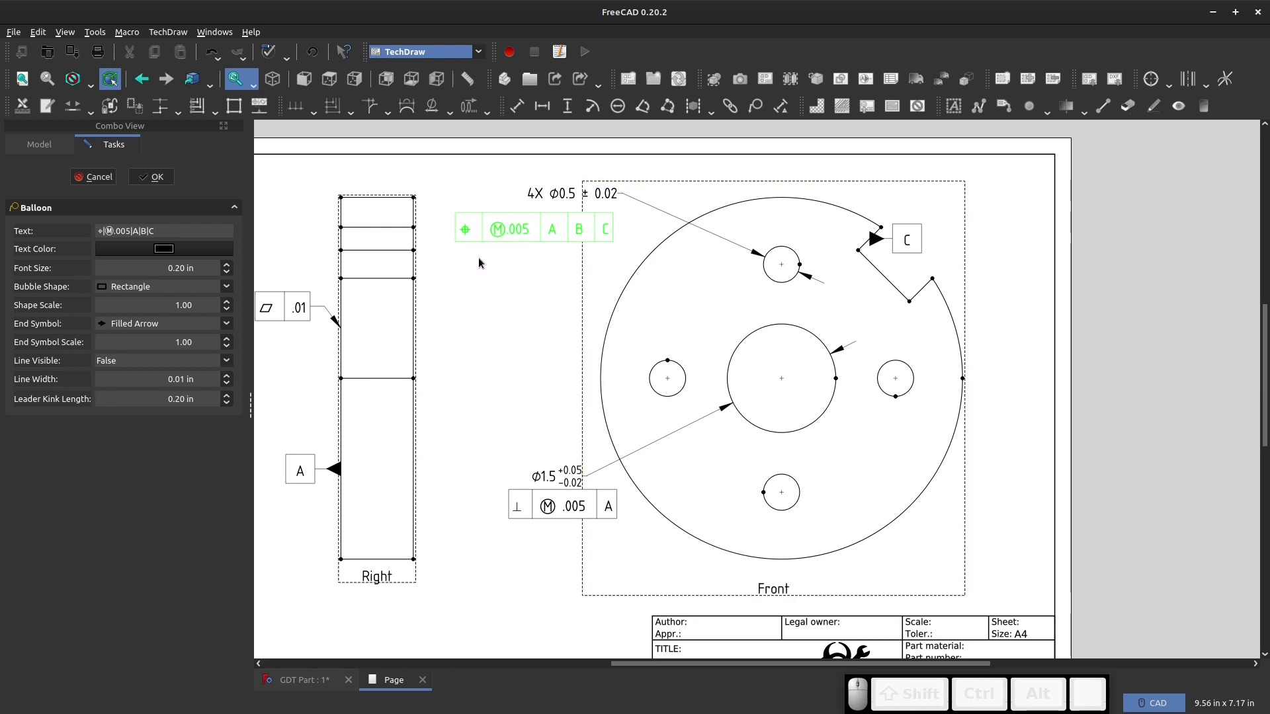
pyautogui.click(143, 178)
pyautogui.moveTo(494, 231); pyautogui.dragTo(504, 221)
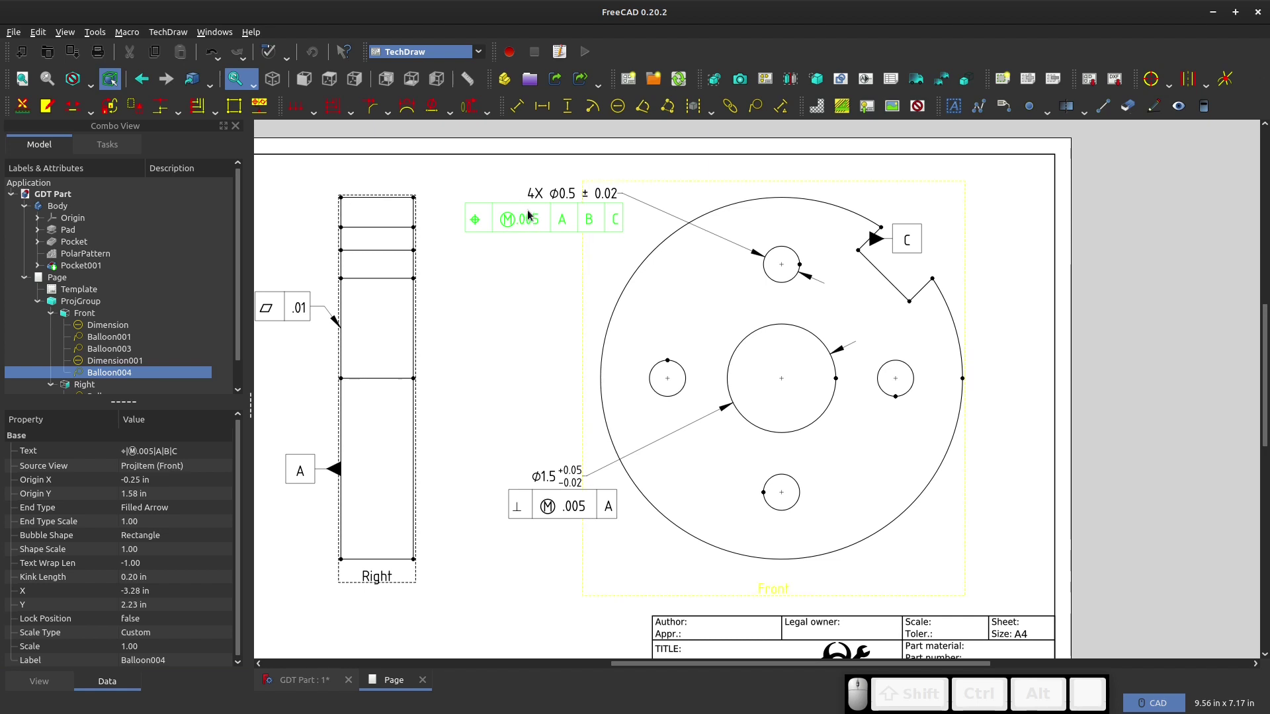
# - Lower the position frame slightly and attach balloon 6 to the top hole beside the 4X callout
pyautogui.click(525, 310)
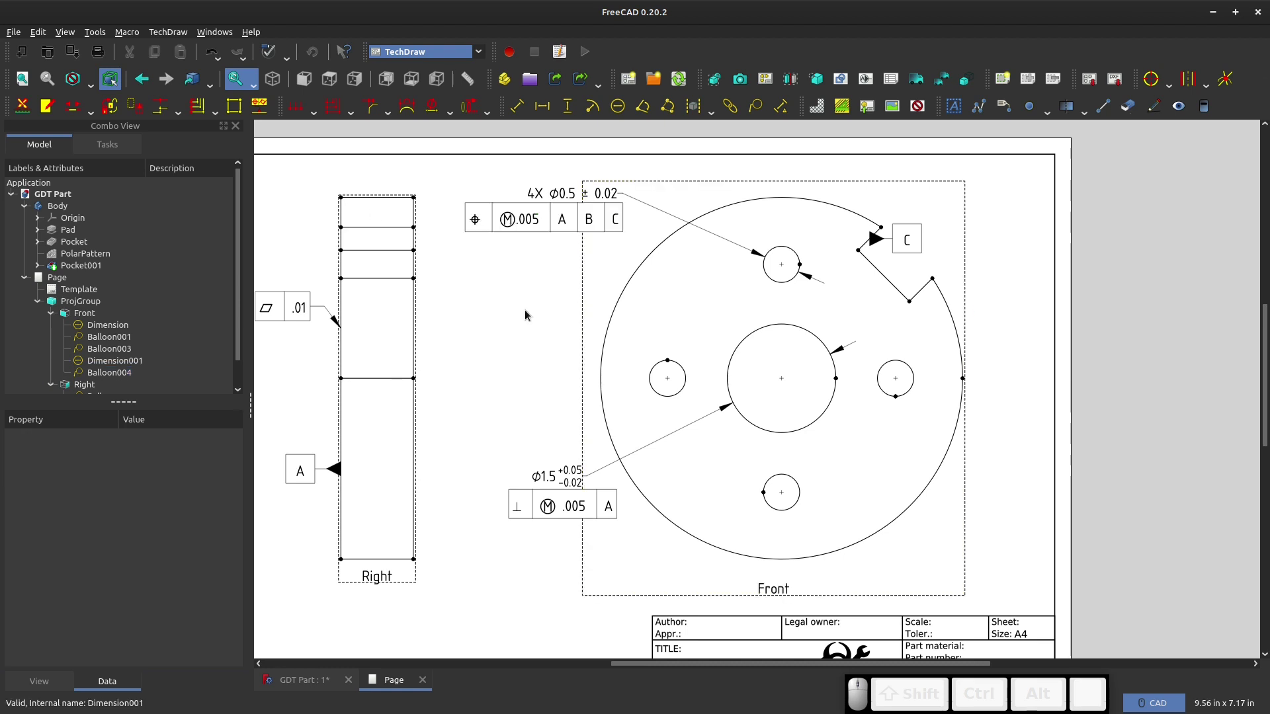
pyautogui.moveTo(564, 227); pyautogui.dragTo(565, 260)
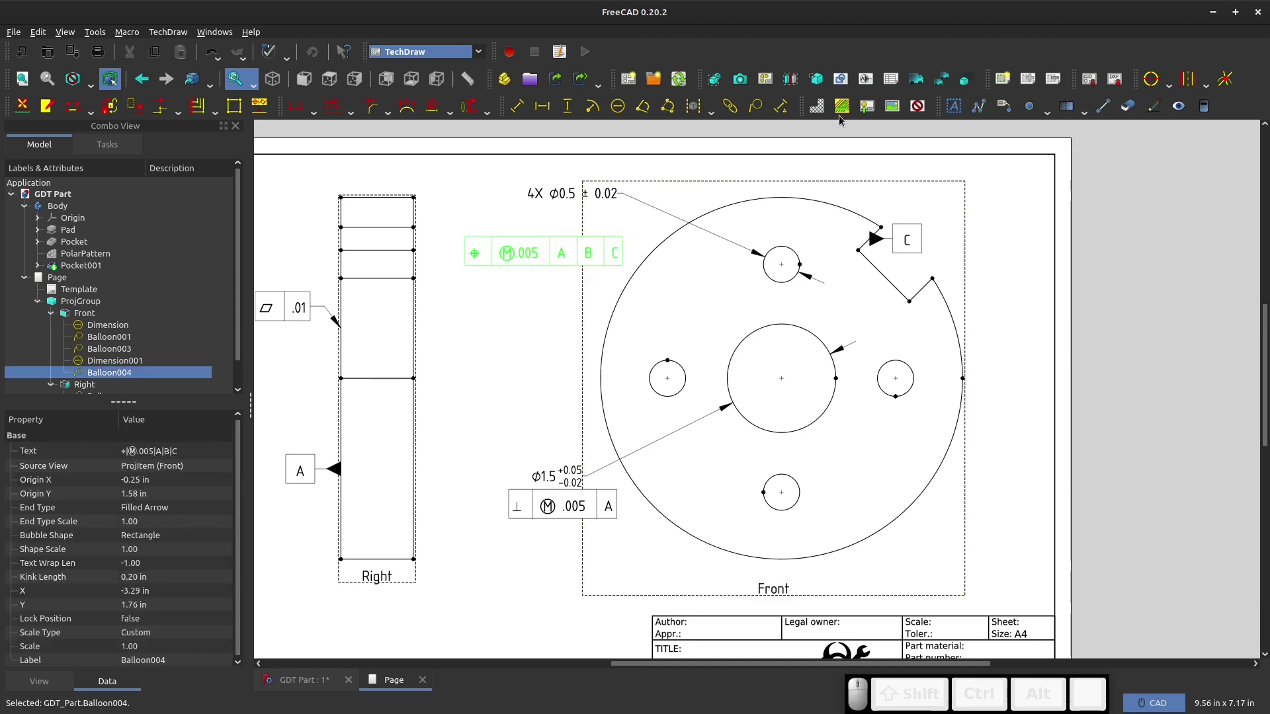
pyautogui.click(766, 275)
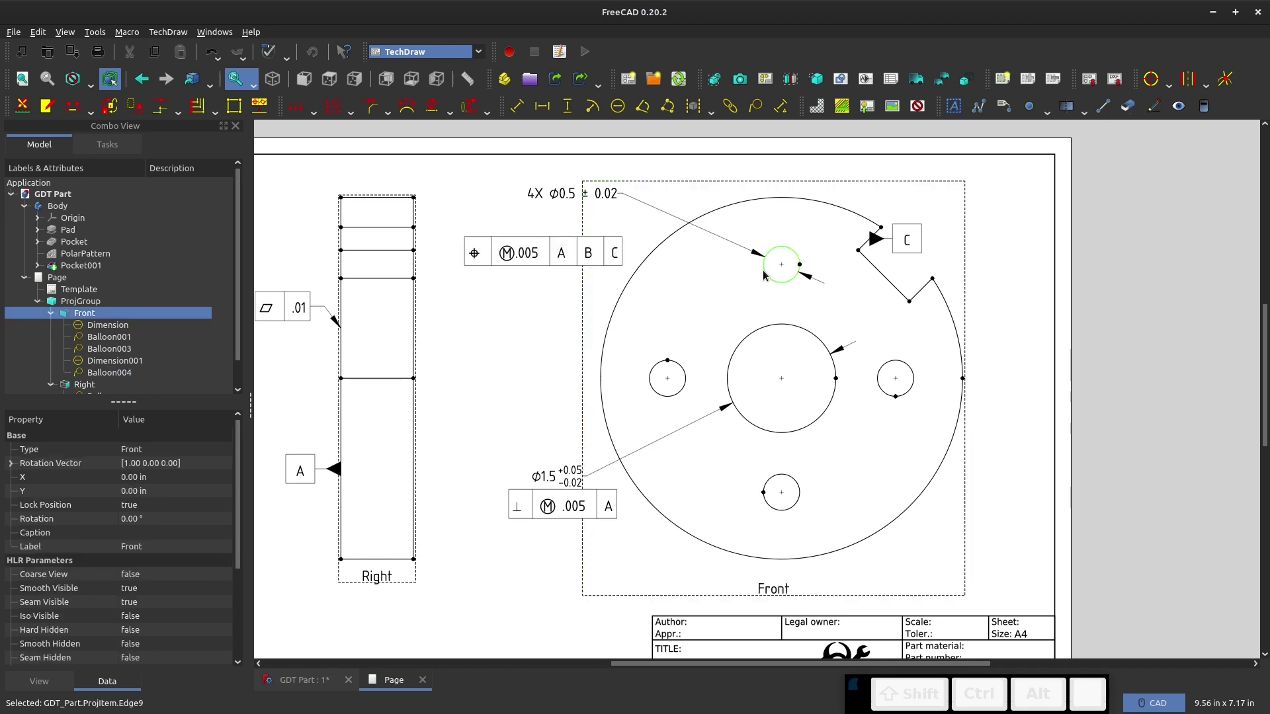
pyautogui.click(756, 106)
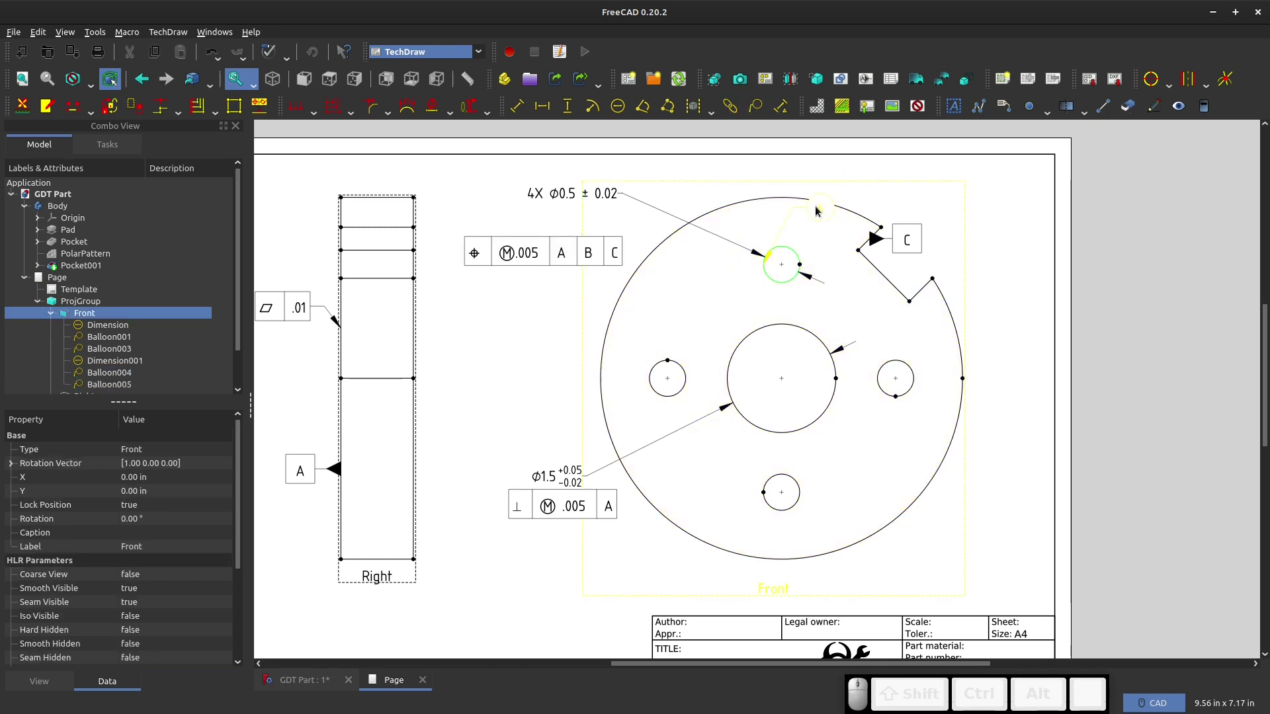
pyautogui.moveTo(817, 210); pyautogui.dragTo(539, 218)
# - Make balloon 6 a Rectangle with Line Visible set to False
pyautogui.click(260, 106)
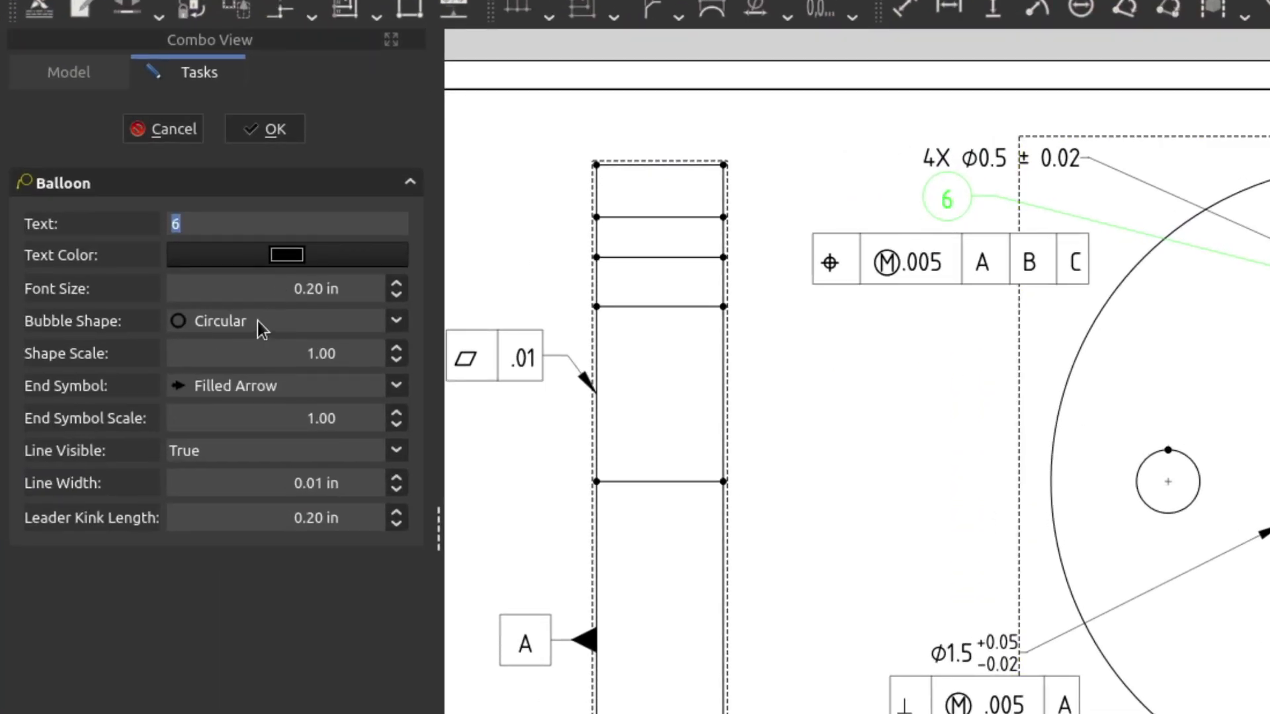
pyautogui.click(147, 291)
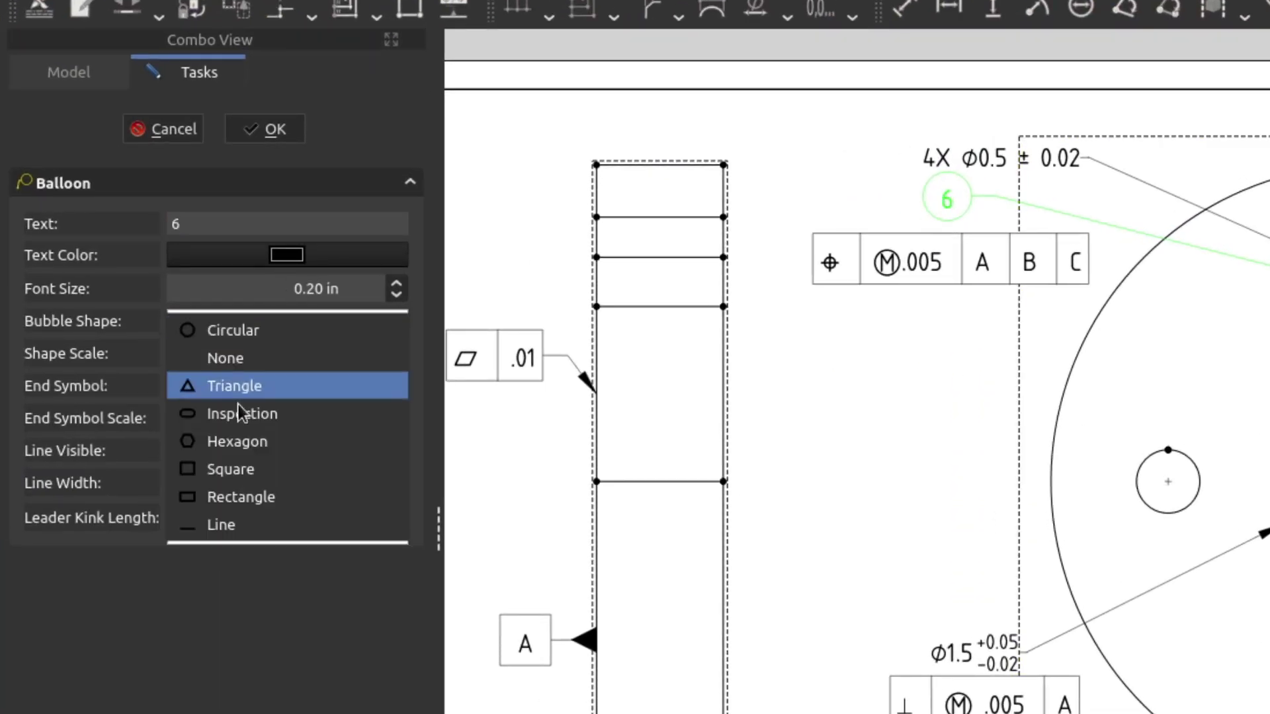
pyautogui.click(227, 496)
pyautogui.click(226, 454)
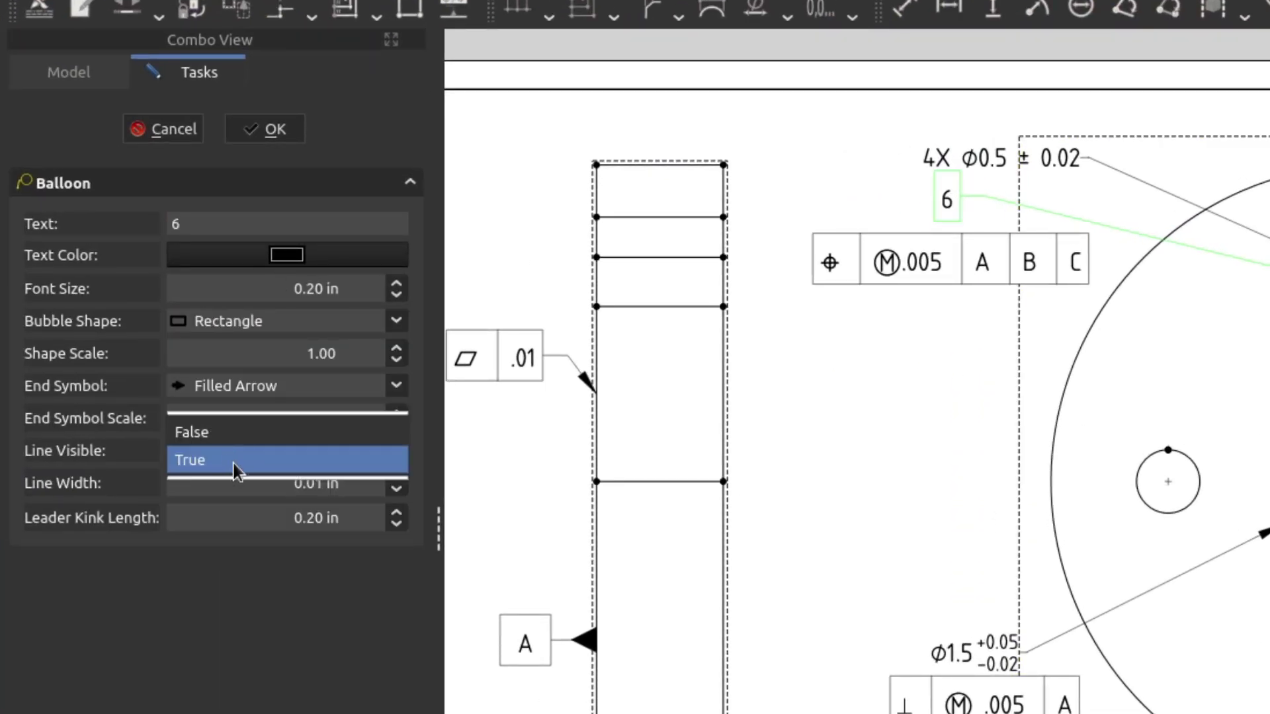
pyautogui.click(239, 433)
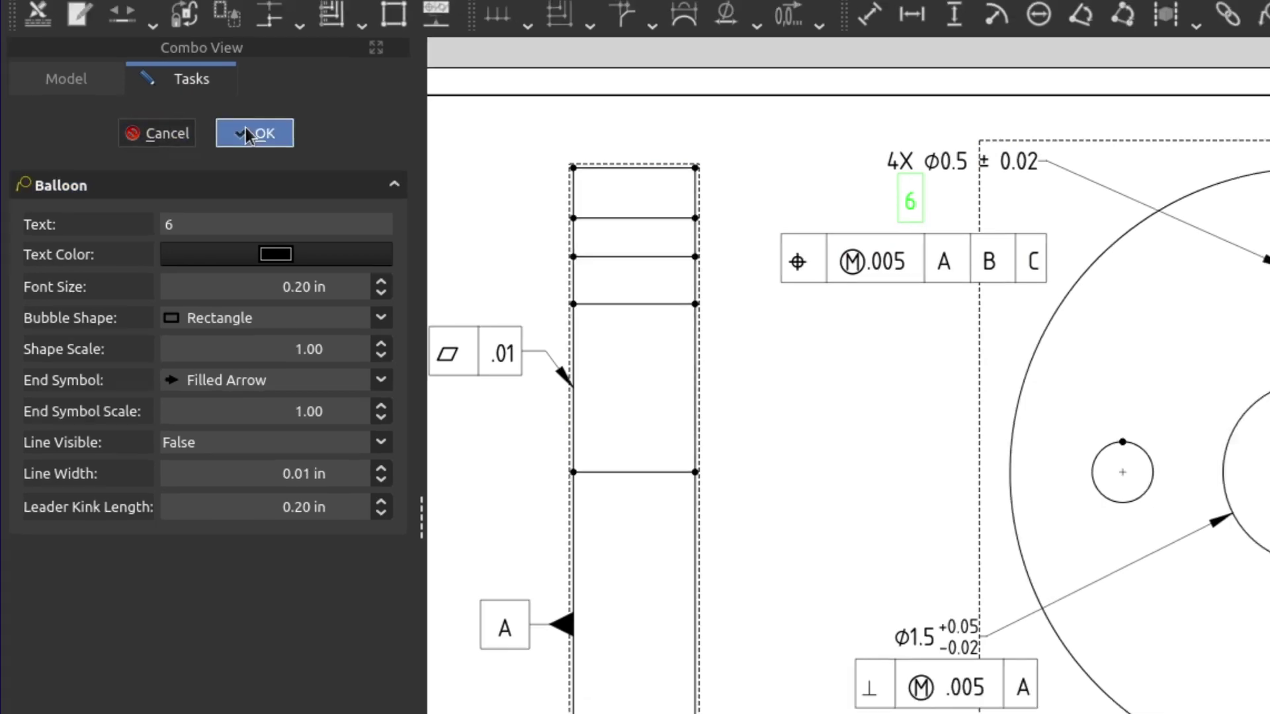
pyautogui.click(248, 135)
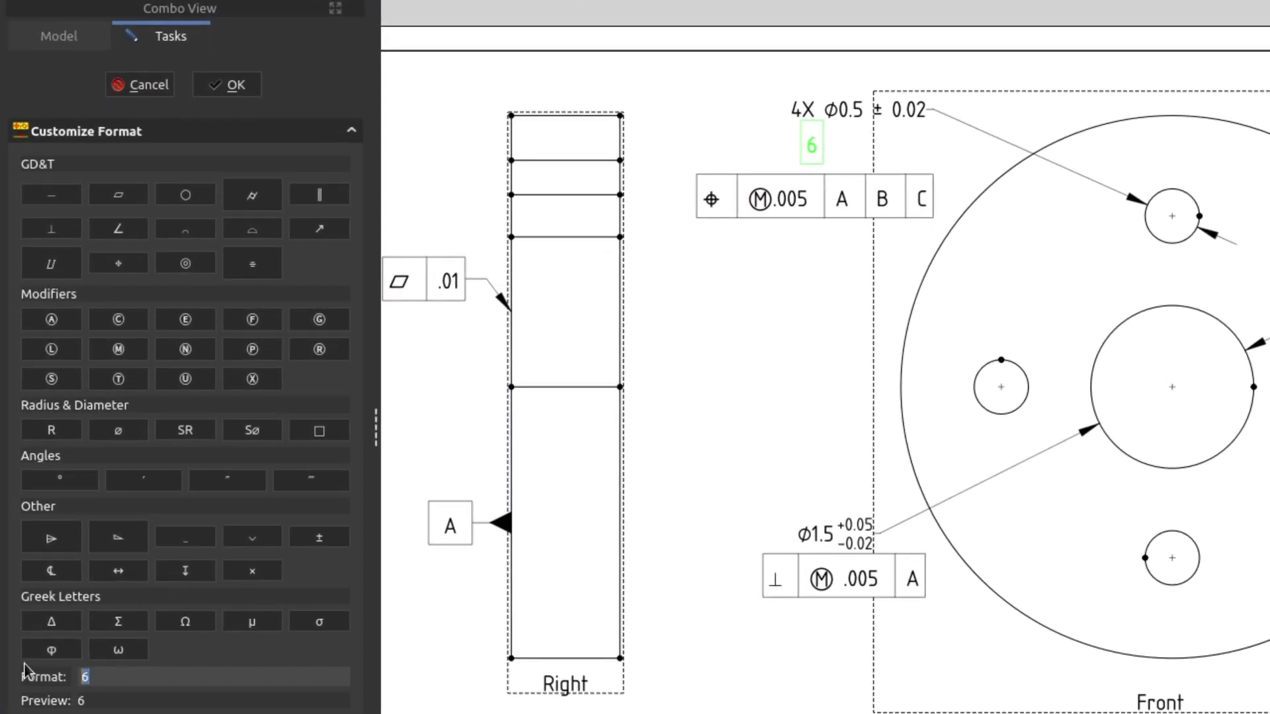
# - Replace balloon 6's text with a ⊥|0.001|A perpendicularity frame
pyautogui.press('BackSpace')
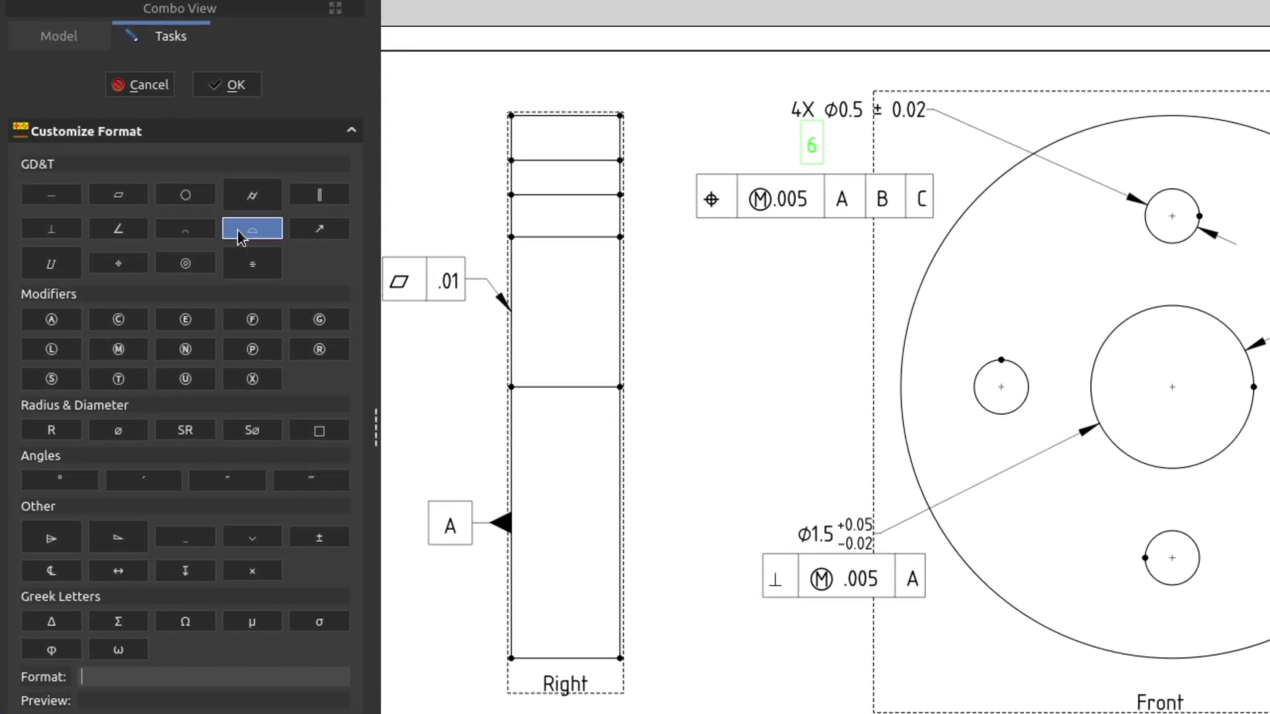
pyautogui.click(59, 230)
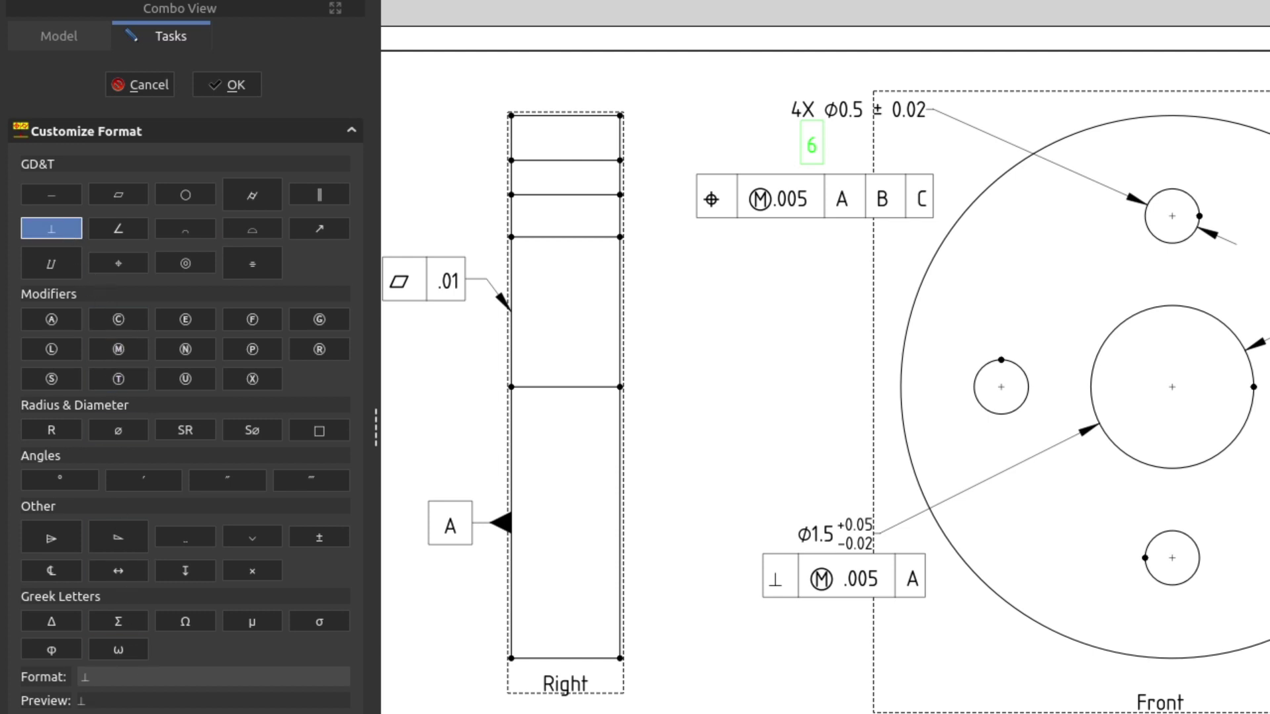
pyautogui.click(138, 675)
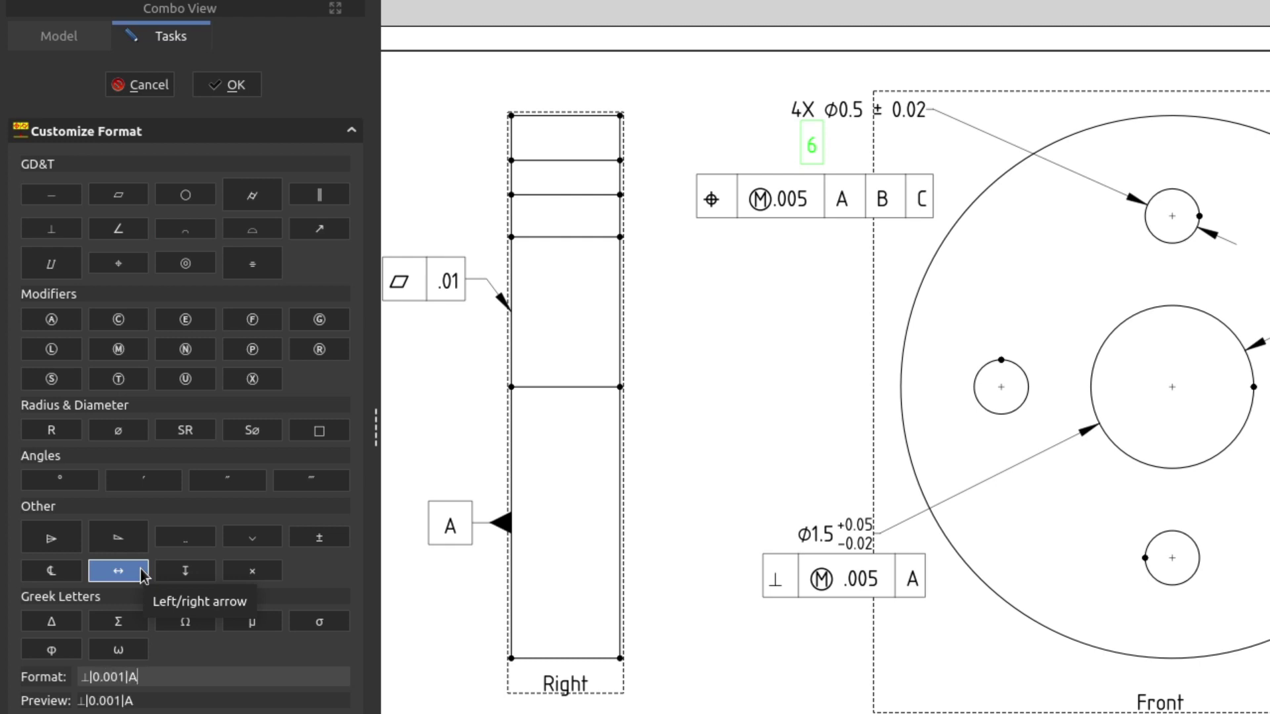
pyautogui.click(227, 84)
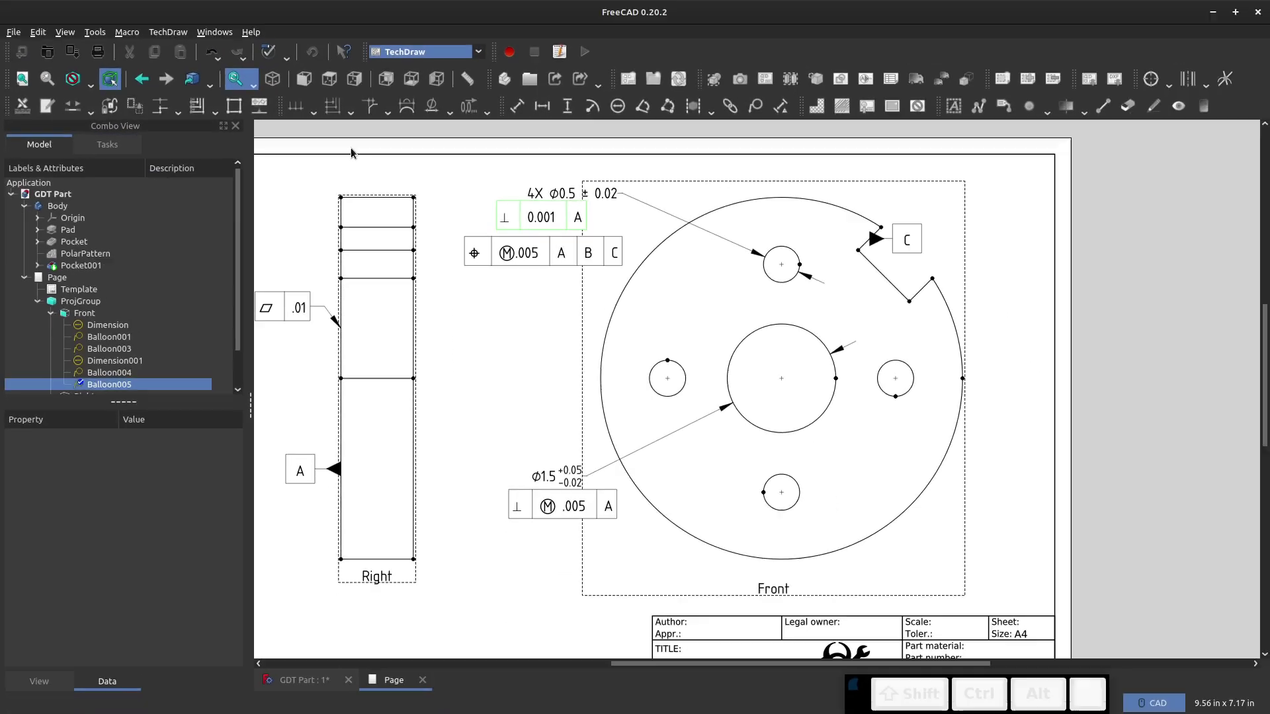
# - Shift the ⊥ 0.001 A frame and the 4X Ø0.5 callout left to line them up
pyautogui.moveTo(554, 224); pyautogui.dragTo(505, 230)
pyautogui.moveTo(562, 200); pyautogui.dragTo(502, 203)
pyautogui.click(518, 383)
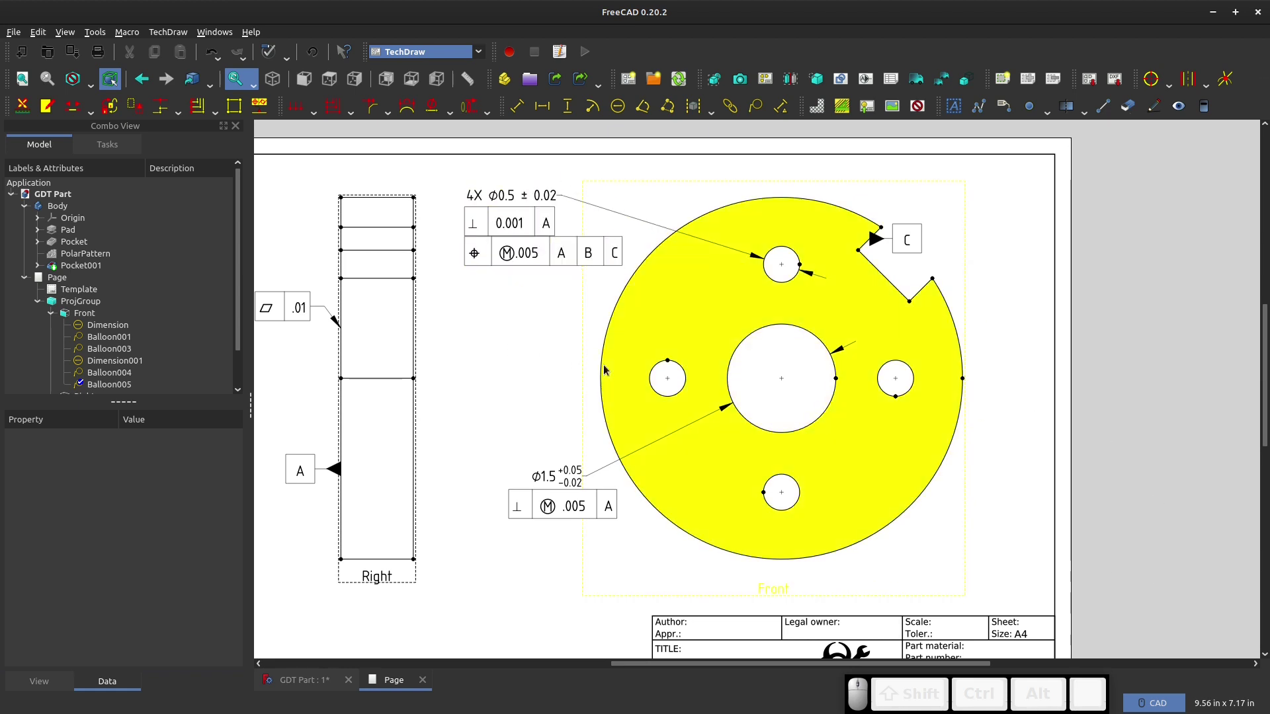
# - Add balloon 7 on the disc's outer edge, placing it left, and raise the Ø1.5 callout and frame
pyautogui.click(602, 367)
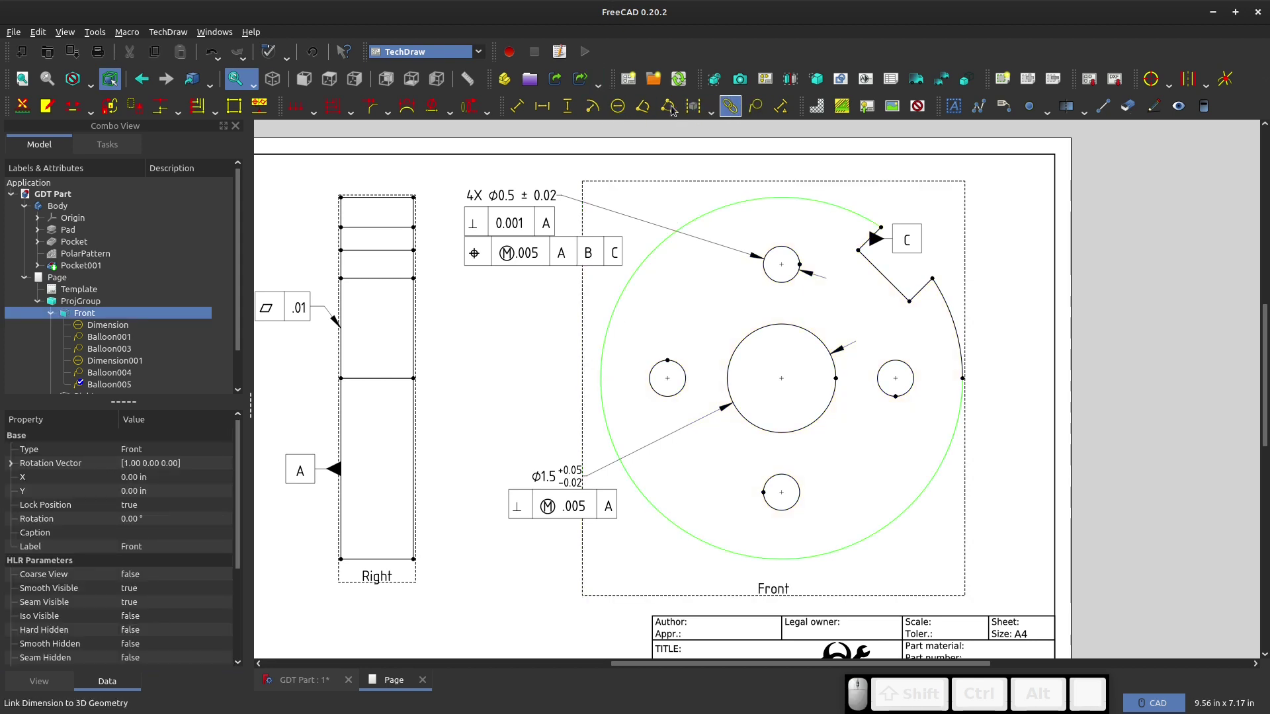
pyautogui.click(756, 105)
pyautogui.click(675, 415)
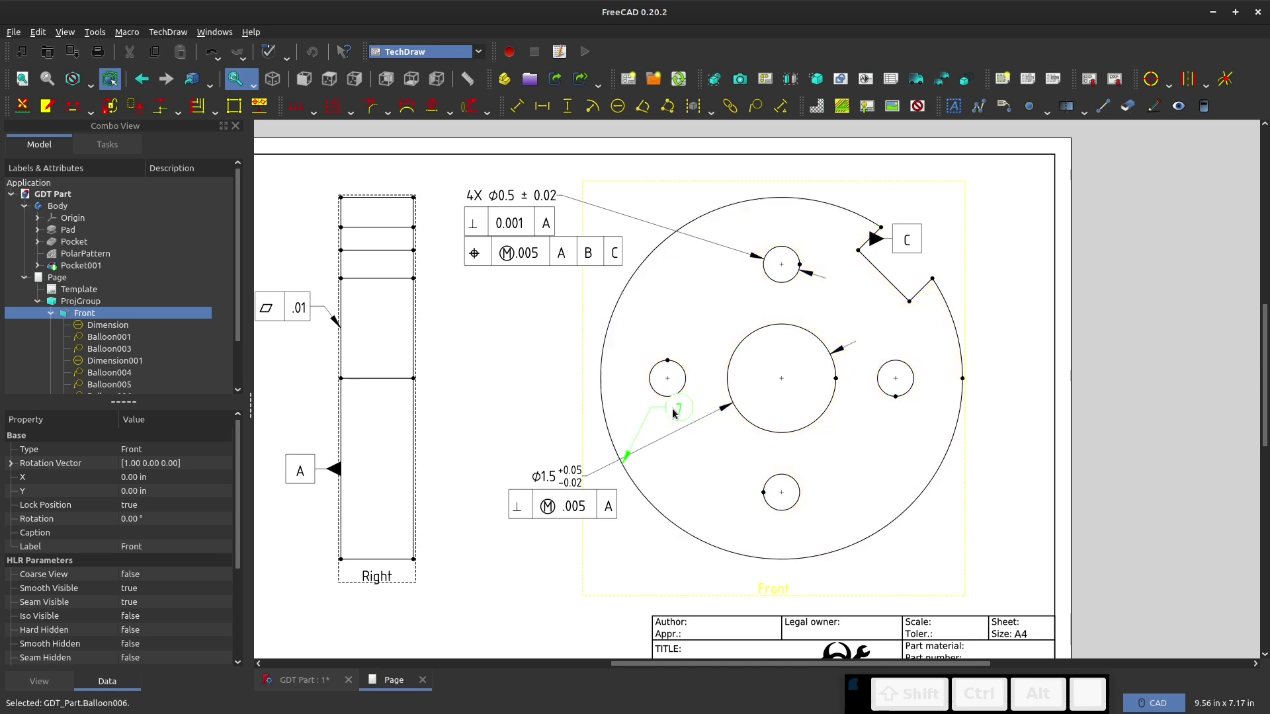
pyautogui.moveTo(675, 418); pyautogui.dragTo(593, 578)
pyautogui.moveTo(549, 476); pyautogui.dragTo(545, 297)
pyautogui.moveTo(559, 507); pyautogui.dragTo(513, 339)
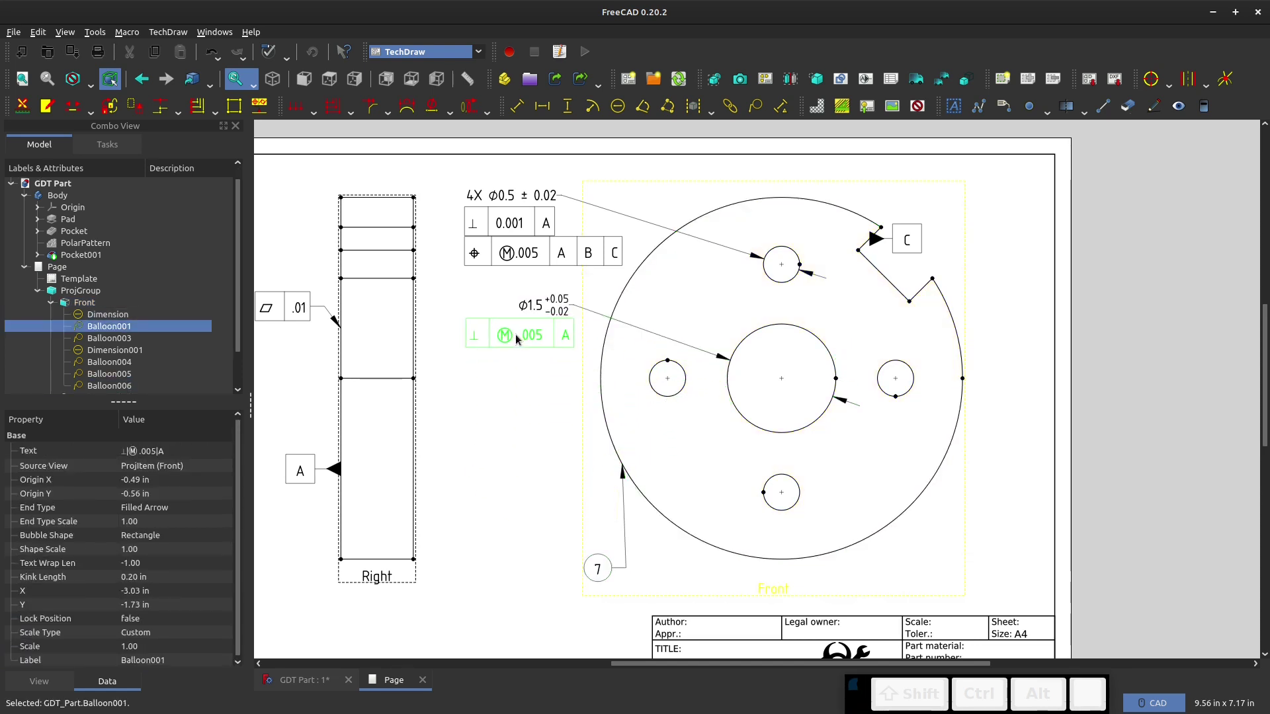
pyautogui.moveTo(608, 577); pyautogui.dragTo(515, 391)
# - Give balloon 7 a Rectangle bubble shape with its leader line kept visible
pyautogui.doubleClick(515, 391)
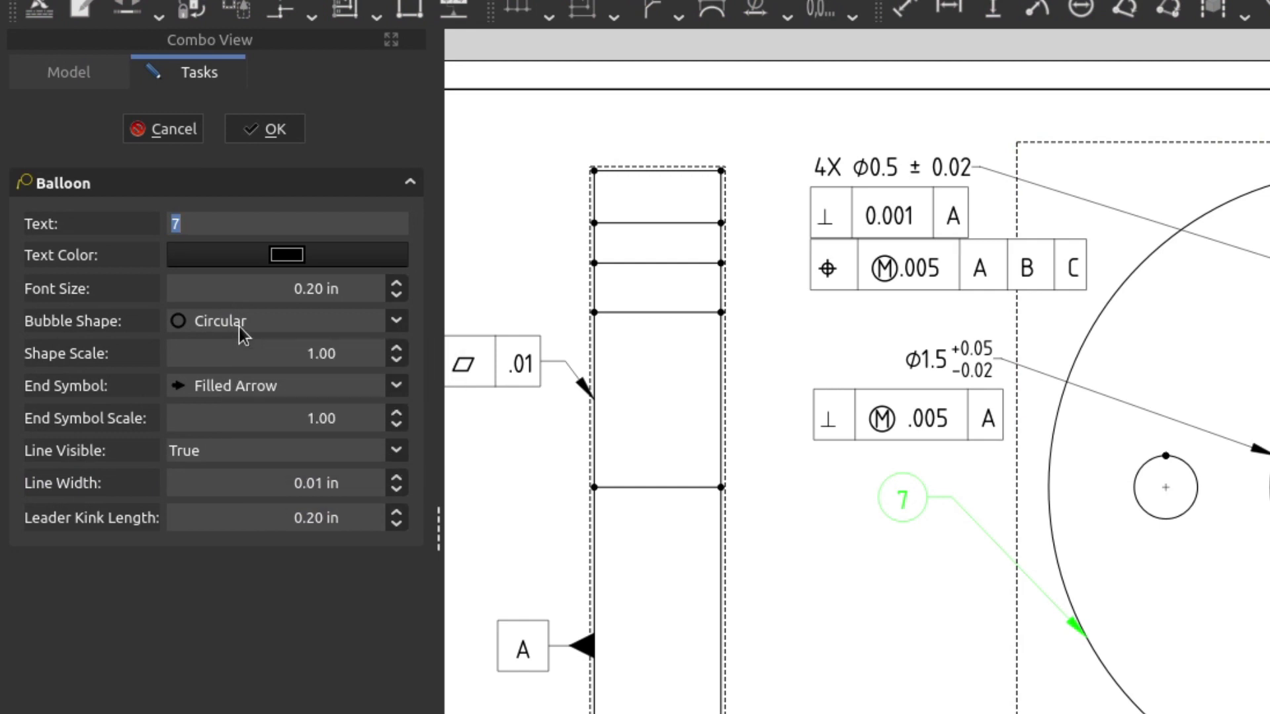
pyautogui.click(239, 327)
pyautogui.click(240, 495)
pyautogui.click(217, 457)
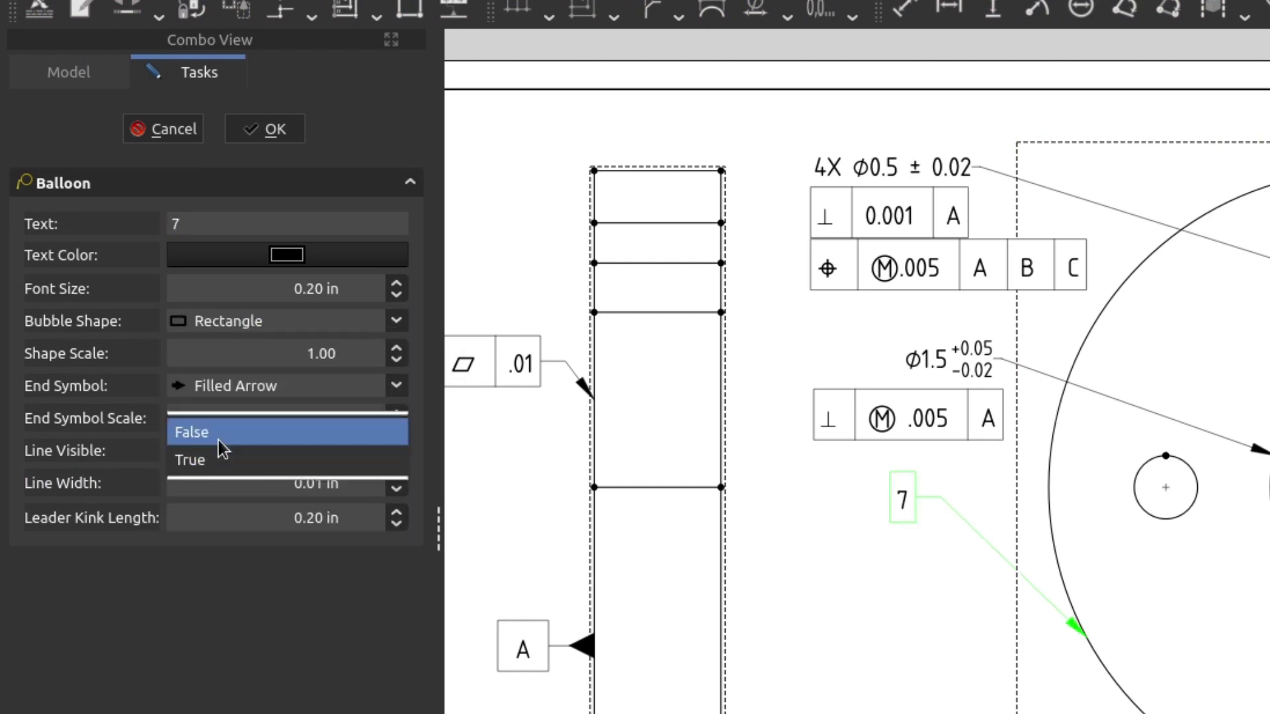
pyautogui.click(240, 437)
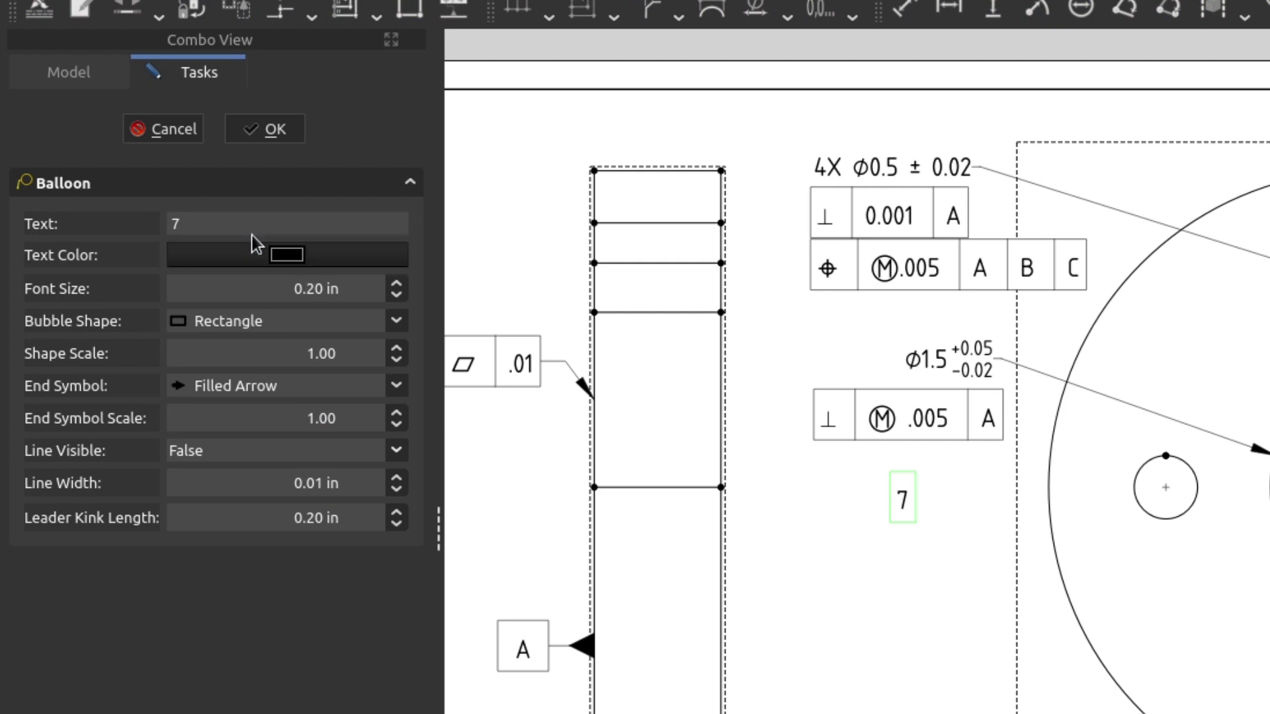
pyautogui.click(234, 456)
pyautogui.click(236, 482)
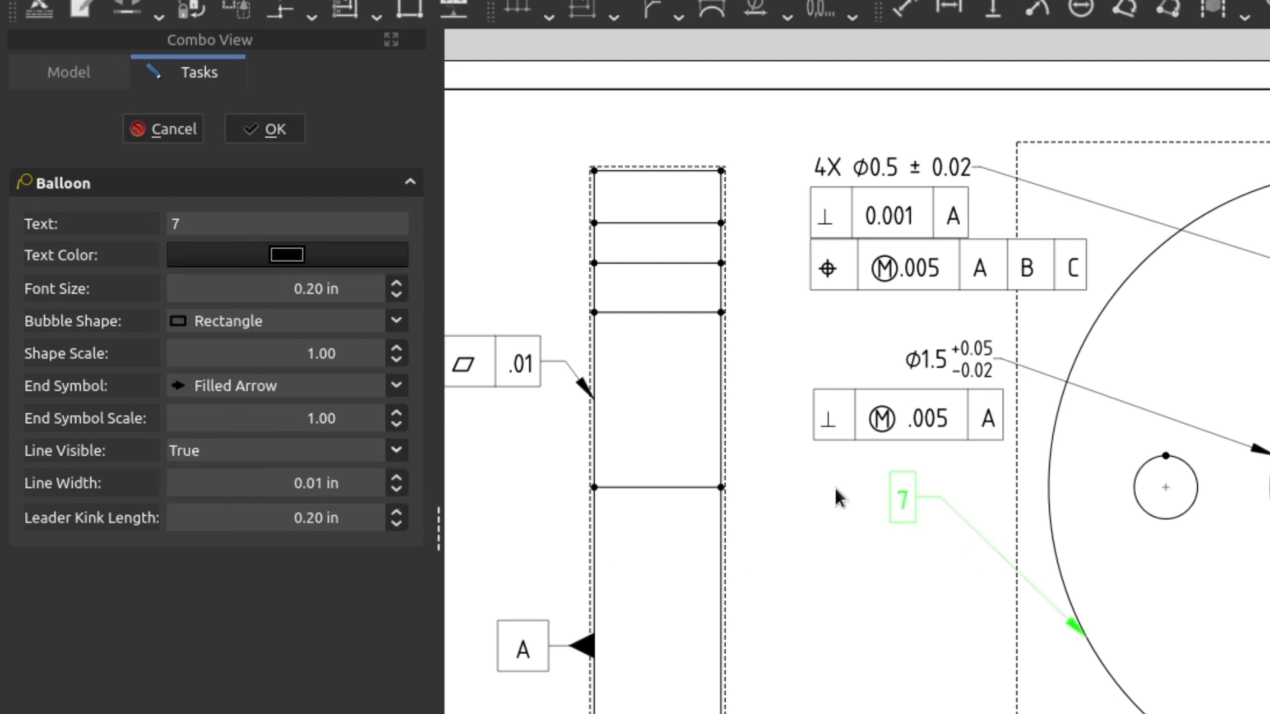
pyautogui.click(268, 133)
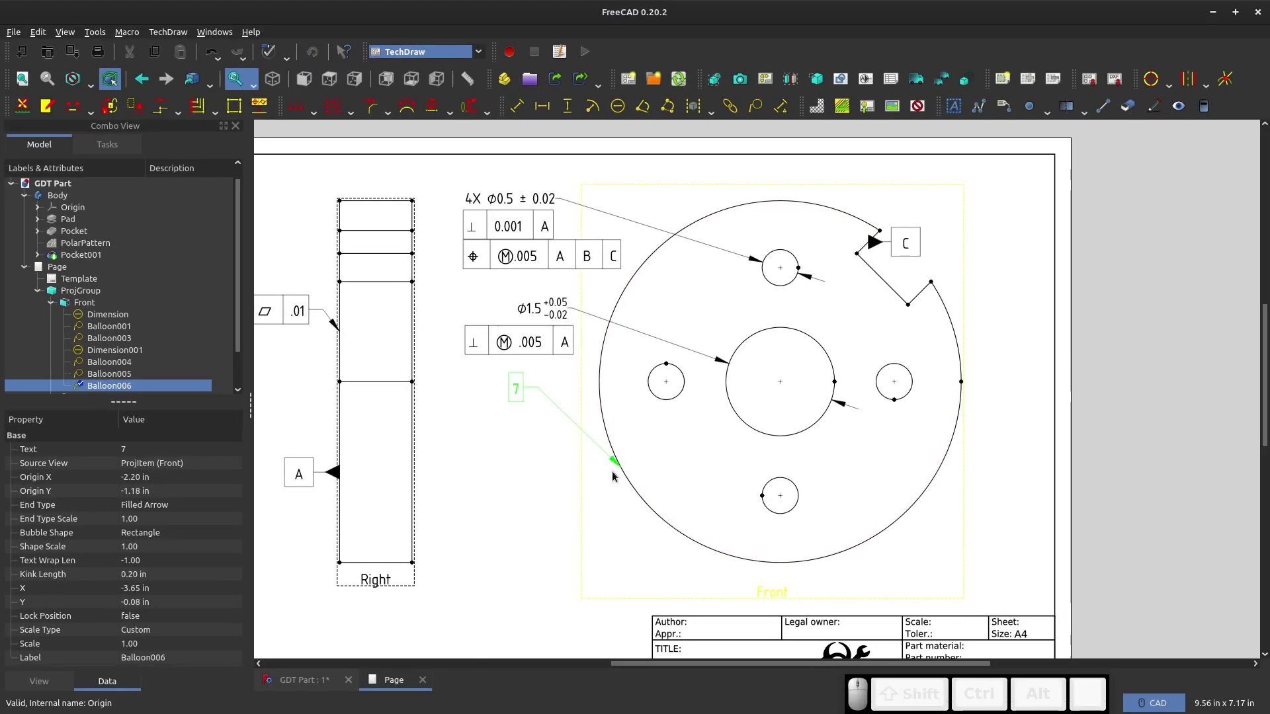
pyautogui.moveTo(521, 391); pyautogui.dragTo(516, 402)
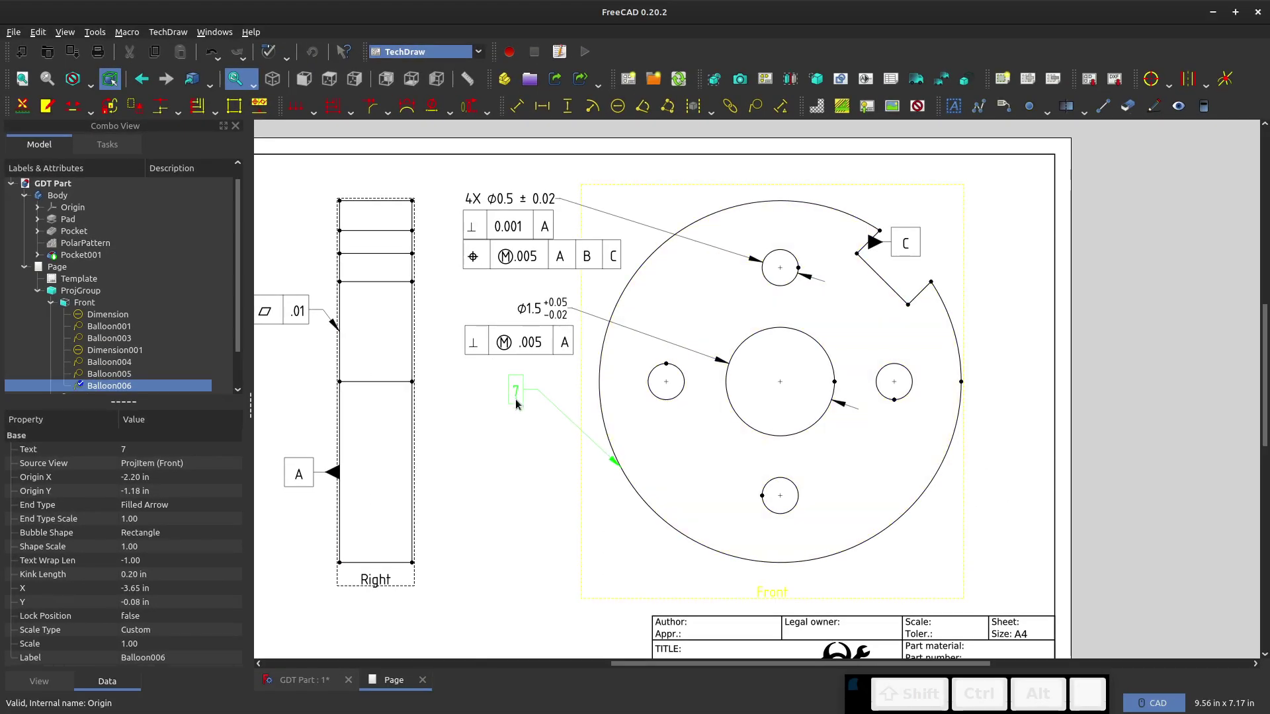
# - Clear balloon 7's text in the format editor and insert the profile-of-surface symbol
pyautogui.doubleClick(516, 404)
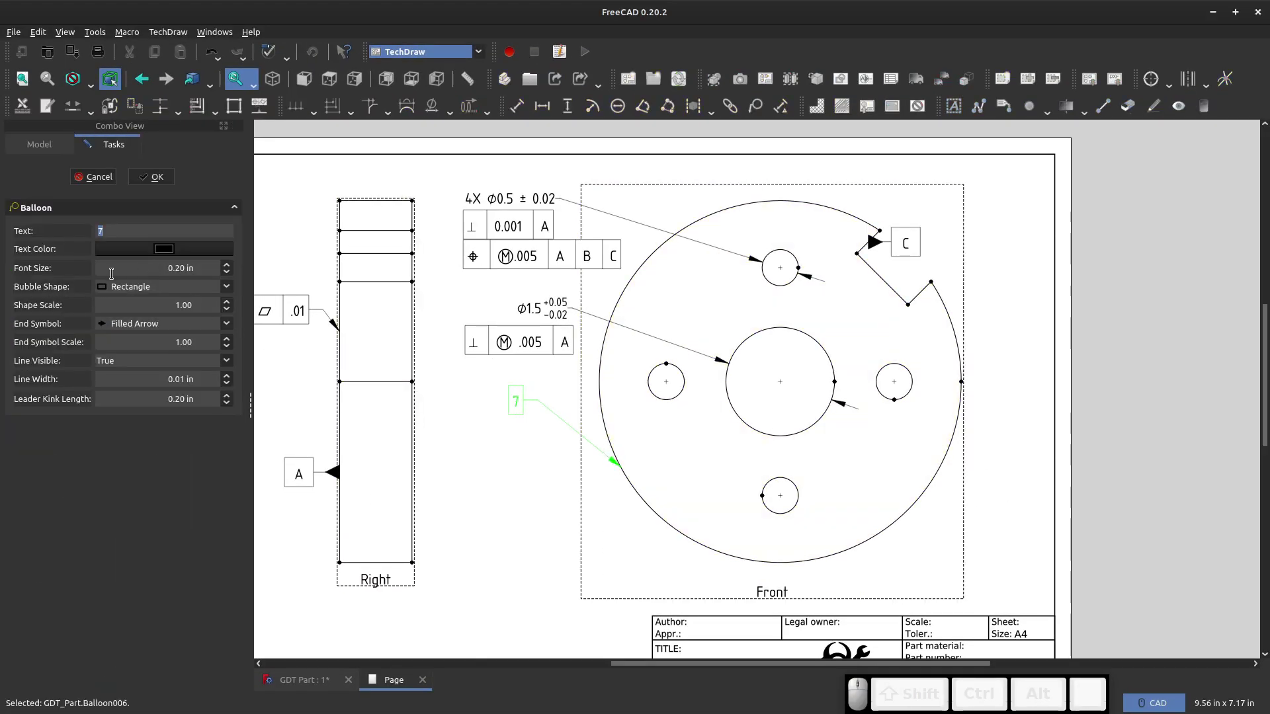
pyautogui.click(114, 180)
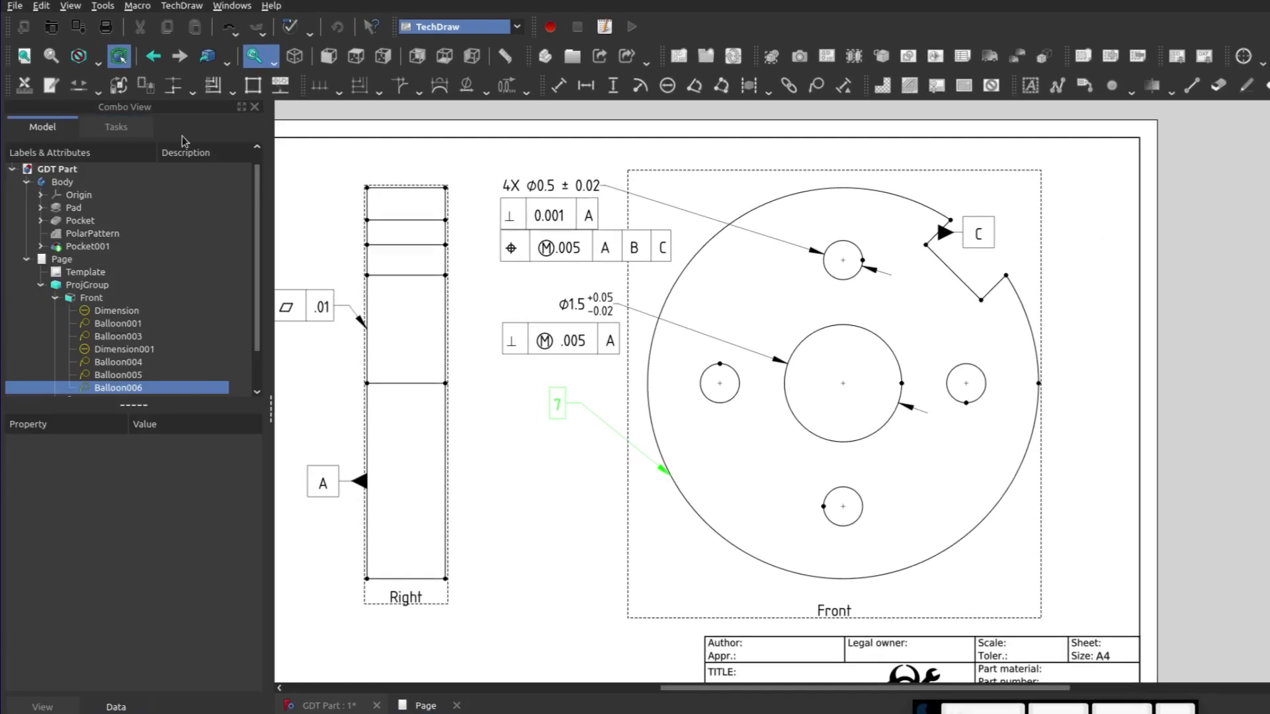
pyautogui.click(259, 106)
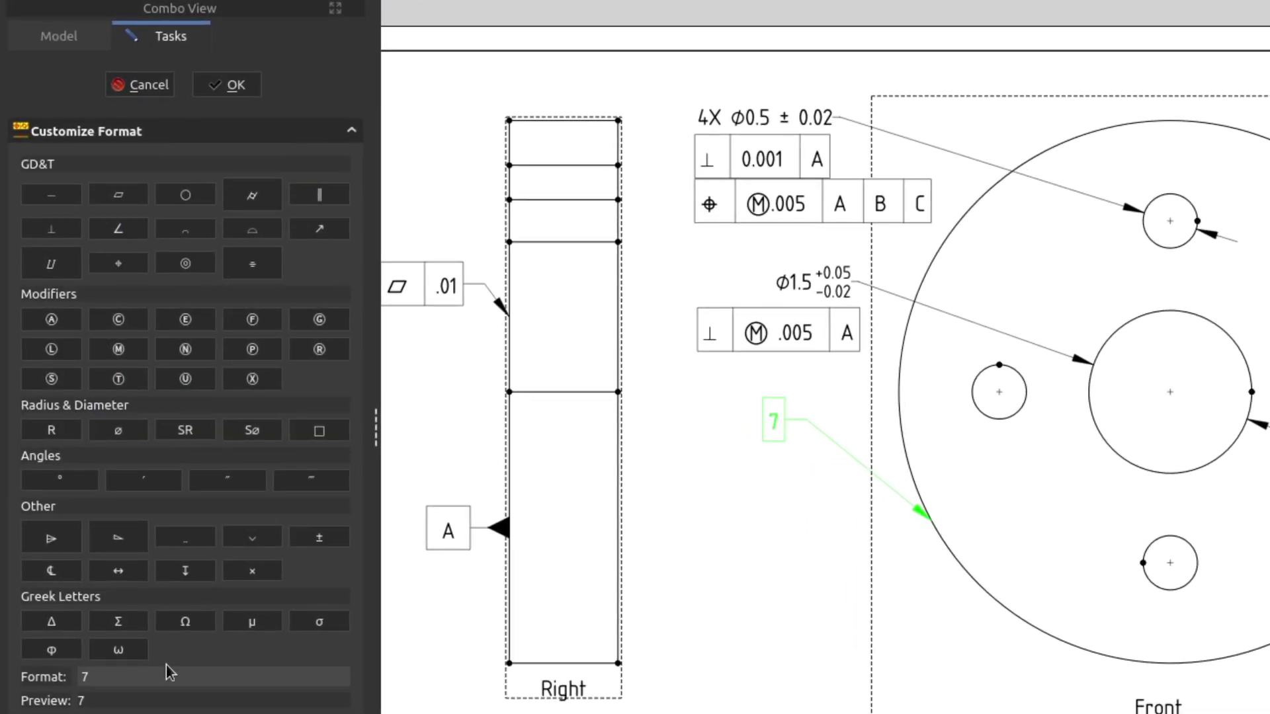
pyautogui.press('BackSpace')
pyautogui.click(252, 229)
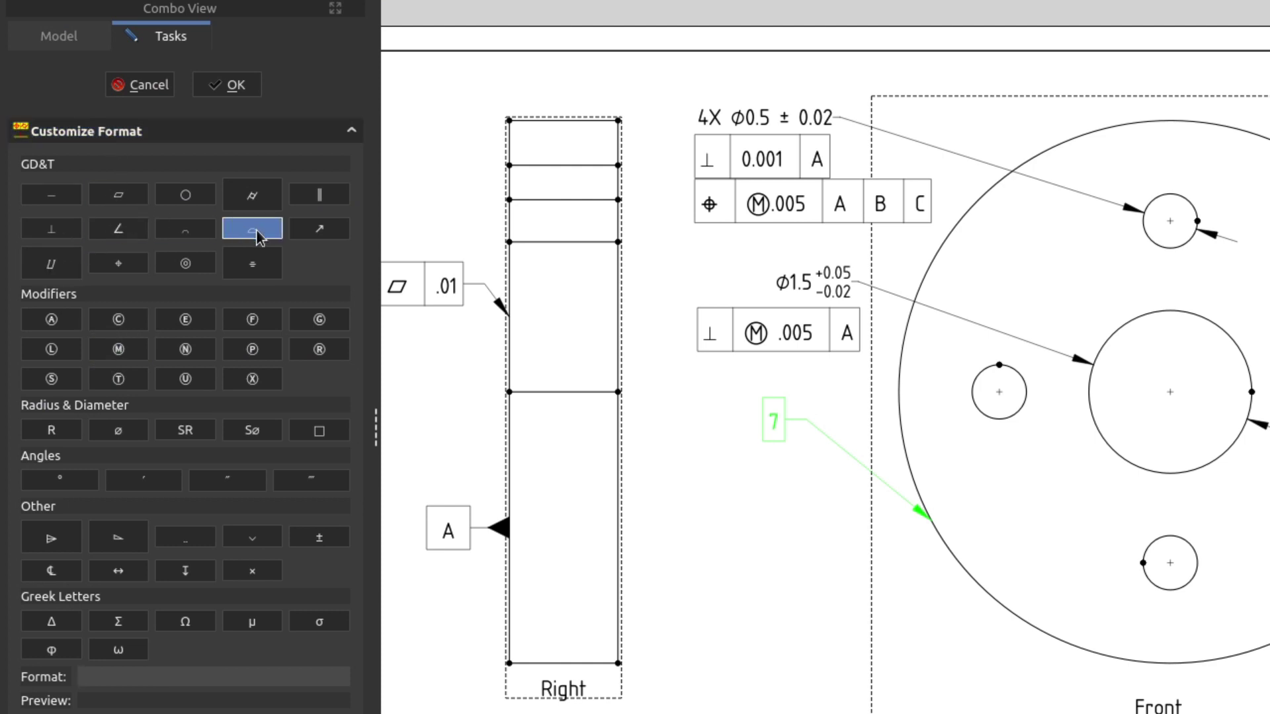
# - Complete the frame text as .005 Ⓤ .001 | A | B | C and confirm it
pyautogui.click(144, 676)
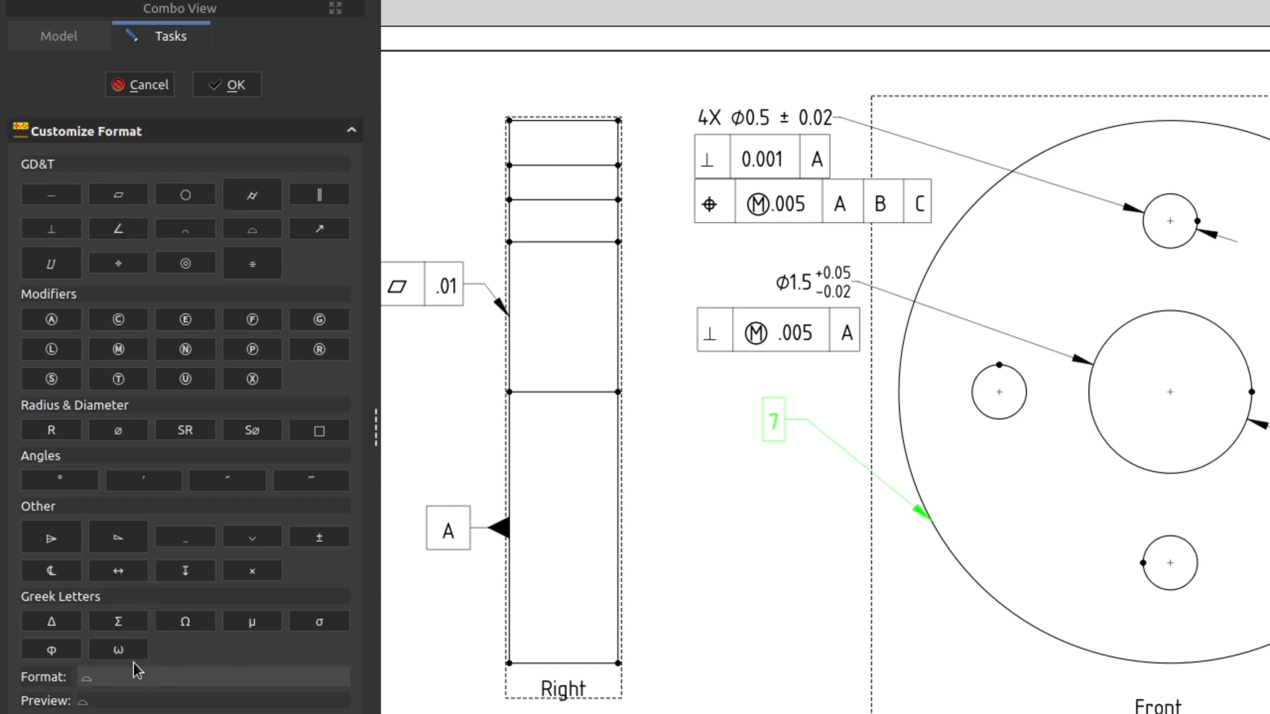
pyautogui.write('|.005|A|B|C')
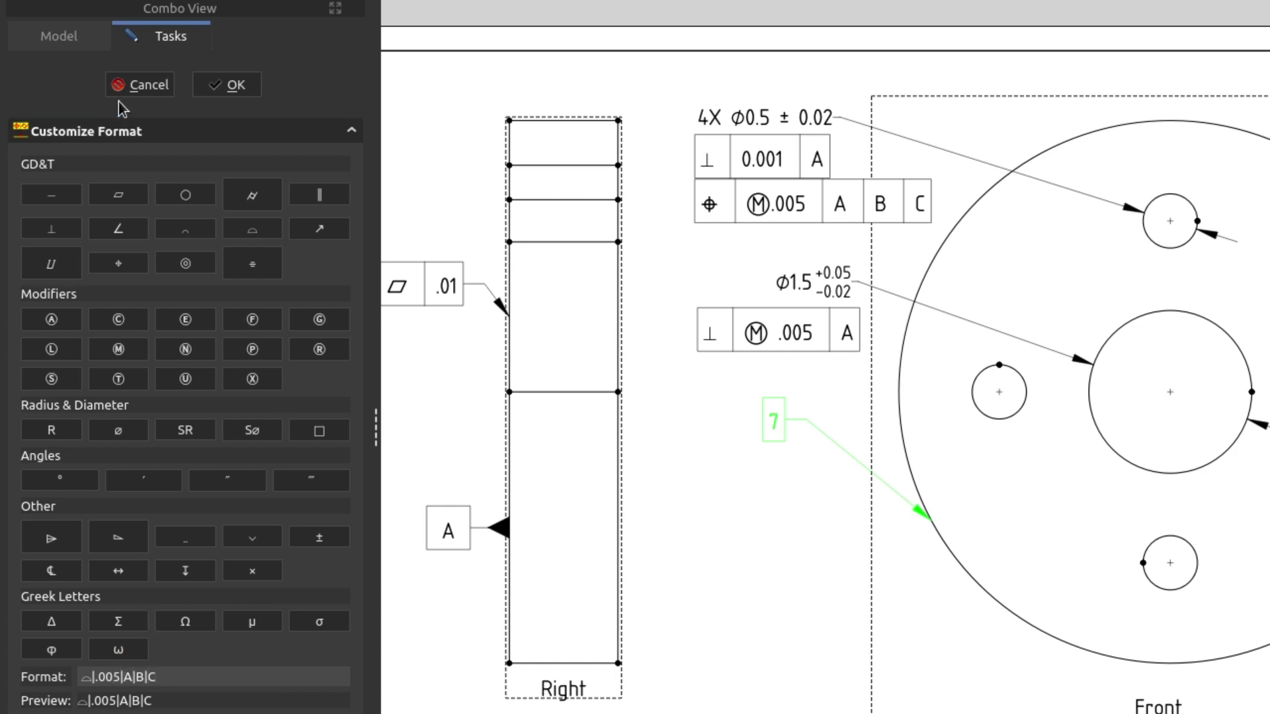
pyautogui.click(192, 388)
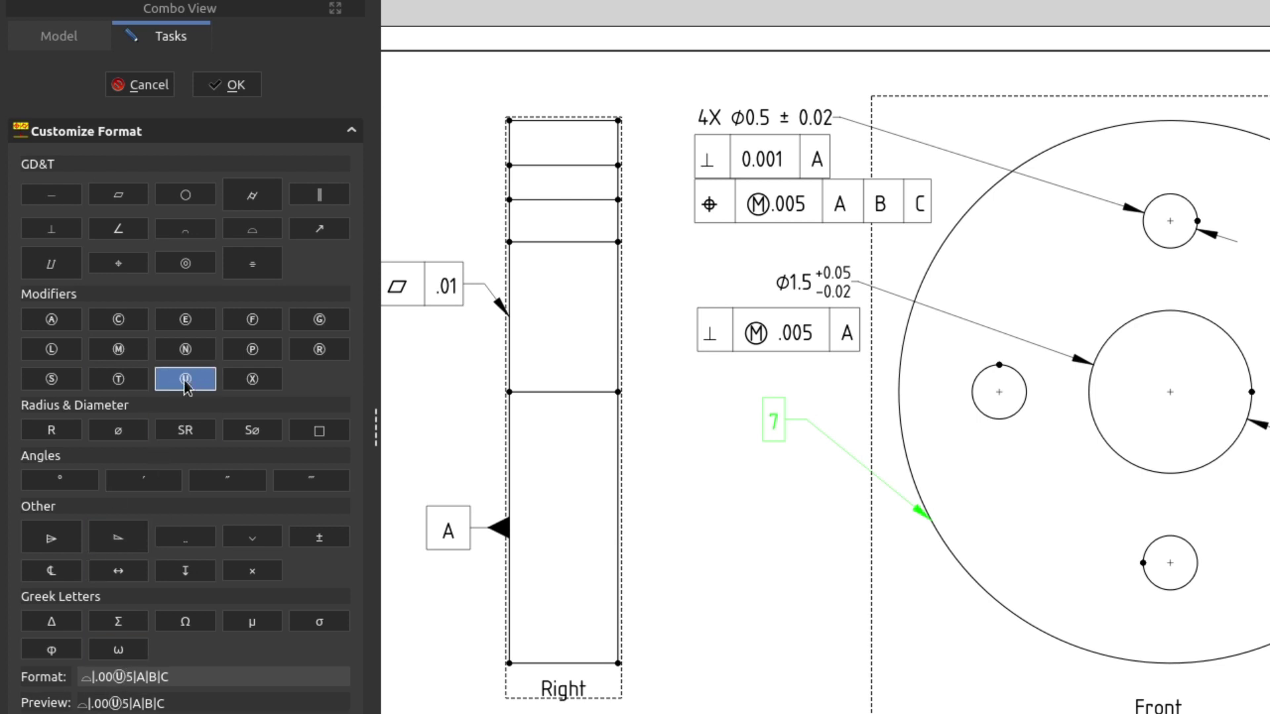
pyautogui.click(146, 678)
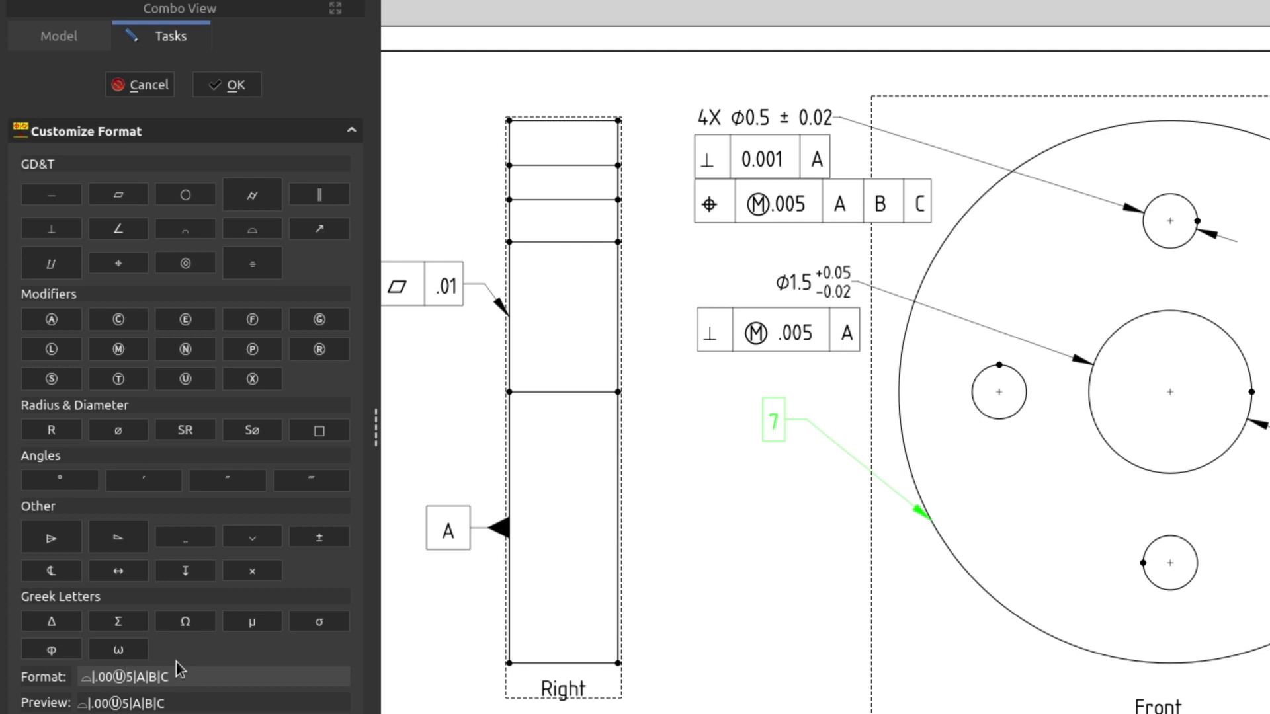
pyautogui.write('.001')
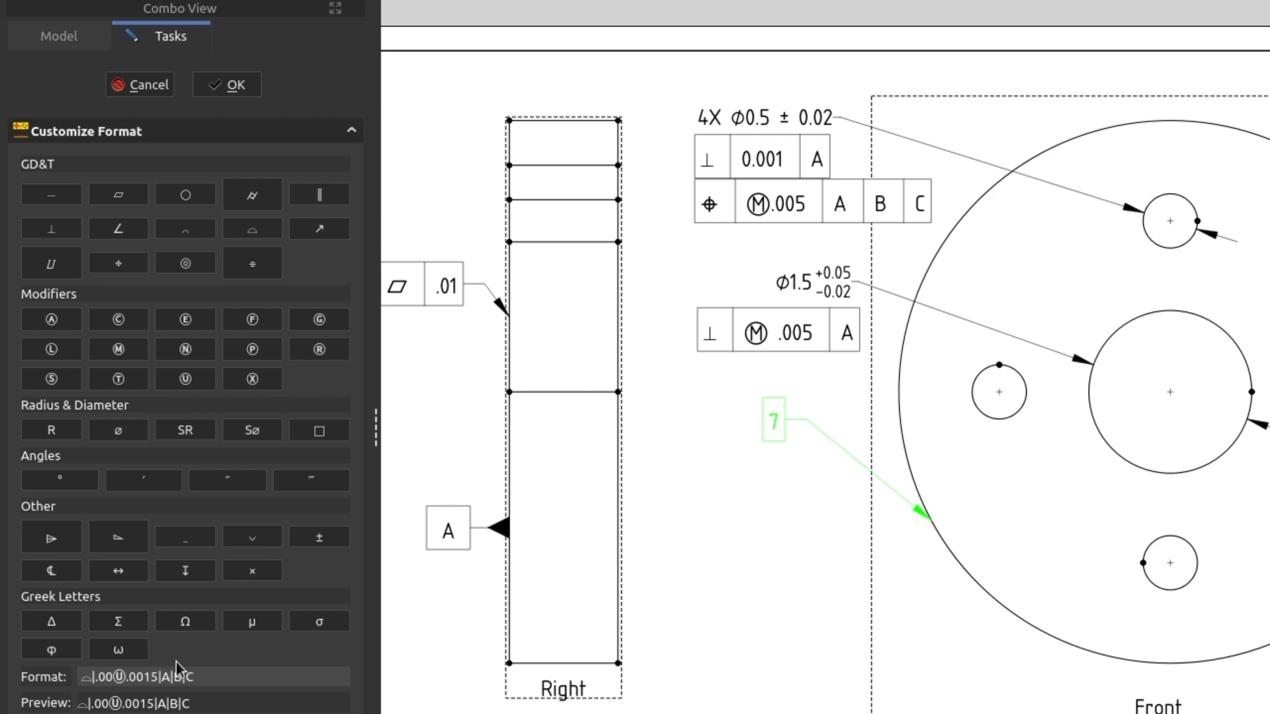
pyautogui.press('Delete')
pyautogui.press('Left')
pyautogui.press('Left')
pyautogui.press('Left')
pyautogui.press('Left')
pyautogui.press('Left')
pyautogui.write('5')
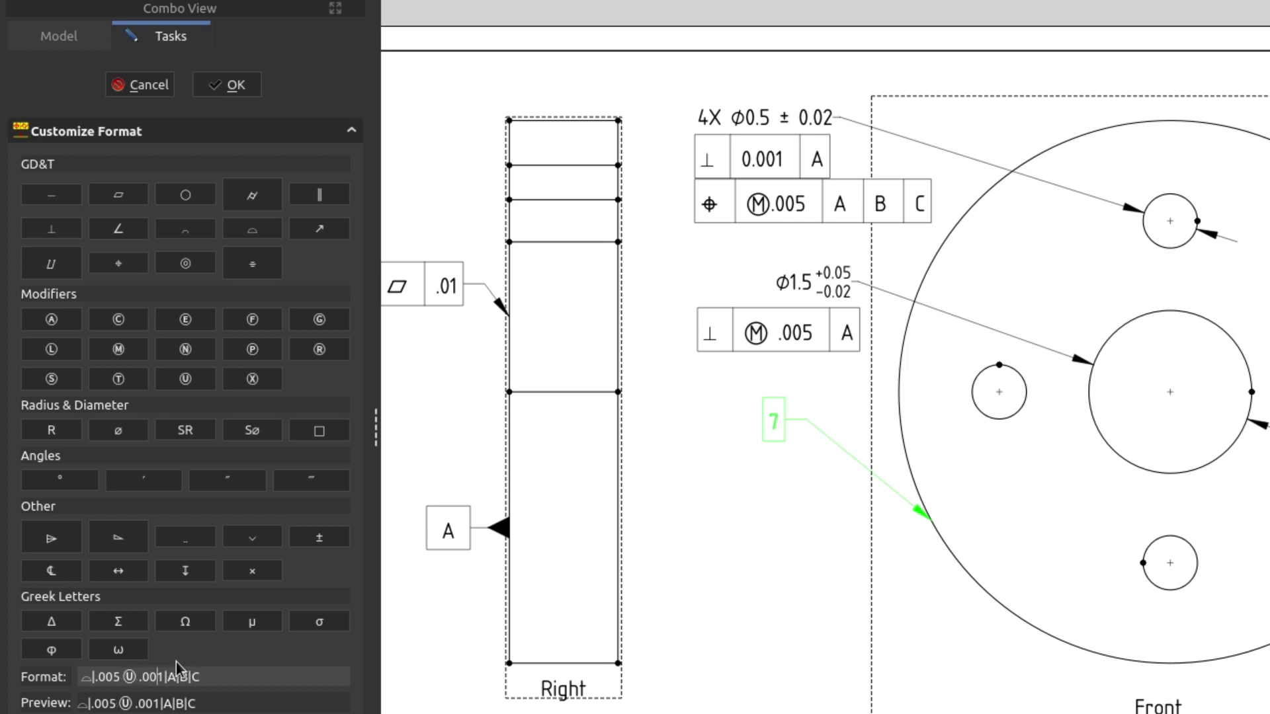
pyautogui.press('Right')
pyautogui.click(227, 85)
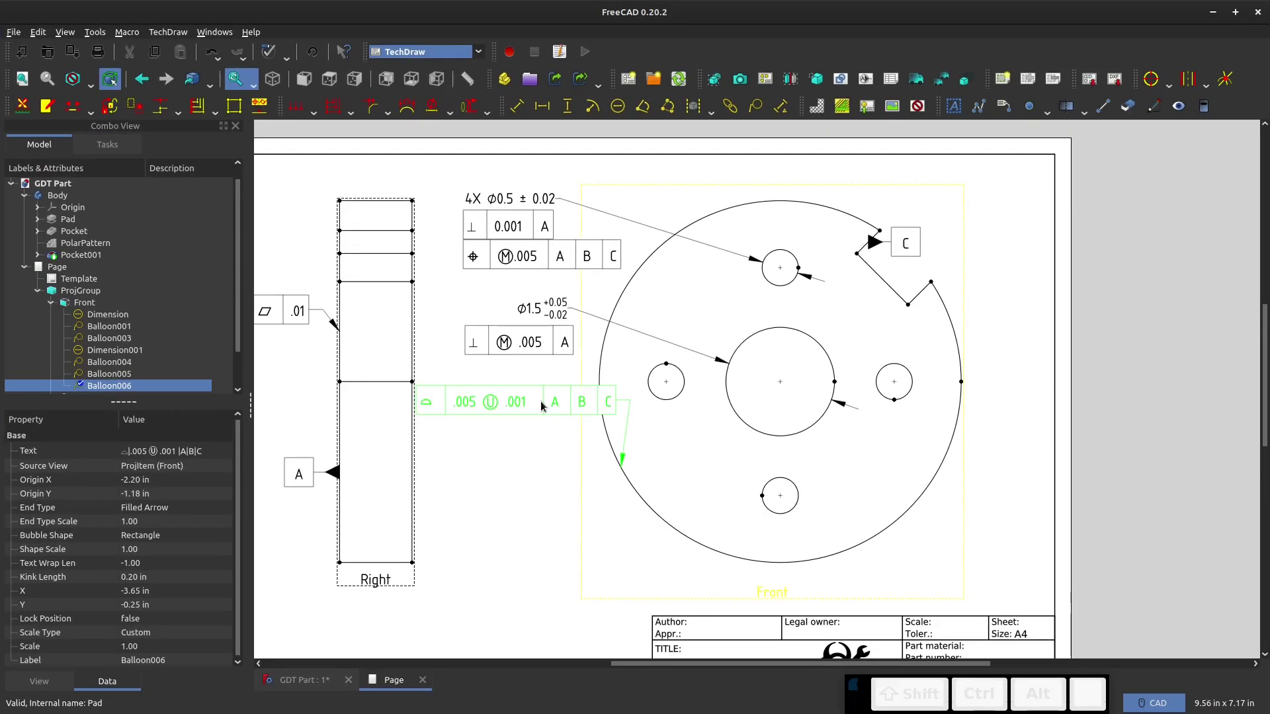
# - Delete the three extra spaces from the profile frame's format text so it reads .005Ⓤ.001|A|B|C
pyautogui.moveTo(580, 404); pyautogui.dragTo(553, 525)
pyautogui.doubleClick(554, 526)
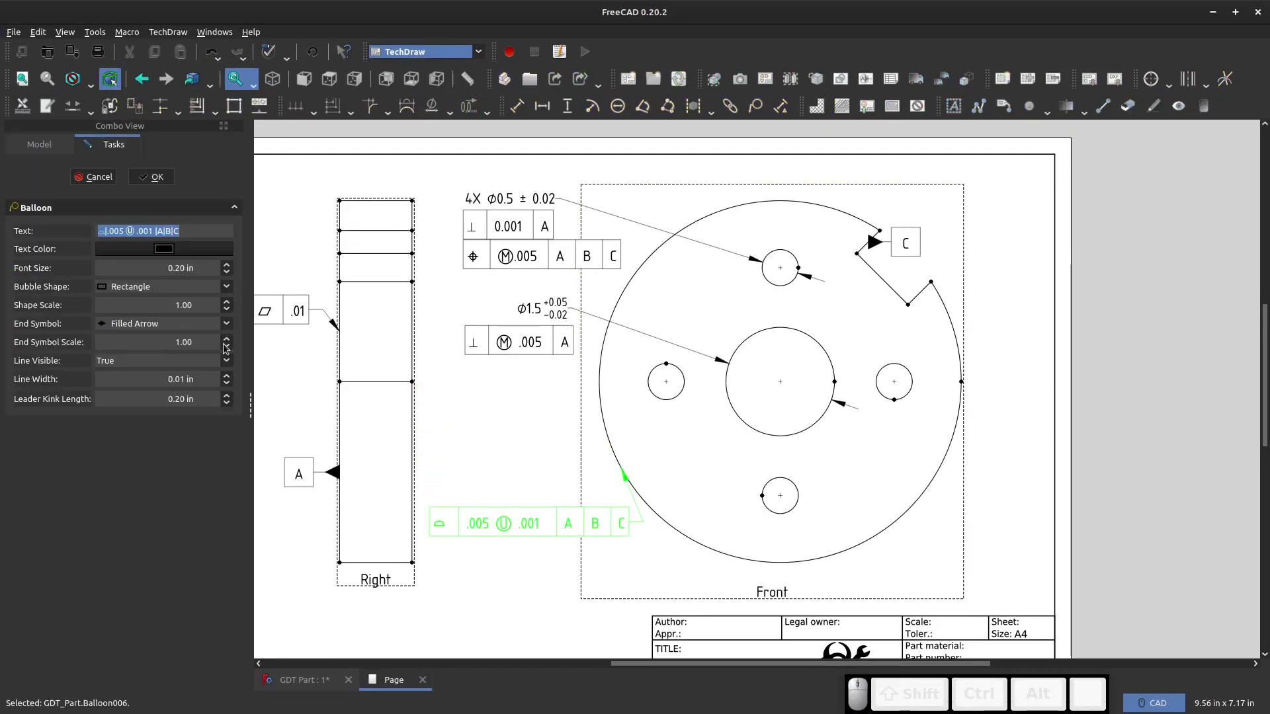
pyautogui.click(157, 177)
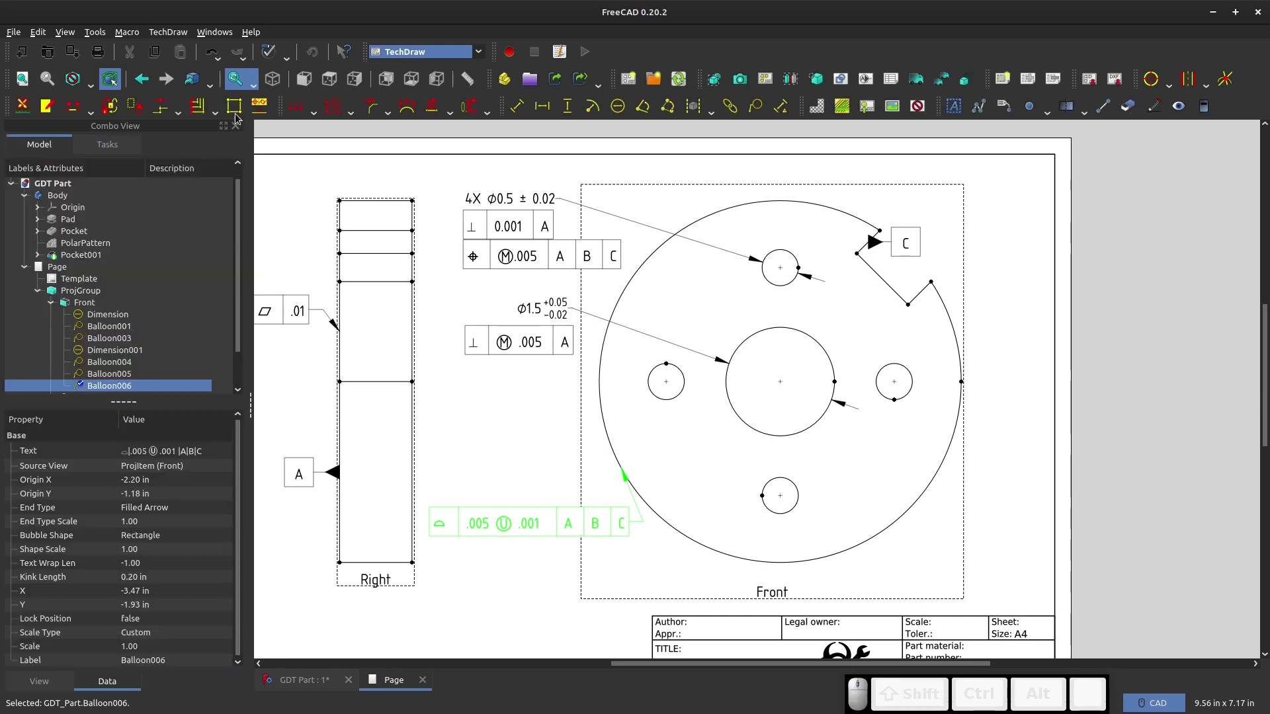
pyautogui.click(259, 106)
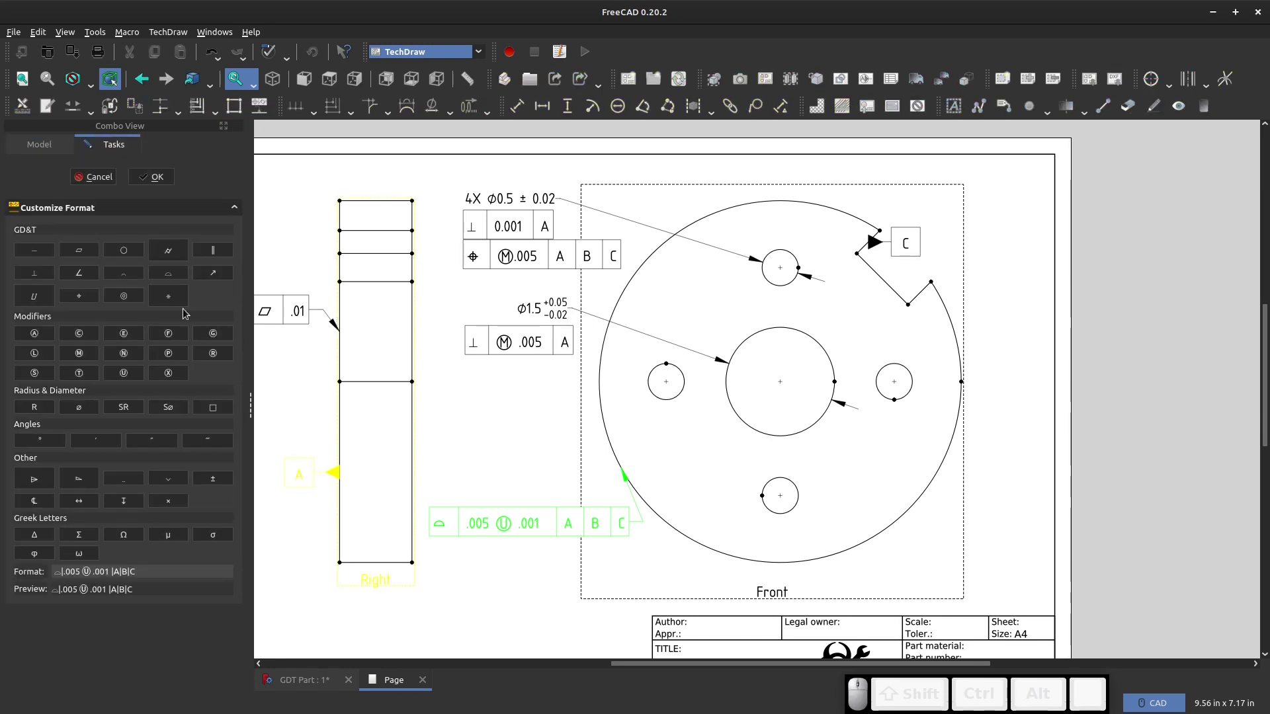
pyautogui.click(93, 177)
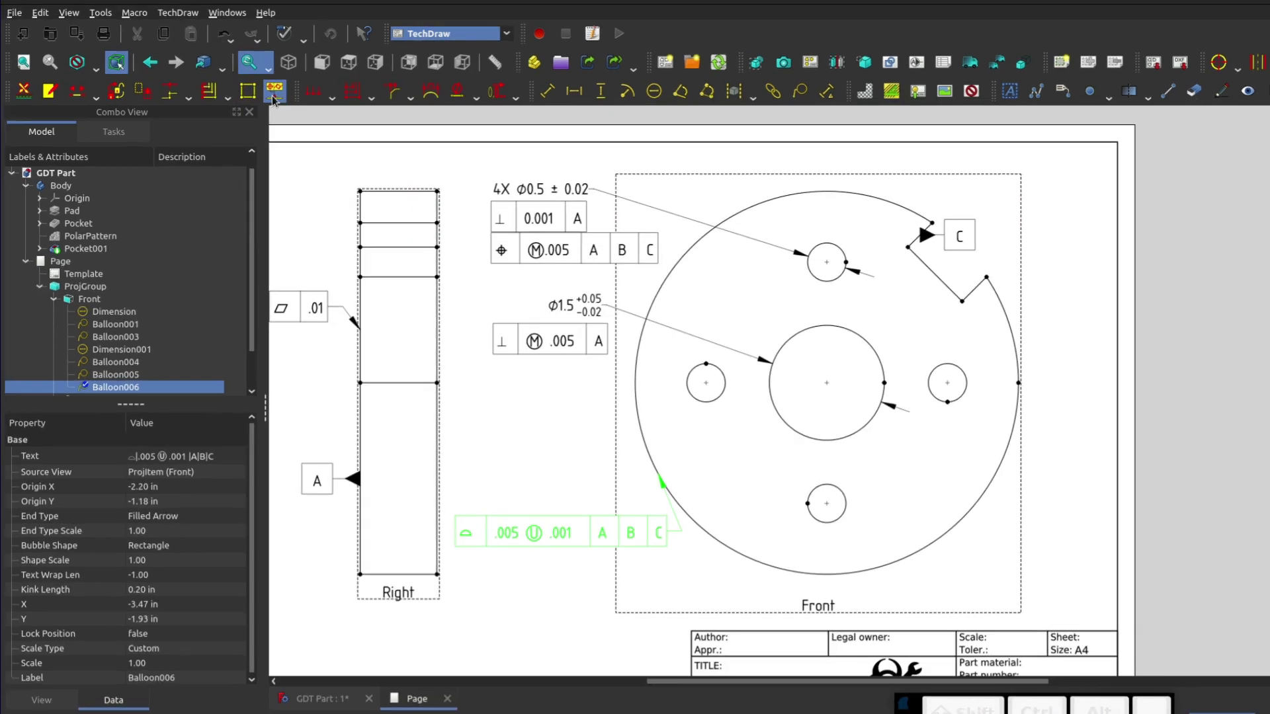
pyautogui.click(258, 107)
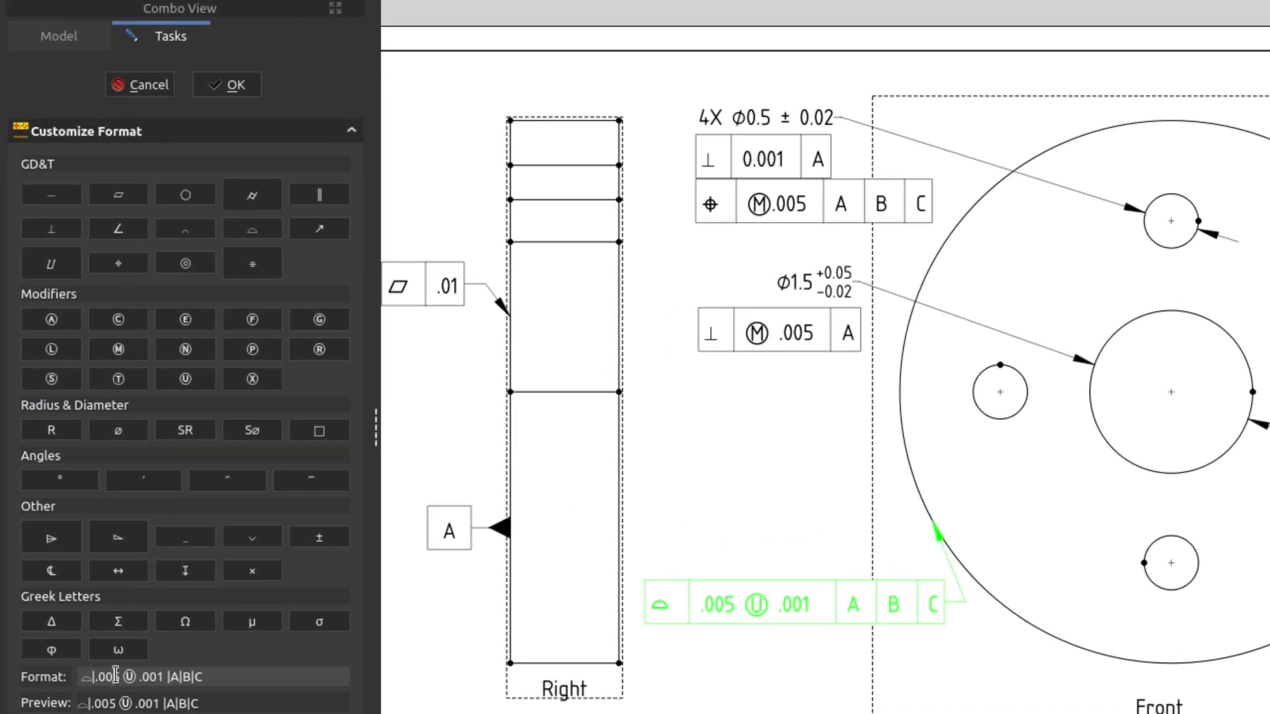
pyautogui.press('Delete')
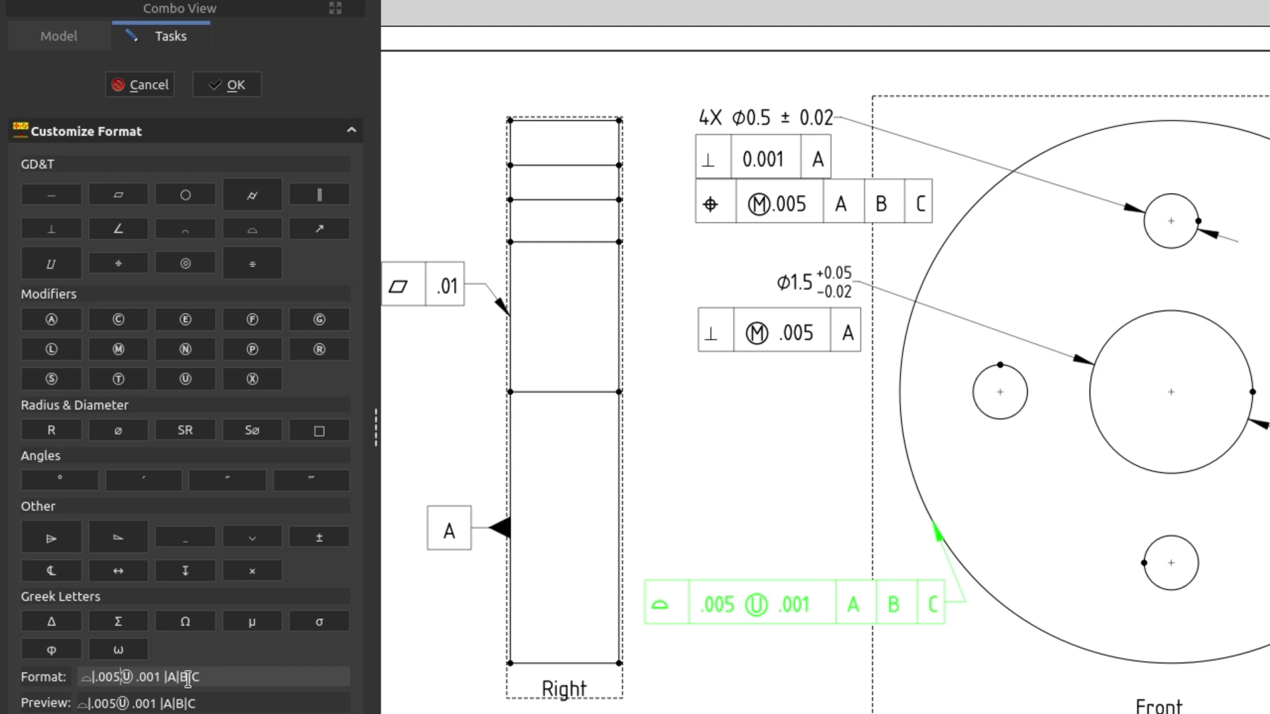
pyautogui.press('Delete')
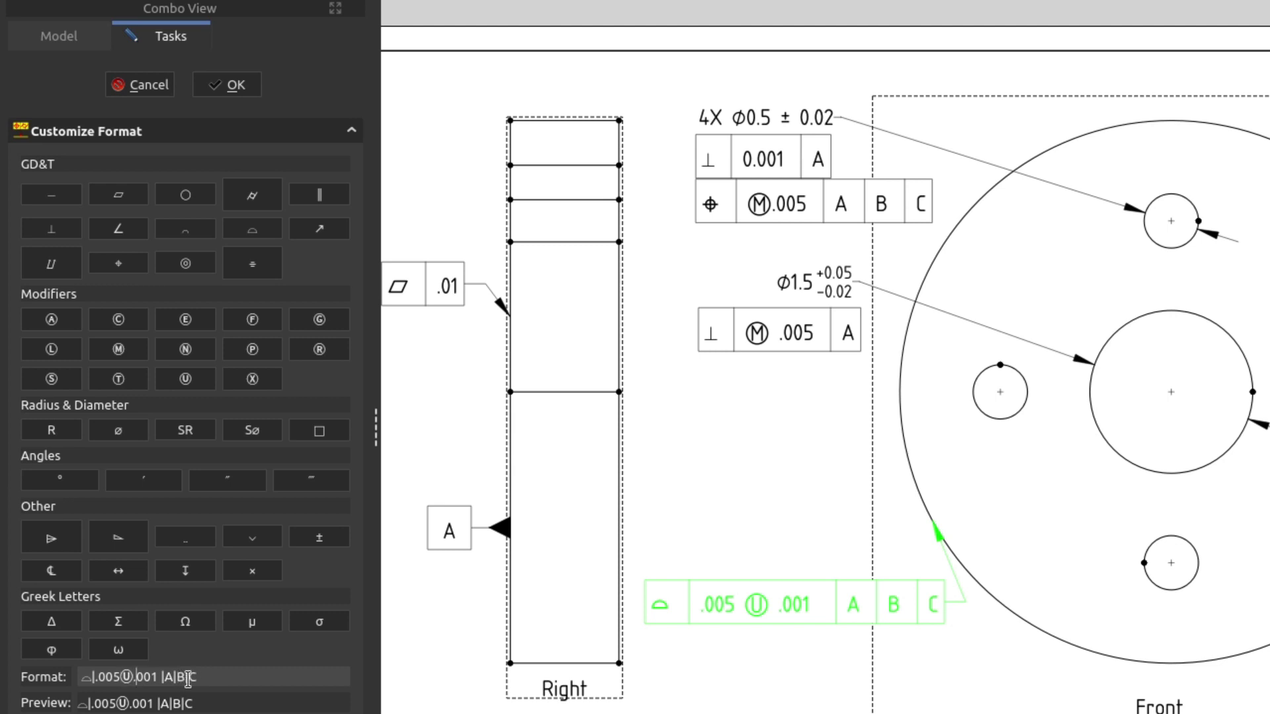
pyautogui.press('Delete')
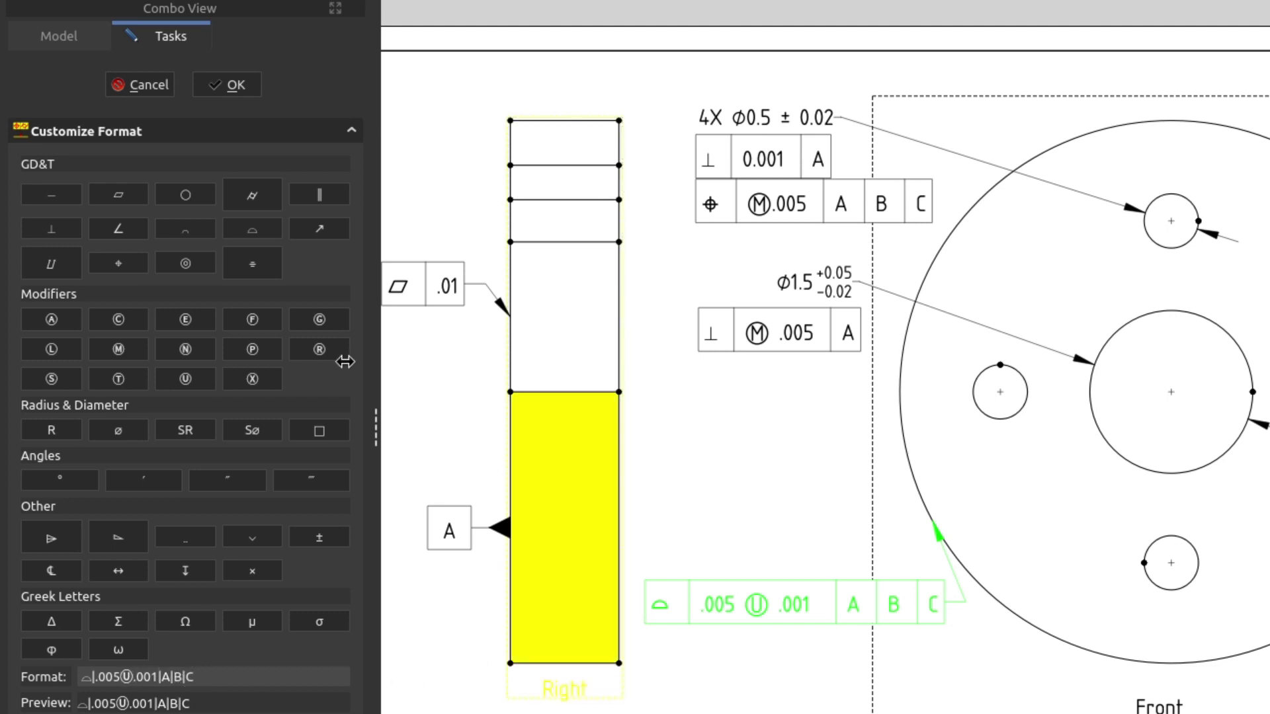
pyautogui.click(232, 84)
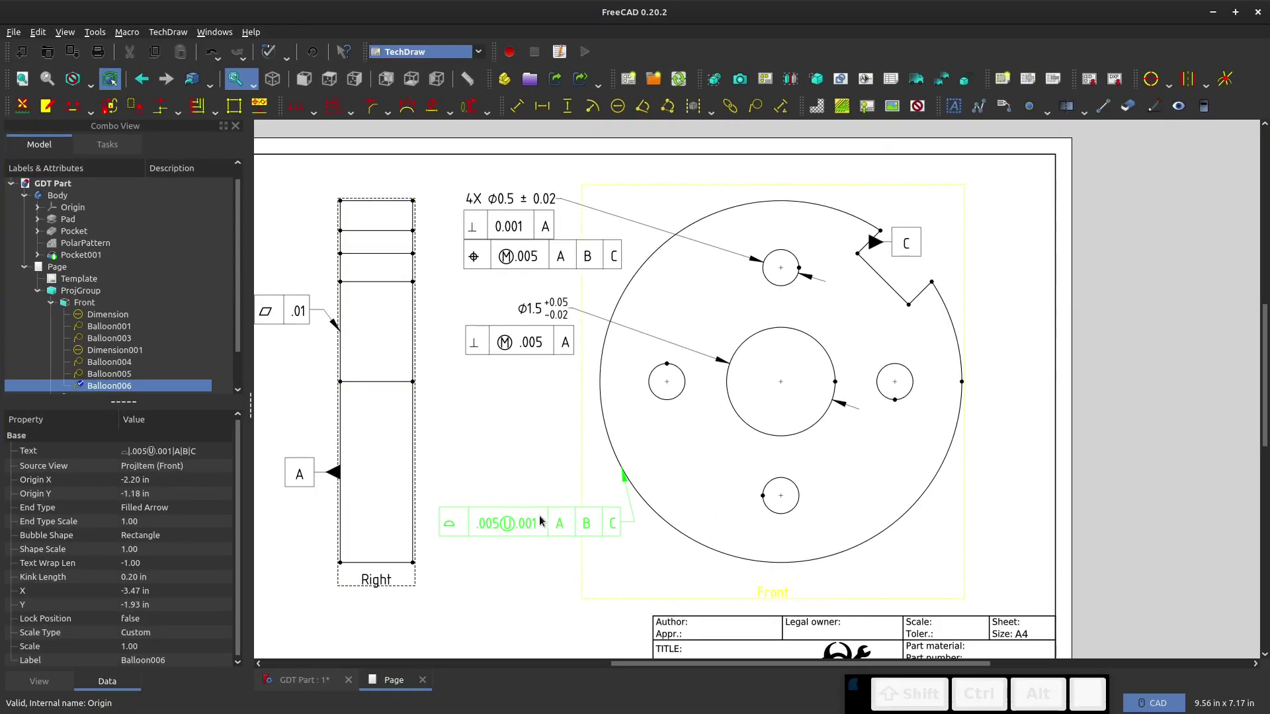
pyautogui.moveTo(539, 515); pyautogui.dragTo(524, 495)
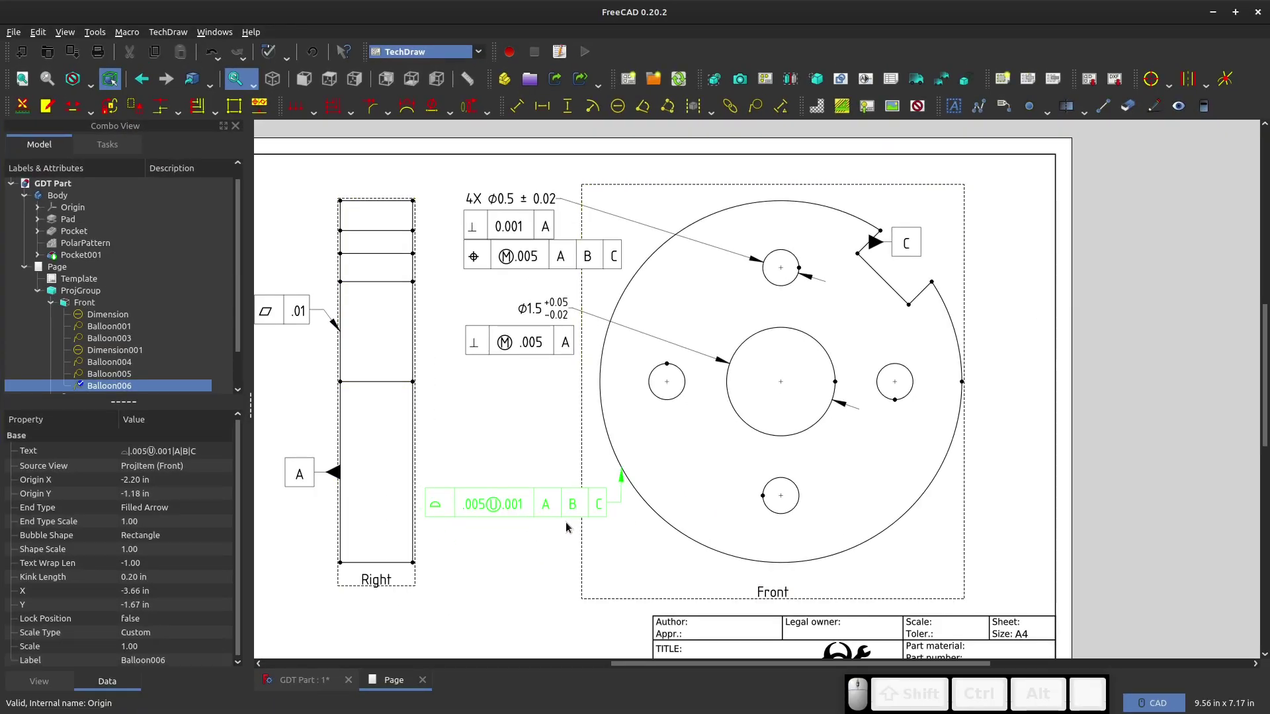
# - Insert a new balloon on the notch corner beside datum C
pyautogui.click(819, 206)
pyautogui.click(598, 382)
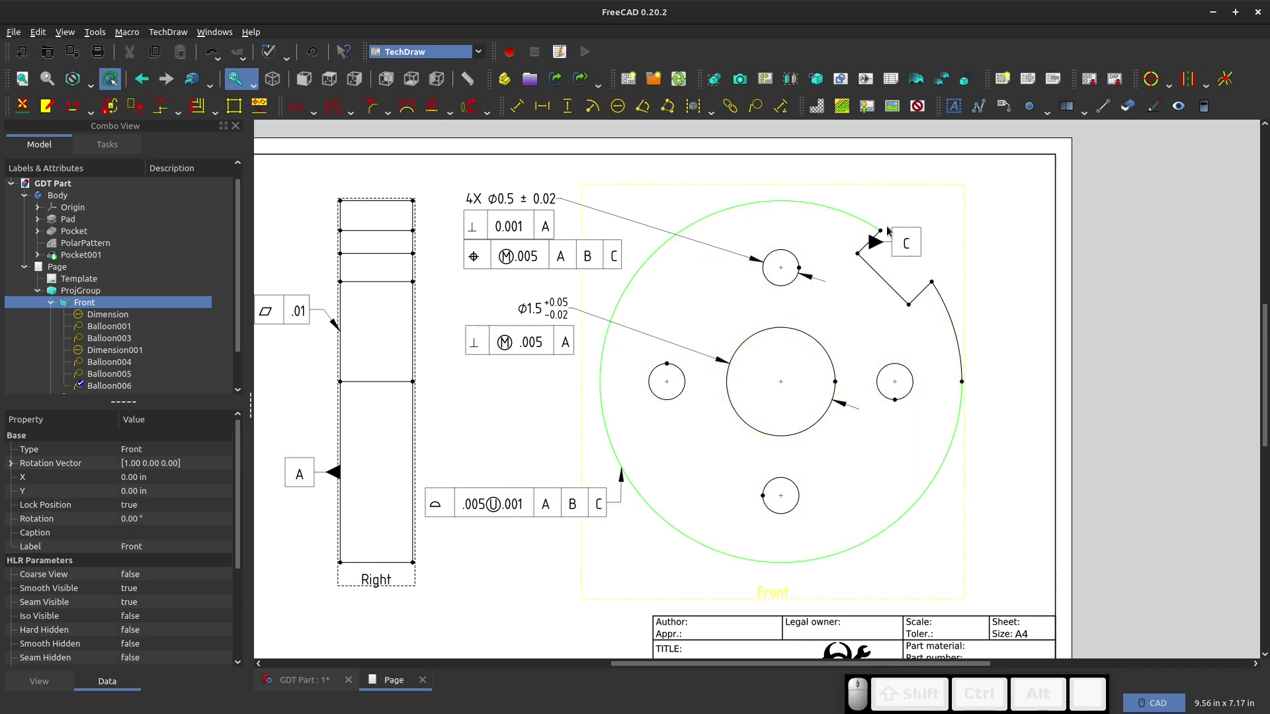
pyautogui.click(774, 148)
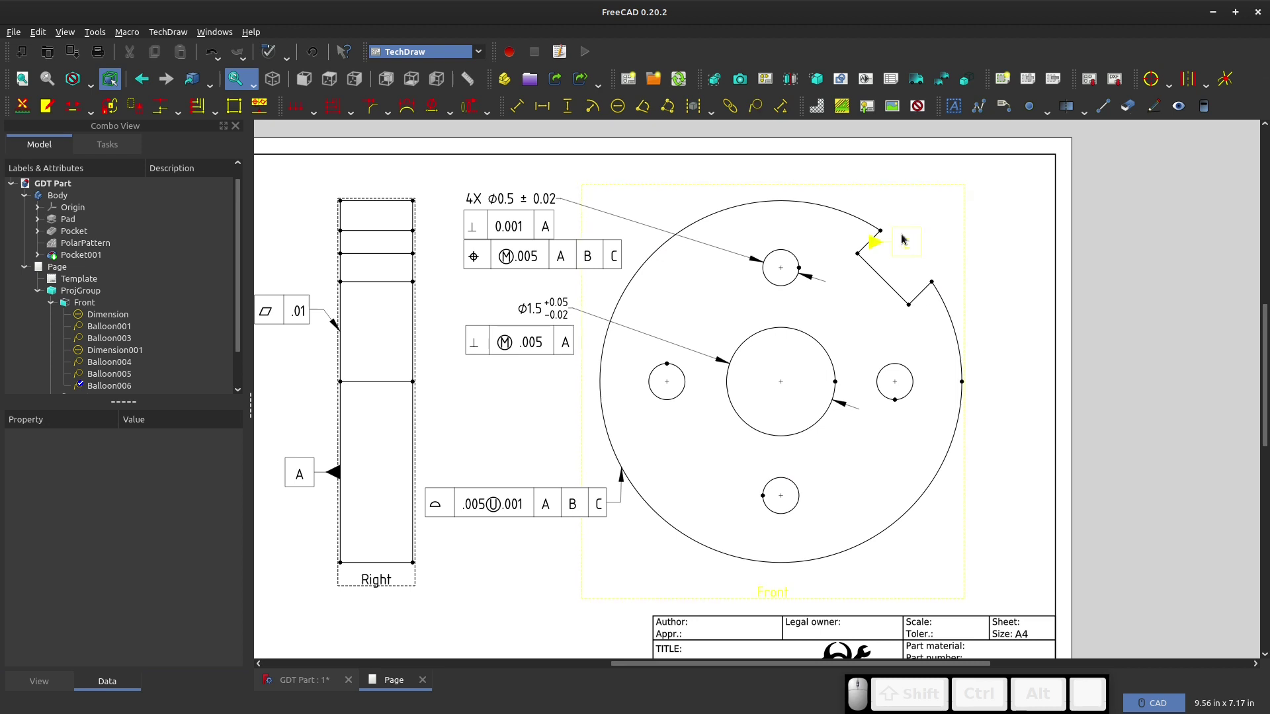
pyautogui.click(879, 232)
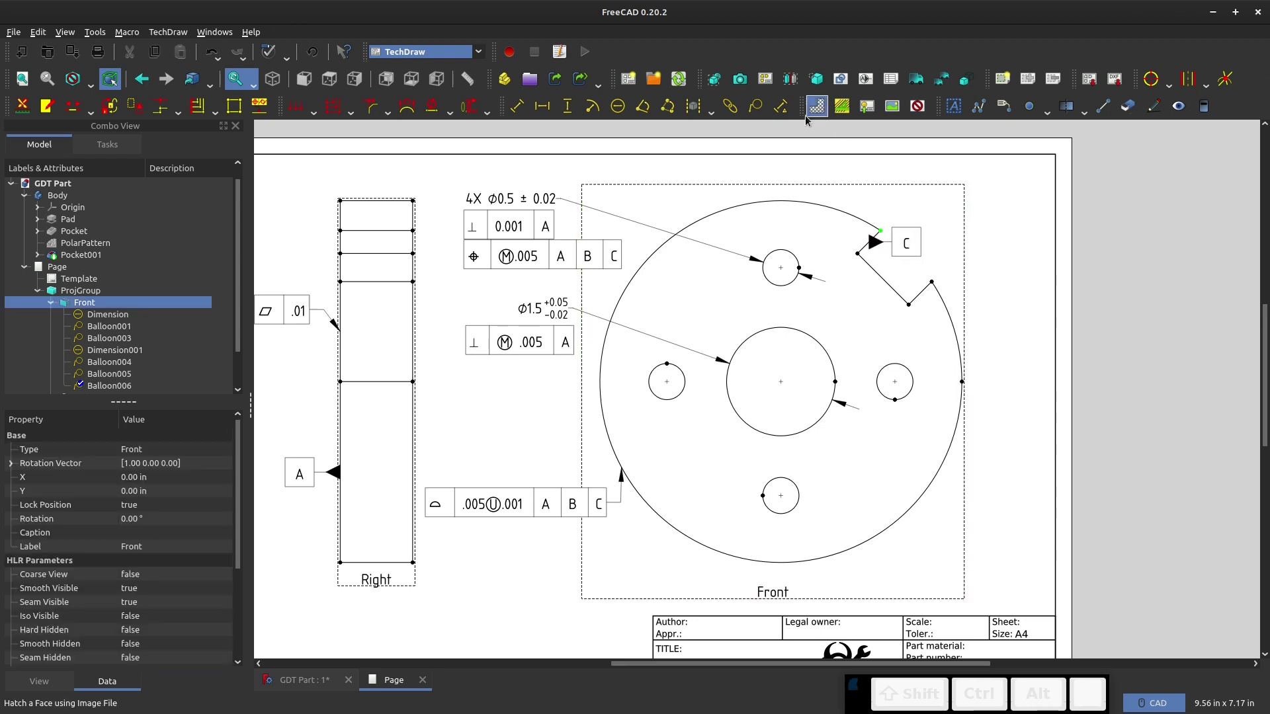
pyautogui.click(756, 106)
# - Set the new balloon to bubble shape None with text A
pyautogui.doubleClick(938, 177)
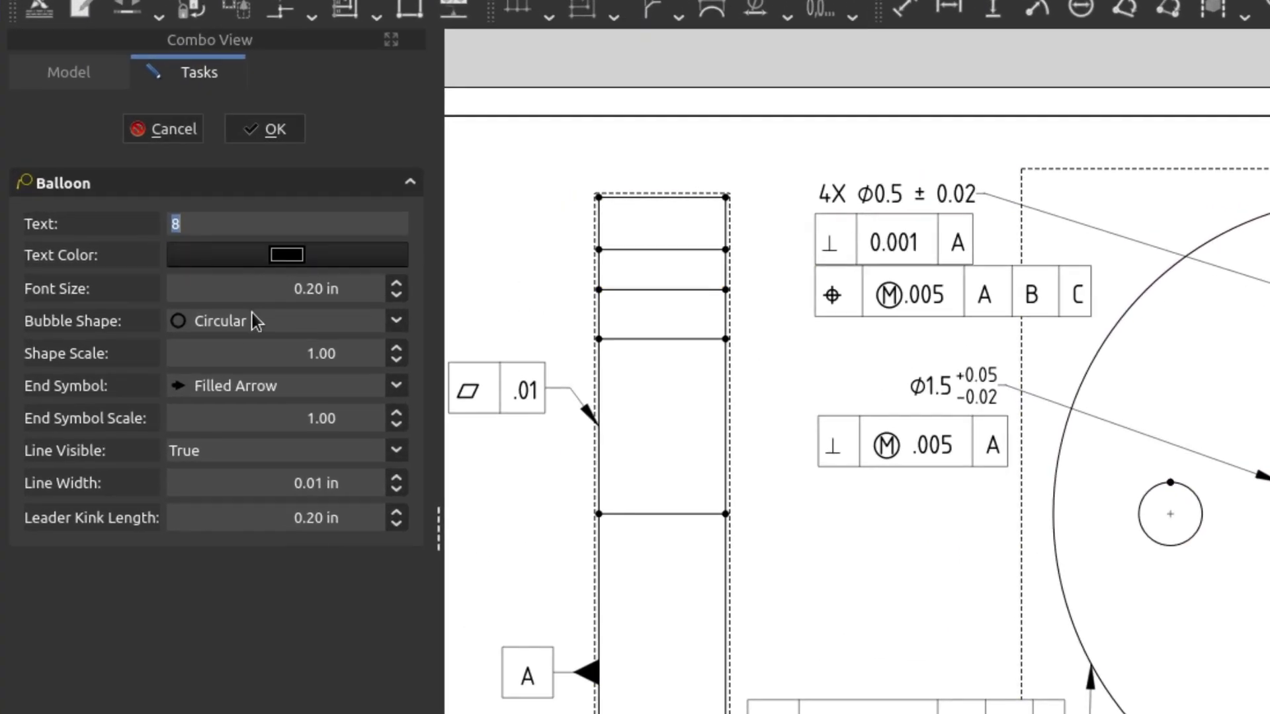
pyautogui.click(144, 288)
pyautogui.click(255, 358)
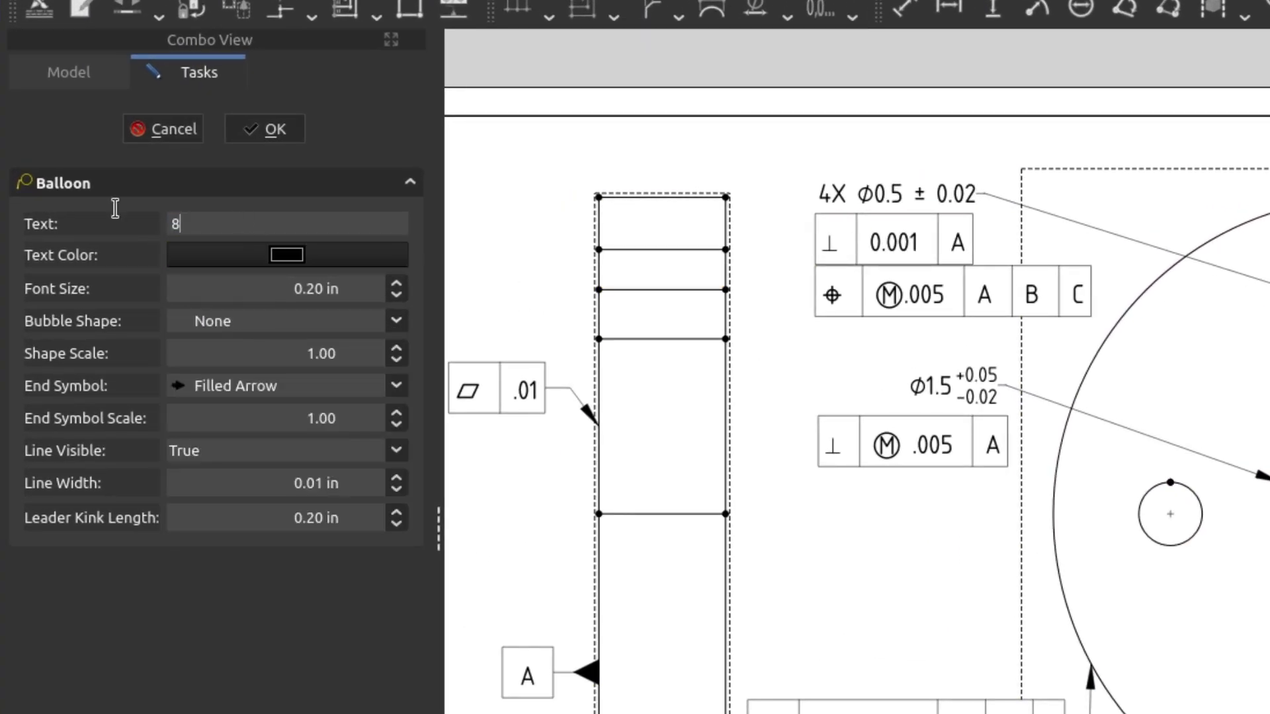
pyautogui.doubleClick(175, 223)
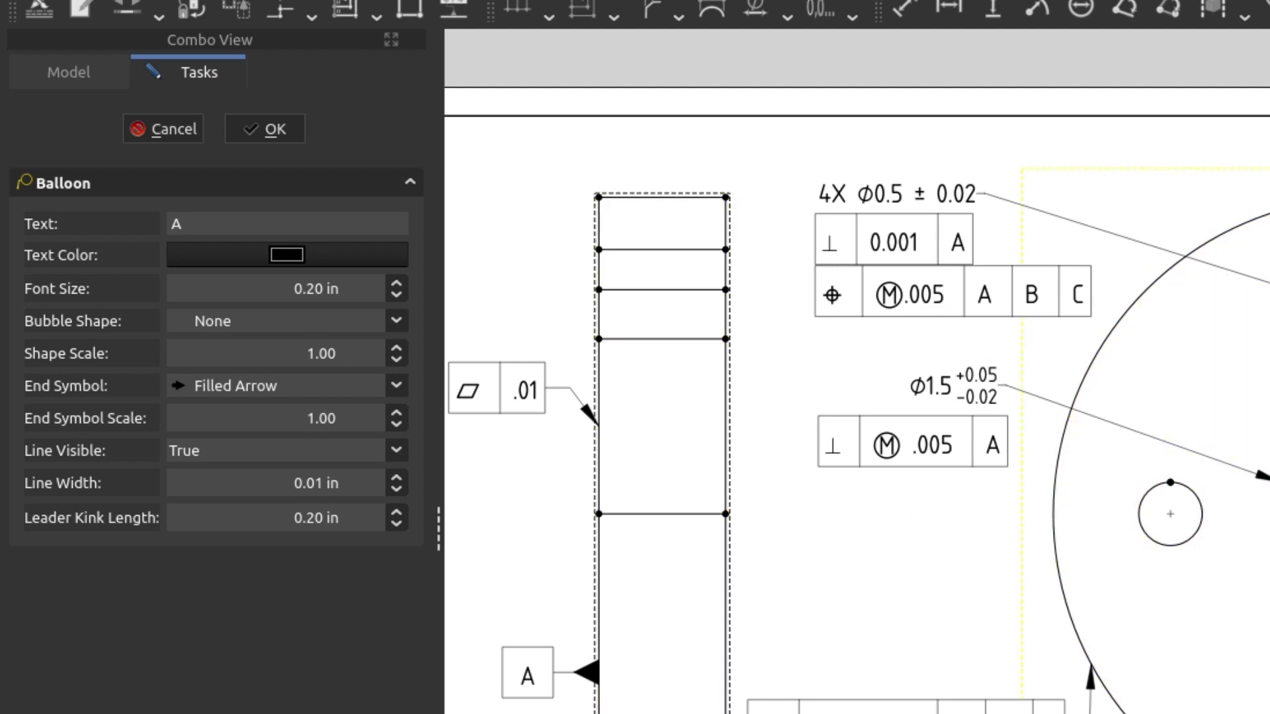
pyautogui.click(275, 129)
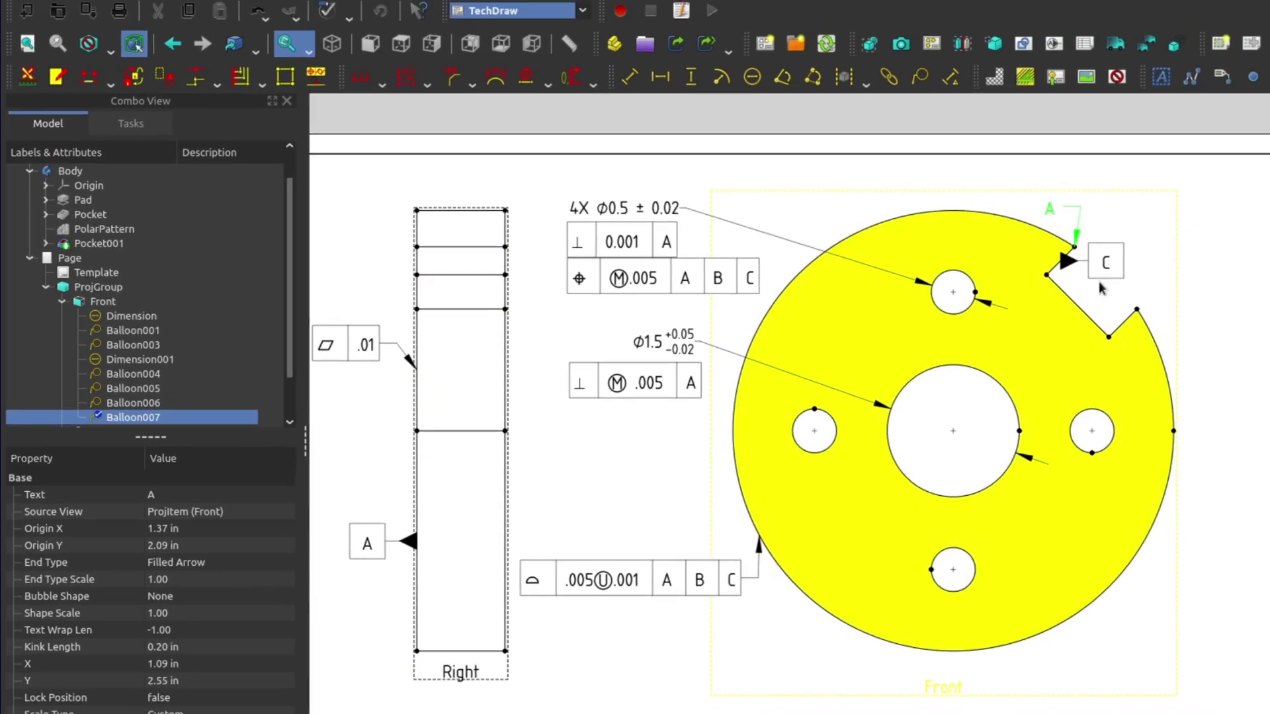
# - Add a balloon on the other notch corner and rename label A to Z
pyautogui.click(1136, 309)
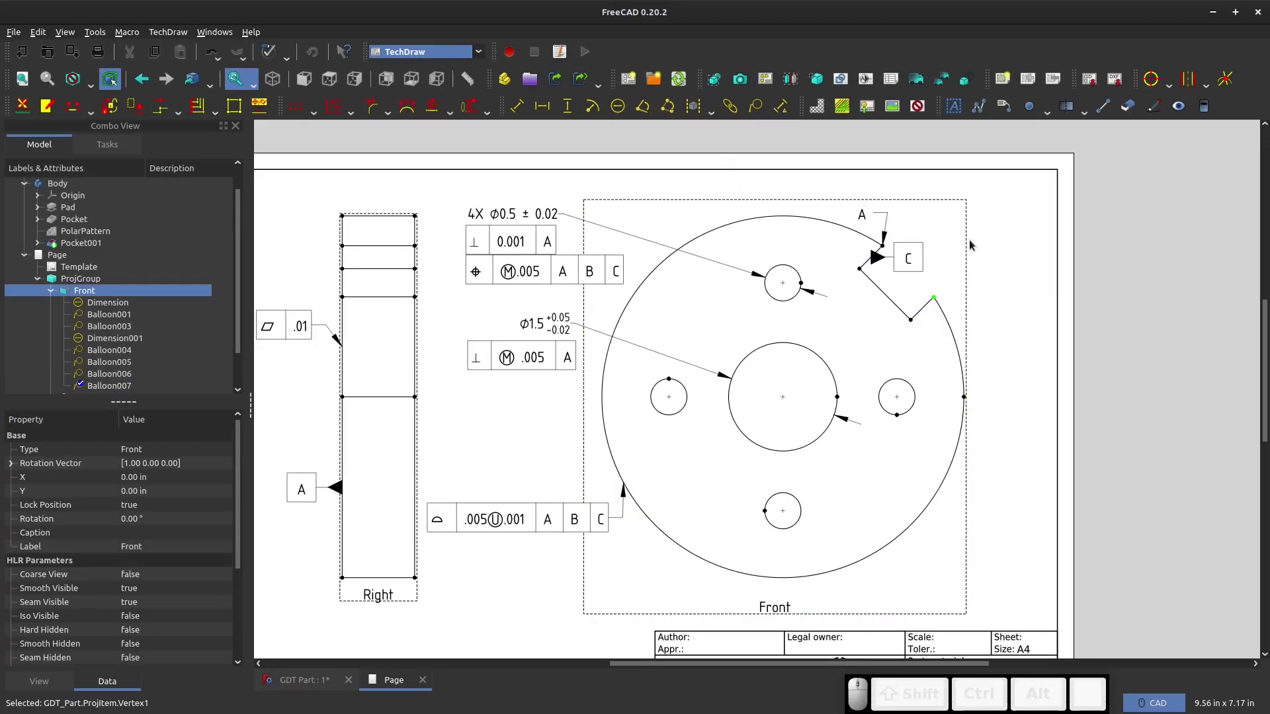
pyautogui.click(934, 295)
pyautogui.moveTo(952, 318); pyautogui.dragTo(988, 242)
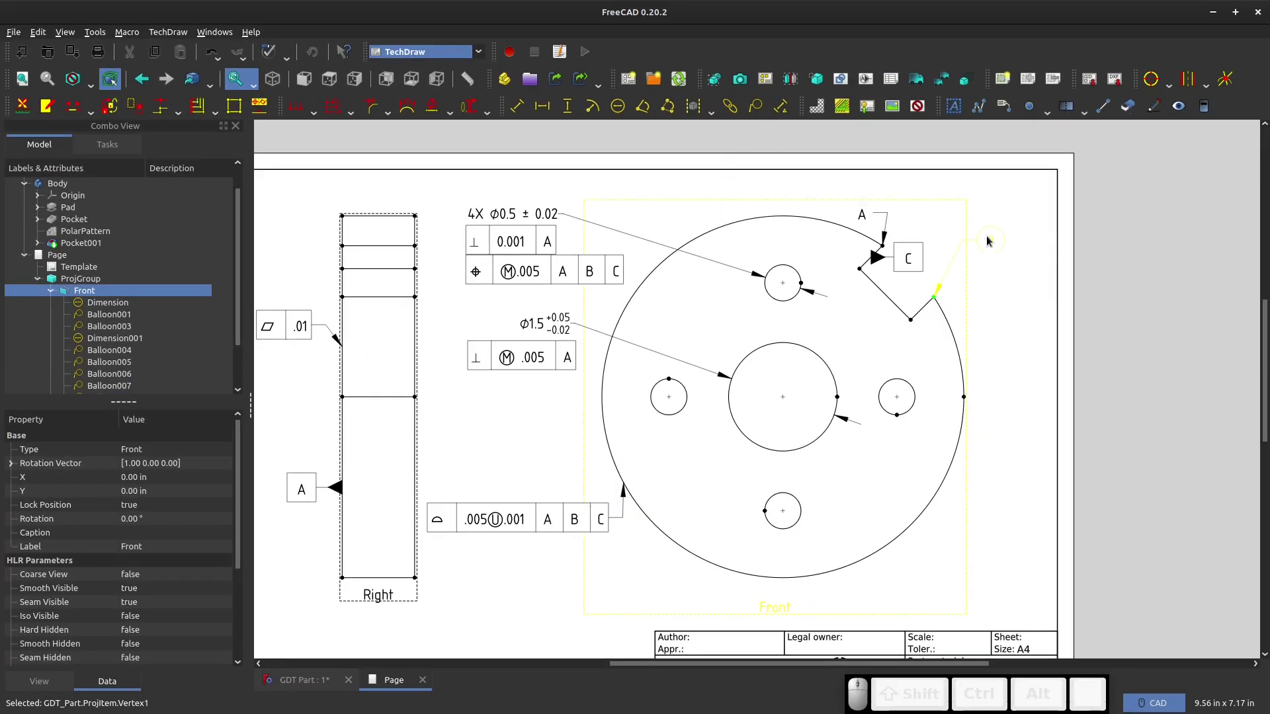
pyautogui.doubleClick(989, 242)
pyautogui.write('B')
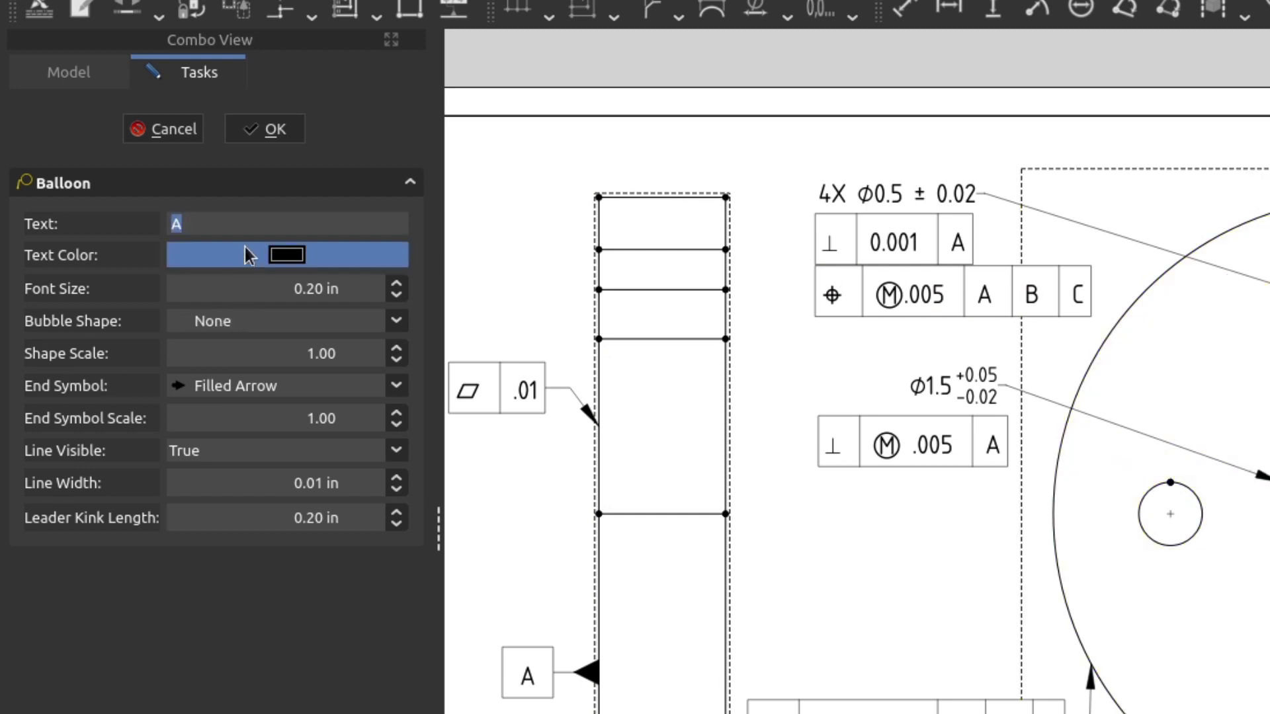
pyautogui.write('Z')
pyautogui.click(291, 134)
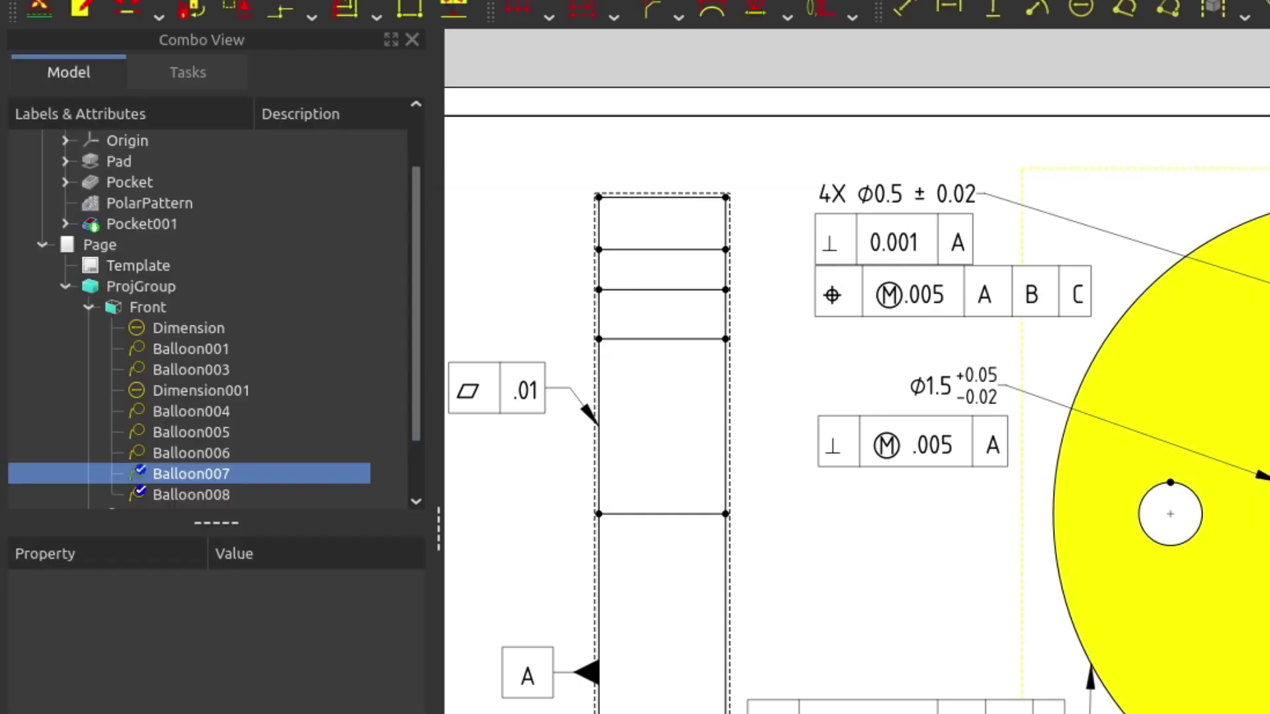
# - Make the new balloon a bubble-less label Y and place Y and Z outside the disc
pyautogui.doubleClick(192, 495)
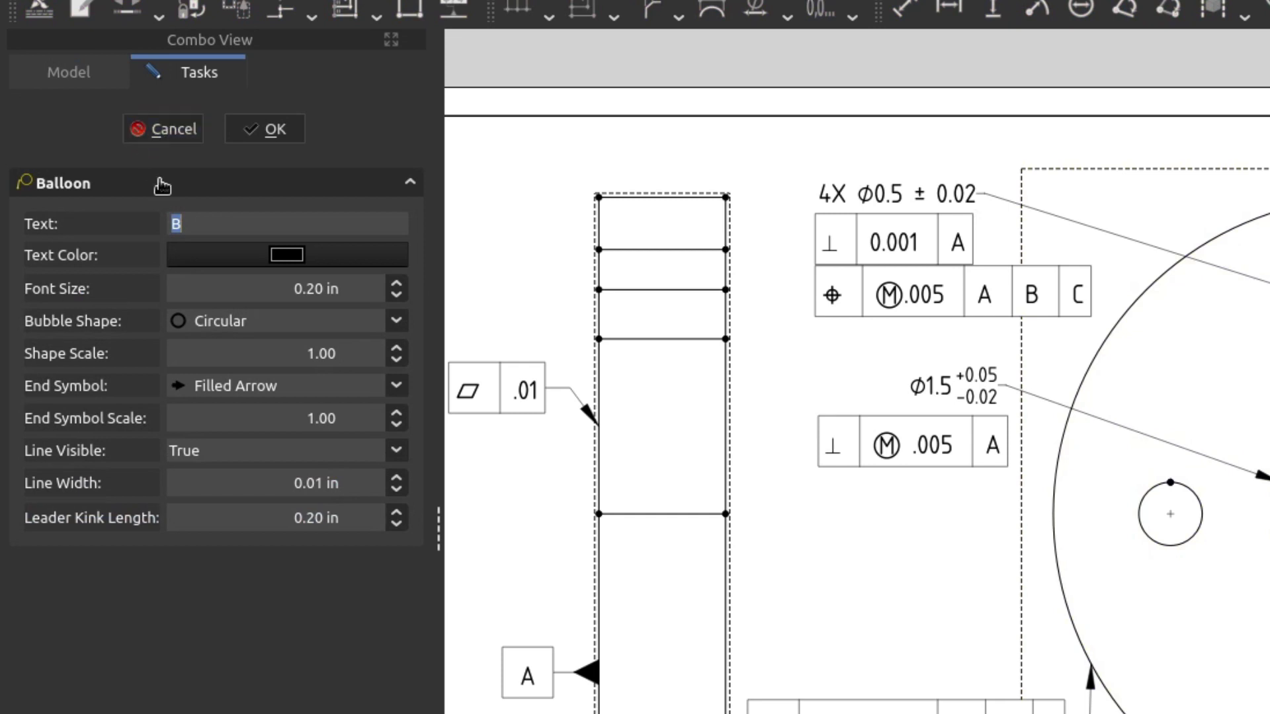
pyautogui.moveTo(232, 221); pyautogui.dragTo(51, 219)
pyautogui.write('Y')
pyautogui.click(245, 321)
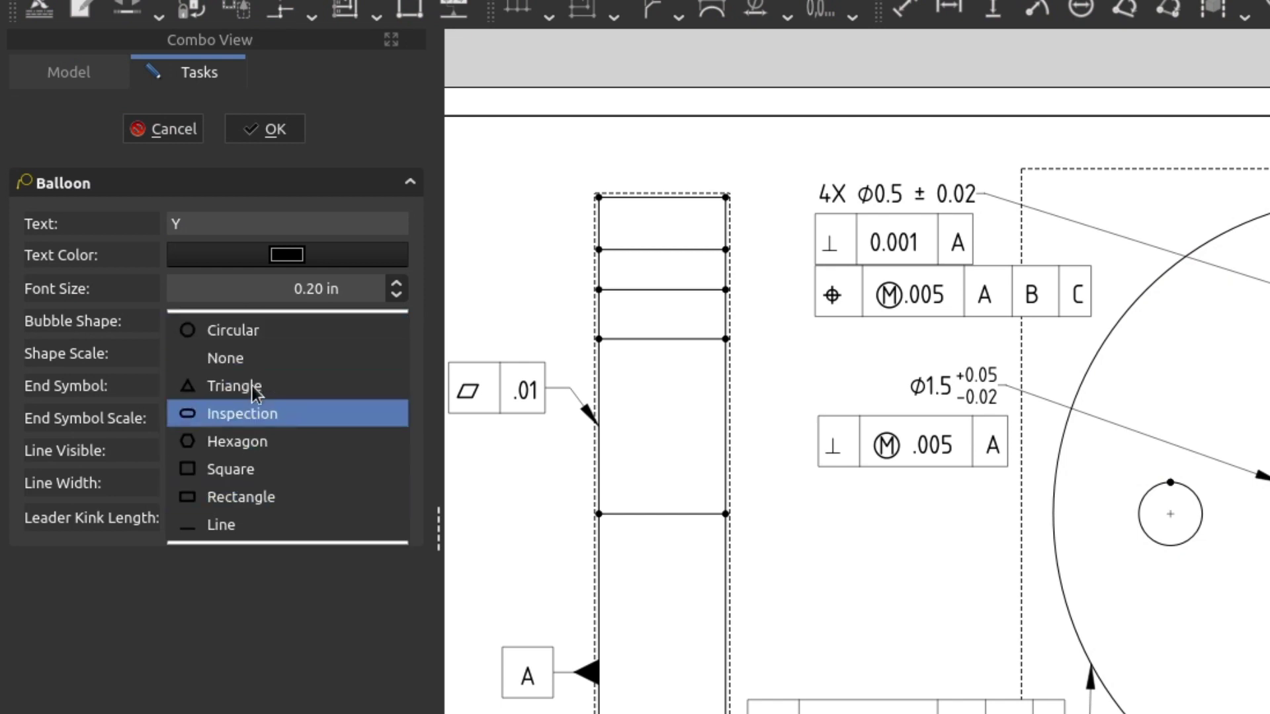
pyautogui.click(257, 360)
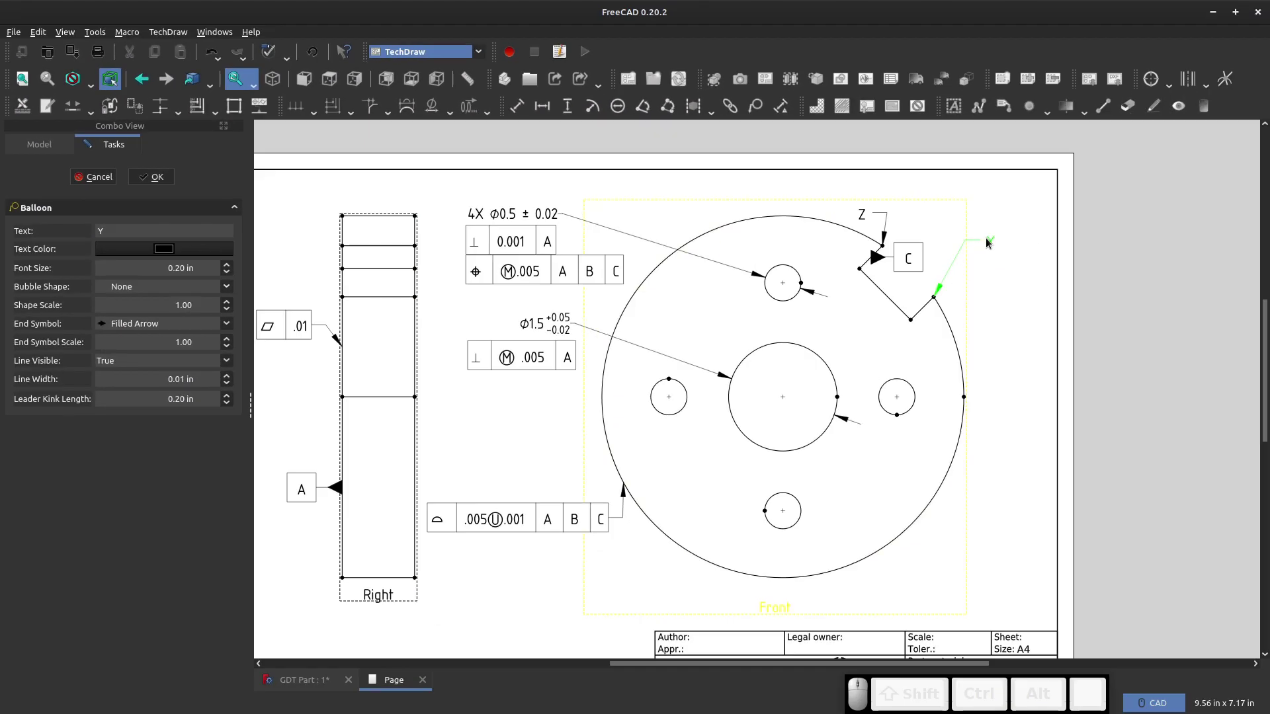
pyautogui.moveTo(992, 241); pyautogui.dragTo(978, 279)
pyautogui.moveTo(861, 214); pyautogui.dragTo(919, 218)
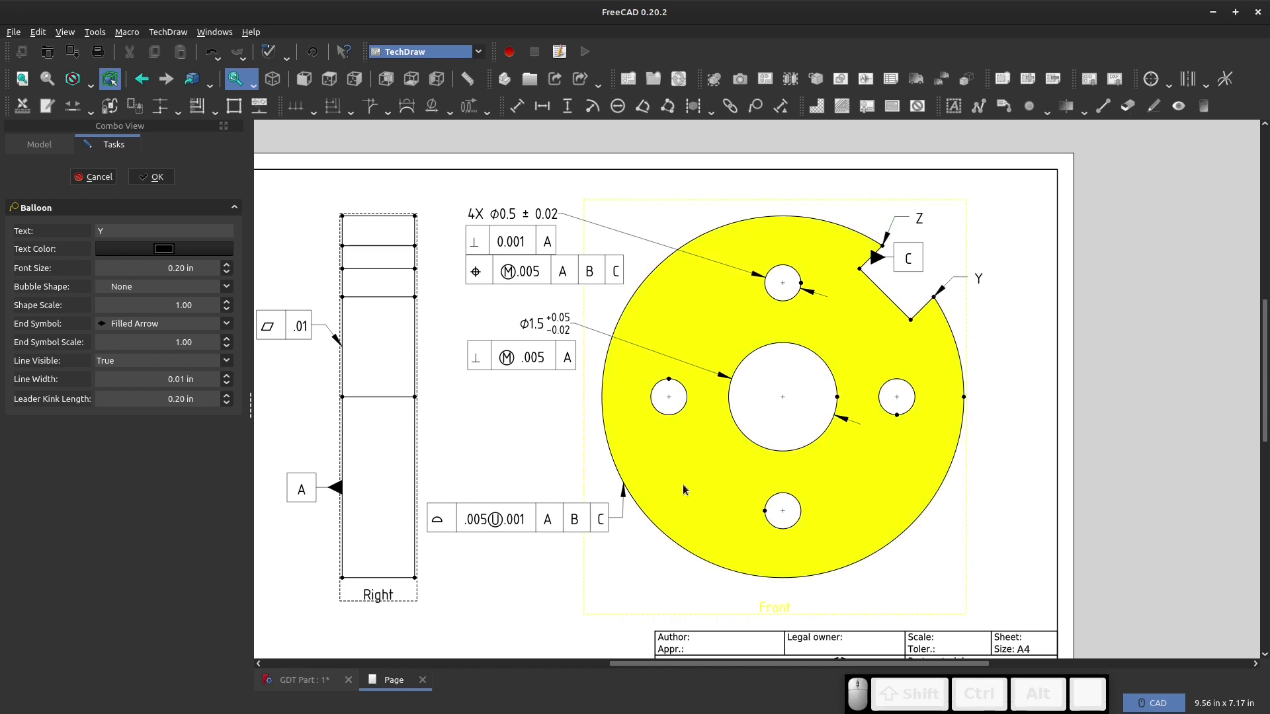
pyautogui.click(154, 177)
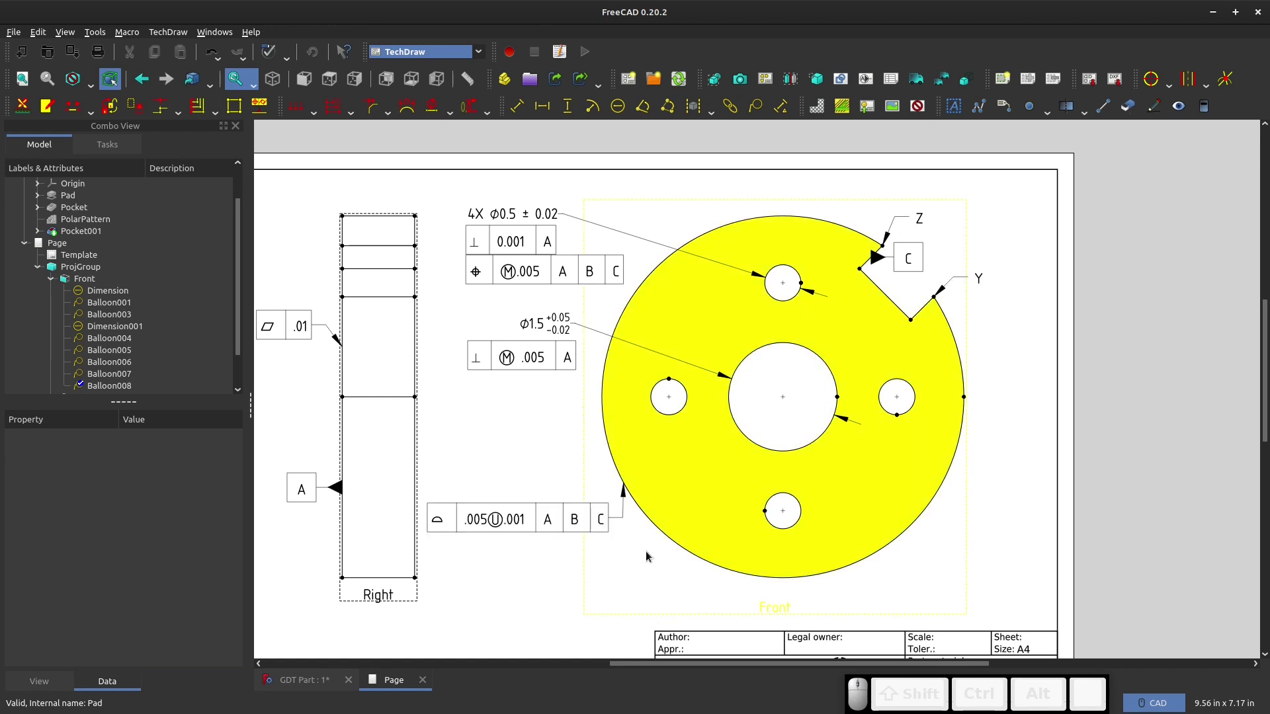
pyautogui.click(519, 523)
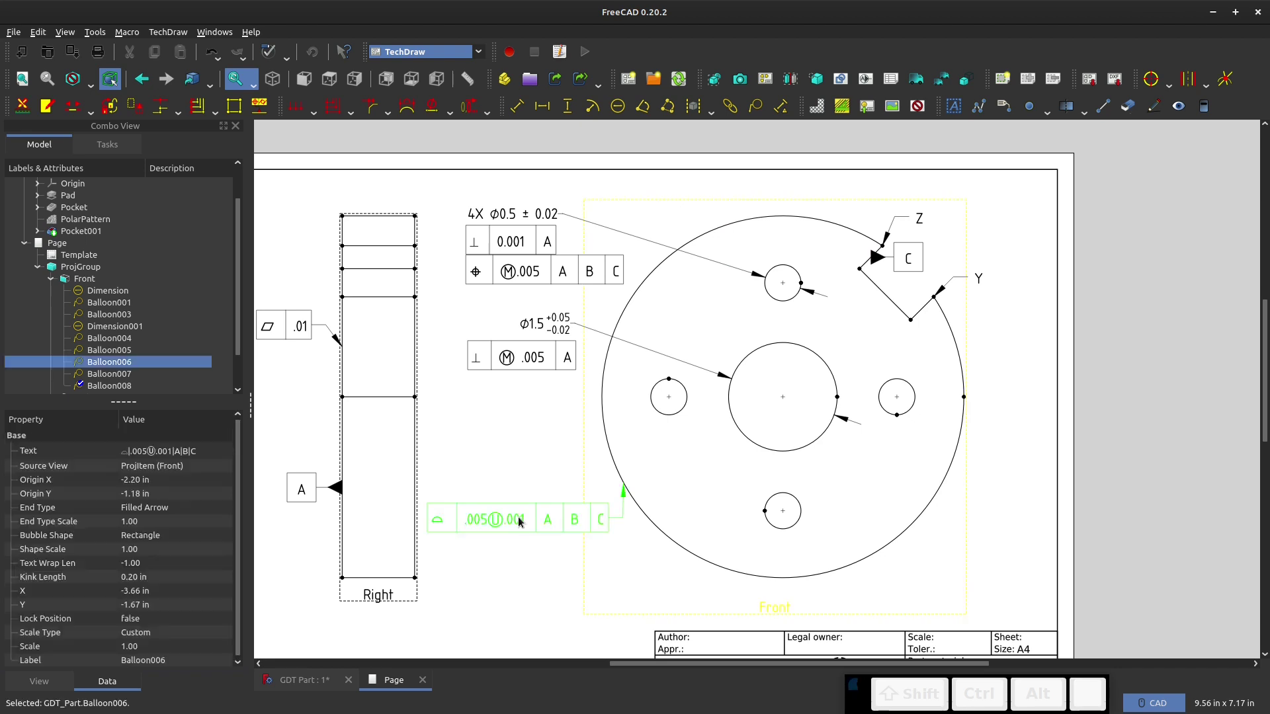
pyautogui.click(519, 556)
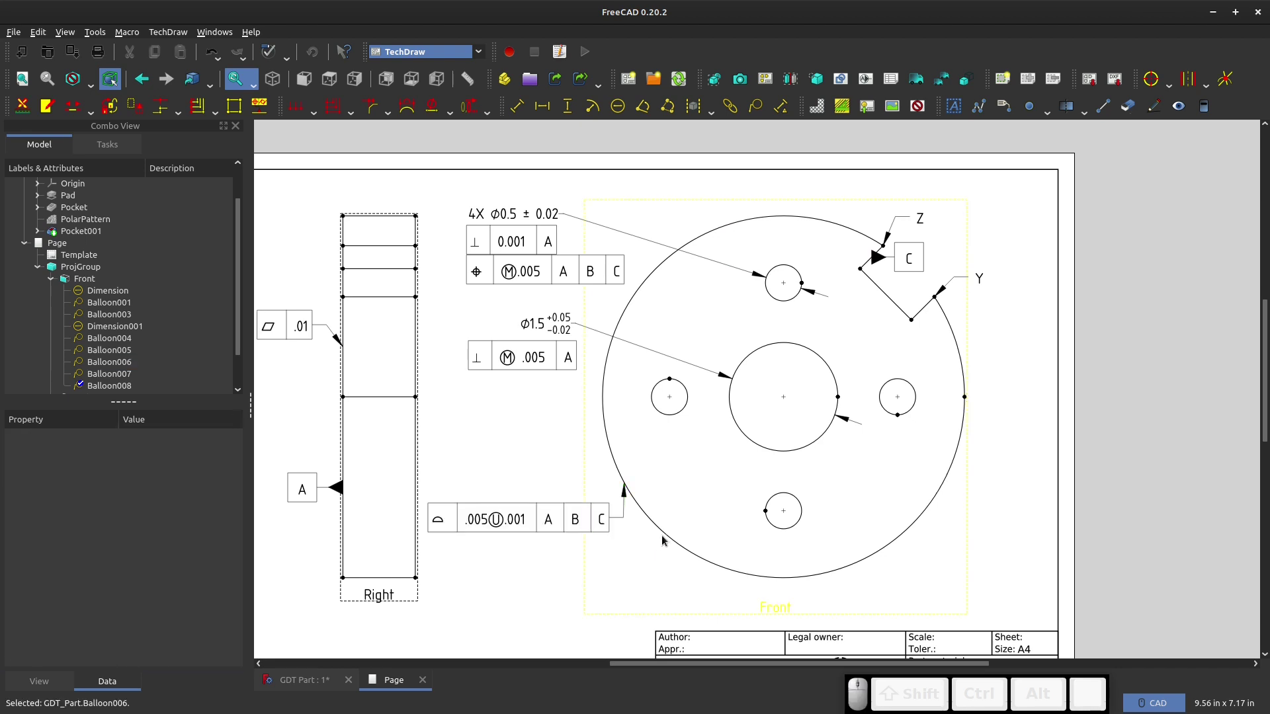
# - Add balloon 10 on the outer circle and place it below the tolerance frame
pyautogui.click(665, 535)
pyautogui.click(755, 106)
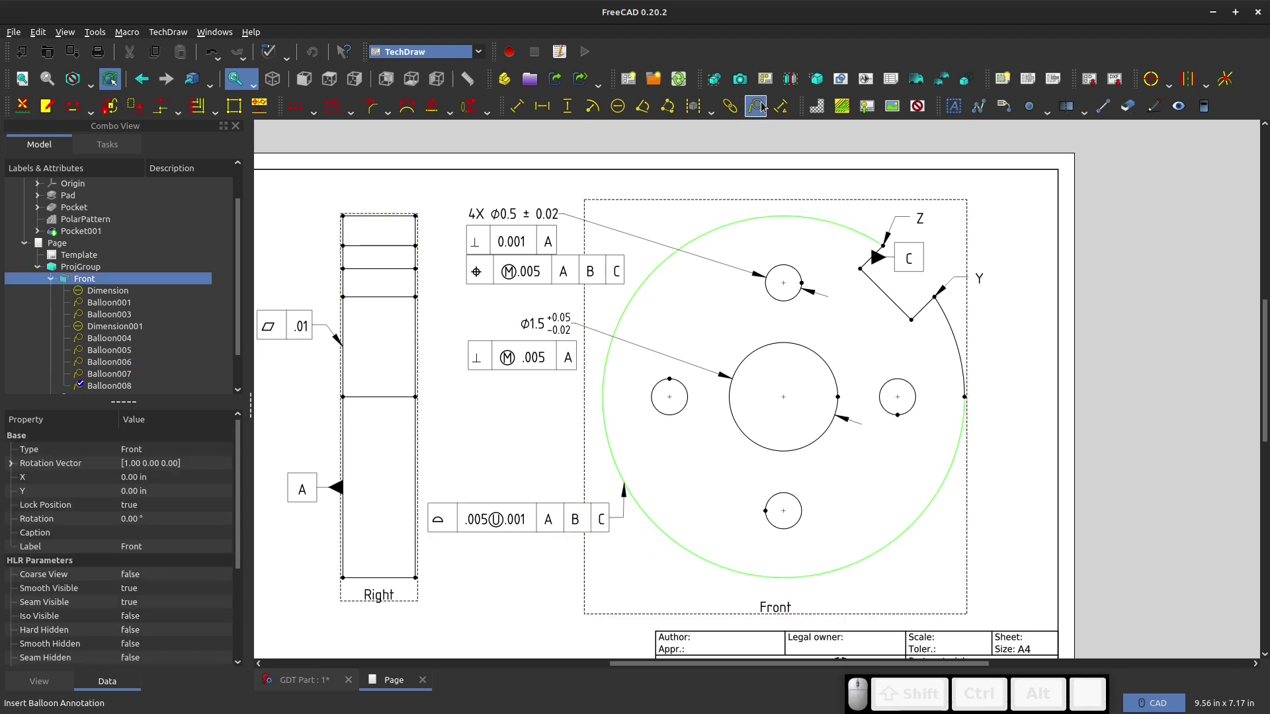
pyautogui.click(629, 473)
pyautogui.moveTo(684, 439); pyautogui.dragTo(483, 575)
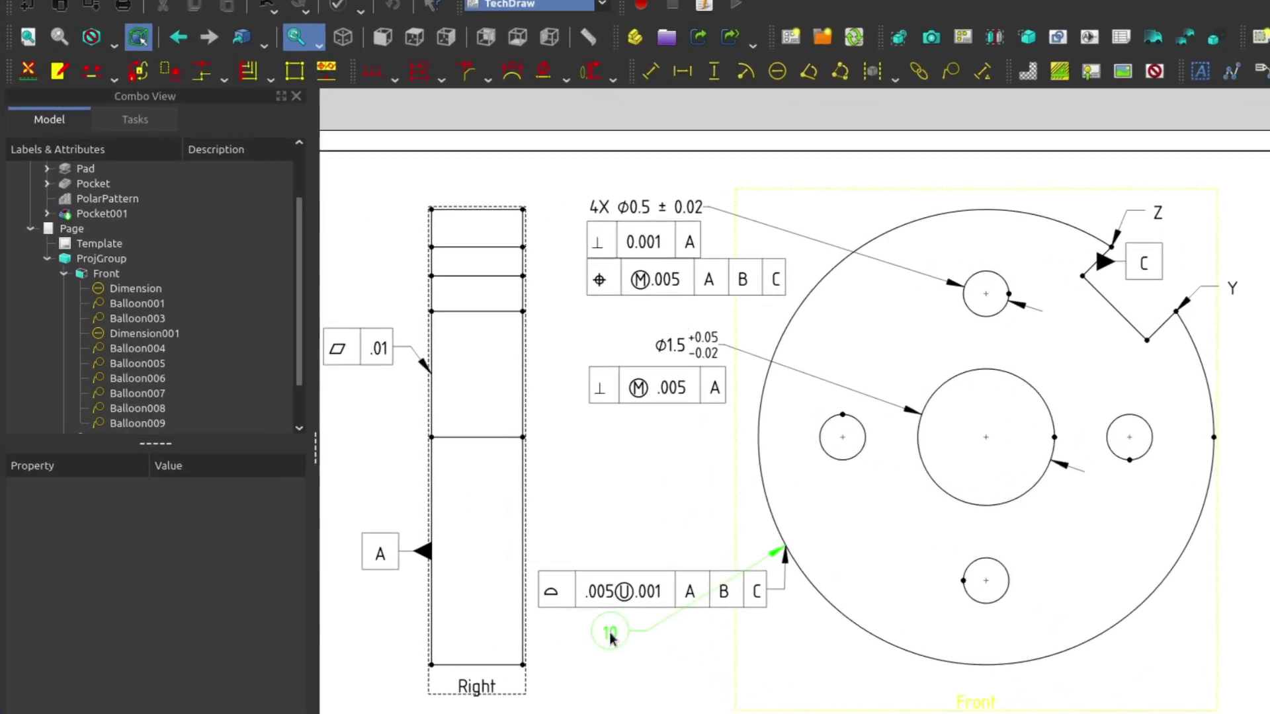
# - Set balloon 10 to bubble shape None with Line Visible False
pyautogui.doubleClick(483, 574)
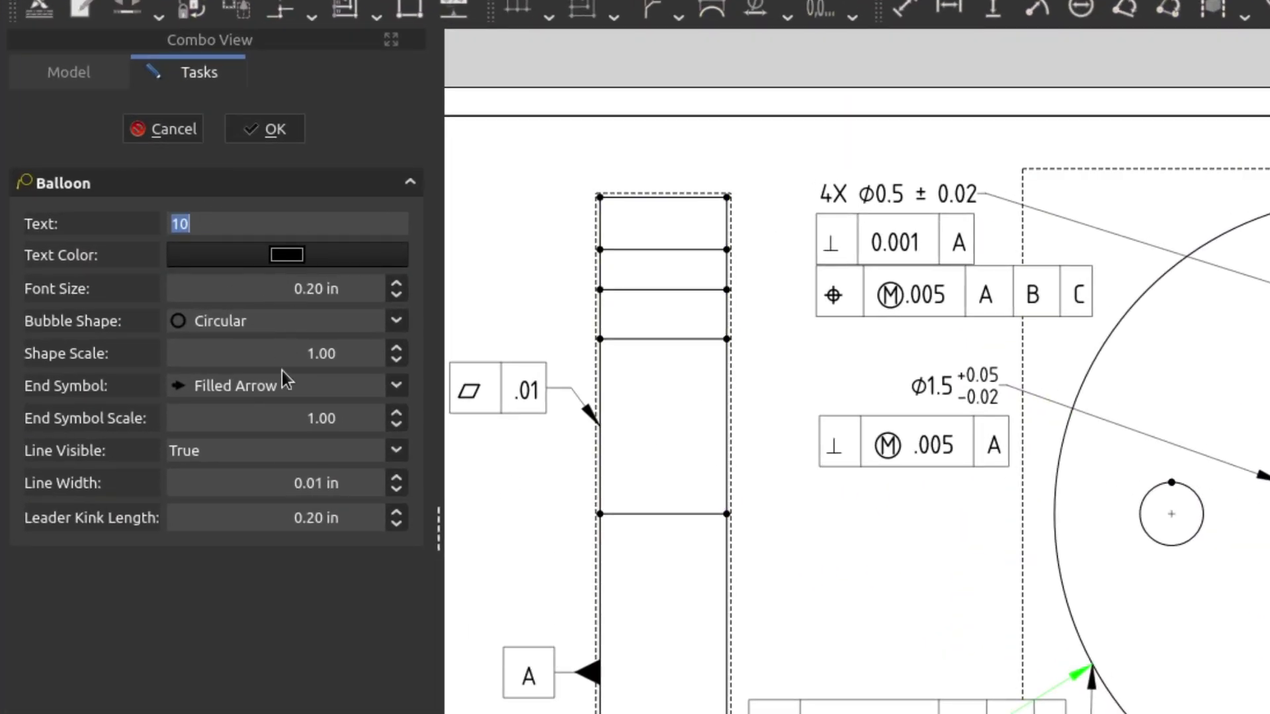
pyautogui.click(252, 319)
pyautogui.click(234, 353)
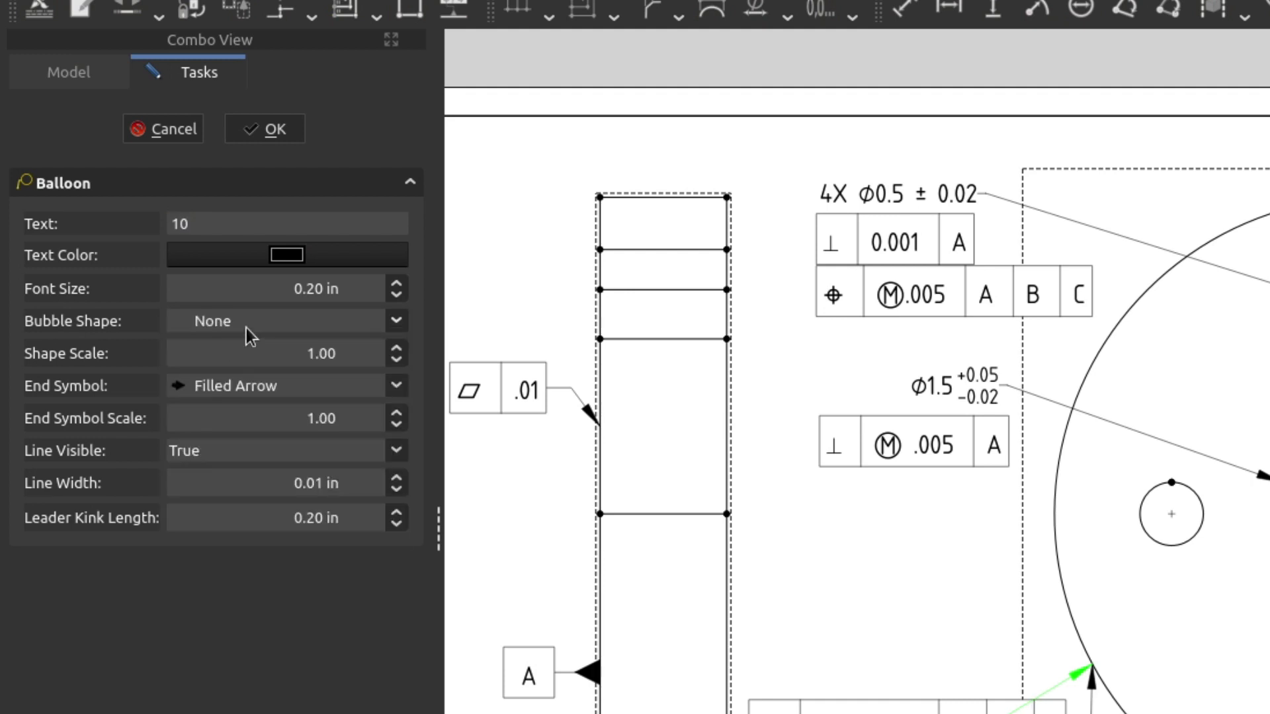
pyautogui.click(219, 450)
pyautogui.click(207, 435)
pyautogui.click(267, 129)
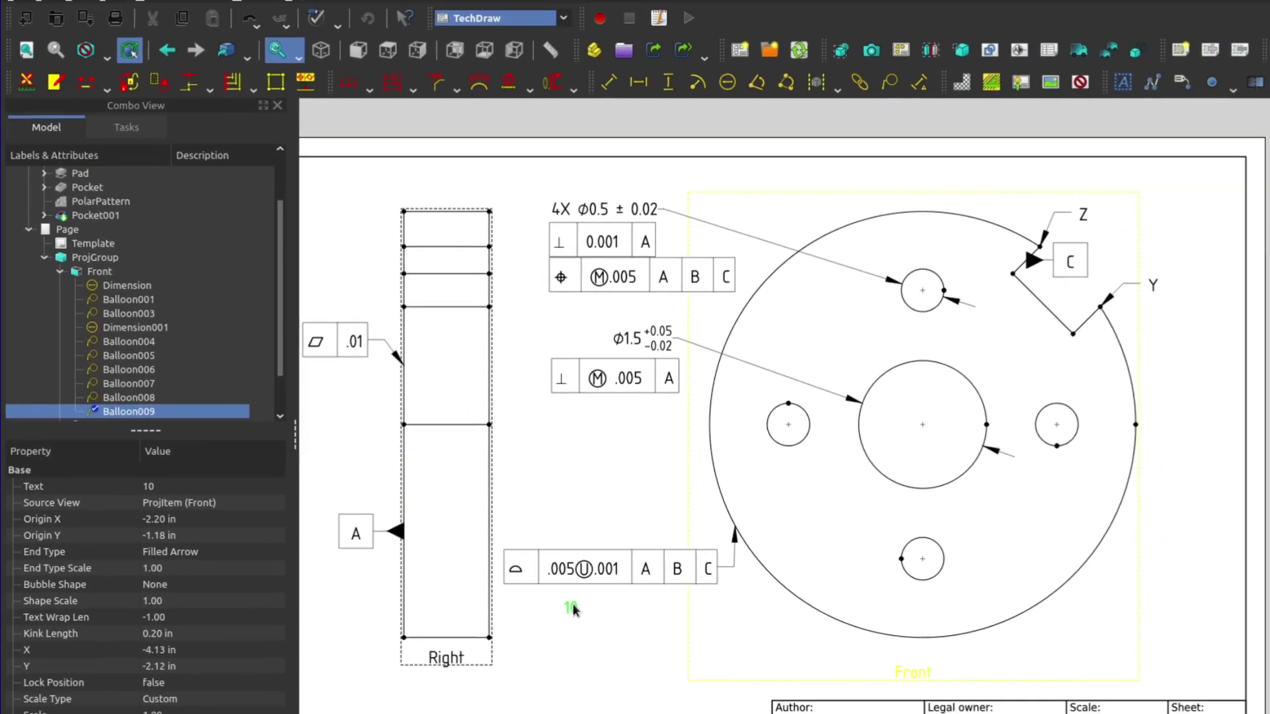
pyautogui.doubleClick(573, 609)
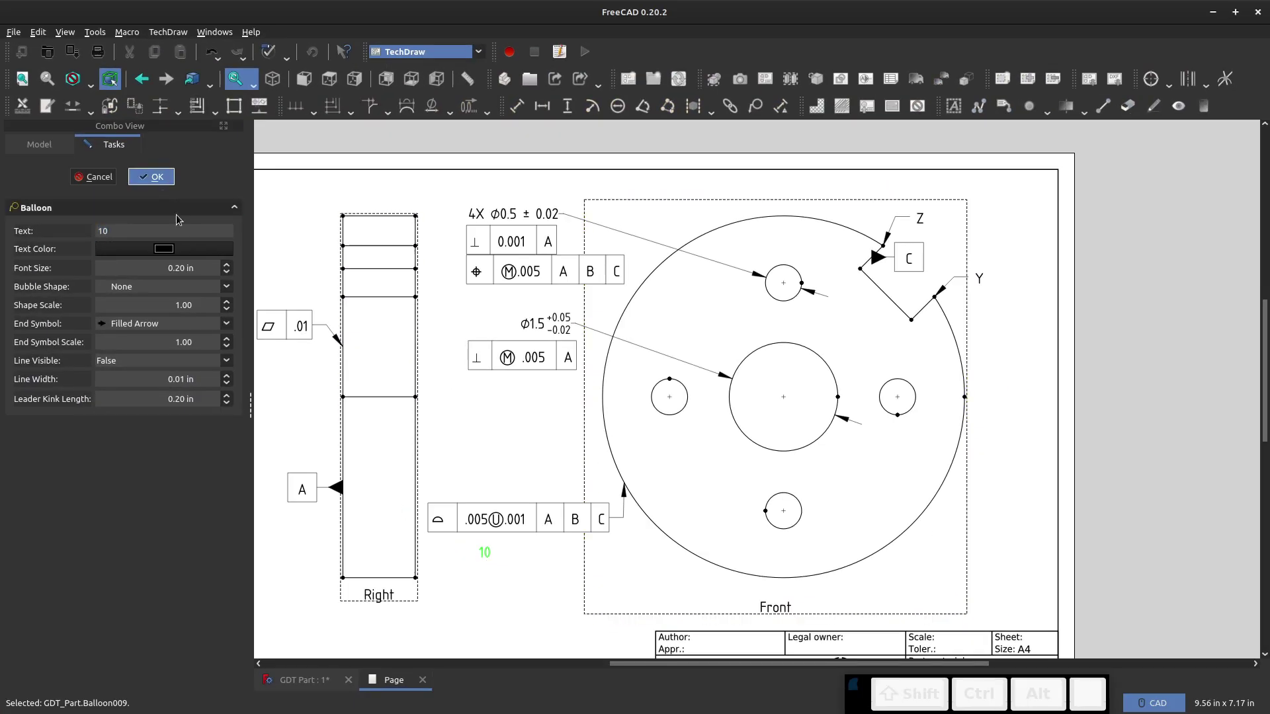
pyautogui.press('Escape')
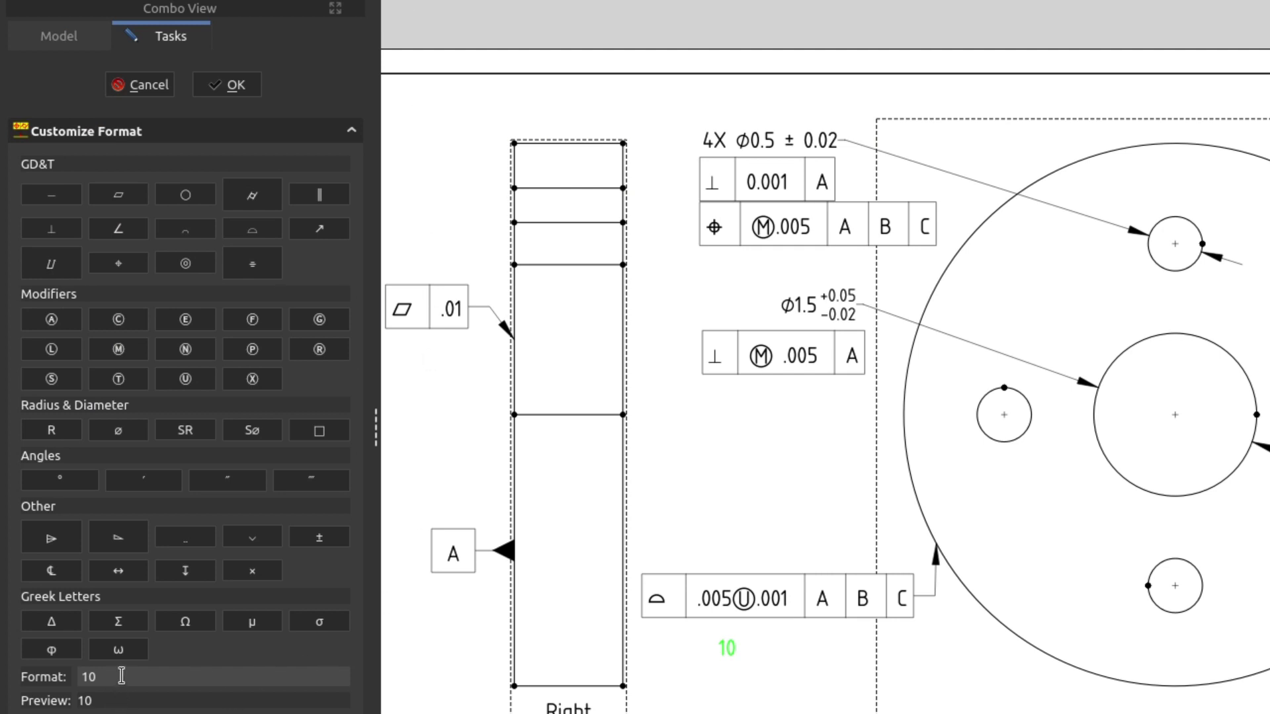
# - Replace the label text 10 with Z↔Y using the double-headed arrow symbol
pyautogui.doubleClick(121, 677)
pyautogui.write('Z')
pyautogui.click(120, 573)
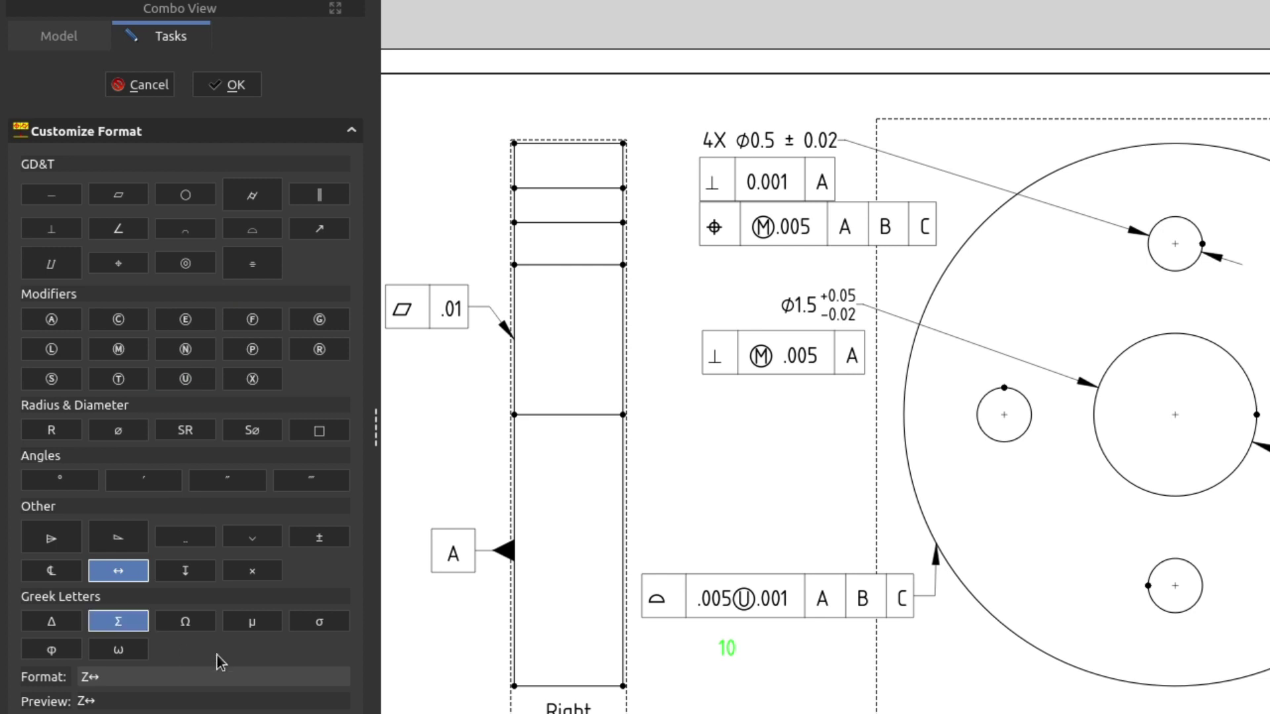
pyautogui.click(126, 674)
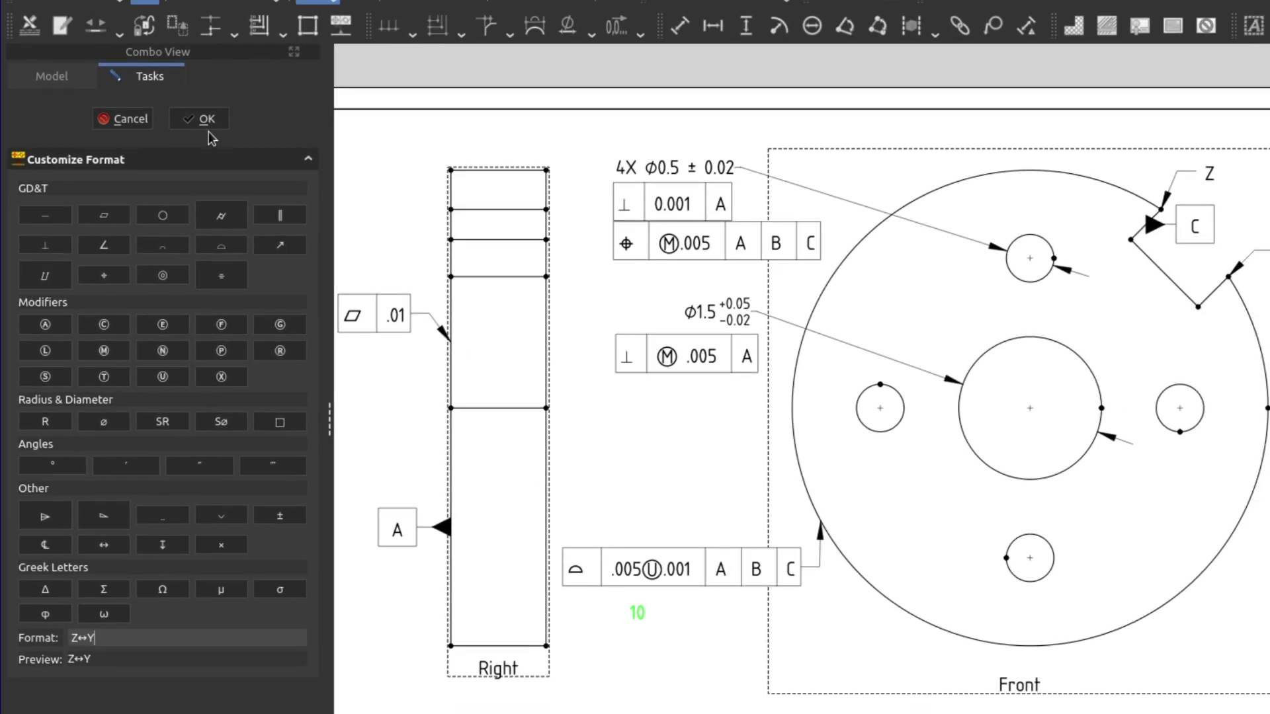
pyautogui.click(227, 85)
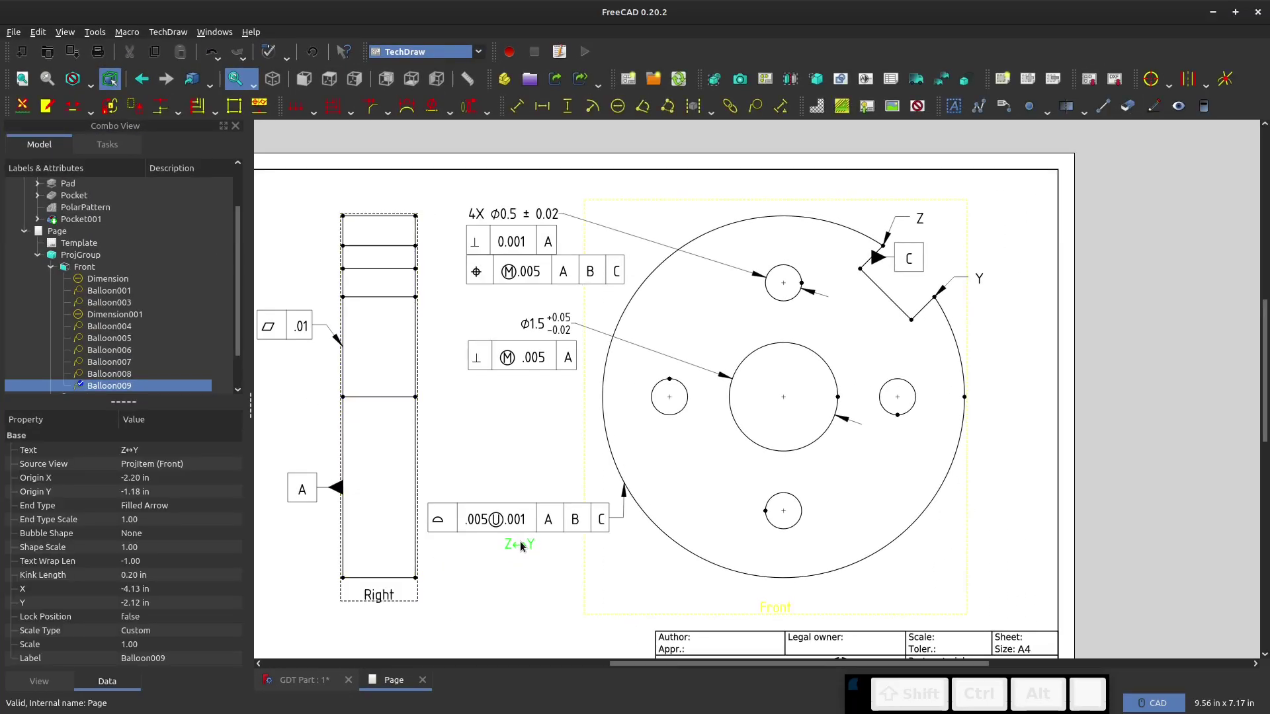
pyautogui.click(521, 465)
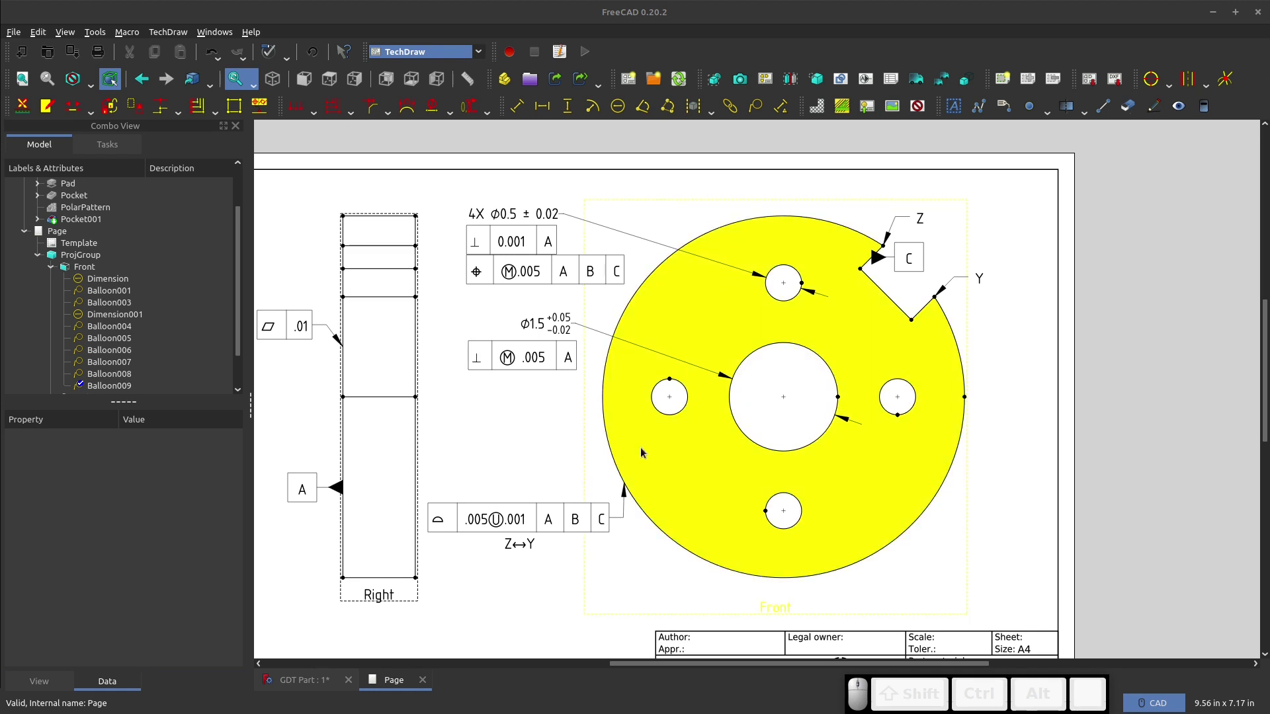
pyautogui.click(787, 426)
pyautogui.moveTo(787, 426)
pyautogui.mouseDown(button='middle')
pyautogui.moveTo(895, 372)
pyautogui.moveTo(851, 420)
pyautogui.mouseUp(button='middle')
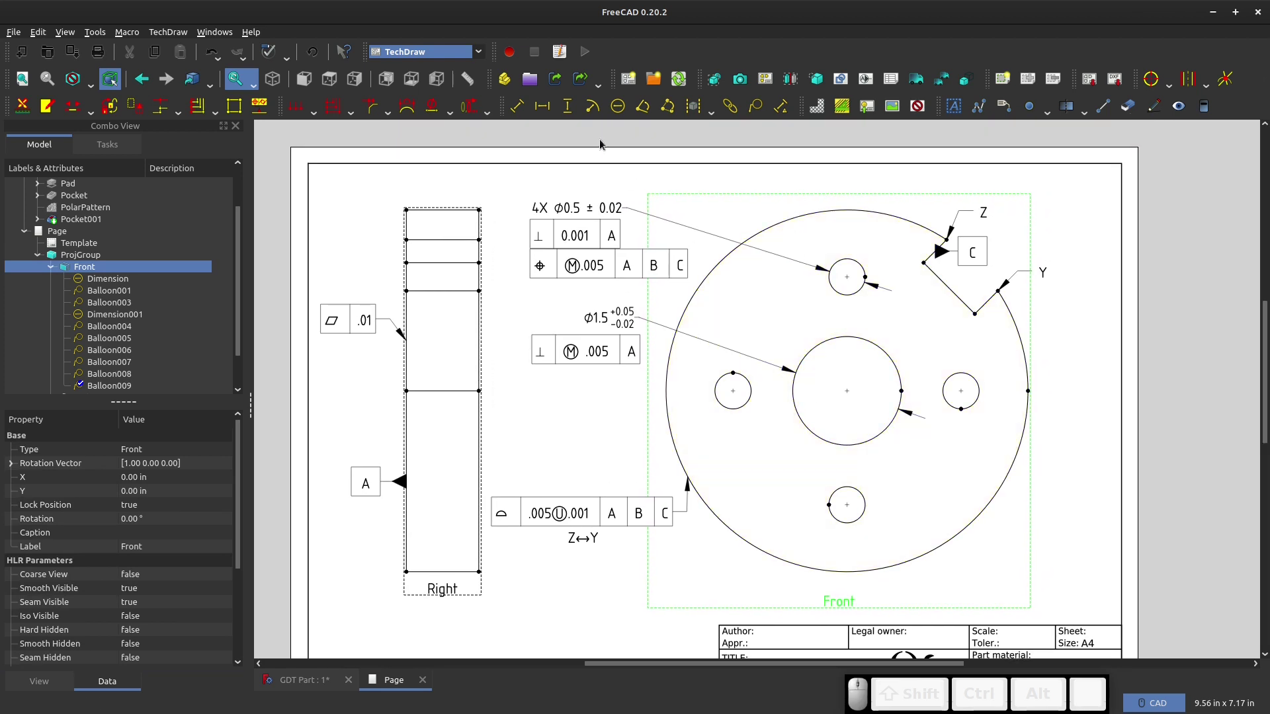
# - Add a dimension on the disc's outer circle and change its type from diameter to radius
pyautogui.click(1016, 469)
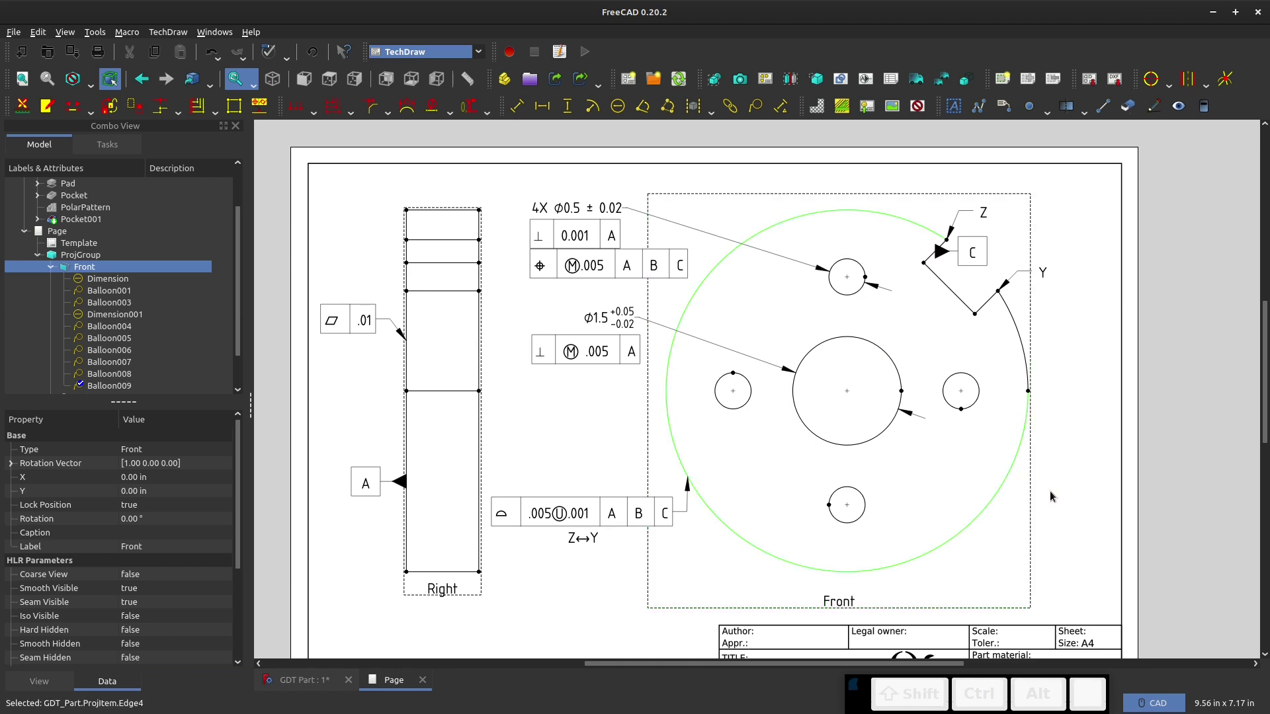
pyautogui.click(618, 106)
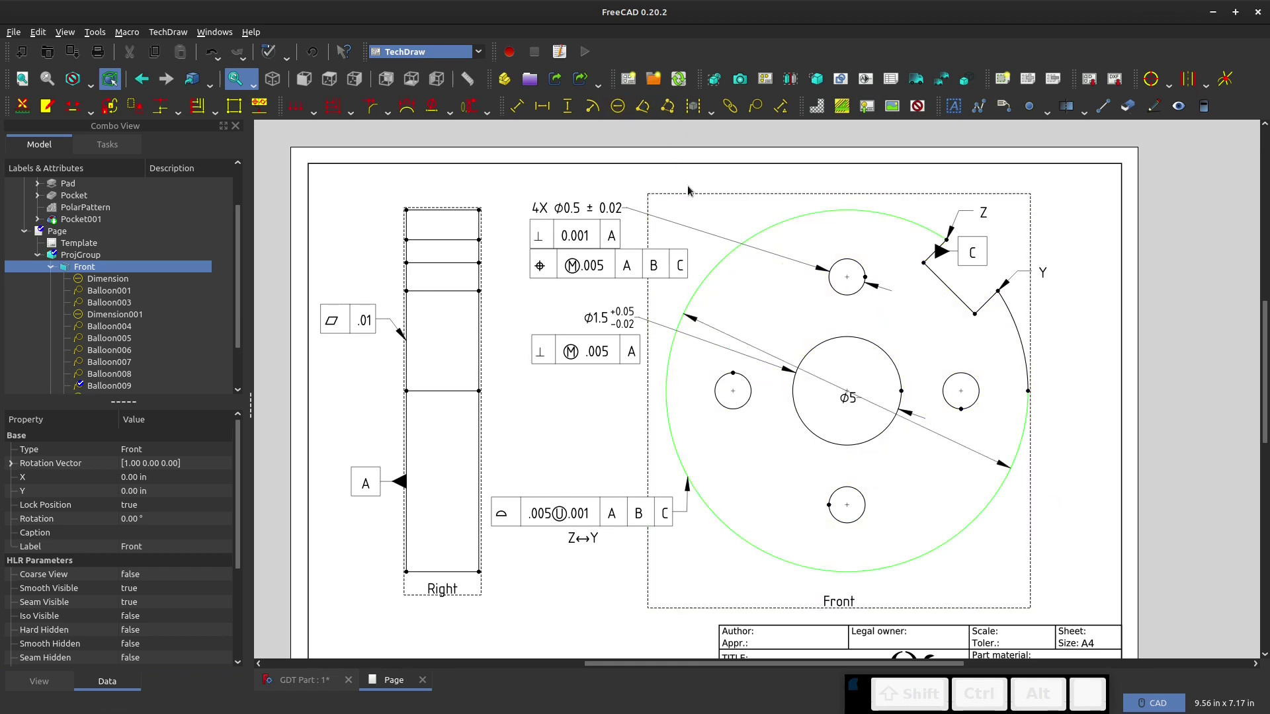
pyautogui.click(854, 403)
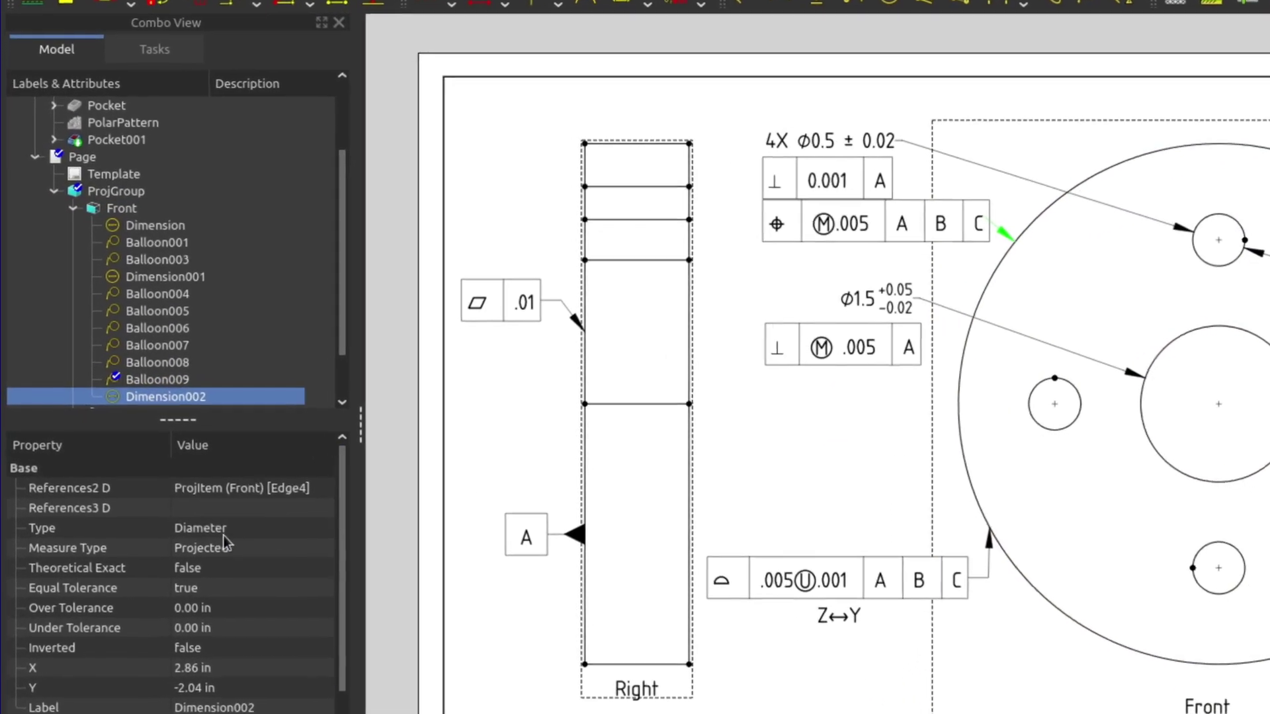
pyautogui.click(222, 535)
pyautogui.click(219, 536)
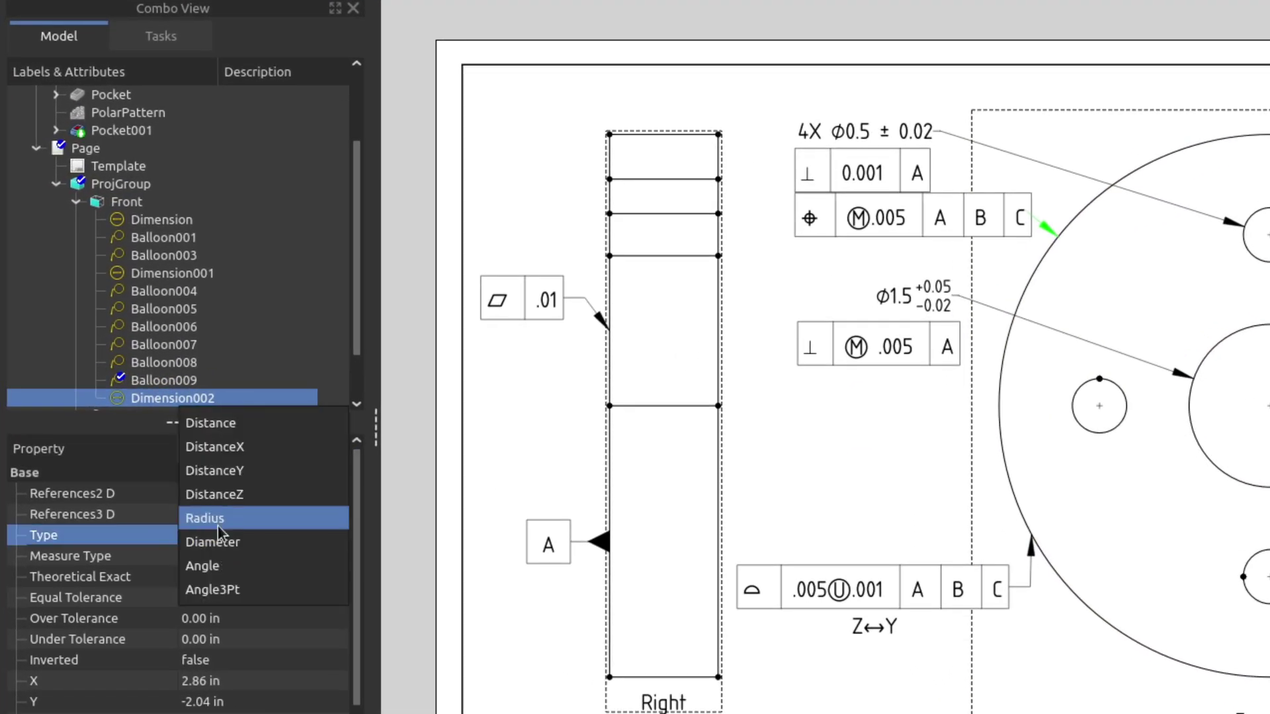
pyautogui.click(216, 522)
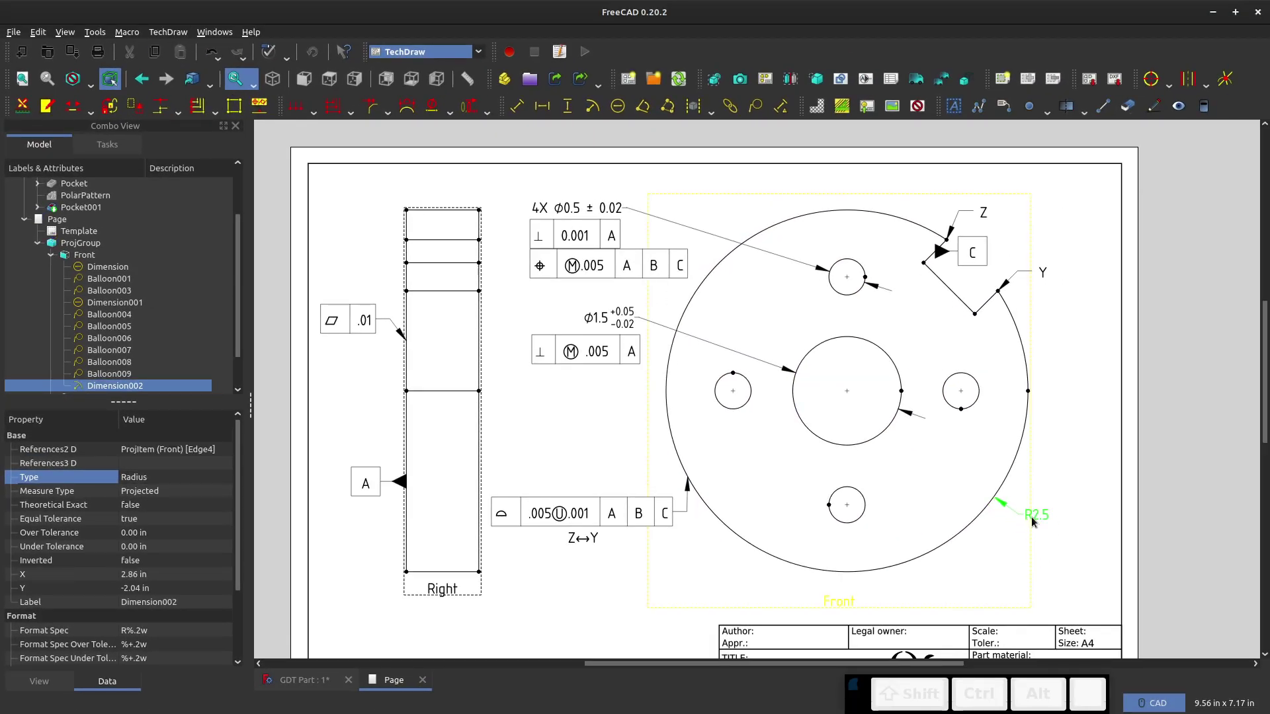
# - Place the R2.5 label just outside the disc and make it theoretically exact
pyautogui.click(1034, 522)
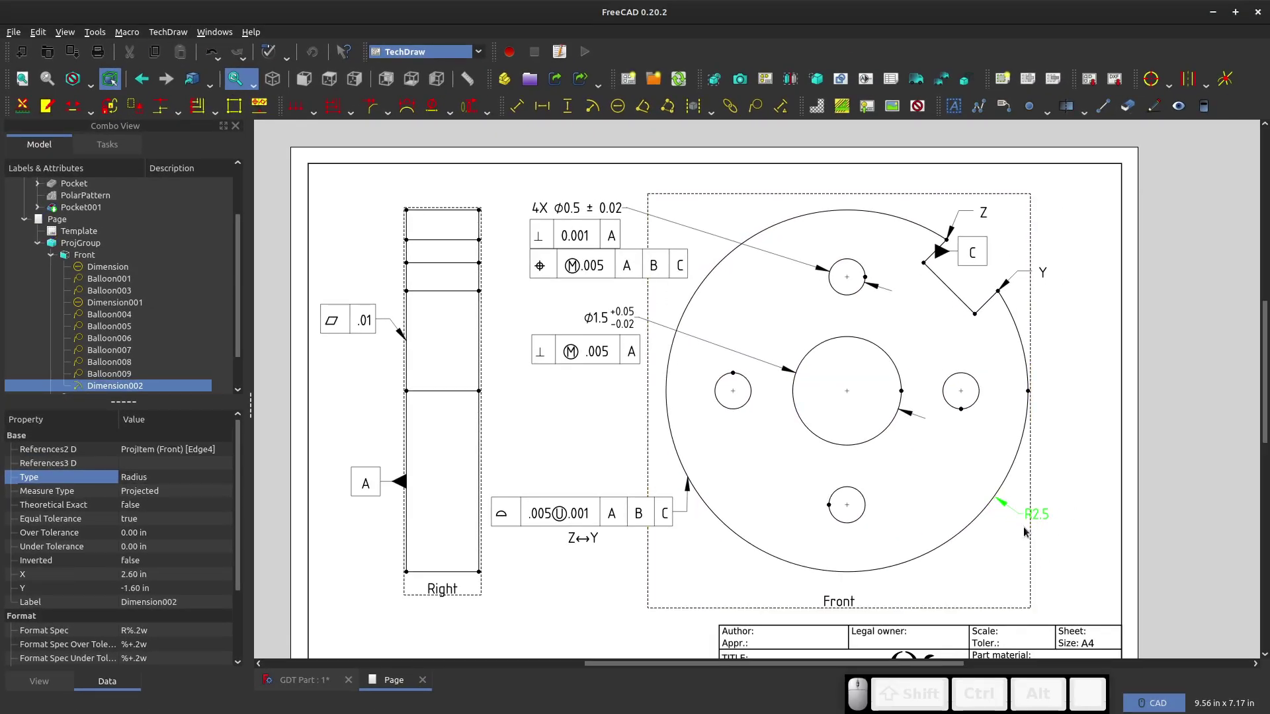
pyautogui.moveTo(1042, 519); pyautogui.dragTo(1045, 511)
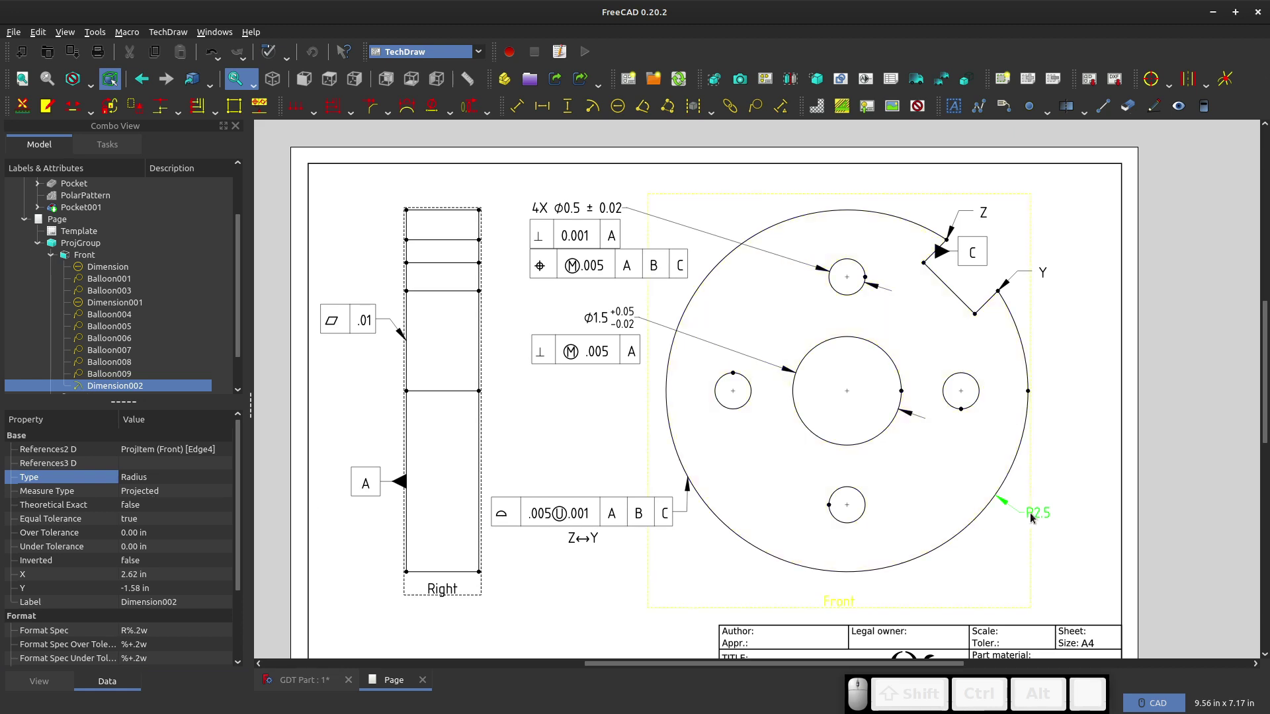
pyautogui.doubleClick(1032, 516)
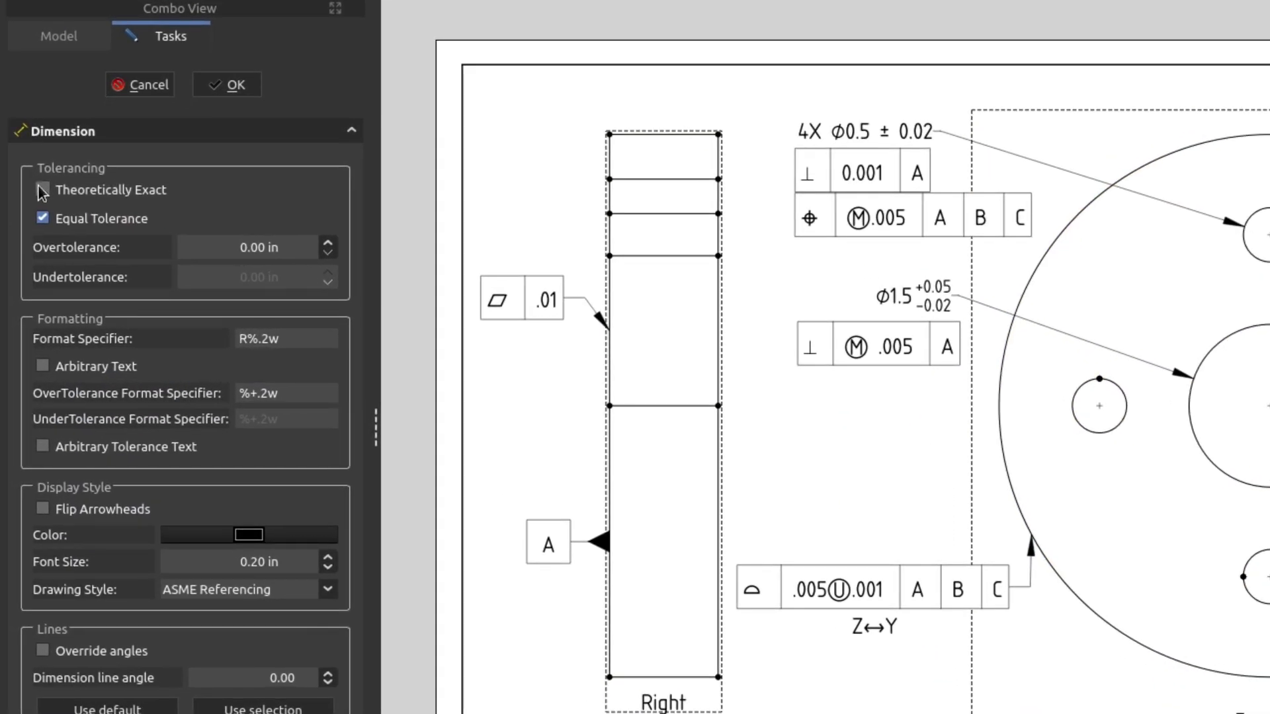
pyautogui.click(42, 190)
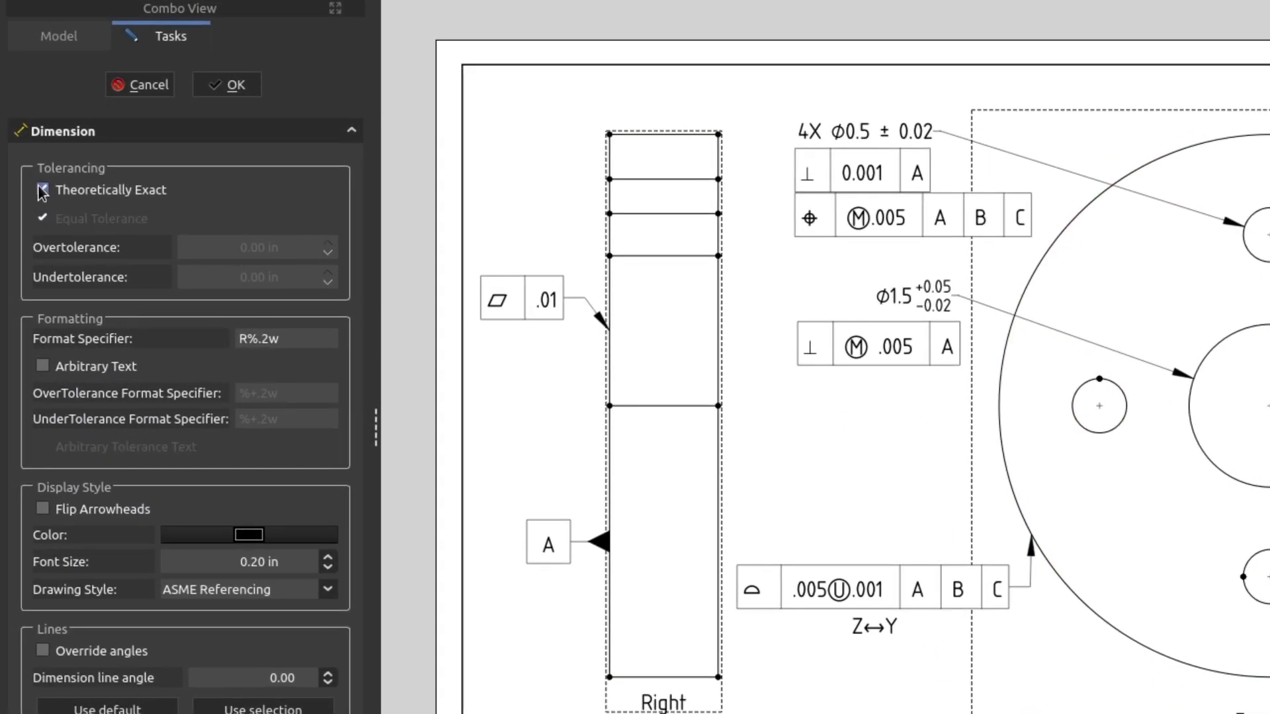
pyautogui.click(220, 99)
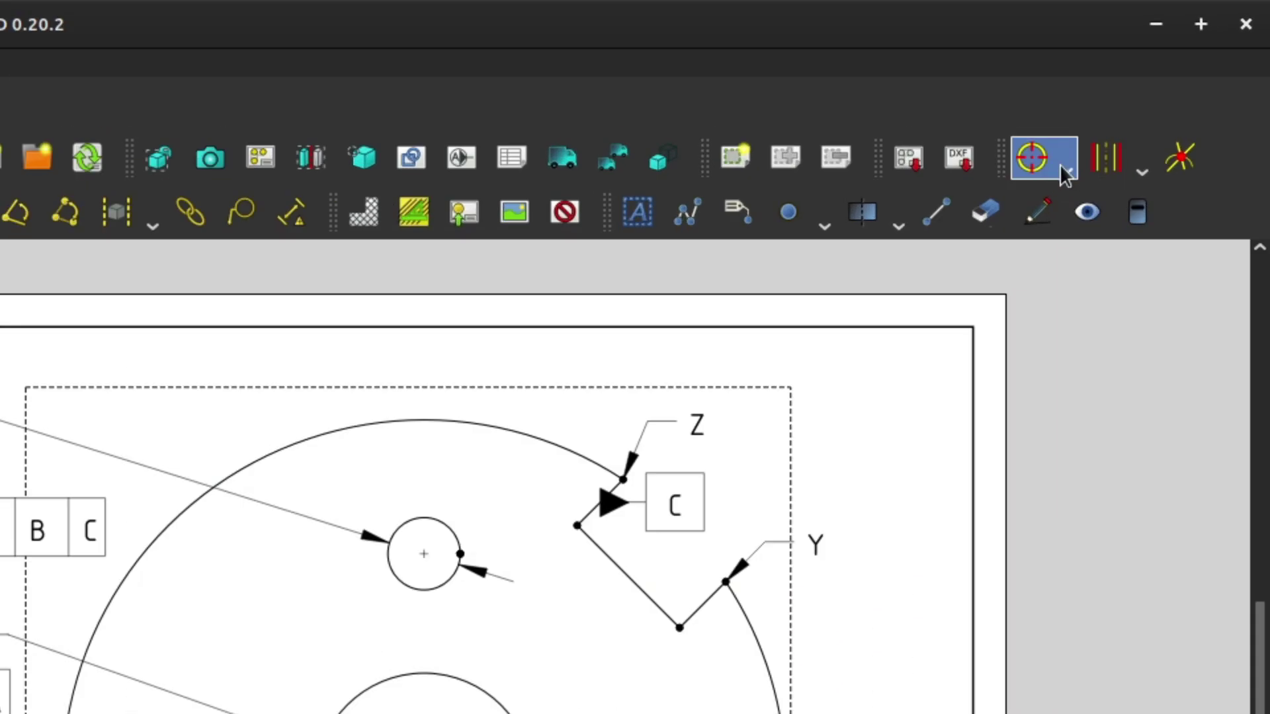
# - Add bolt-circle centerlines through the top, right and left small holes
pyautogui.click(1062, 169)
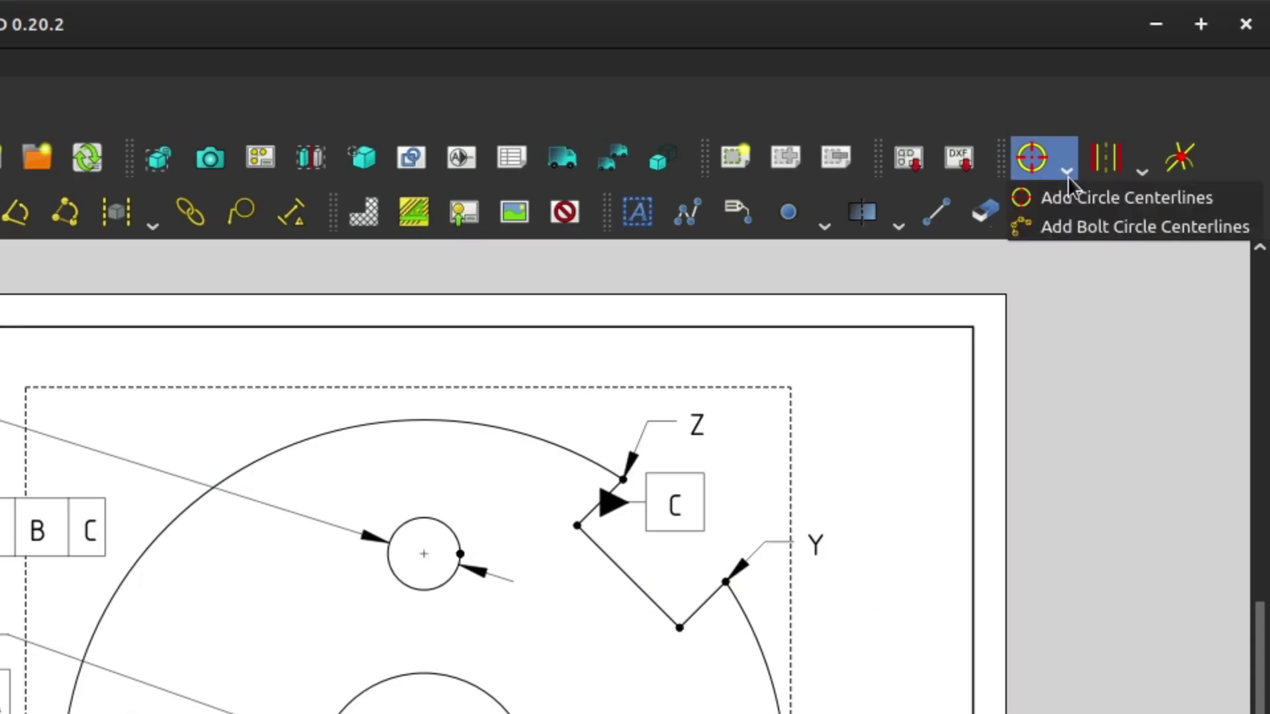
pyautogui.click(1070, 228)
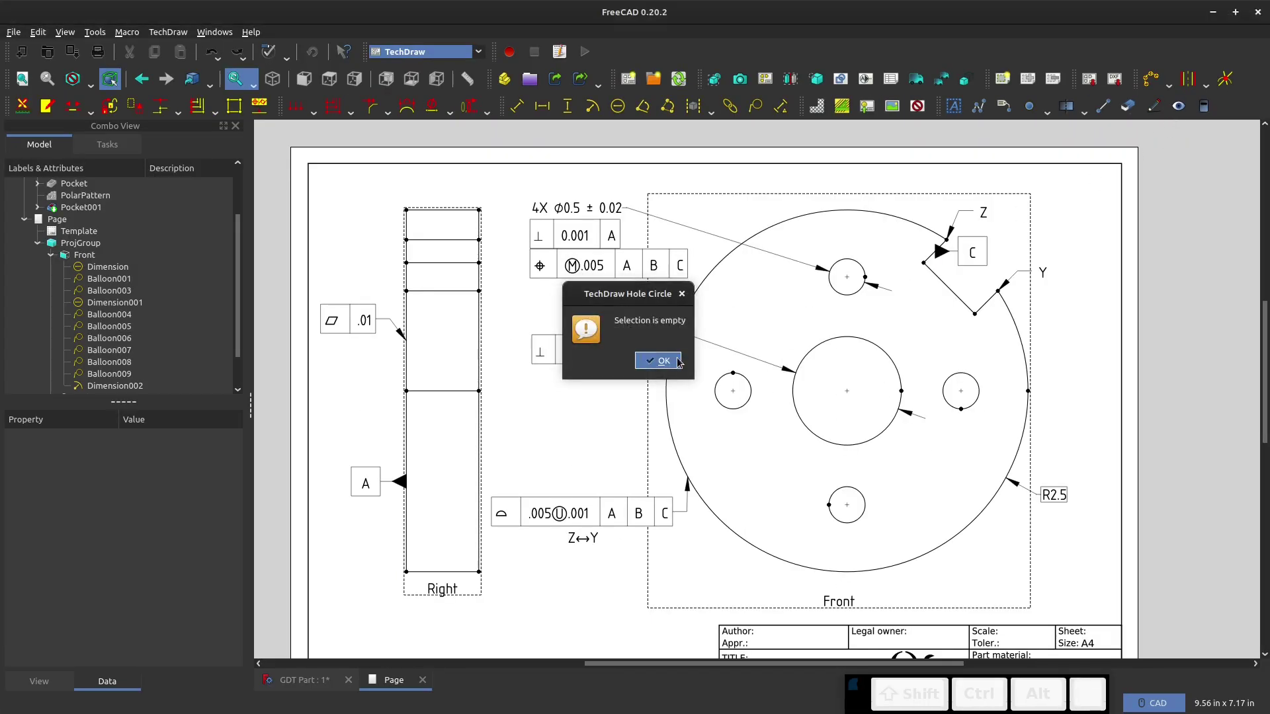
pyautogui.click(679, 362)
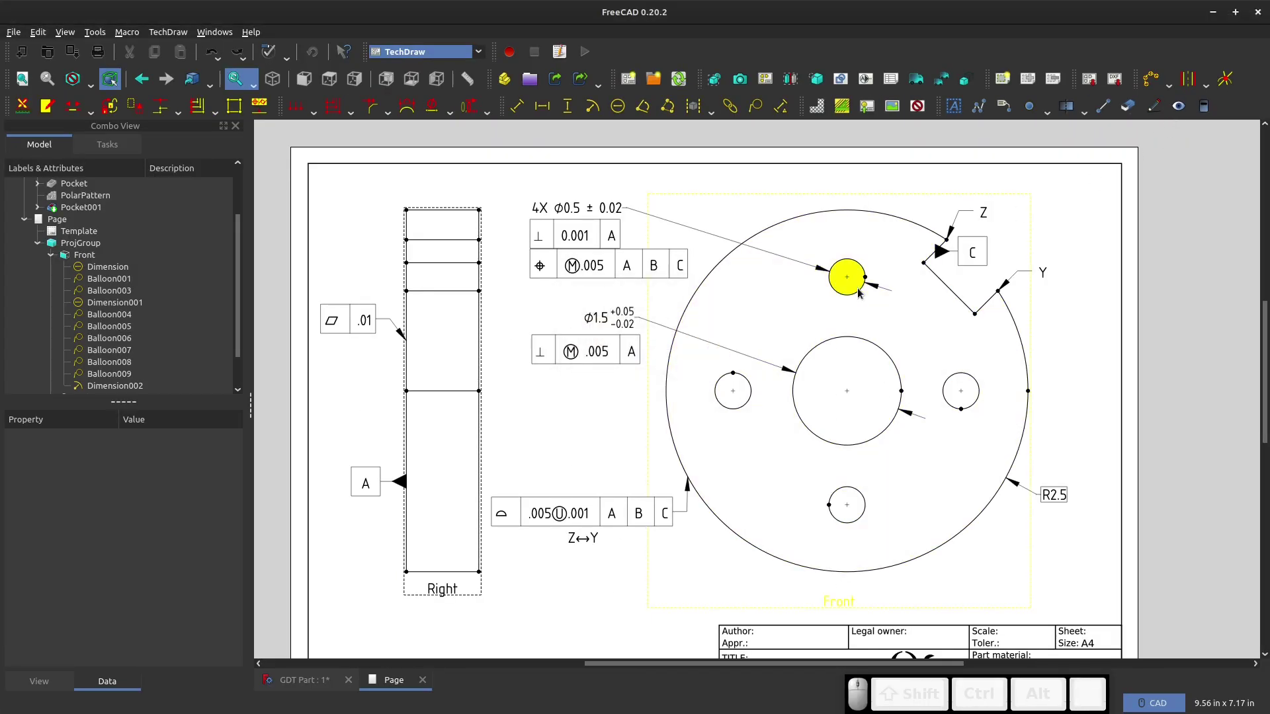
pyautogui.click(860, 291)
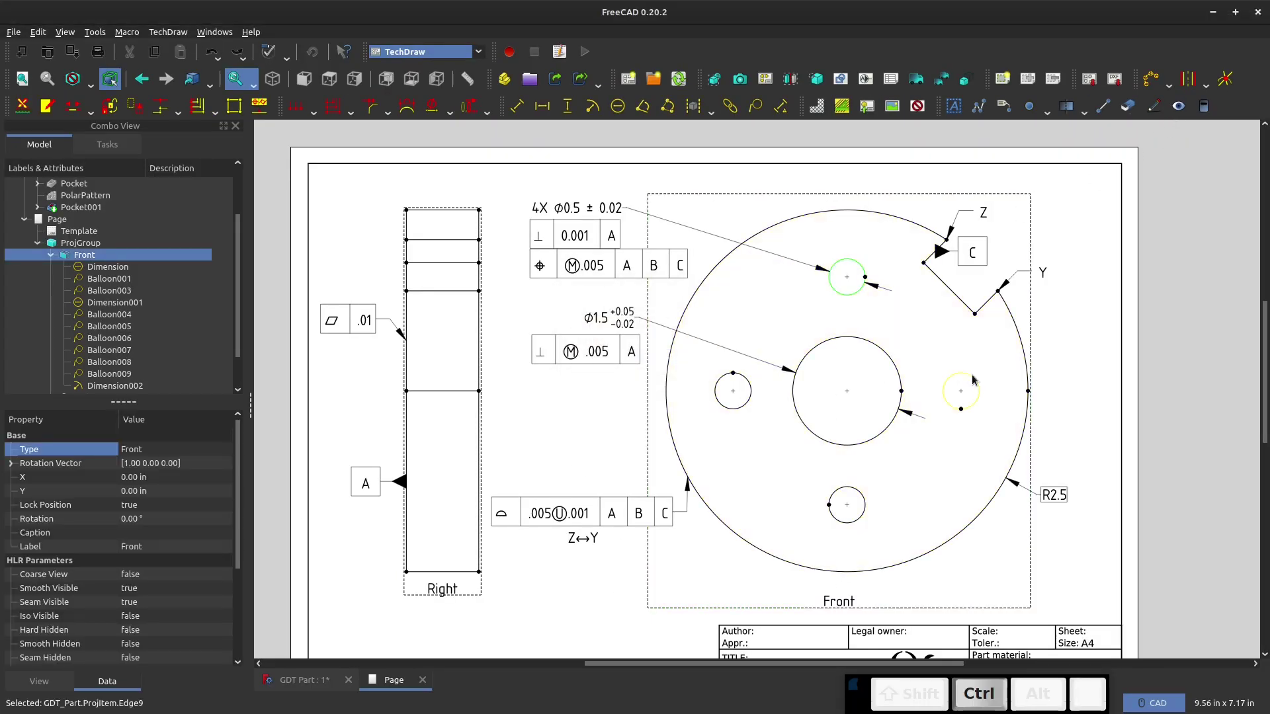
pyautogui.keyDown('ctrl'); pyautogui.click(973, 378); pyautogui.keyUp('ctrl')
pyautogui.keyDown('ctrl'); pyautogui.click(740, 412); pyautogui.keyUp('ctrl')
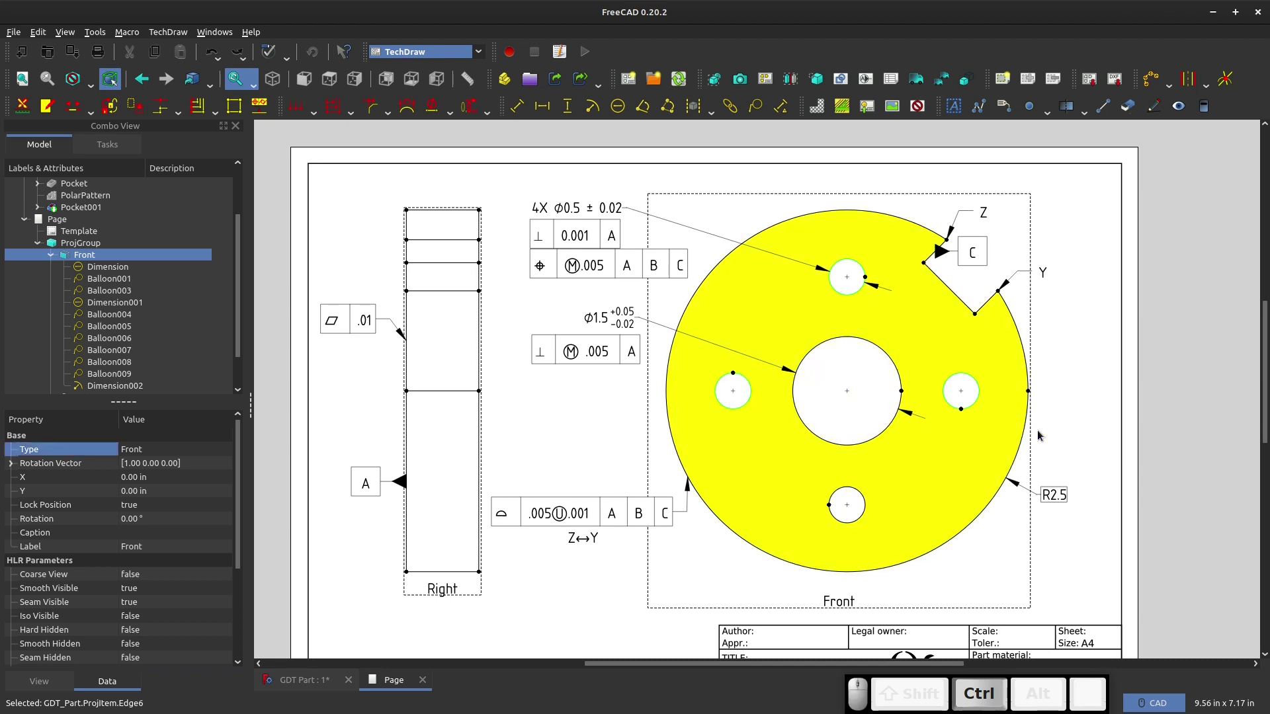
pyautogui.click(1151, 81)
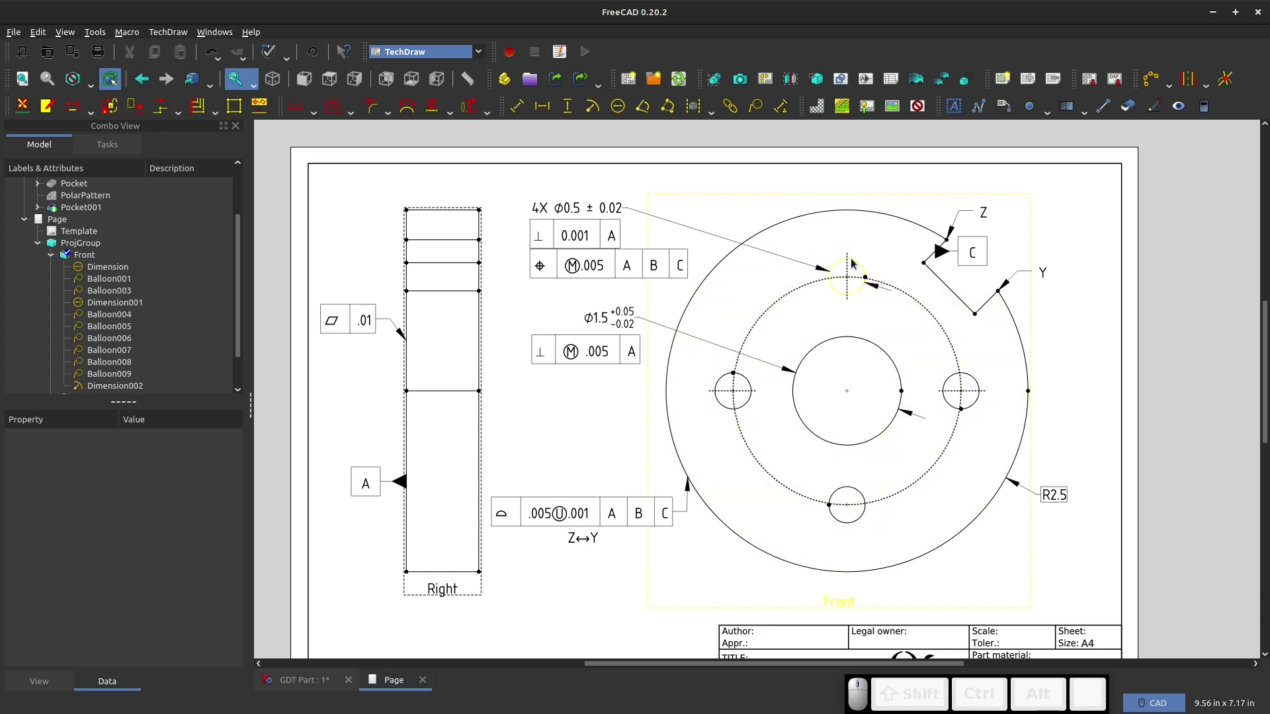
pyautogui.click(847, 266)
# - Dimension the 45° angle between the top hole's centerline and the datum C leader
pyautogui.keyDown('ctrl'); pyautogui.click(926, 262); pyautogui.keyUp('ctrl')
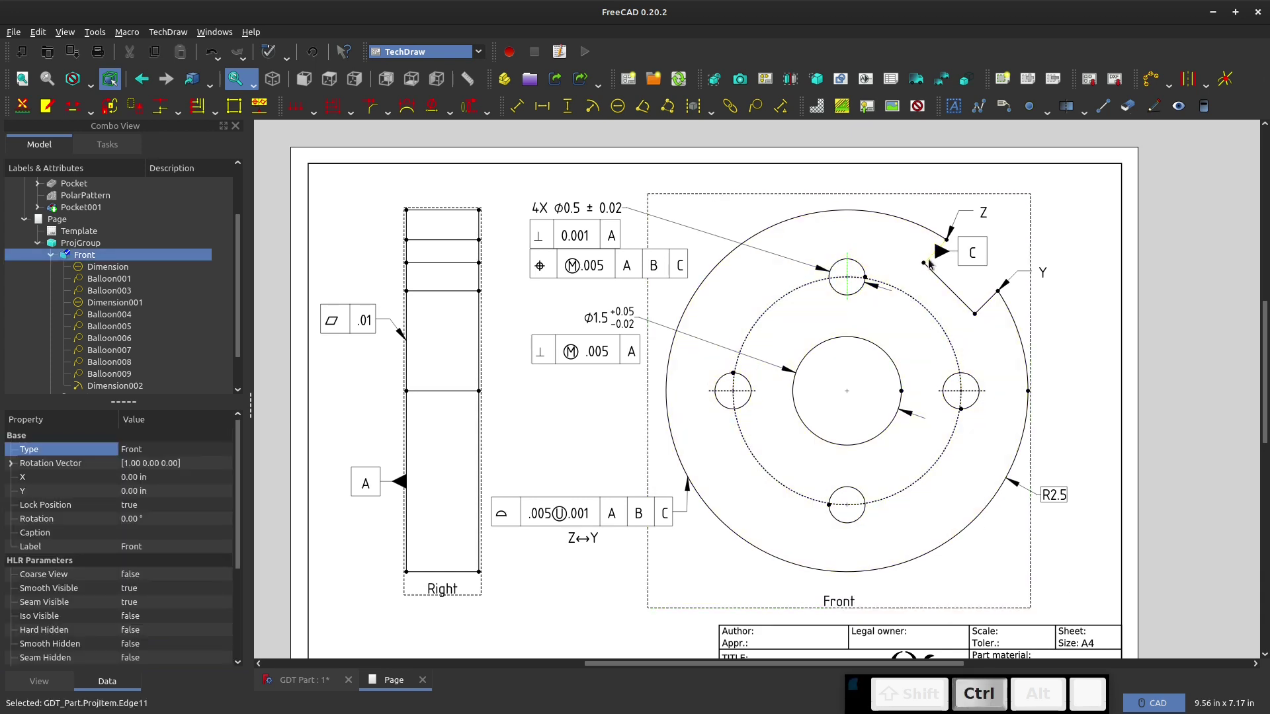
pyautogui.click(645, 107)
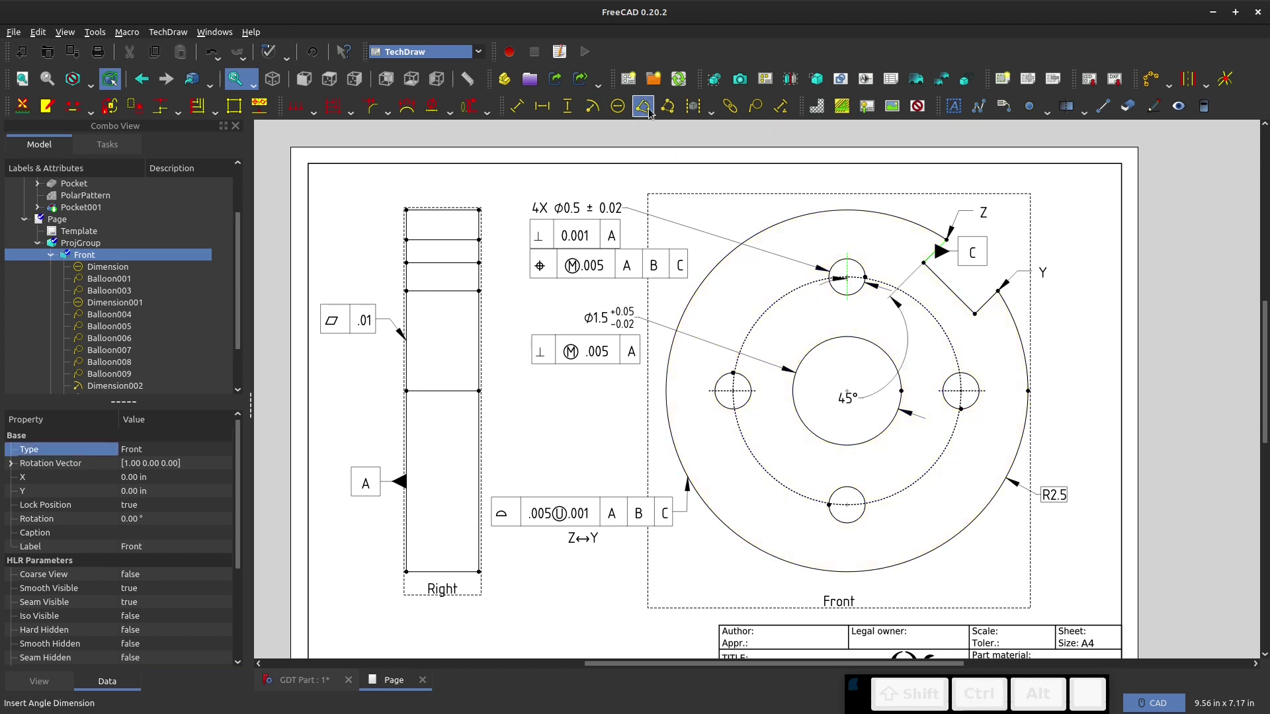
pyautogui.moveTo(906, 213); pyautogui.dragTo(906, 198)
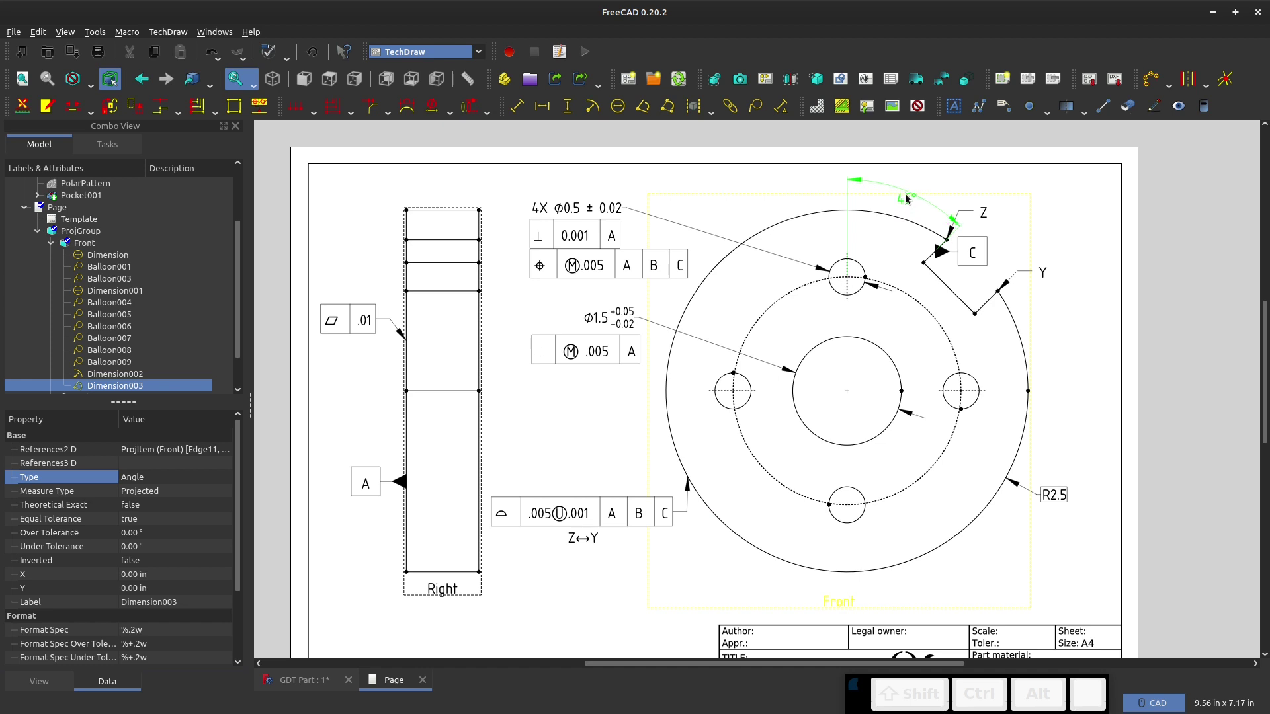
pyautogui.click(959, 279)
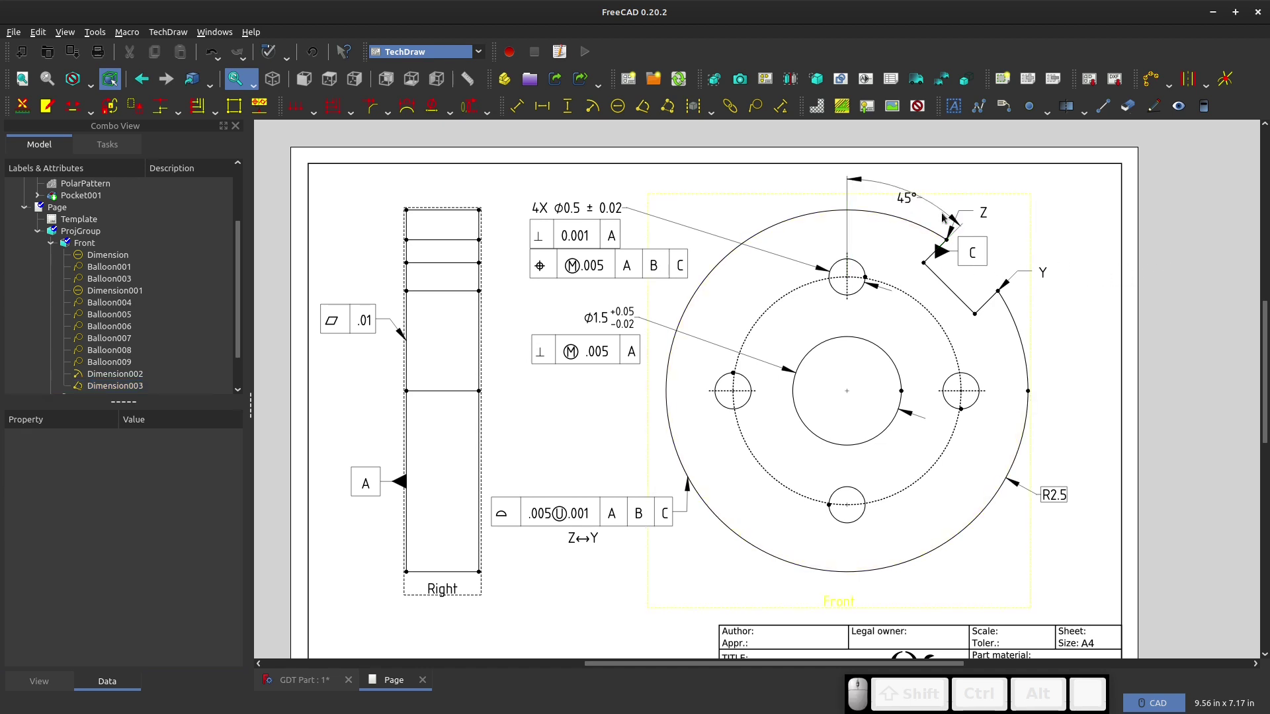
pyautogui.click(906, 203)
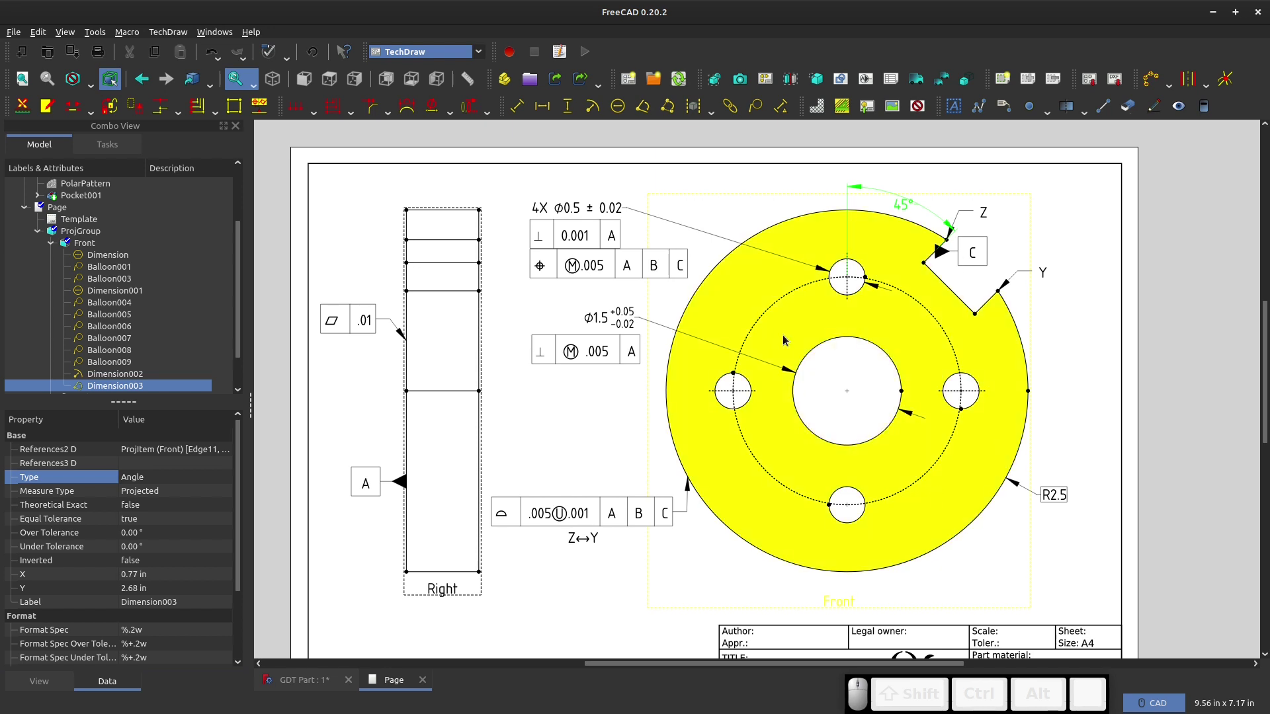
pyautogui.click(580, 475)
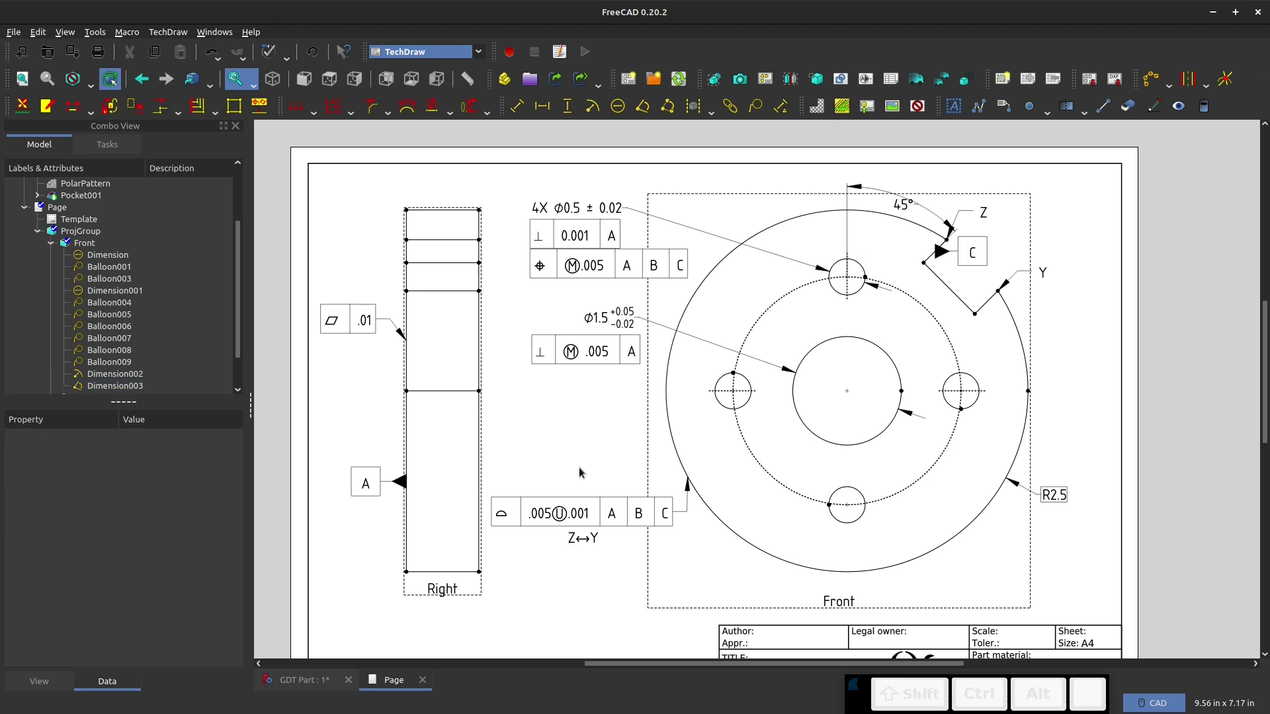